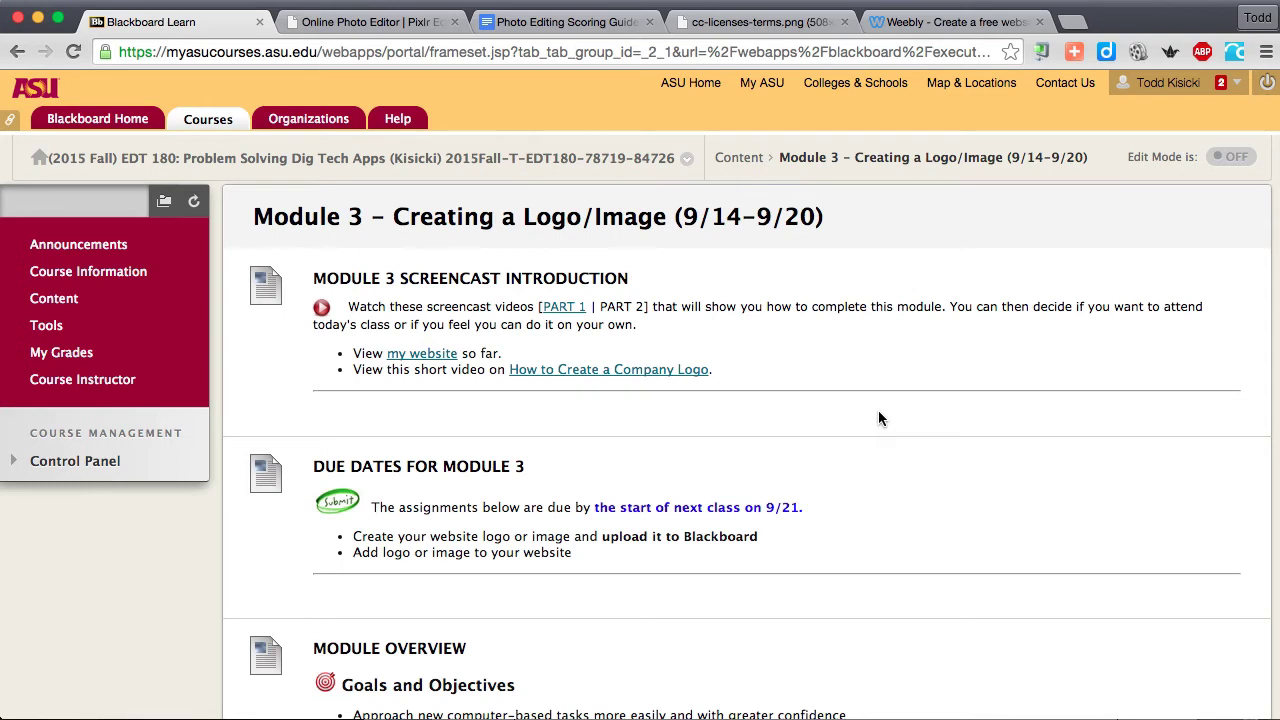
Open the instructor's website from the Module 3 introduction and look over its home page.
click(420, 356)
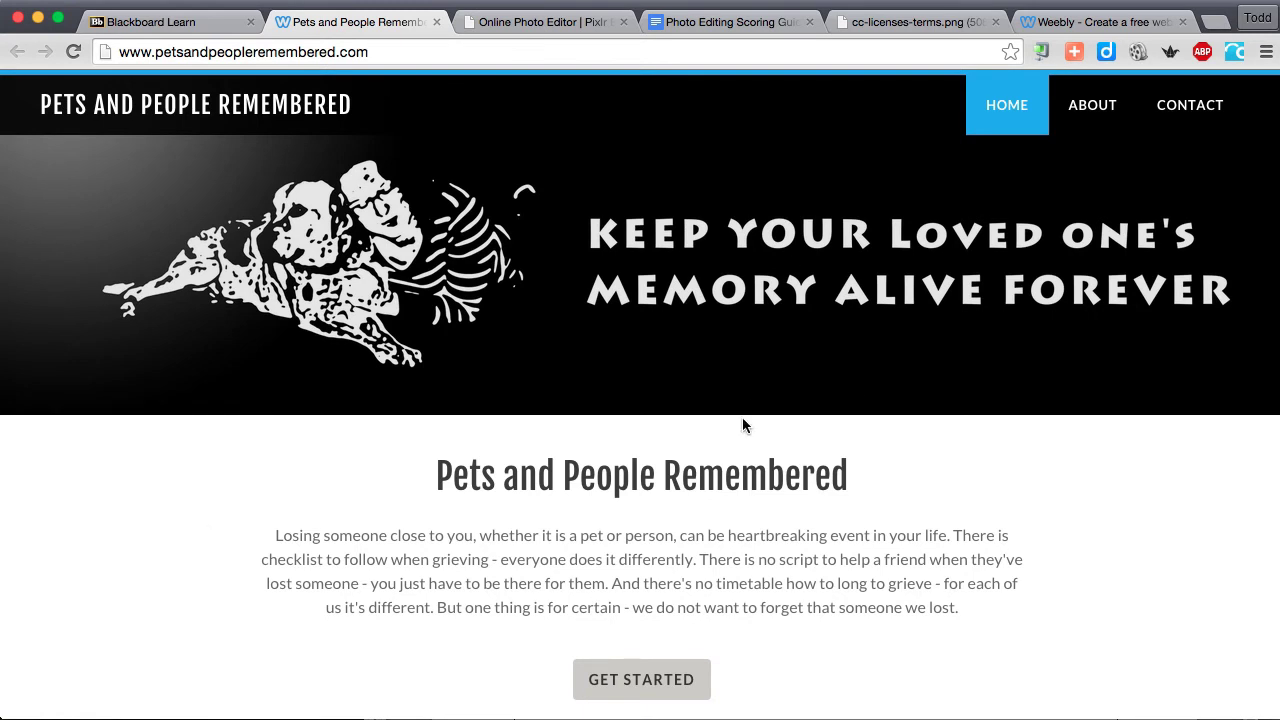
scroll(742, 420, down, 5)
scroll(741, 427, down, 3)
scroll(742, 425, up, 8)
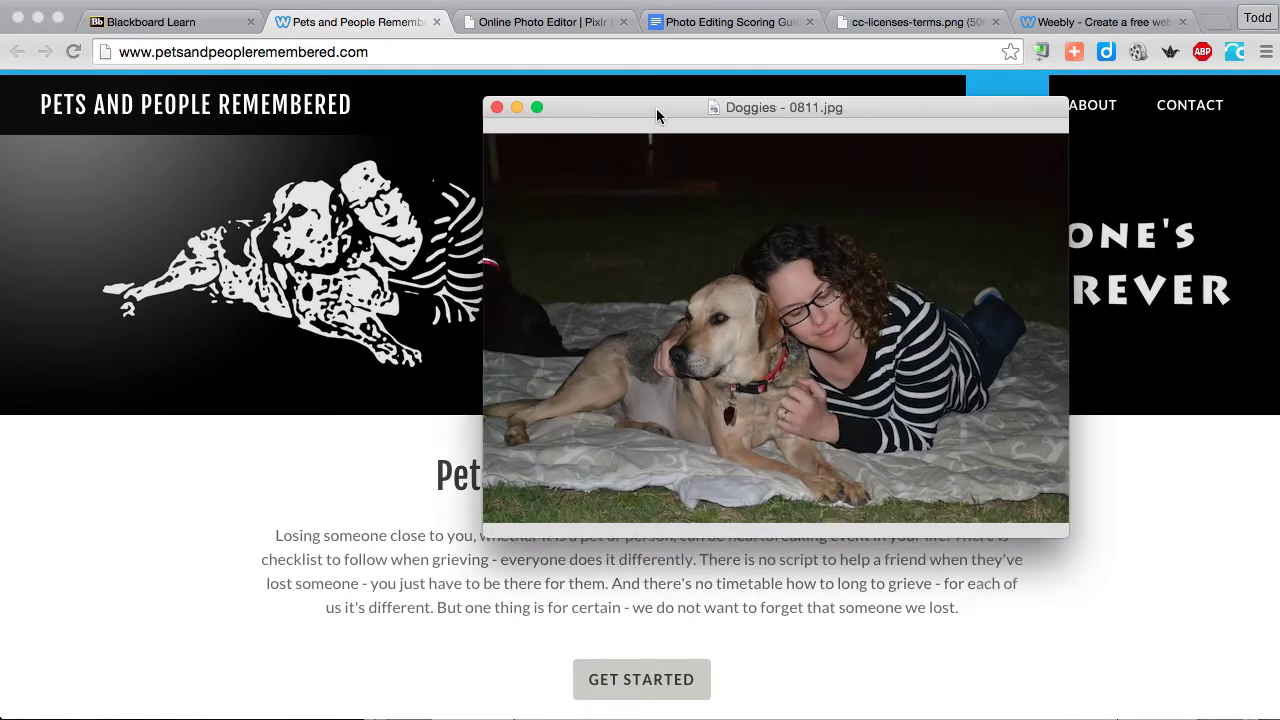
Place the Doggies - 0811.jpg photo and the Logo copy 2 image side by side to compare them, and return to the website.
drag(657, 112, 181, 92)
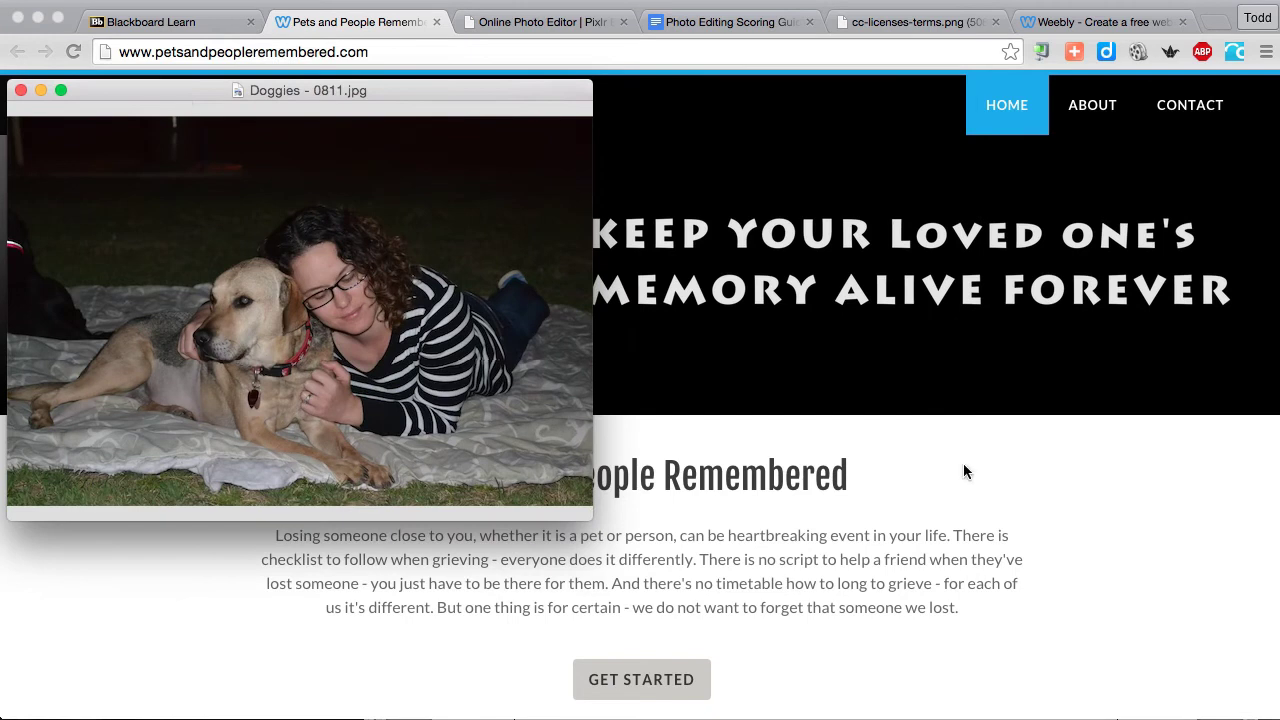
drag(1186, 456, 883, 92)
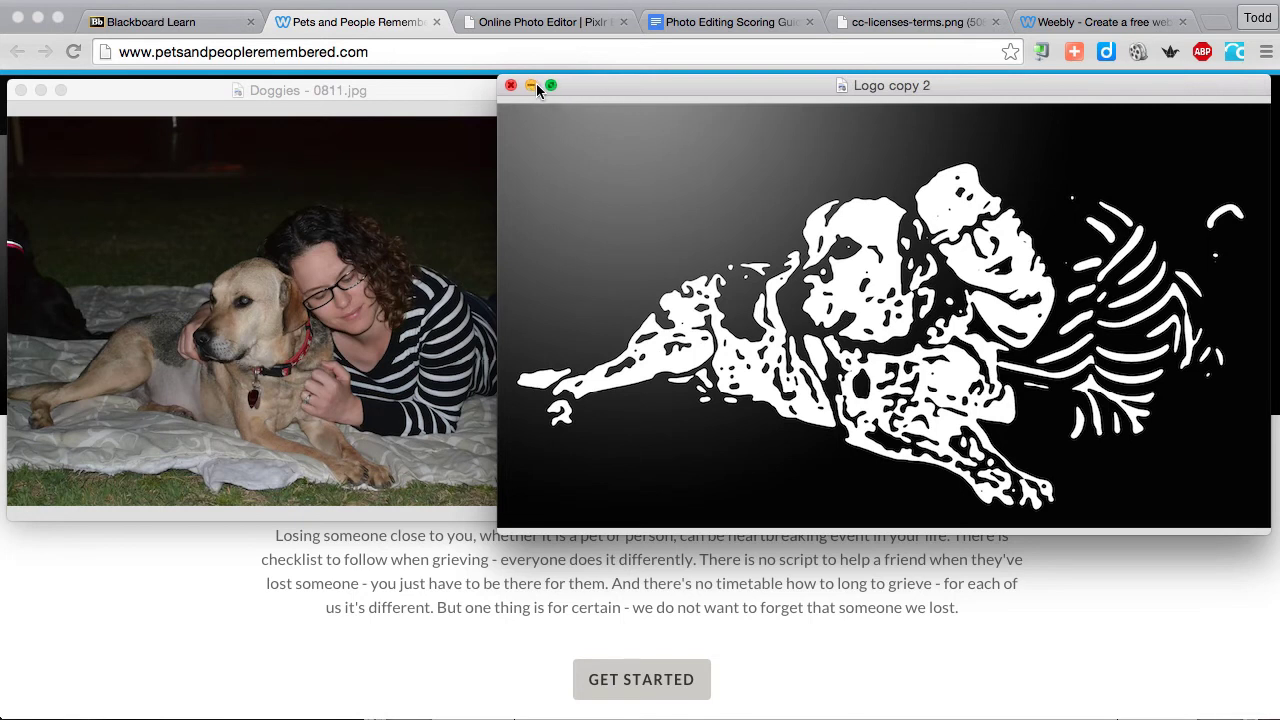
drag(570, 88, 1142, 452)
drag(392, 95, 1279, 100)
click(918, 407)
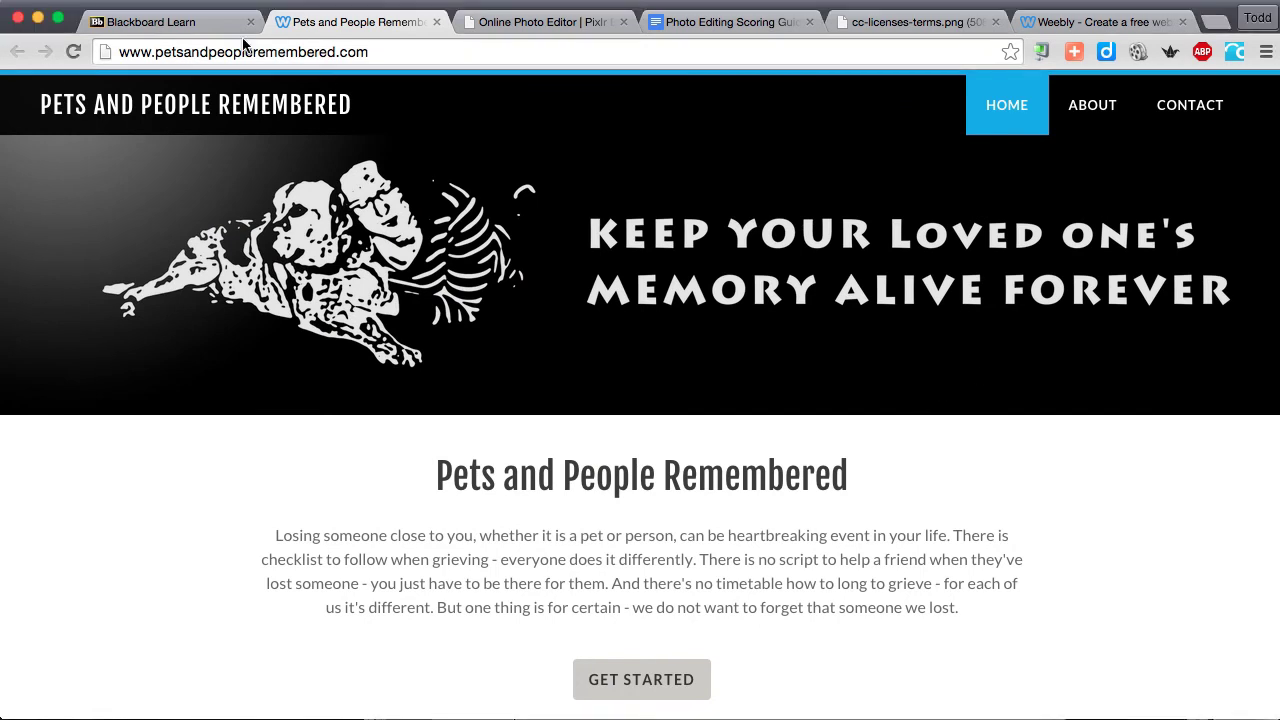
Return to the Module 3 page in Blackboard, close the Pets and People Remembered page, and find the Digital Photo Editing learning activity.
click(182, 18)
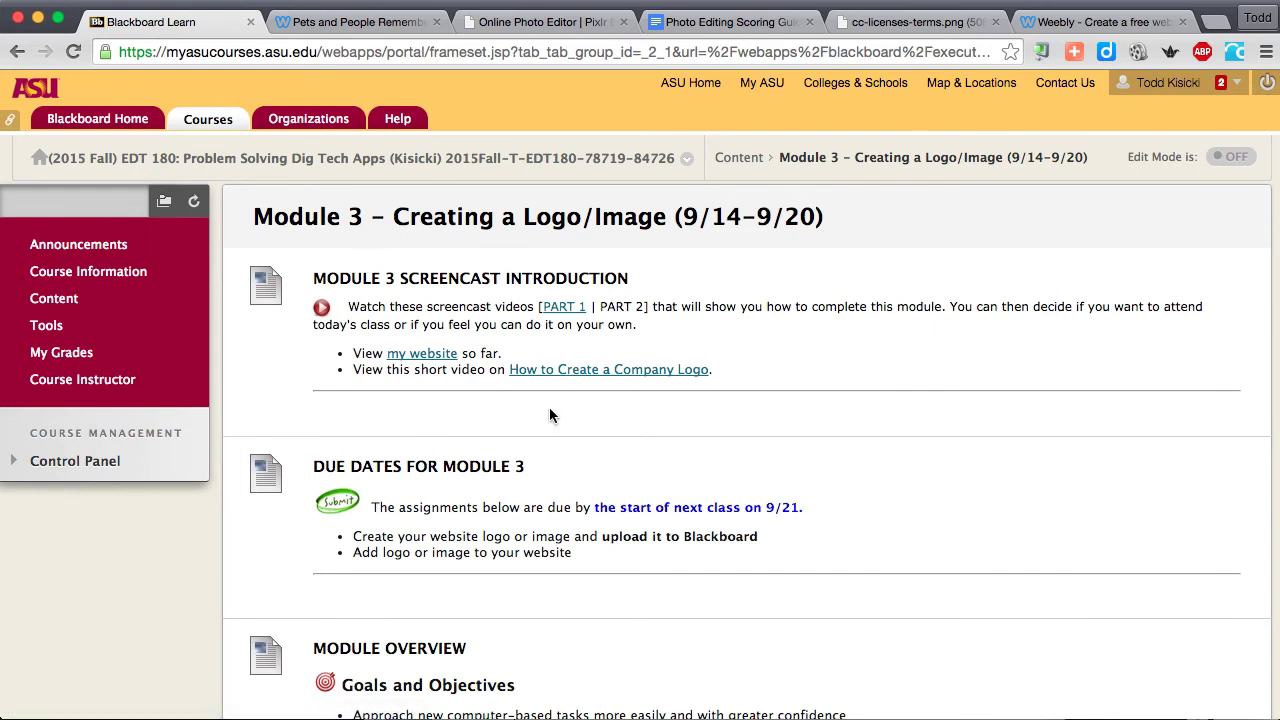
click(436, 21)
scroll(463, 434, down, 10)
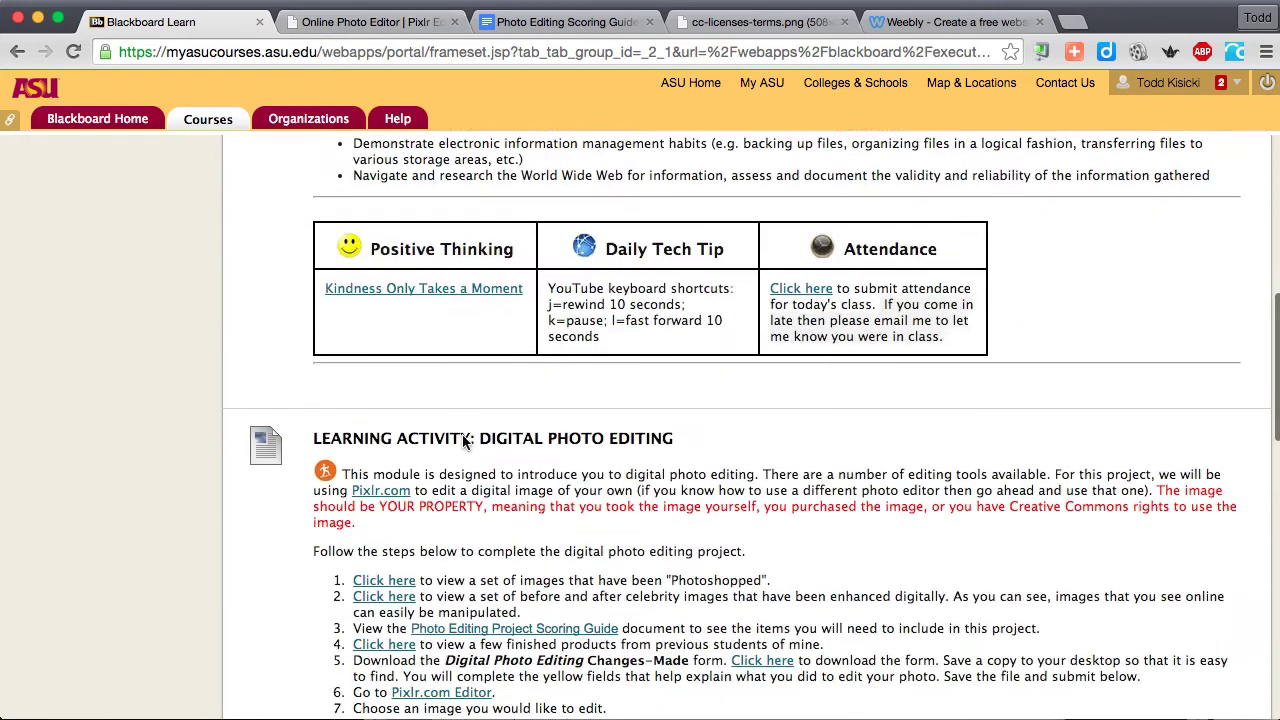
scroll(463, 441, down, 2)
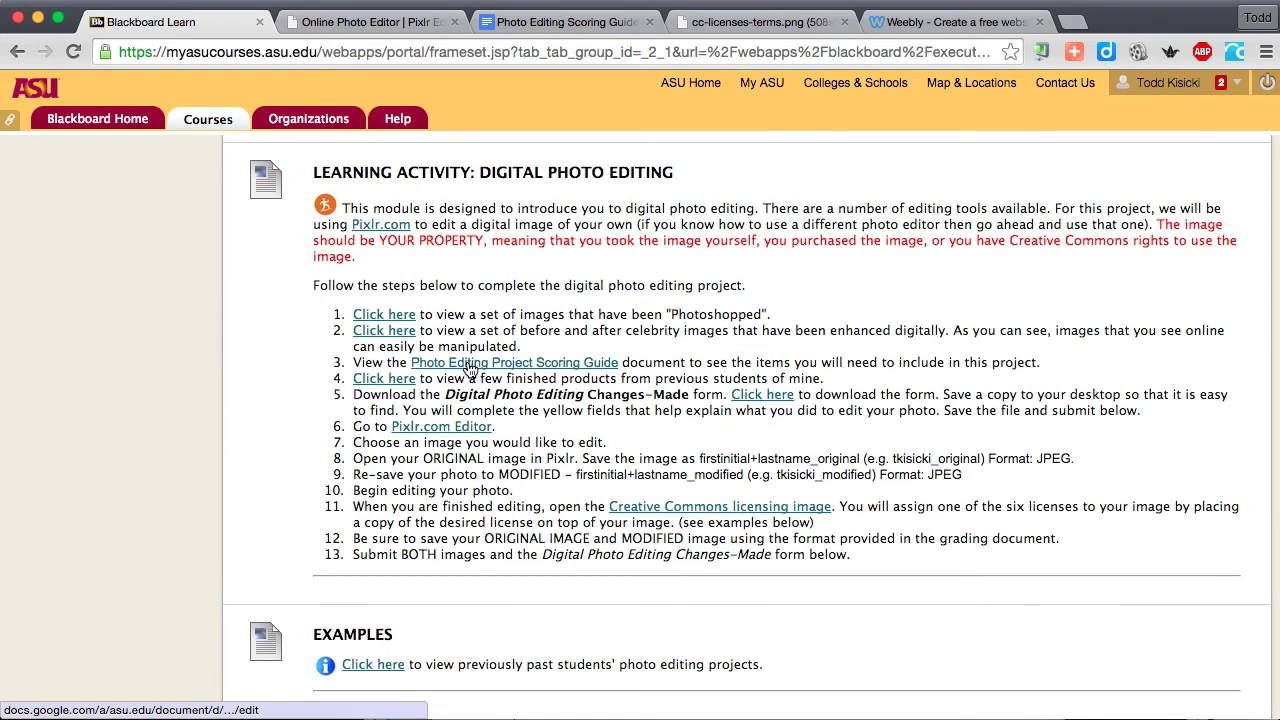
Review the Photo Editing Scoring Guide and reorder the browser tabs so the Pixlr editor follows the guide.
click(565, 21)
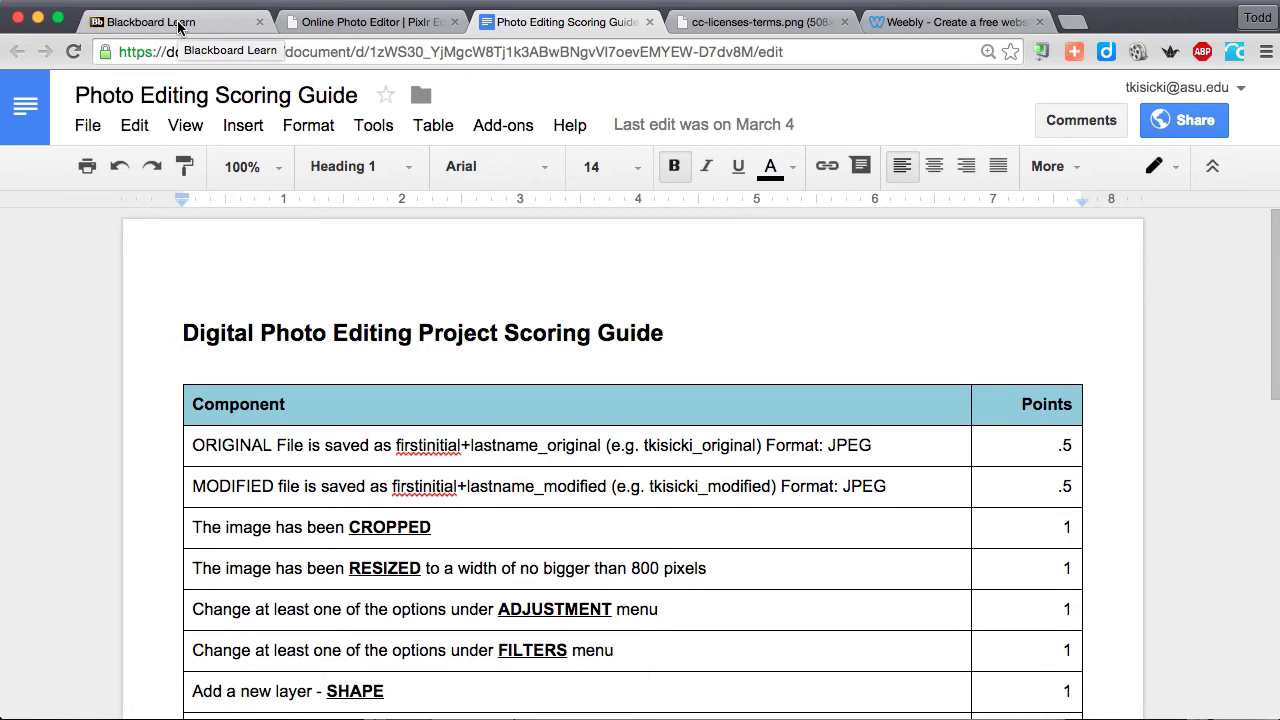
click(190, 22)
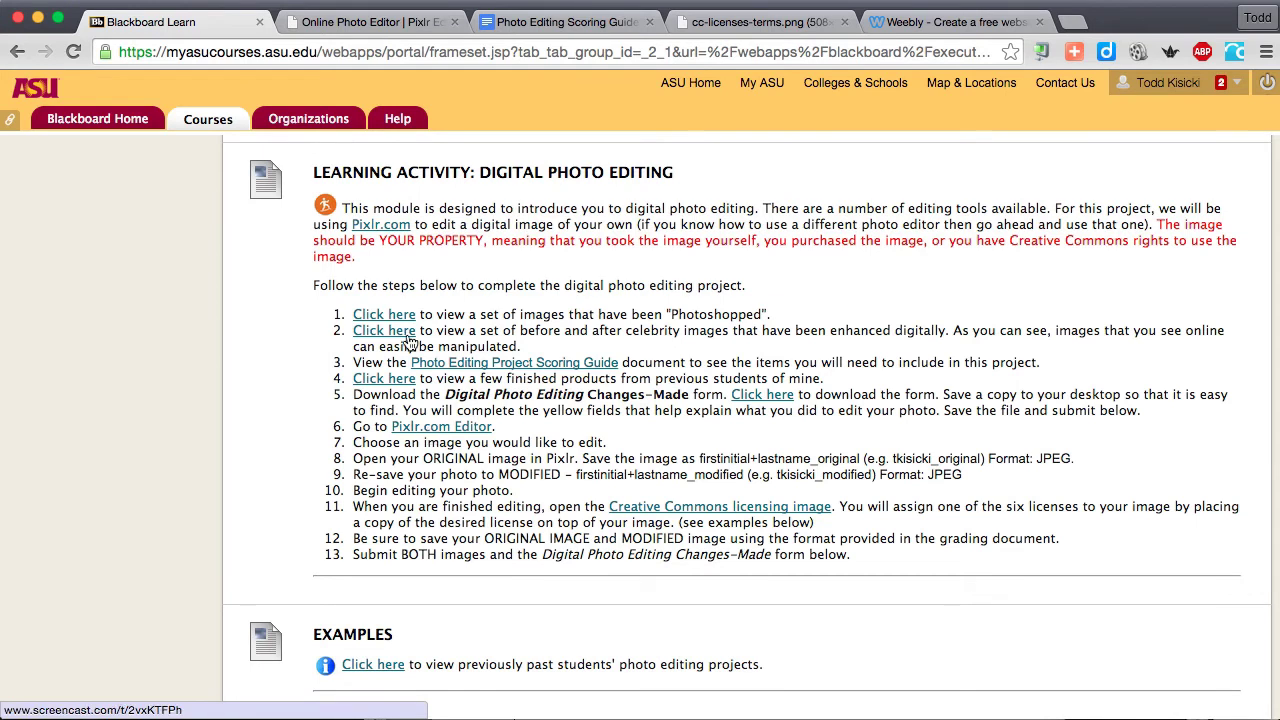
click(366, 22)
drag(366, 22, 500, 32)
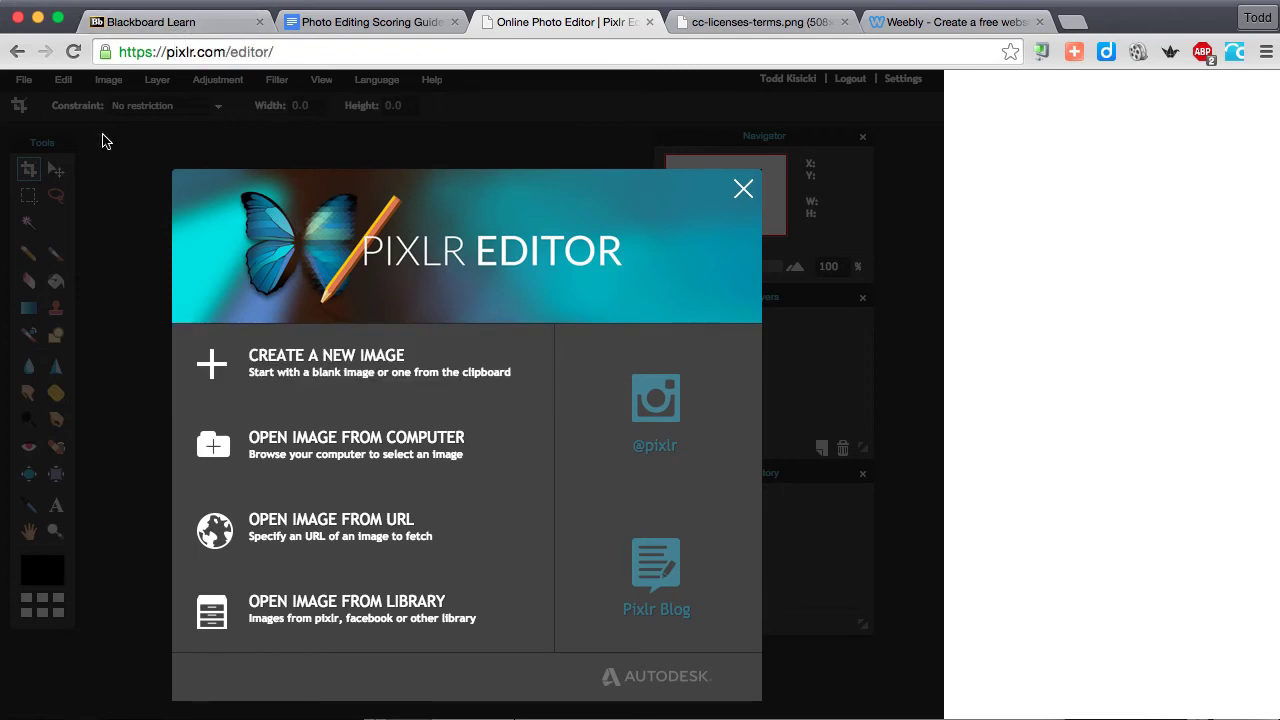
View the Creative Commons license terms image and open the Pets and People Remembered site for editing in Weebly.
click(177, 22)
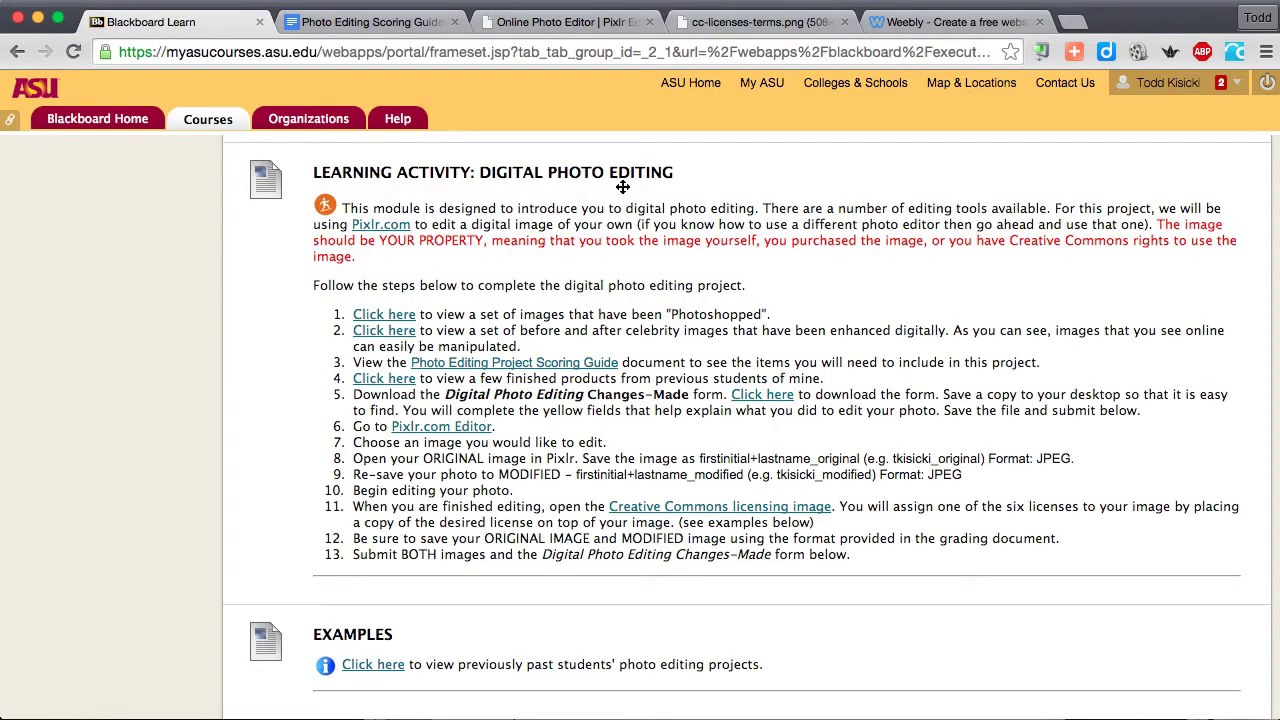
click(697, 510)
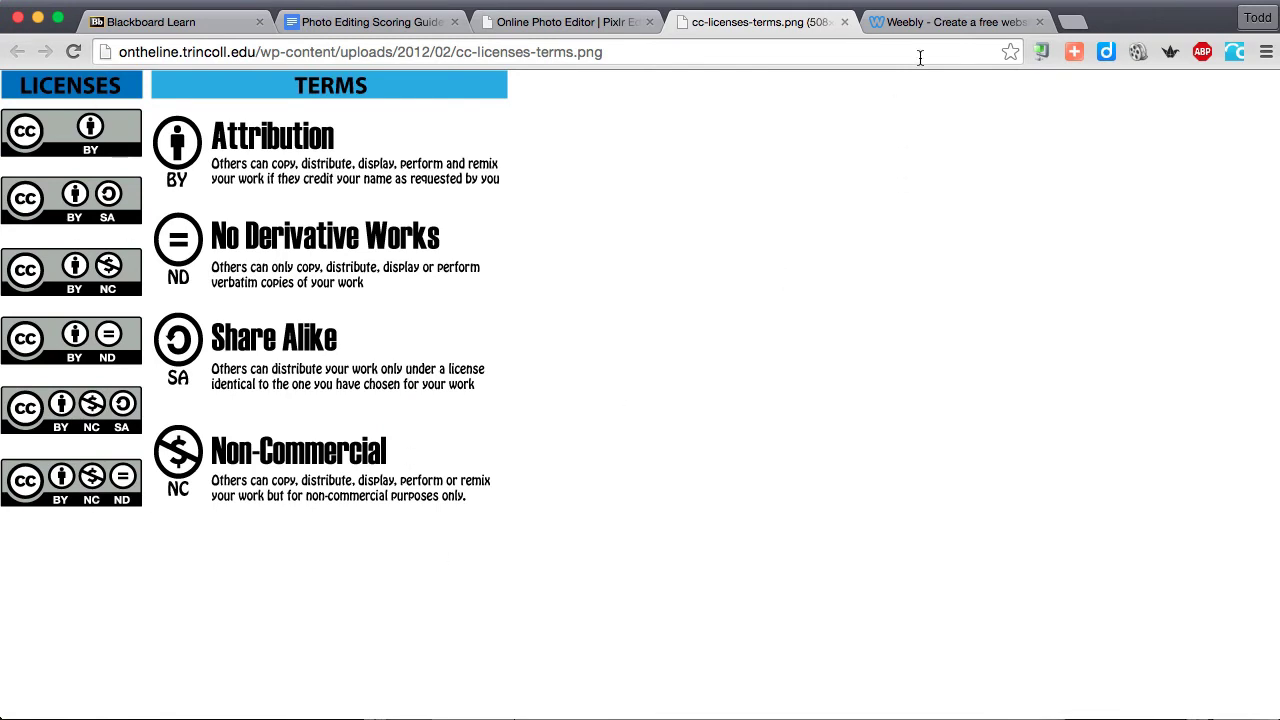
click(928, 22)
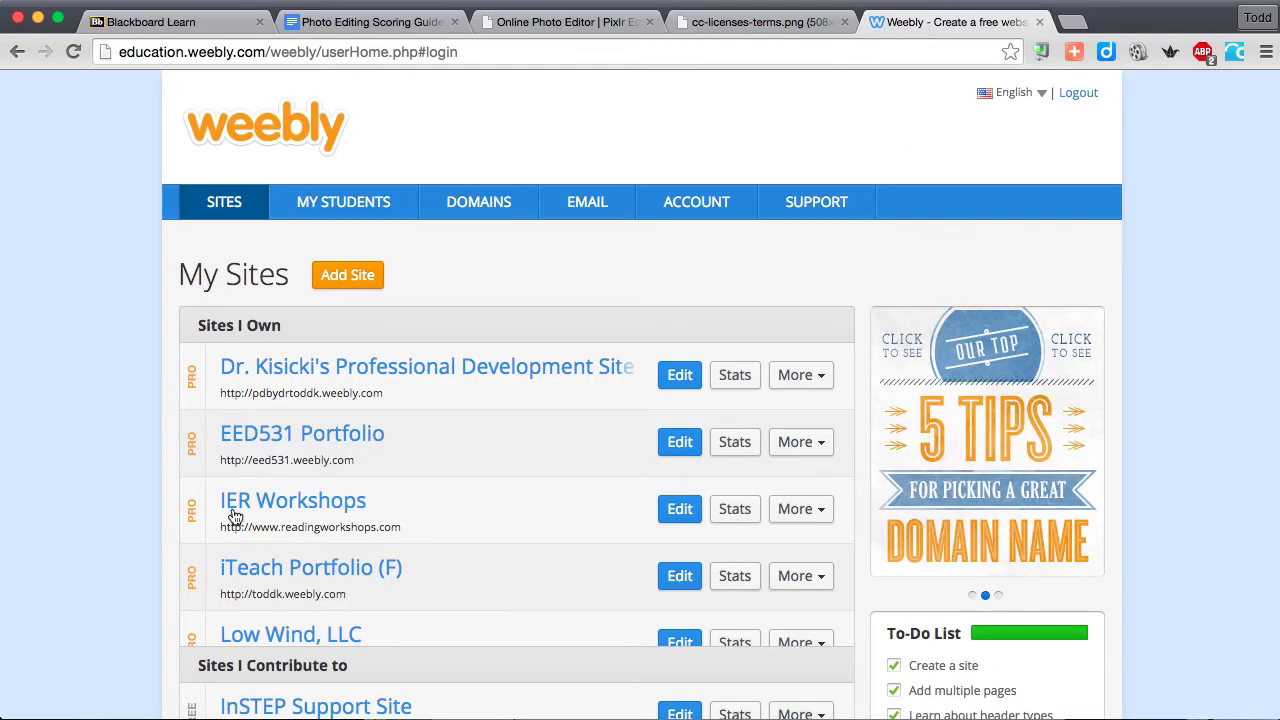
scroll(403, 466, down, 5)
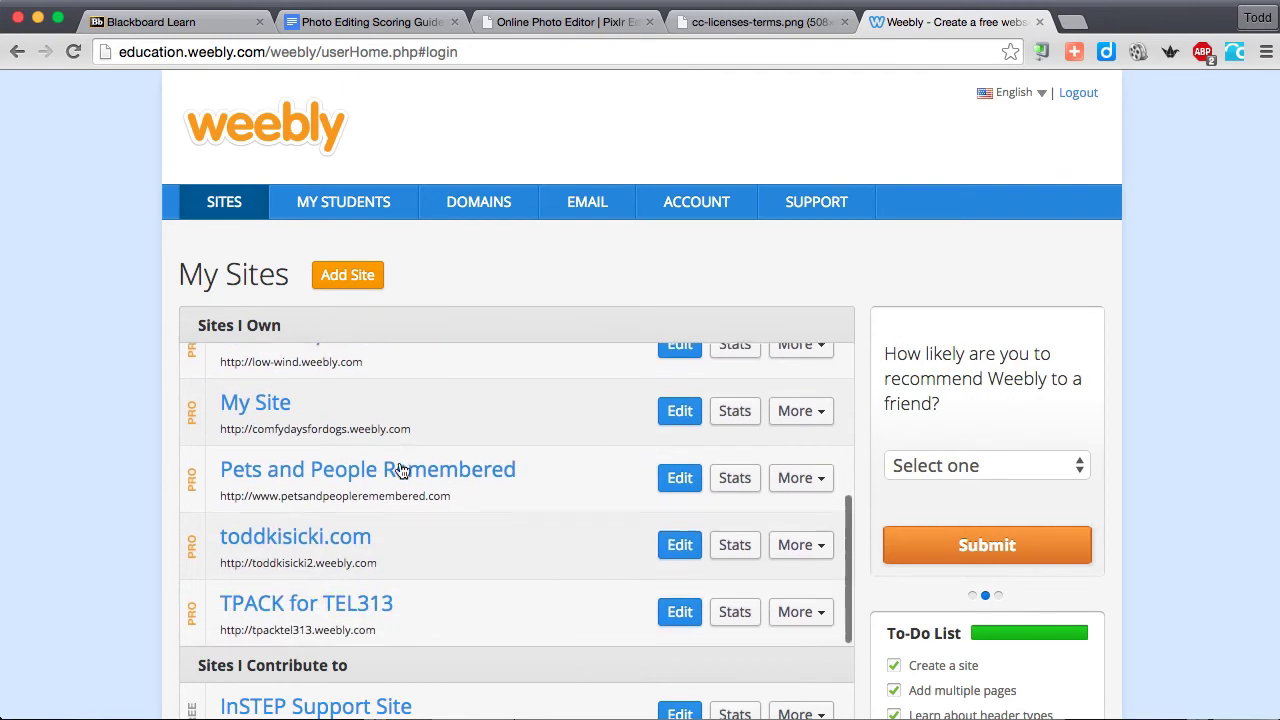
click(391, 470)
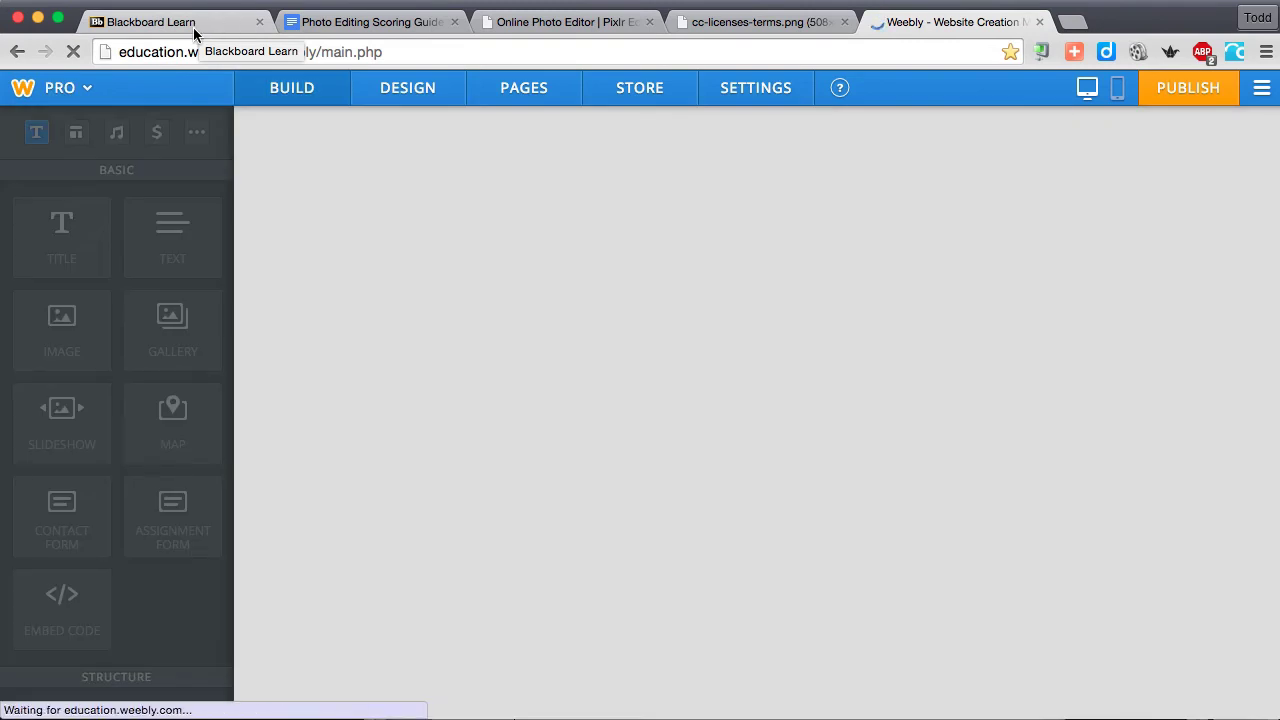
Switch to Word to review the editing requirements in DigitPhotoEdit_ChangesMade_Form.docx, and return to the Blackboard module page.
click(196, 31)
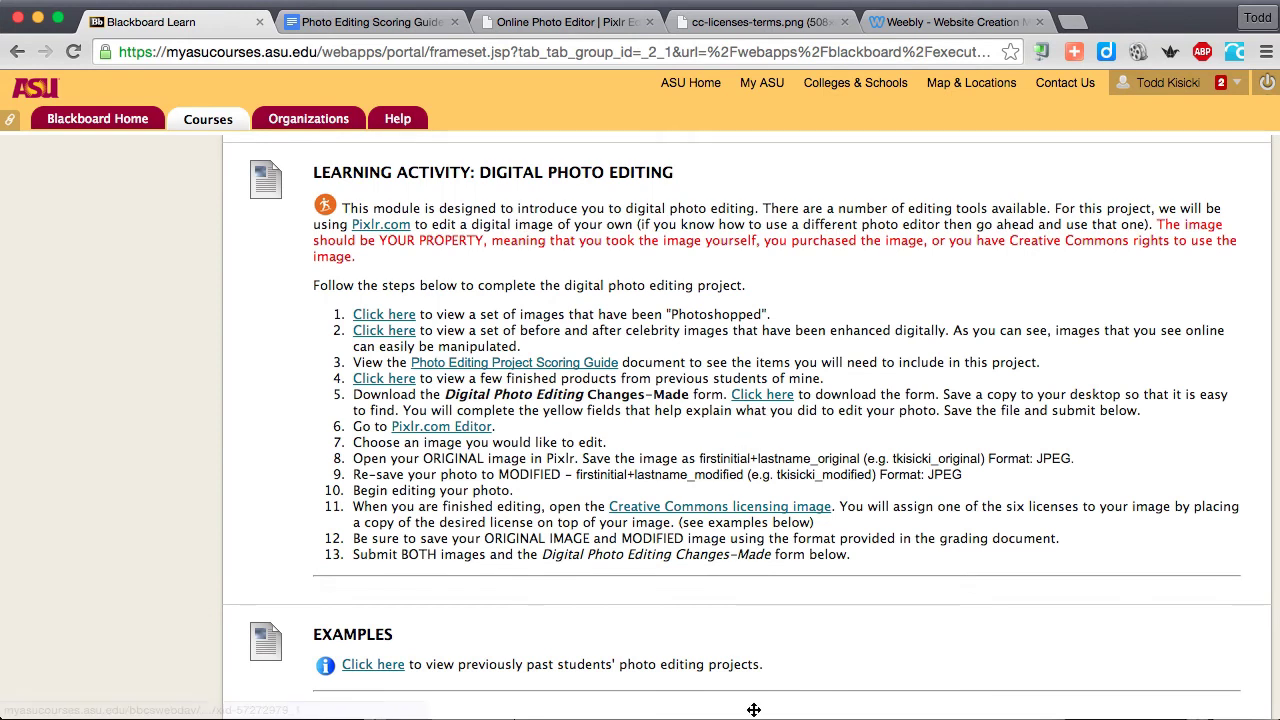
click(738, 717)
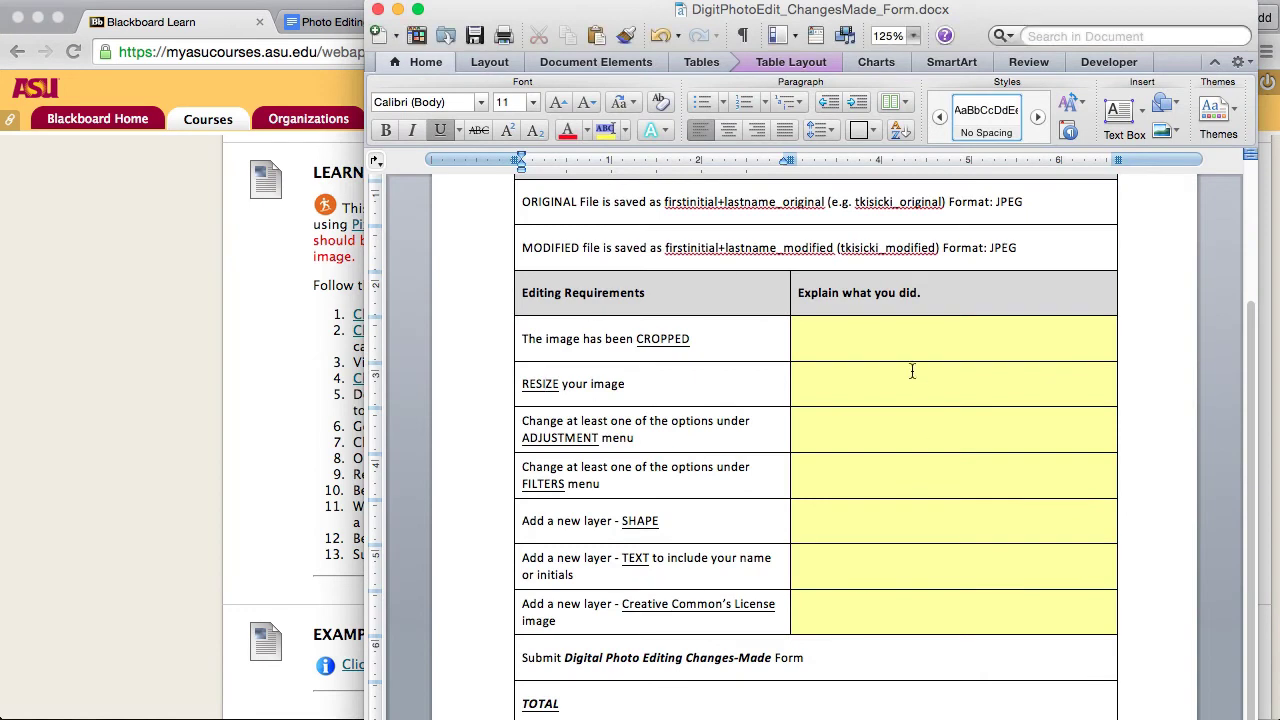
scroll(912, 371, up, 1)
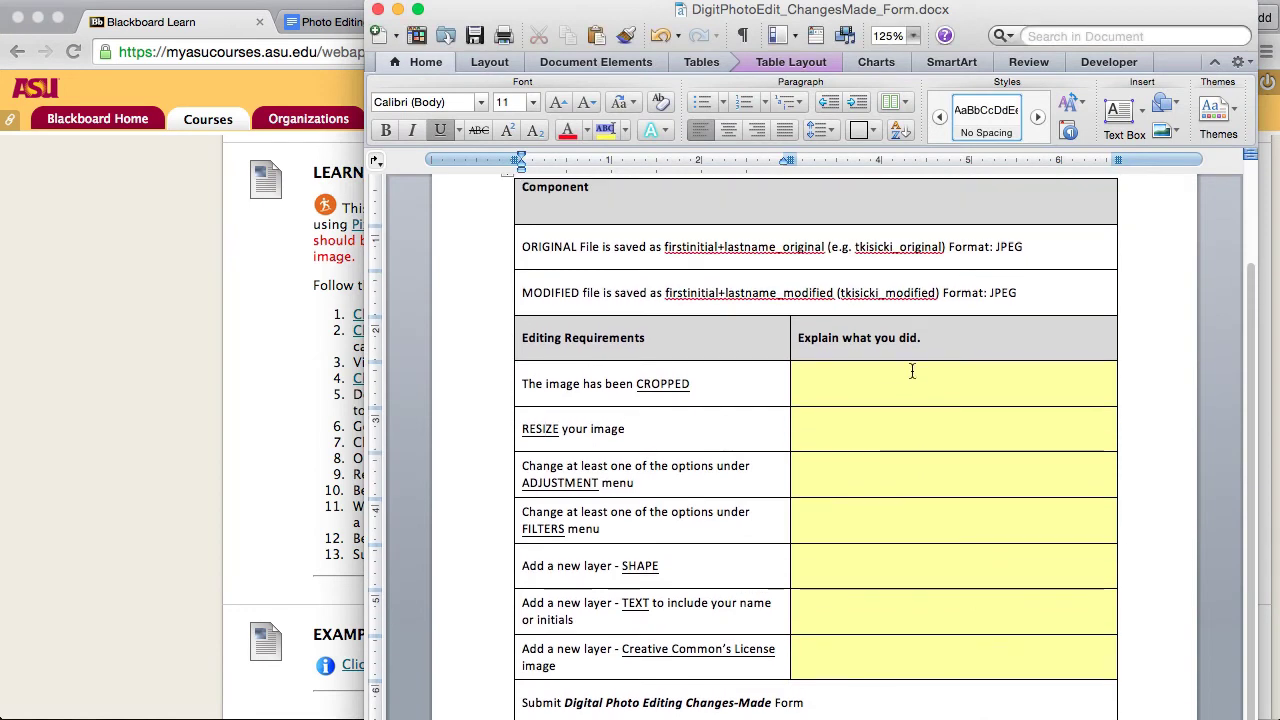
click(912, 371)
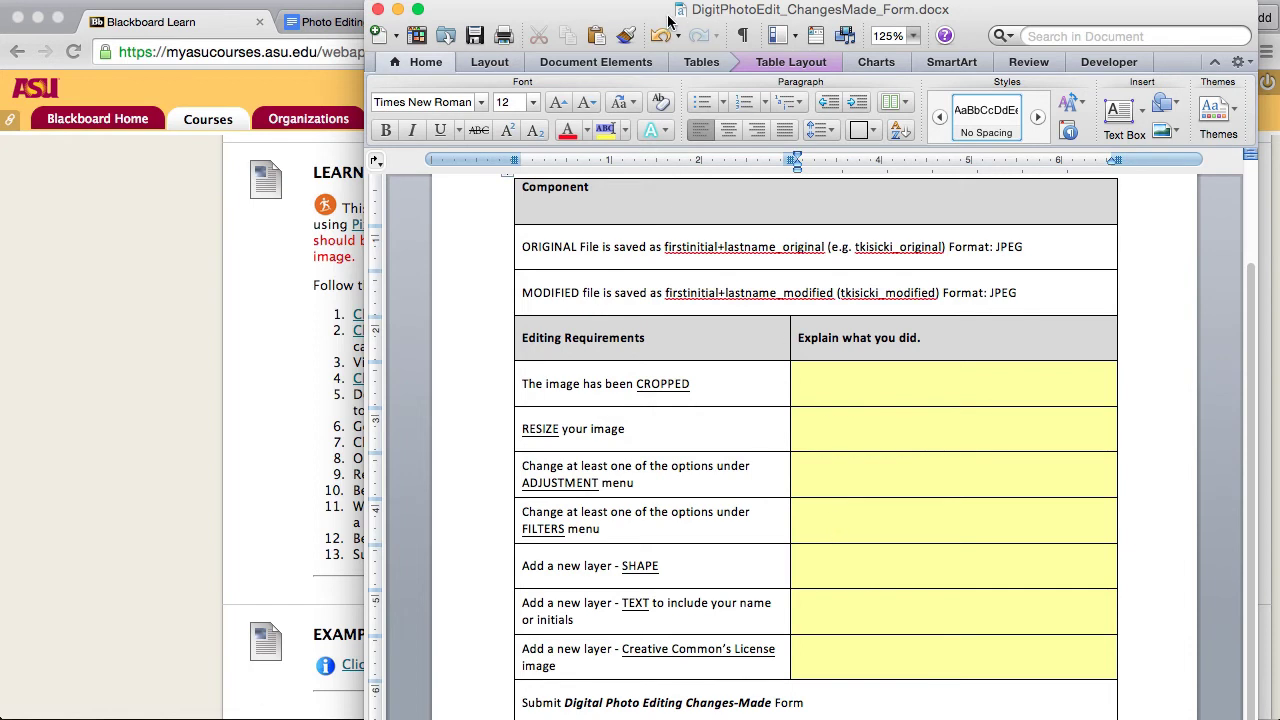
drag(653, 21, 619, 21)
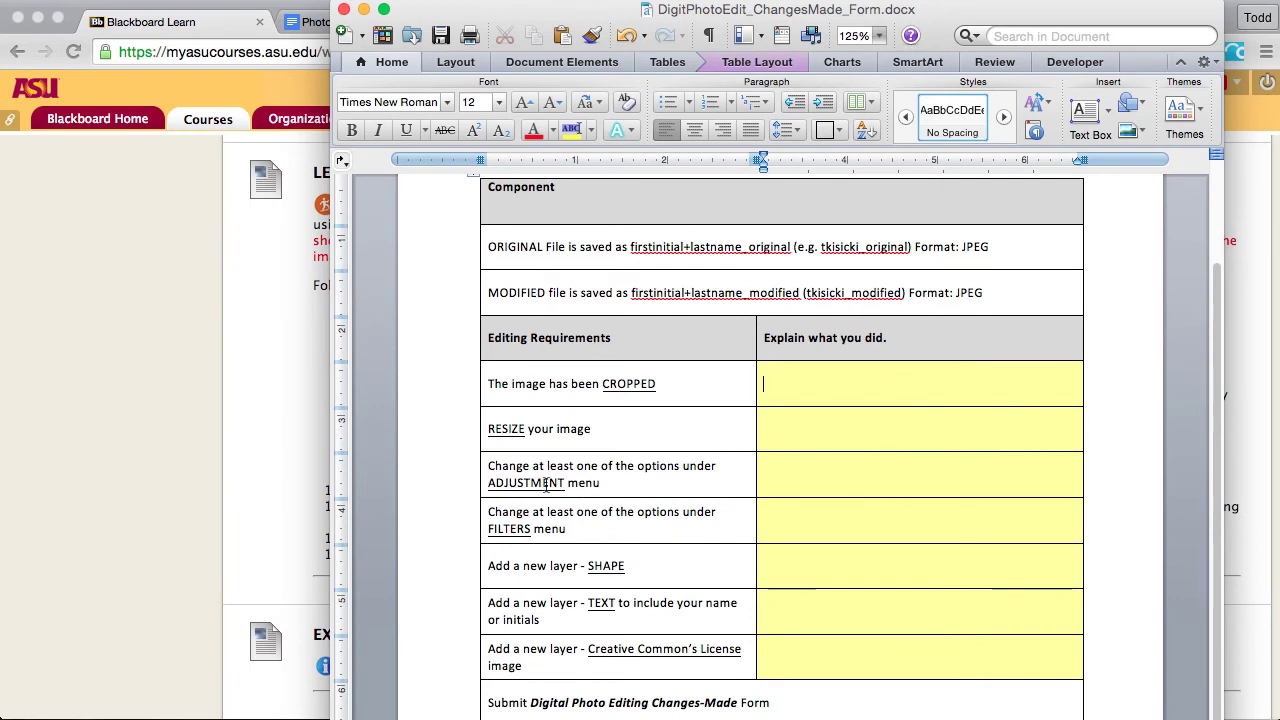
click(194, 410)
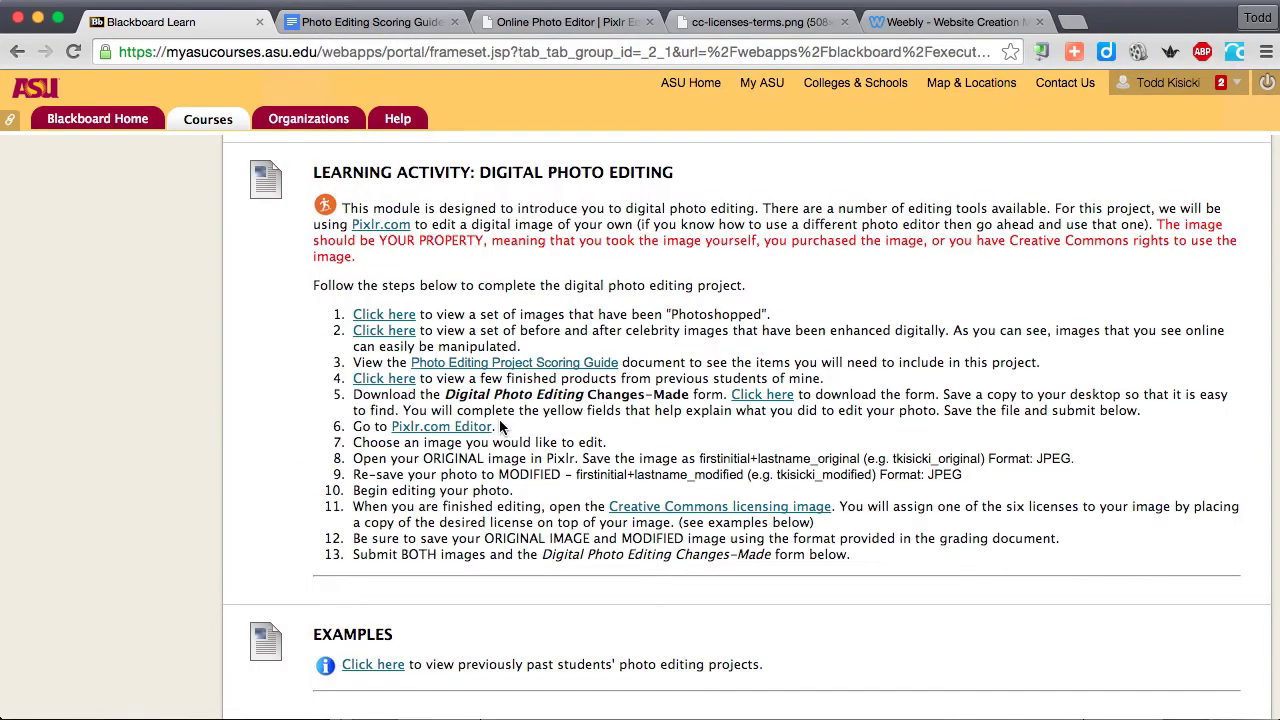
Open the image Doggies - 0980.jpg from the computer's Desktop in the Pixlr editor.
click(568, 23)
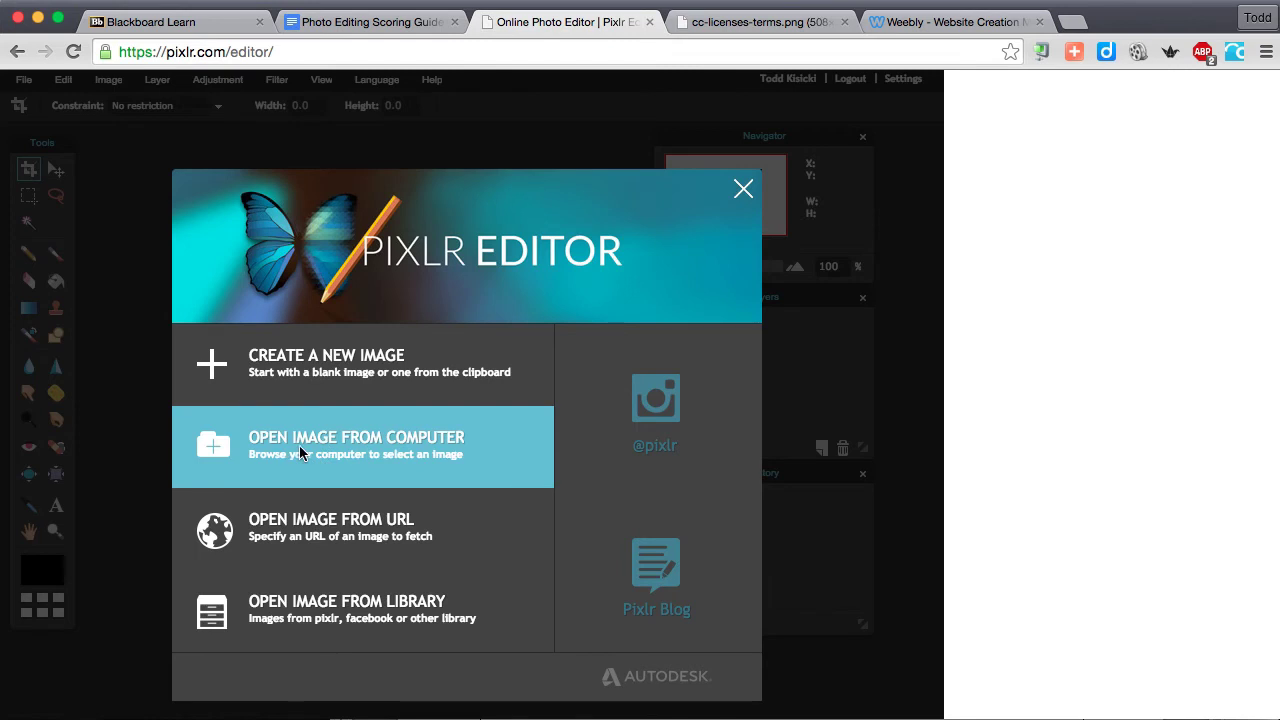
click(310, 498)
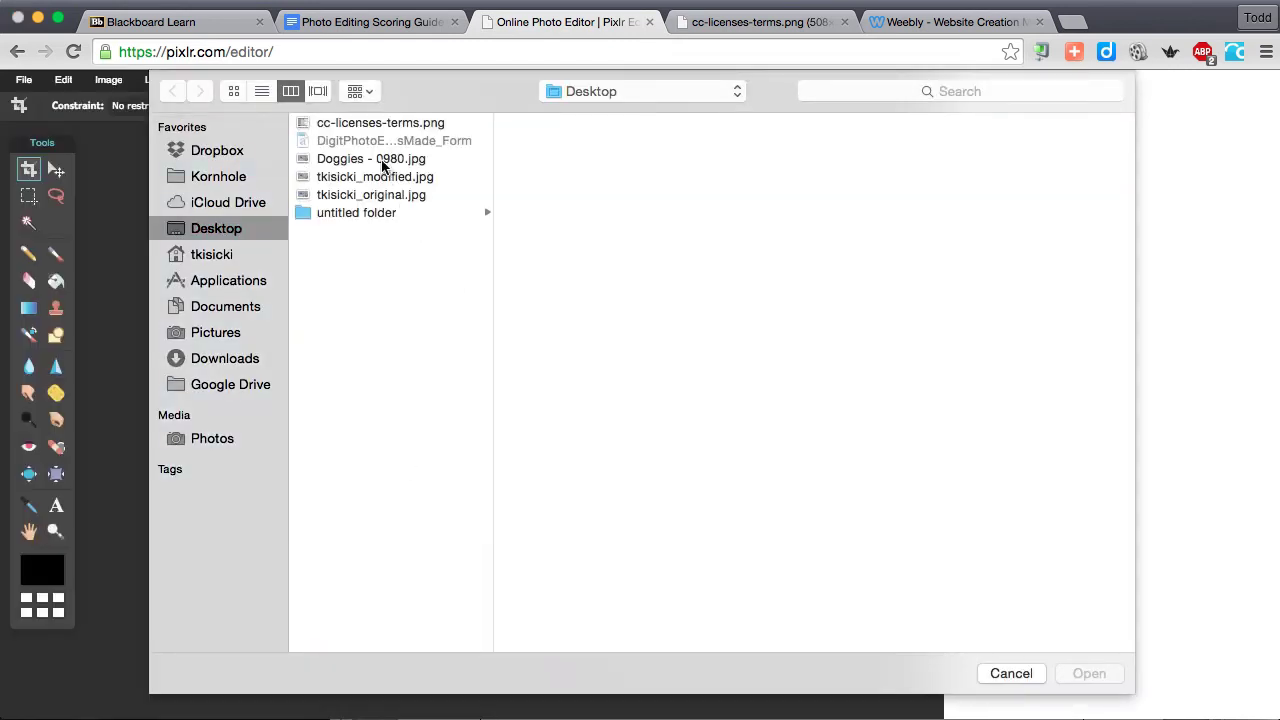
click(386, 160)
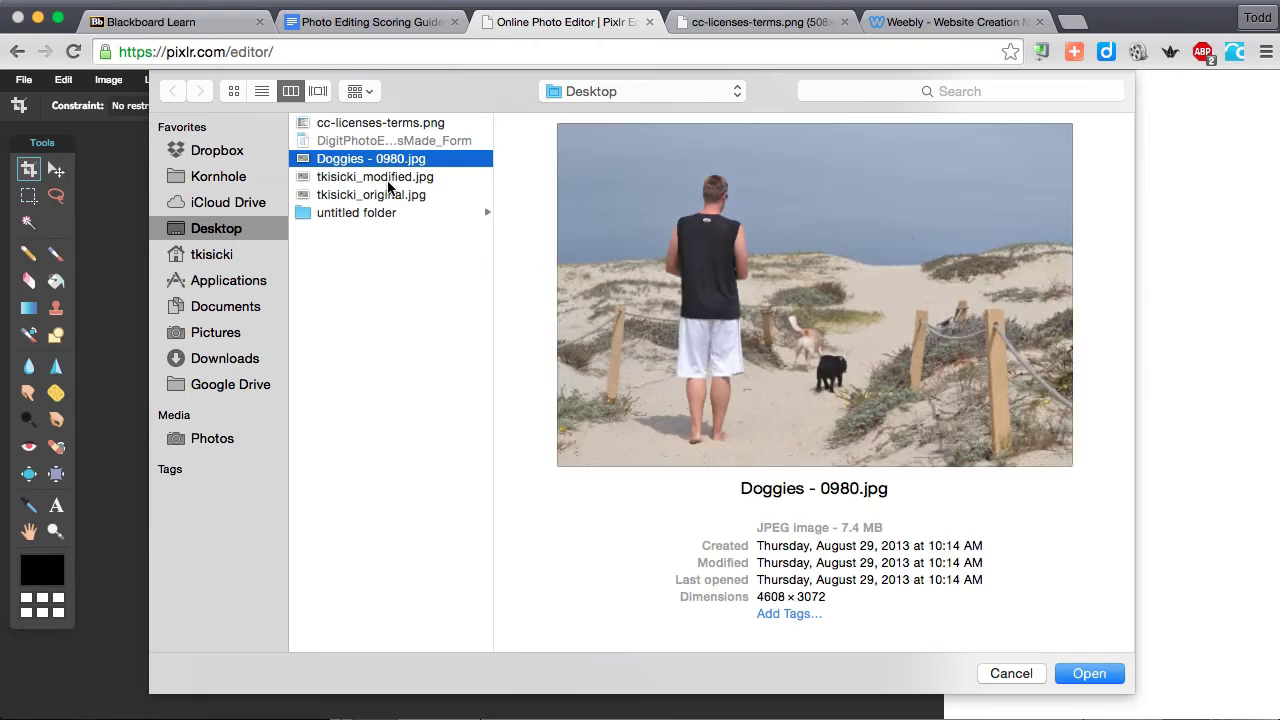
click(1065, 677)
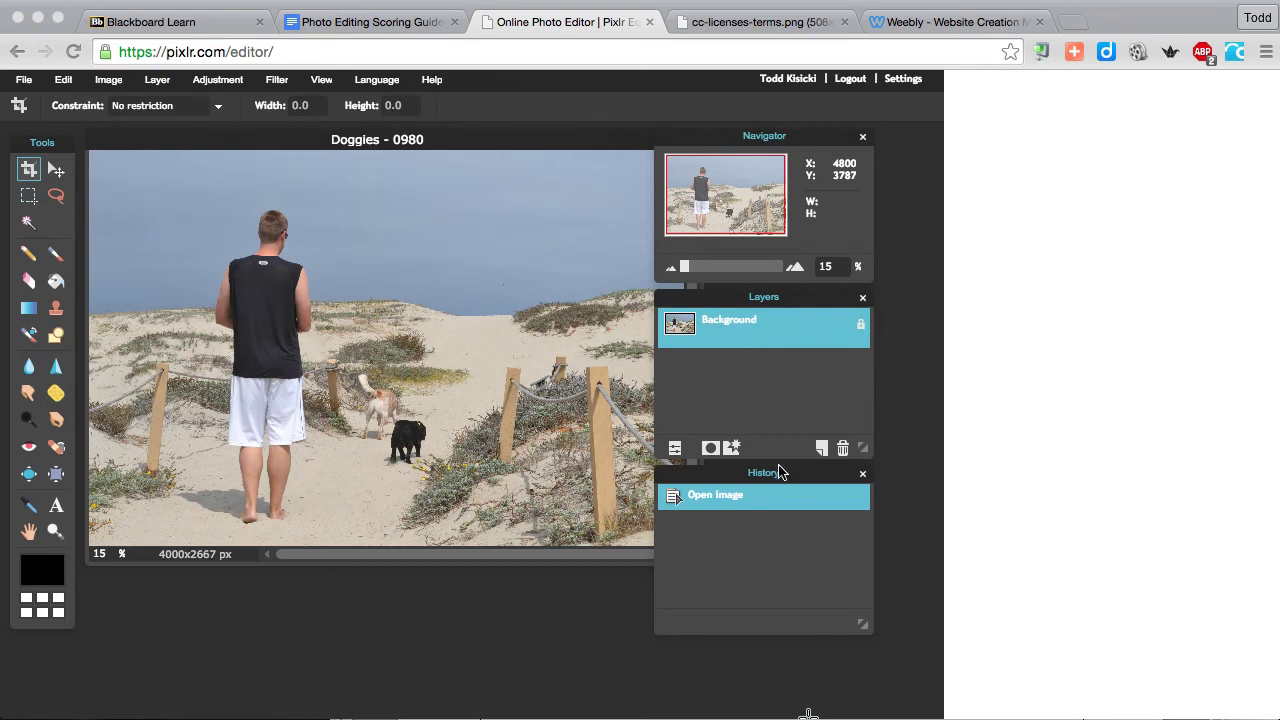
Activate the Move tool and shift the Navigator, Layers and History palettes clear of the Doggies - 0980 image window.
click(740, 143)
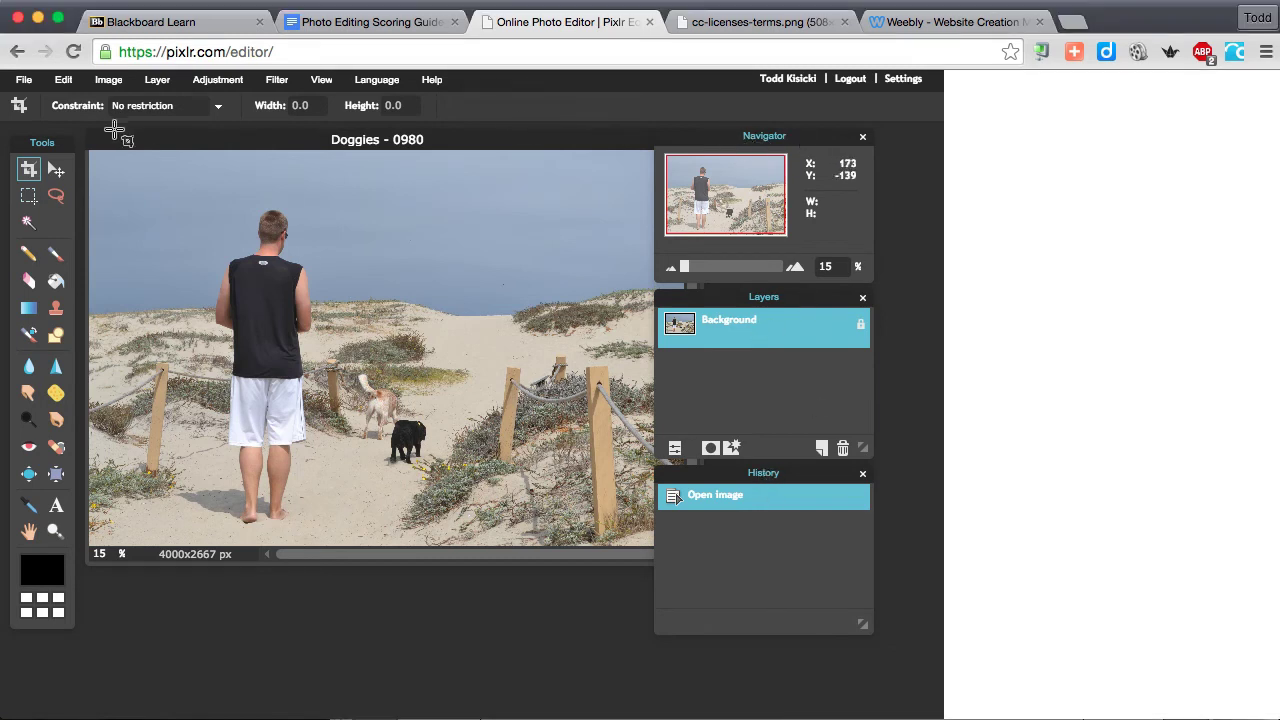
click(55, 169)
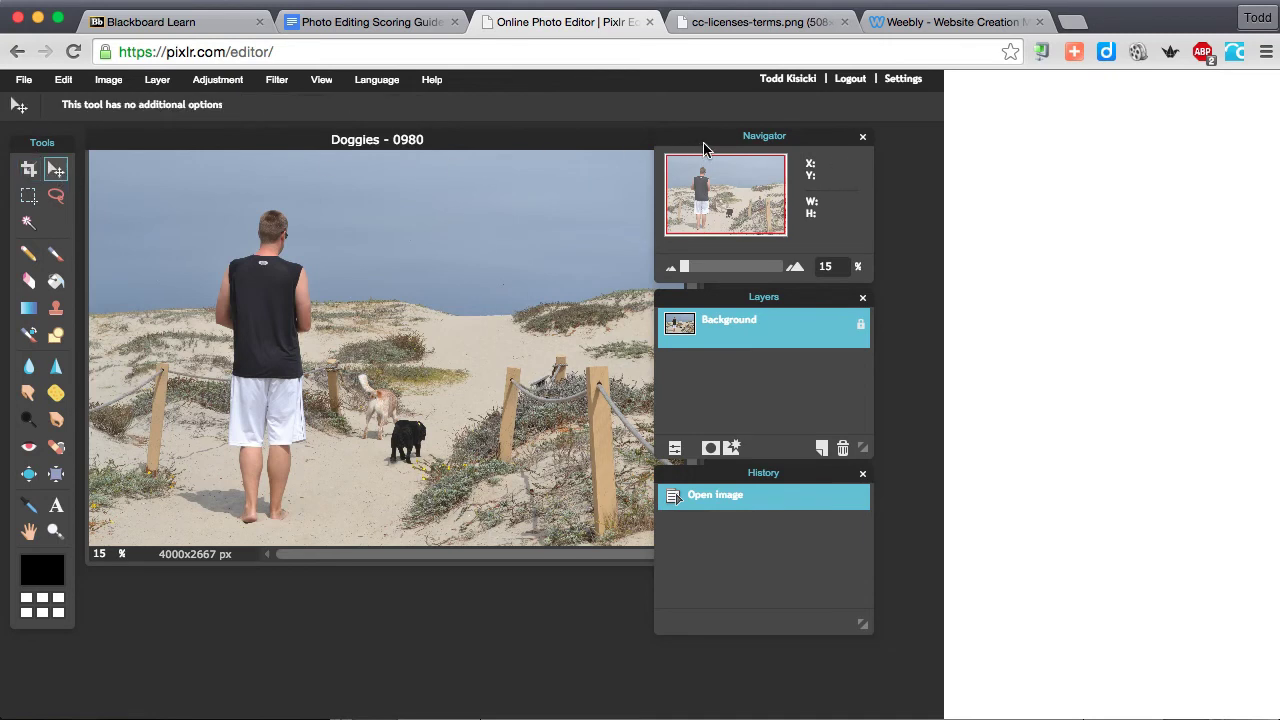
drag(843, 140, 912, 142)
drag(814, 303, 884, 301)
drag(818, 479, 883, 480)
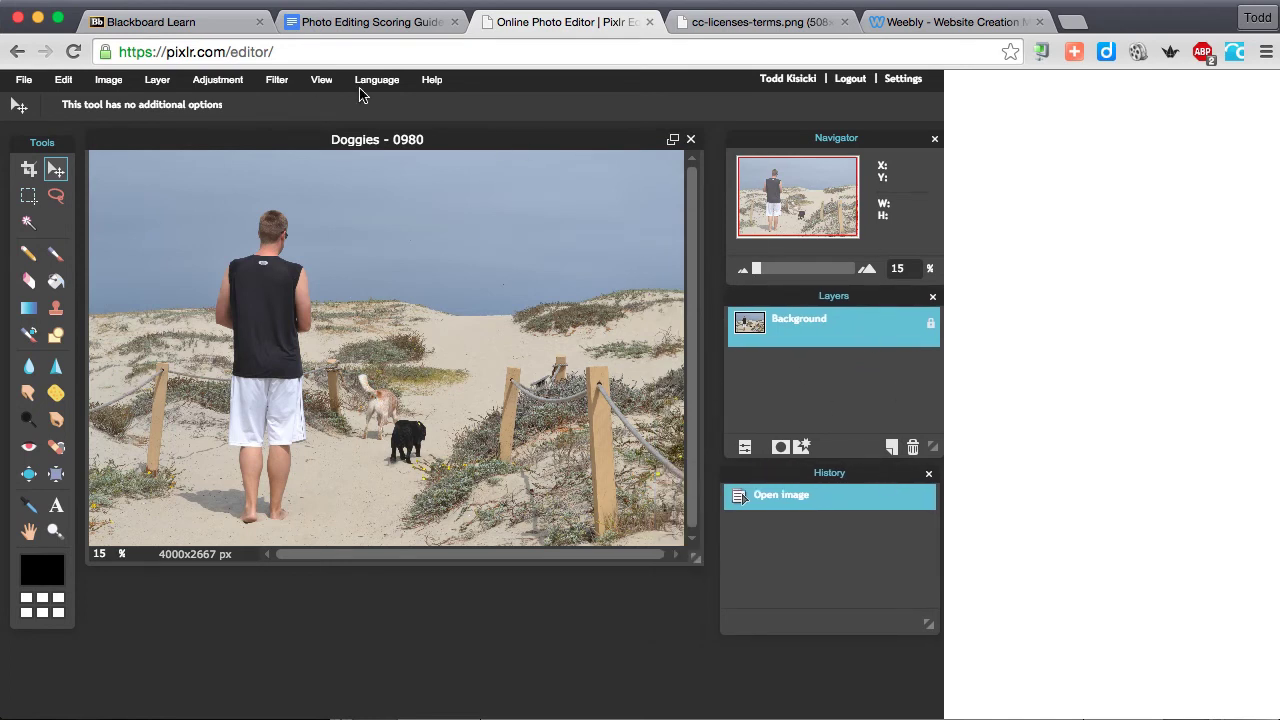
Move the Navigator and Layers palettes to the far edge of the widened workspace and close the History palette.
click(321, 80)
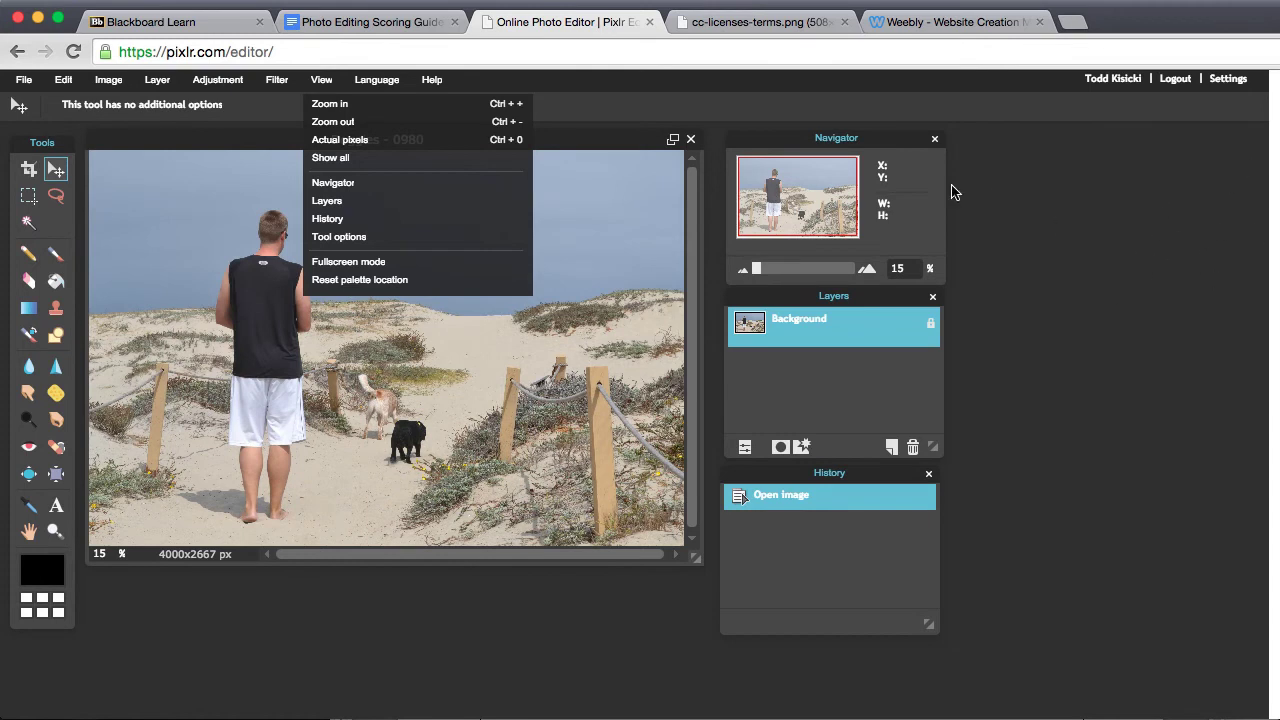
drag(872, 137, 1190, 134)
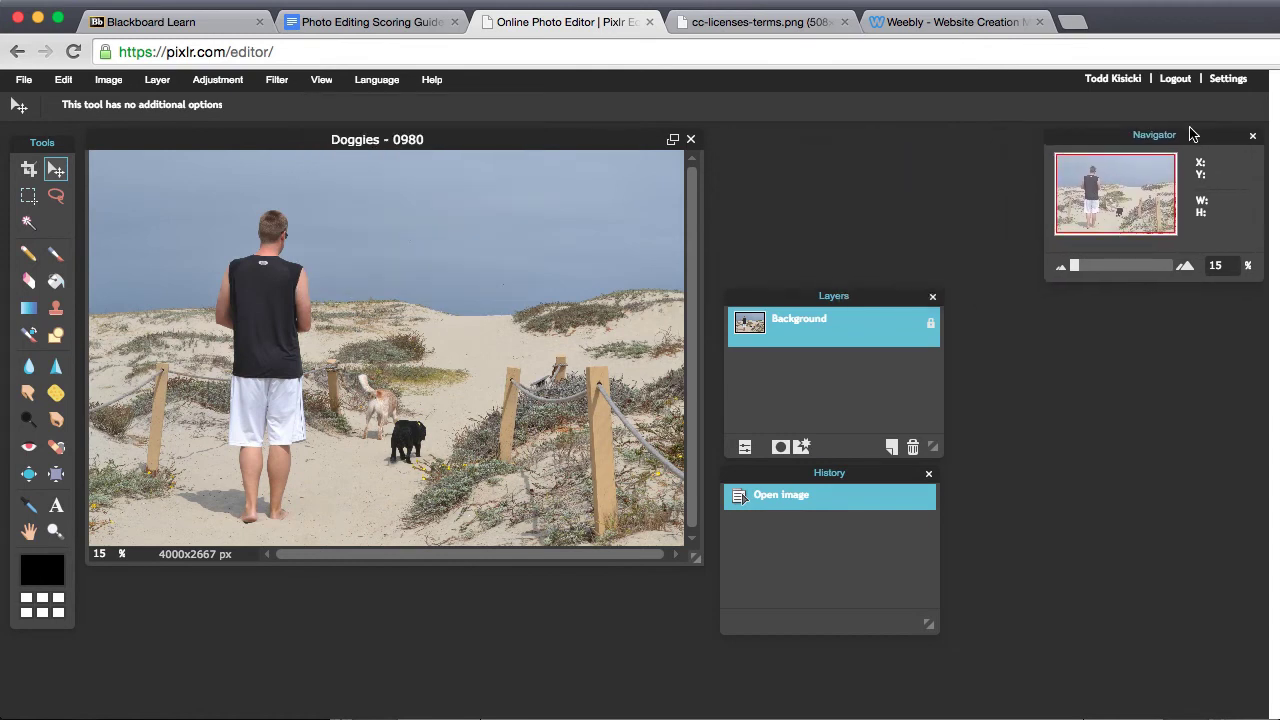
drag(837, 295, 1163, 300)
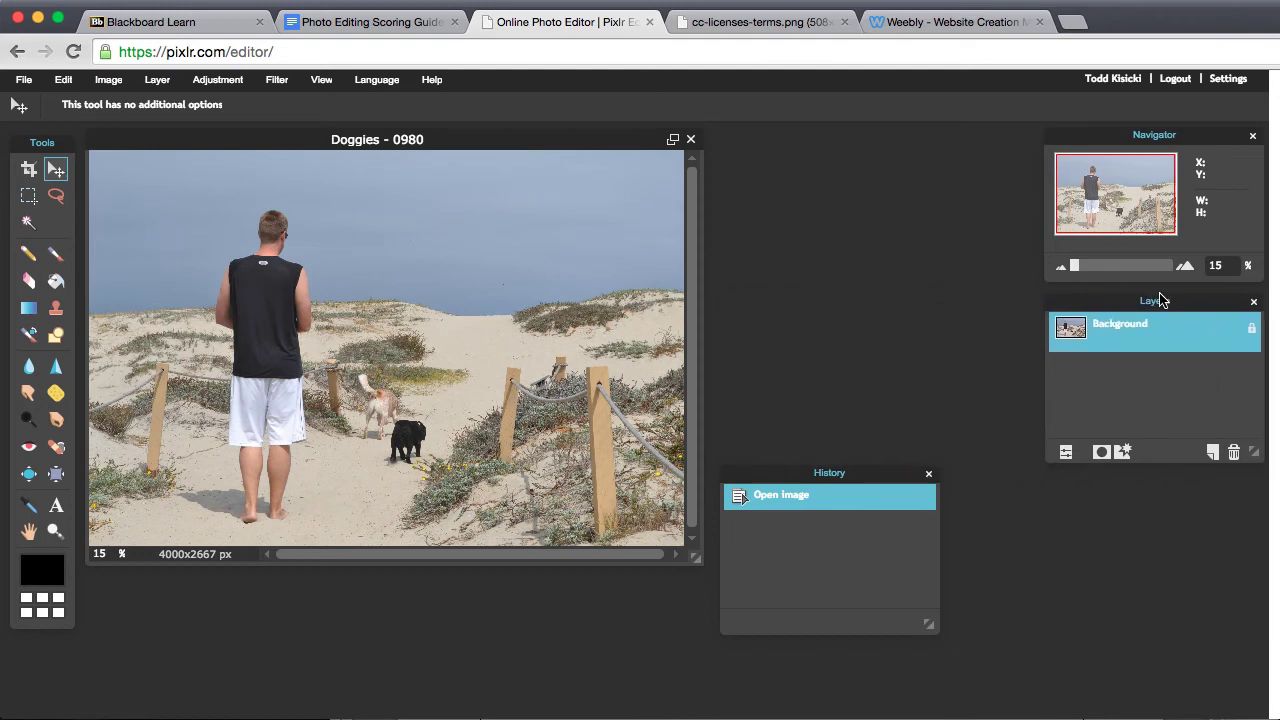
click(929, 476)
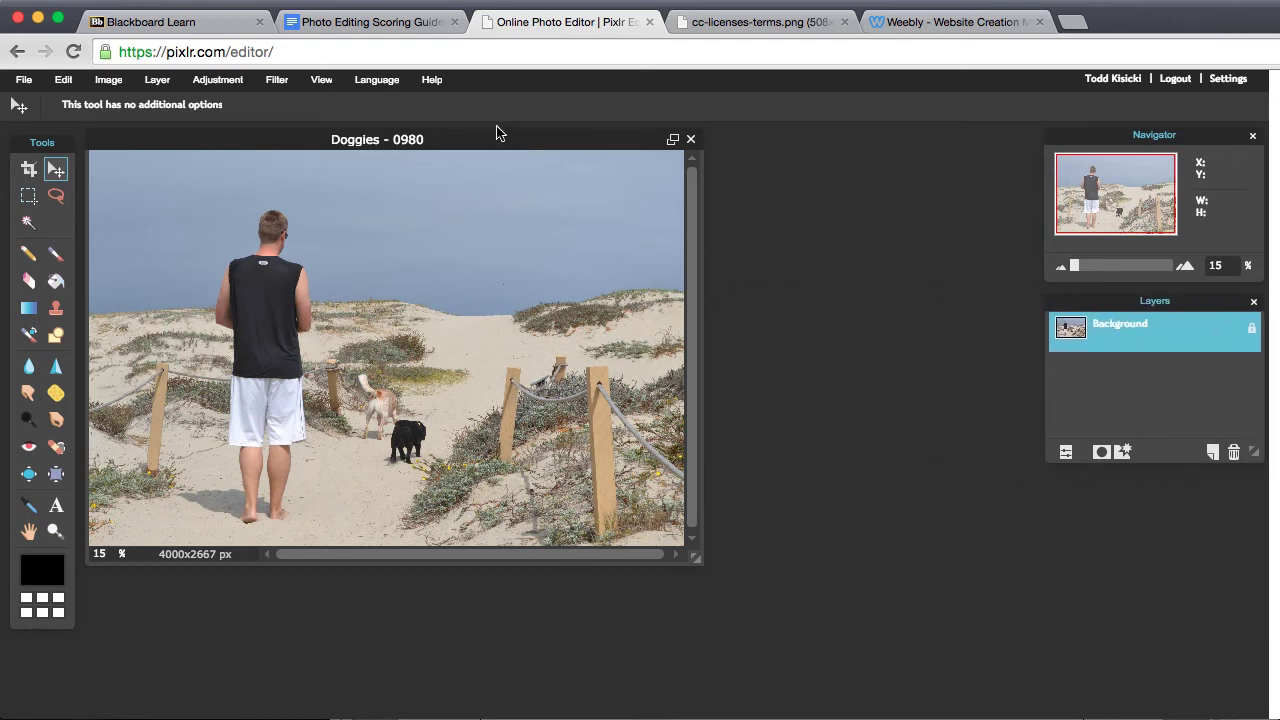
Enlarge the Doggies - 0980 image window to fill the free workspace and set its zoom to 100%.
drag(695, 557, 979, 692)
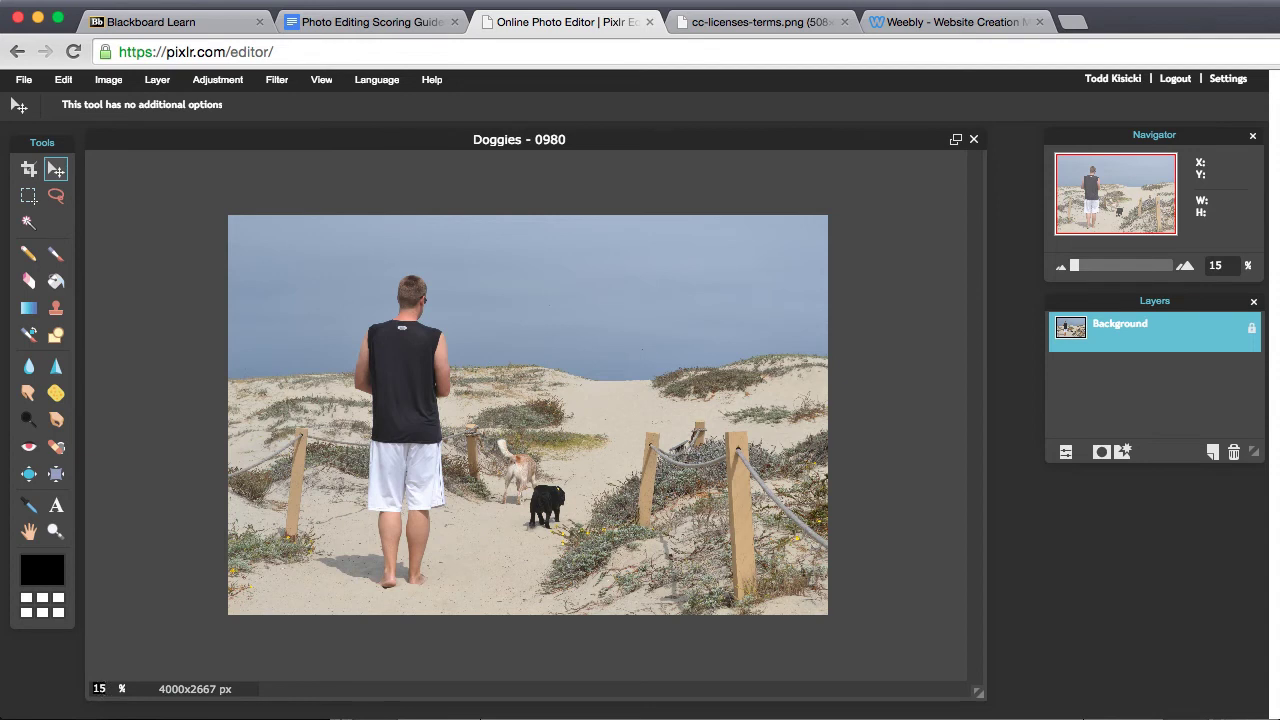
text(100)
key(Return)
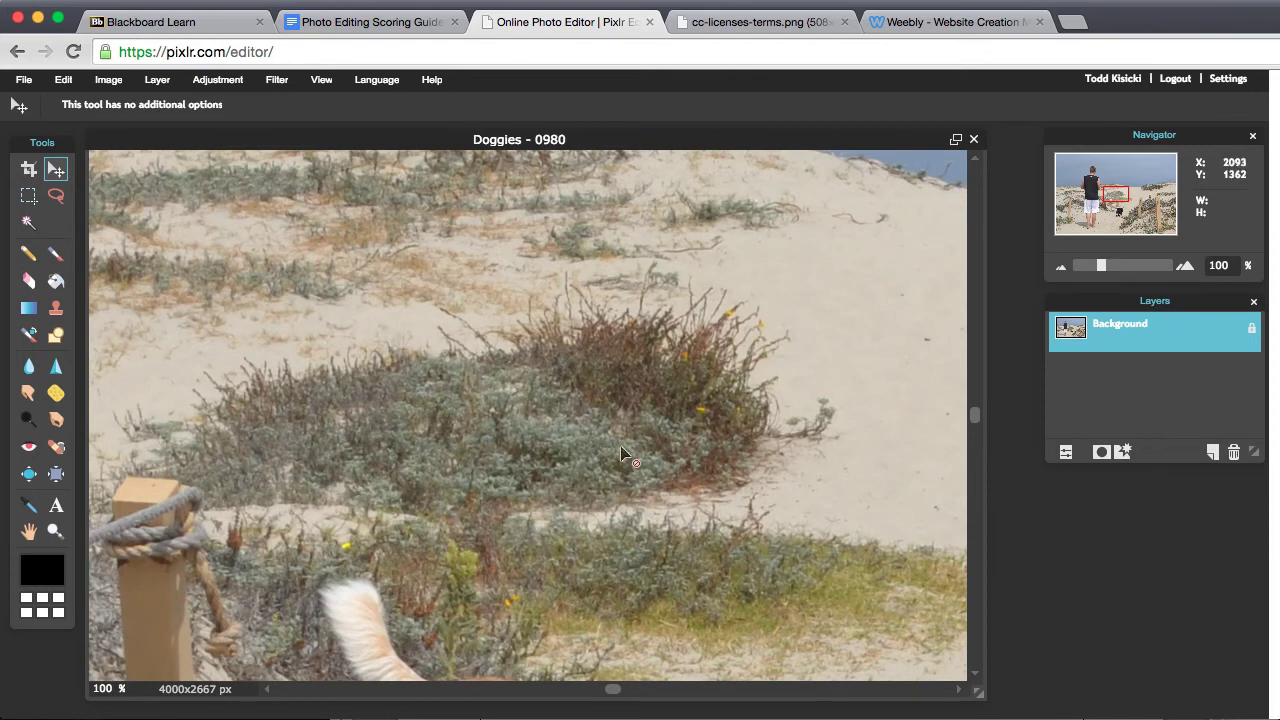
Look over the dogs at full size, and set the image zoom to 15% to fit the whole photo in its window.
drag(977, 414, 974, 514)
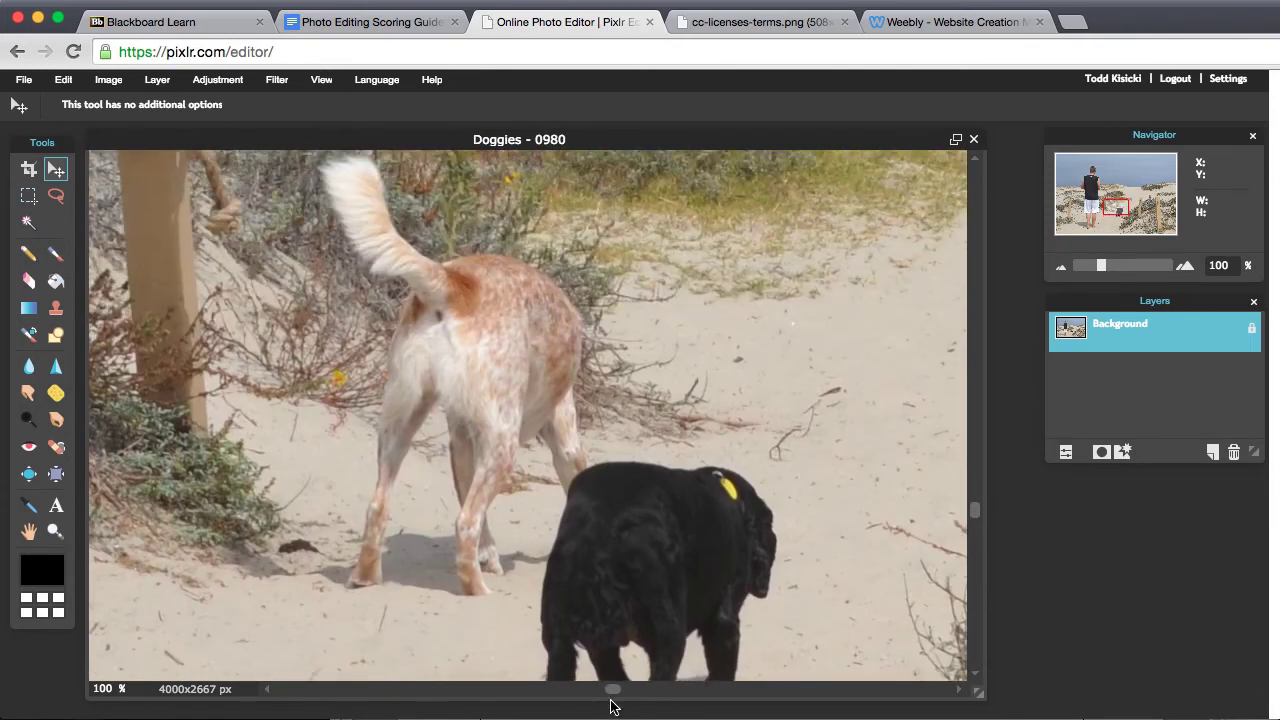
drag(608, 689, 572, 690)
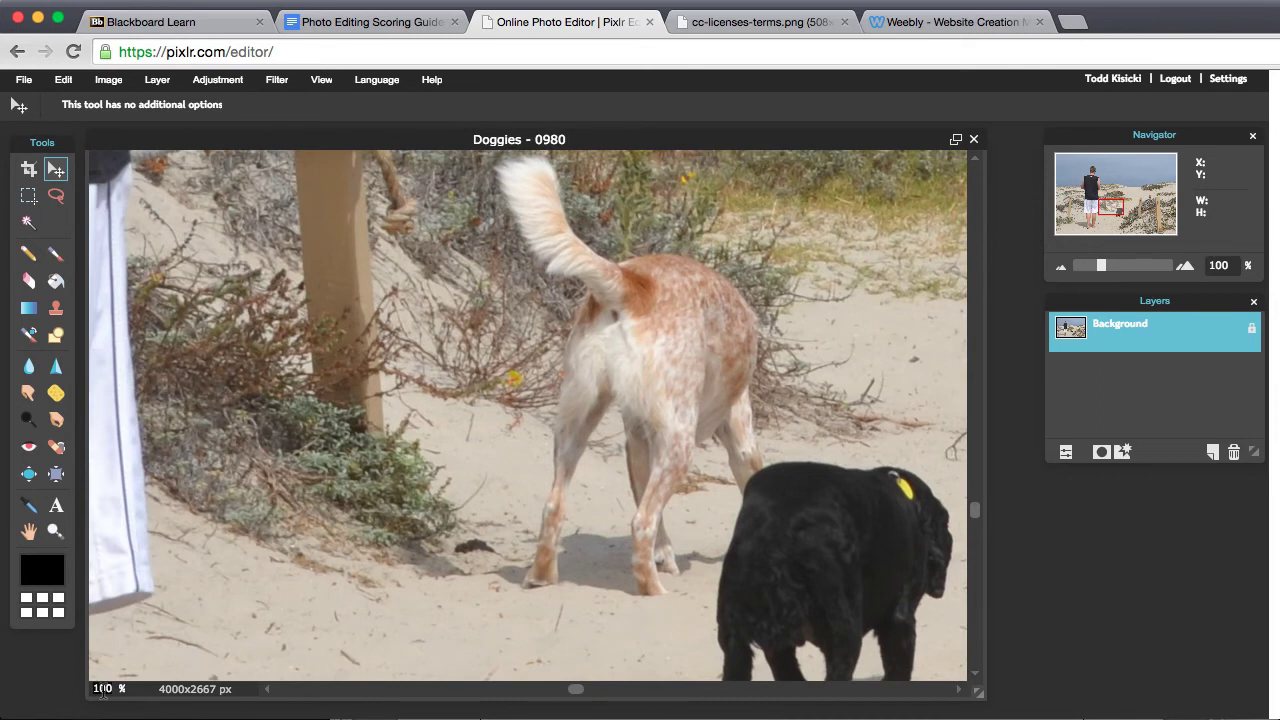
text(15)
key(Return)
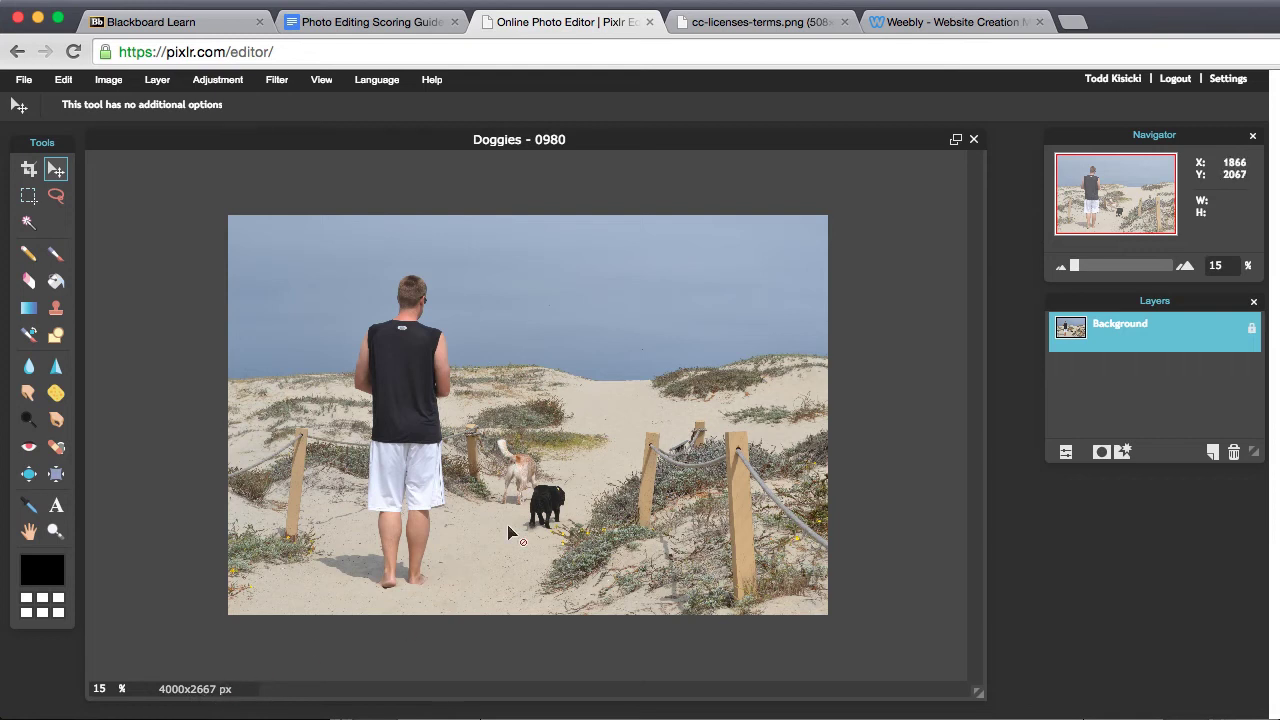
Check the cropping requirement in the Word form DigitPhotoEdit_ChangesMade_Form.docx and return to the Pixlr editor.
key(super+Tab)
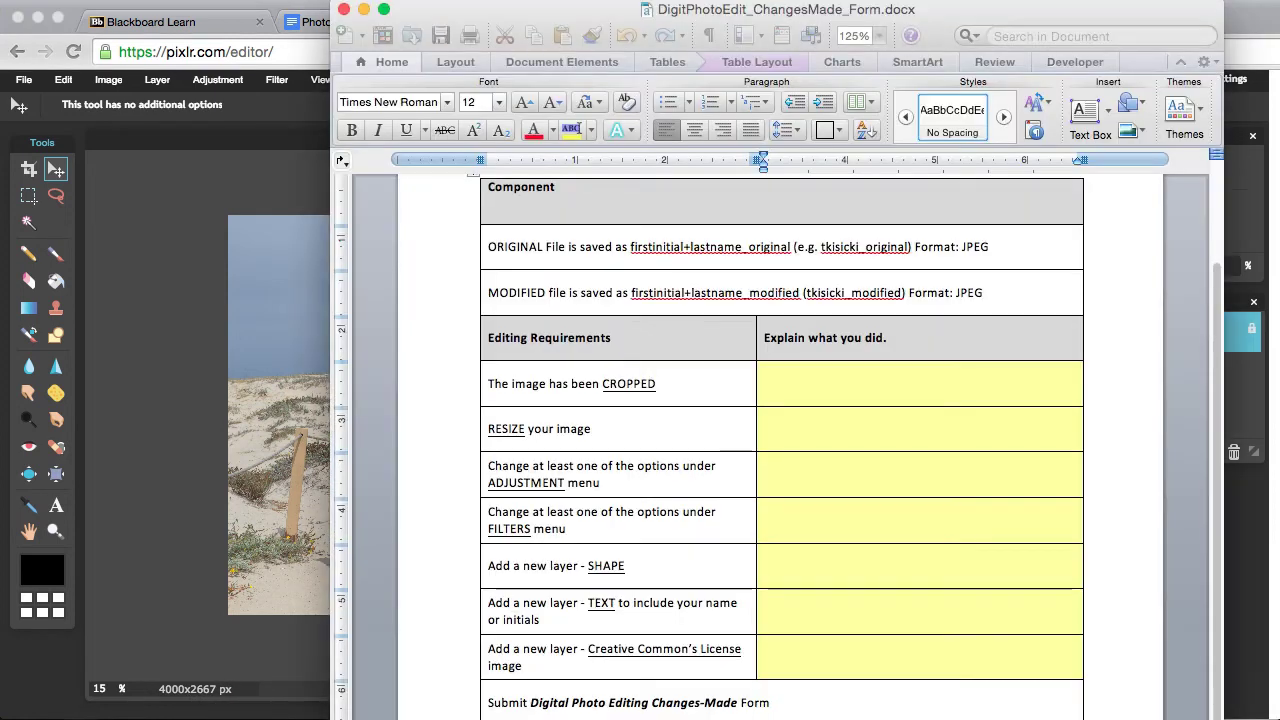
drag(511, 384, 629, 388)
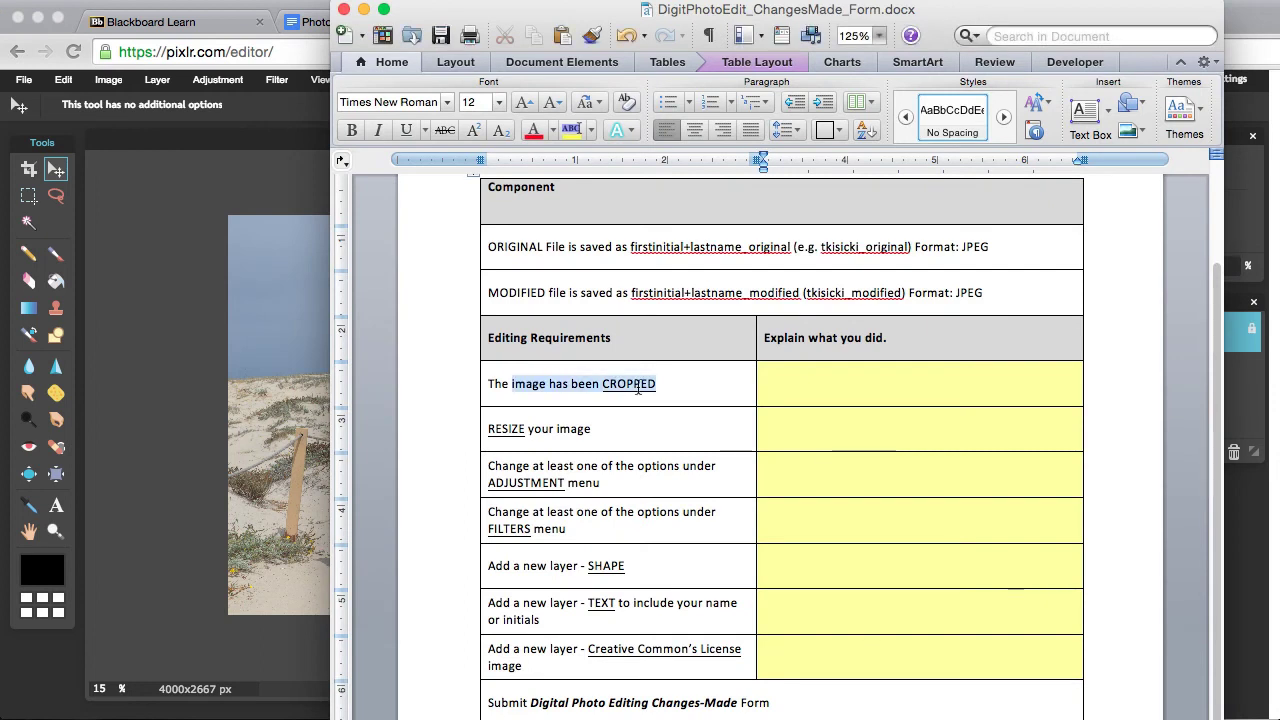
click(206, 425)
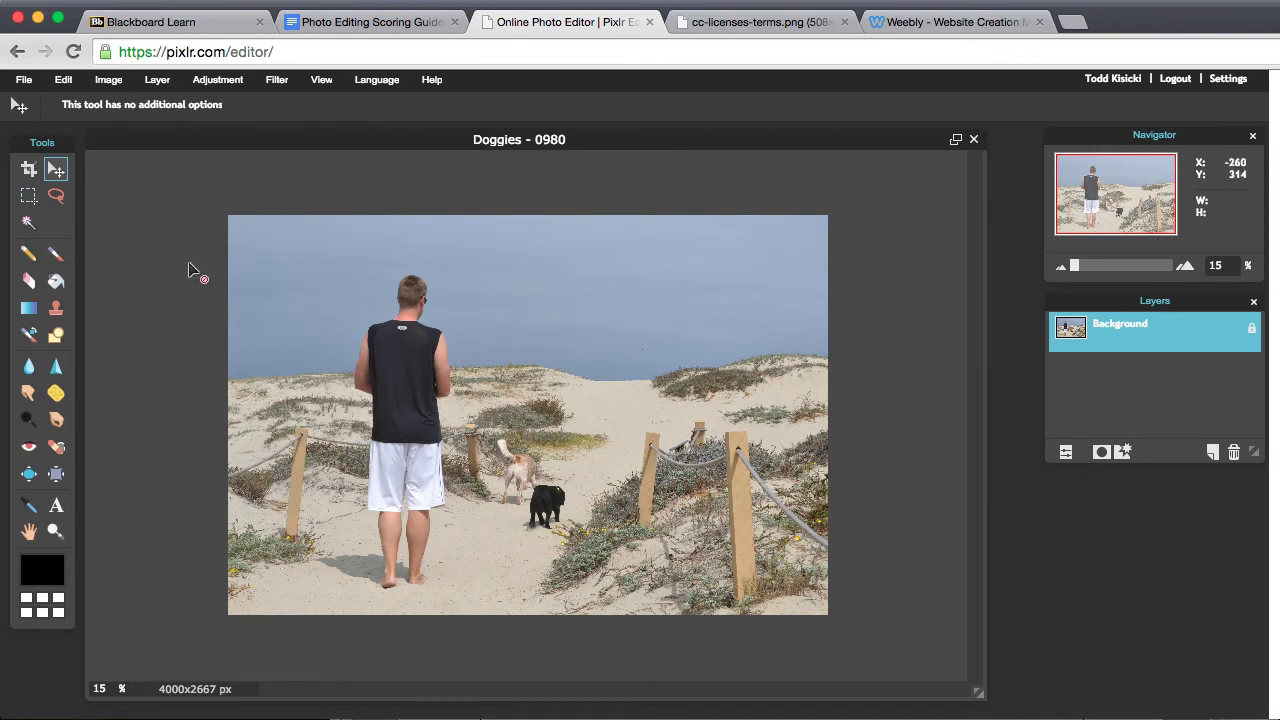
Crop the photo with no restriction to about 3487 x 2413 px, aligning the first vertical thirds line with the man.
click(29, 170)
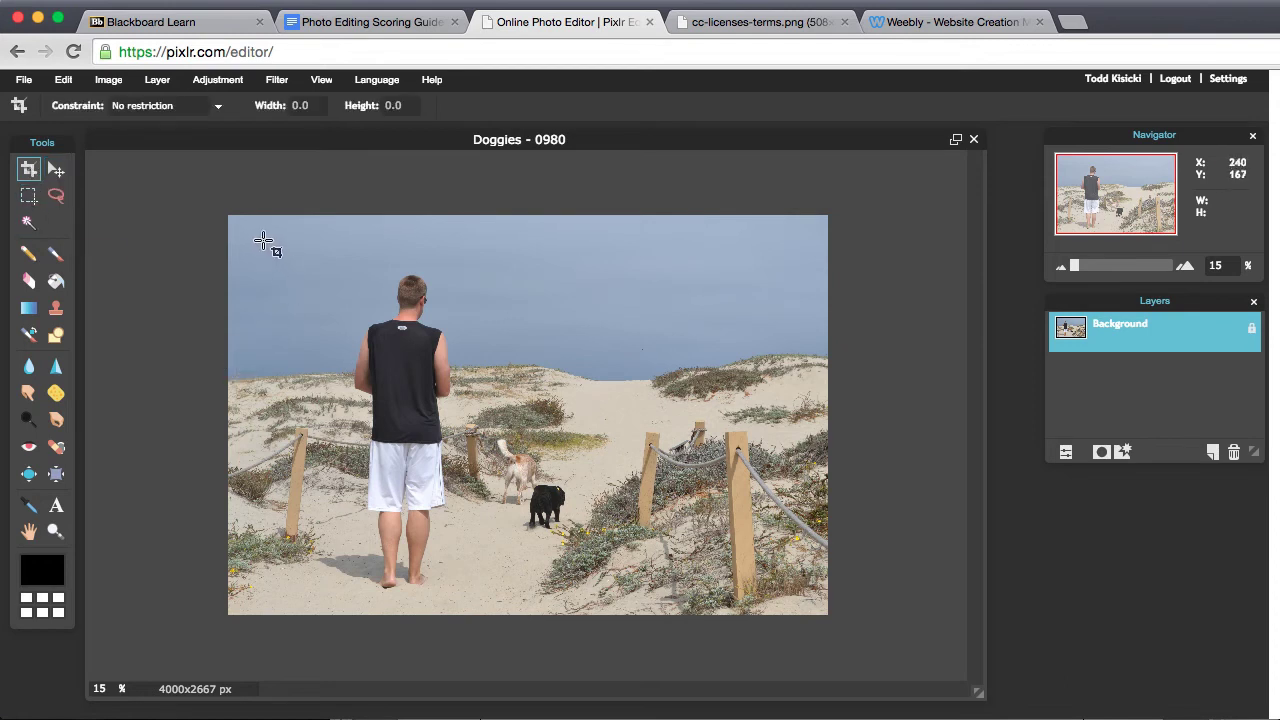
drag(263, 238, 785, 597)
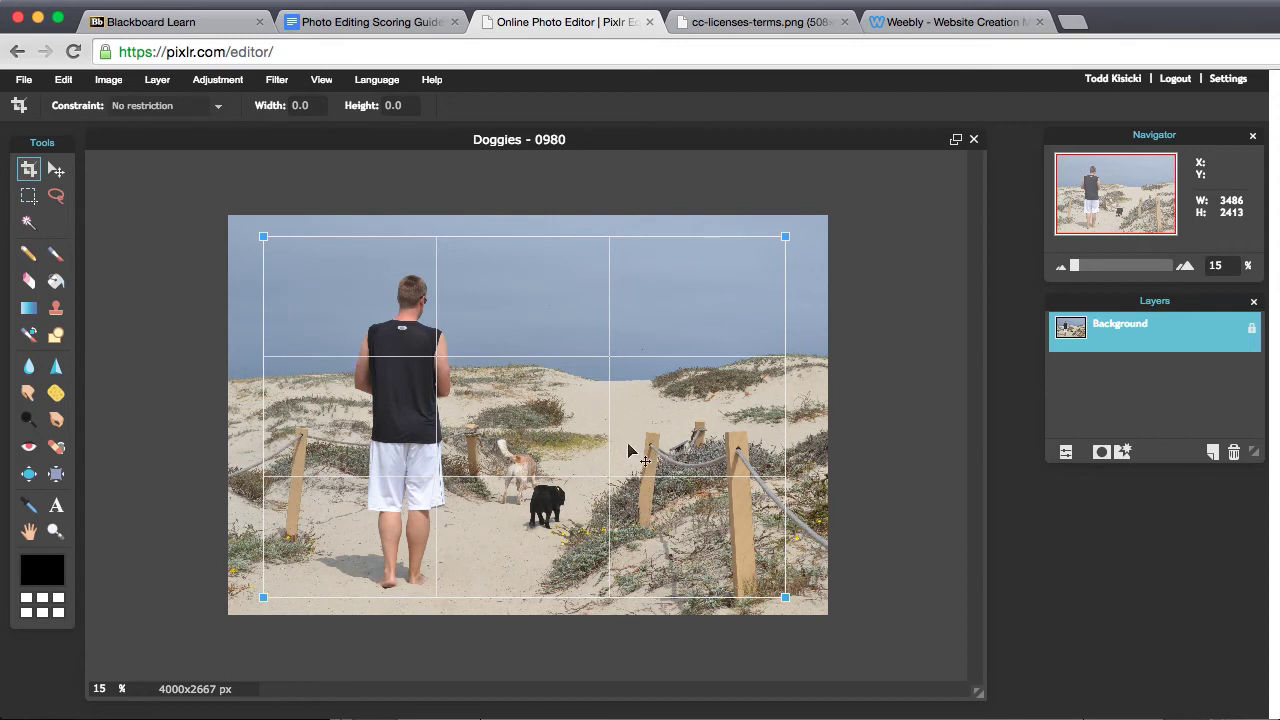
drag(510, 442, 481, 437)
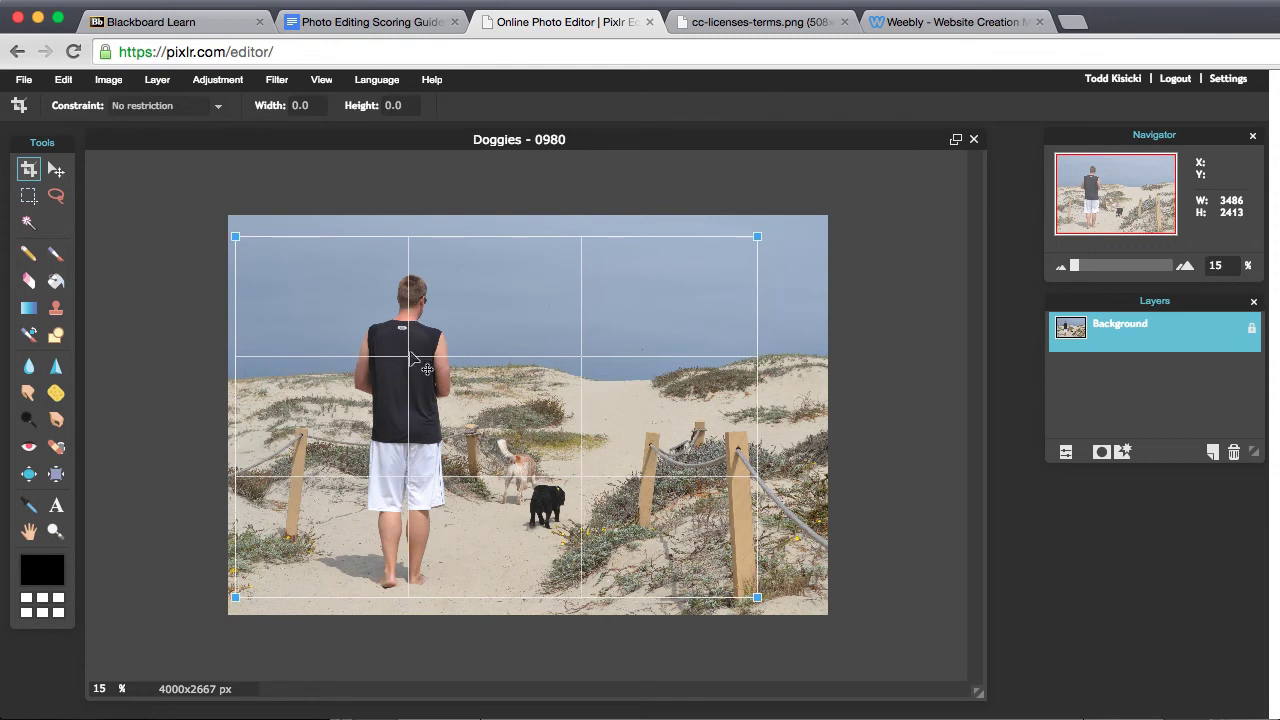
drag(411, 358, 407, 358)
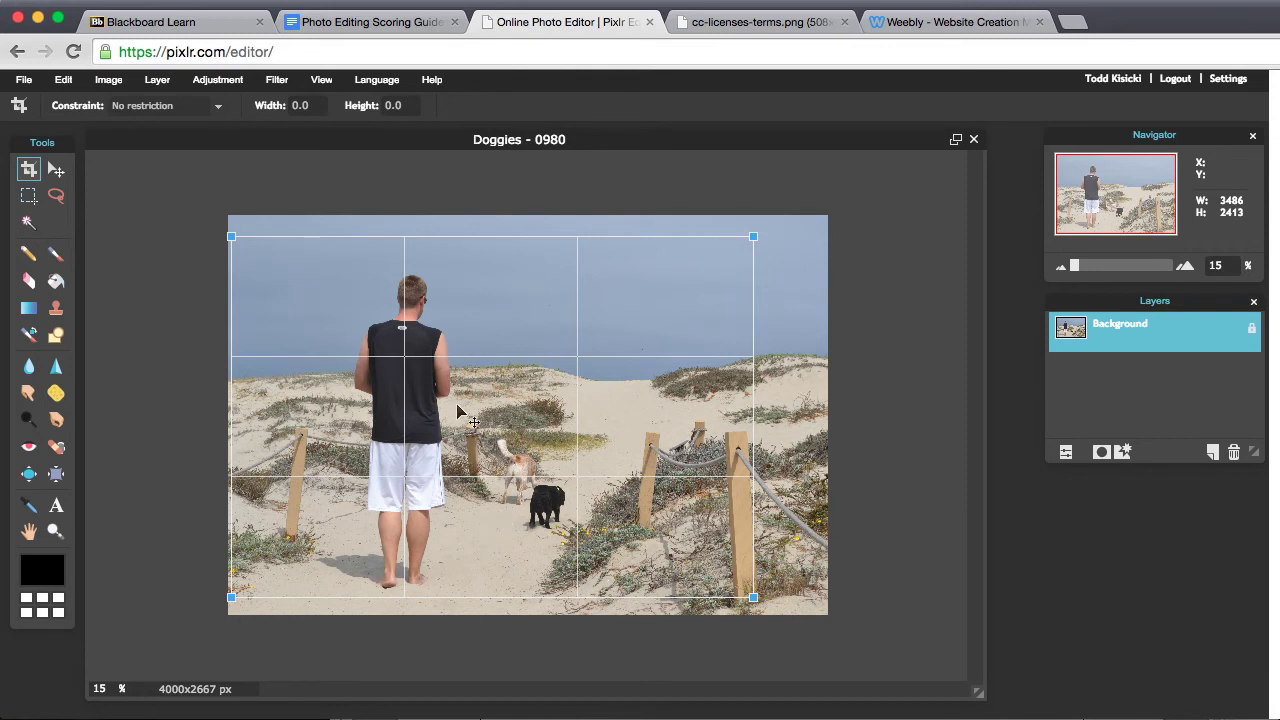
key(Return)
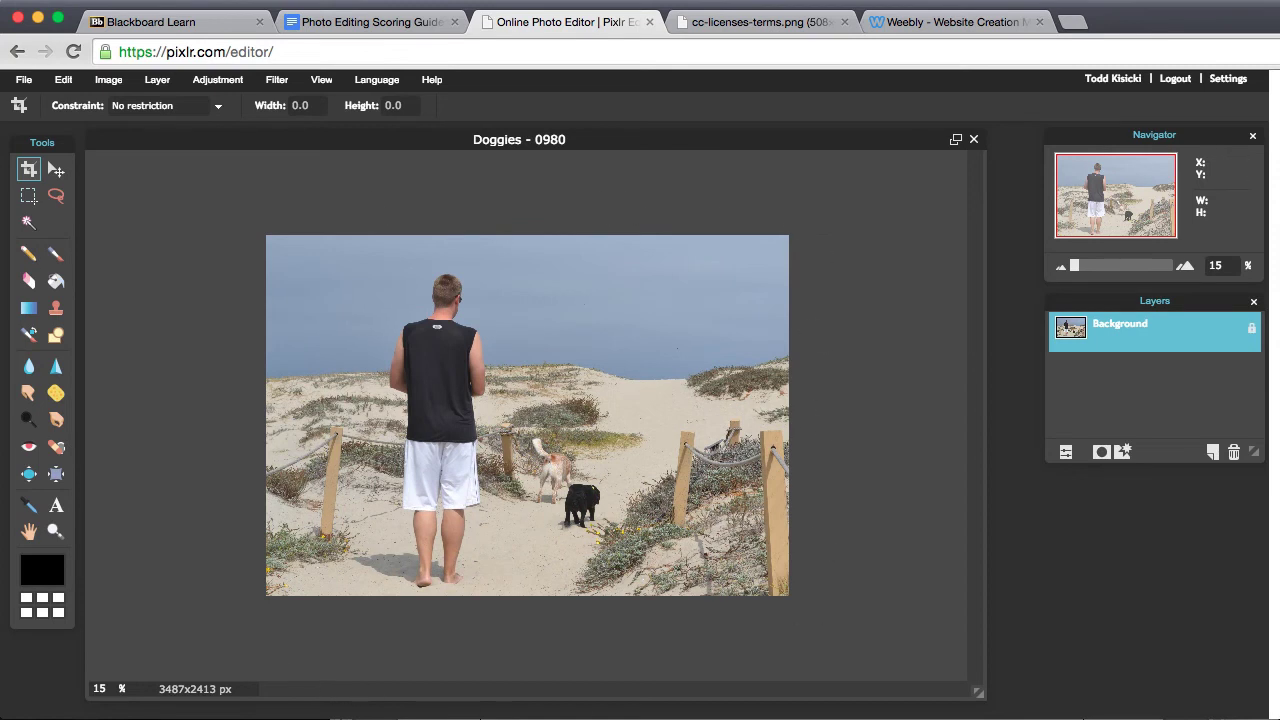
In Word, answer the CROPPED row: "I cropped out some of the extra space in the picture that wasn't needed and followed the rule of 3rds.".
key(super+Tab)
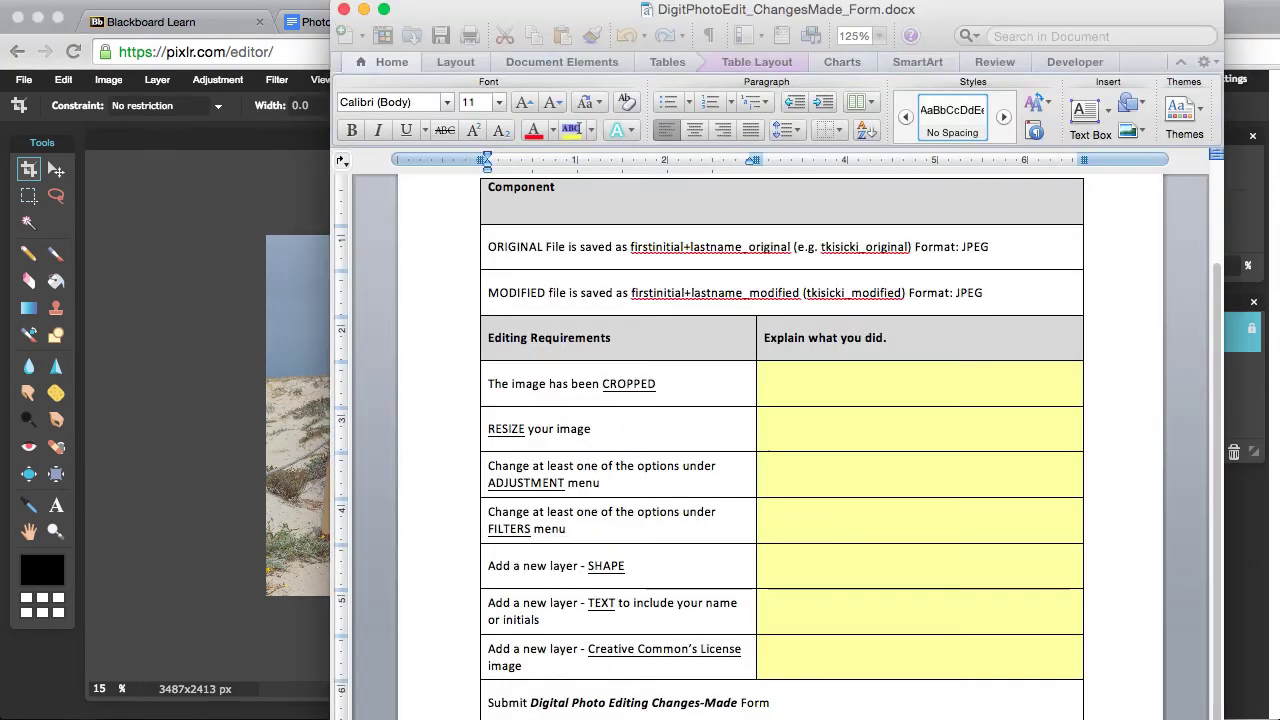
click(803, 386)
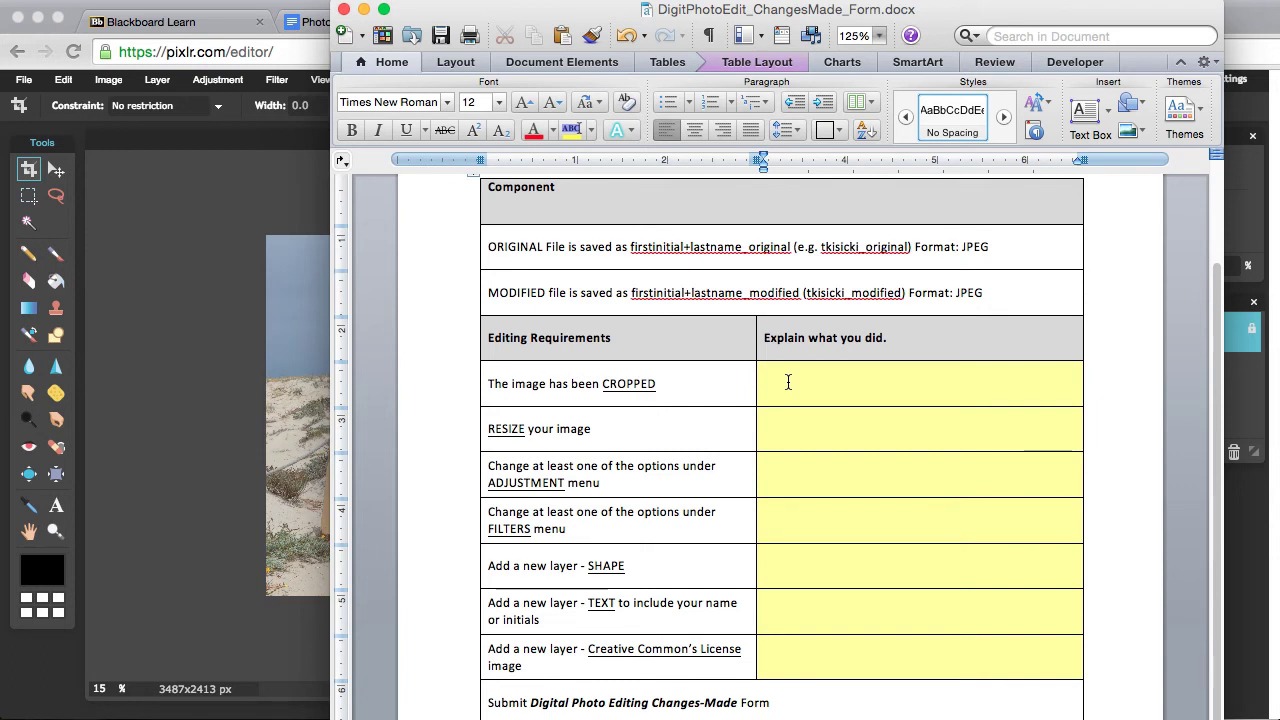
text(ropped out a)
key(BackSpace)
text(some of the extra space)
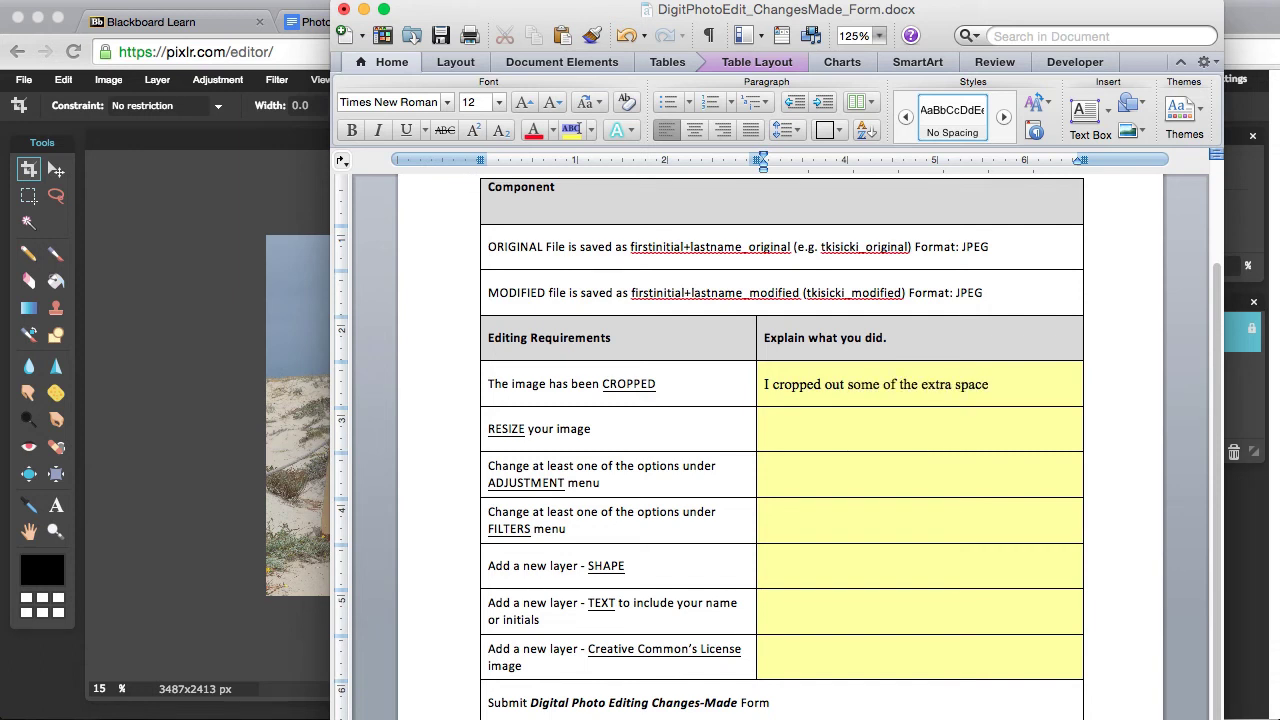
text( in the picture that wa)
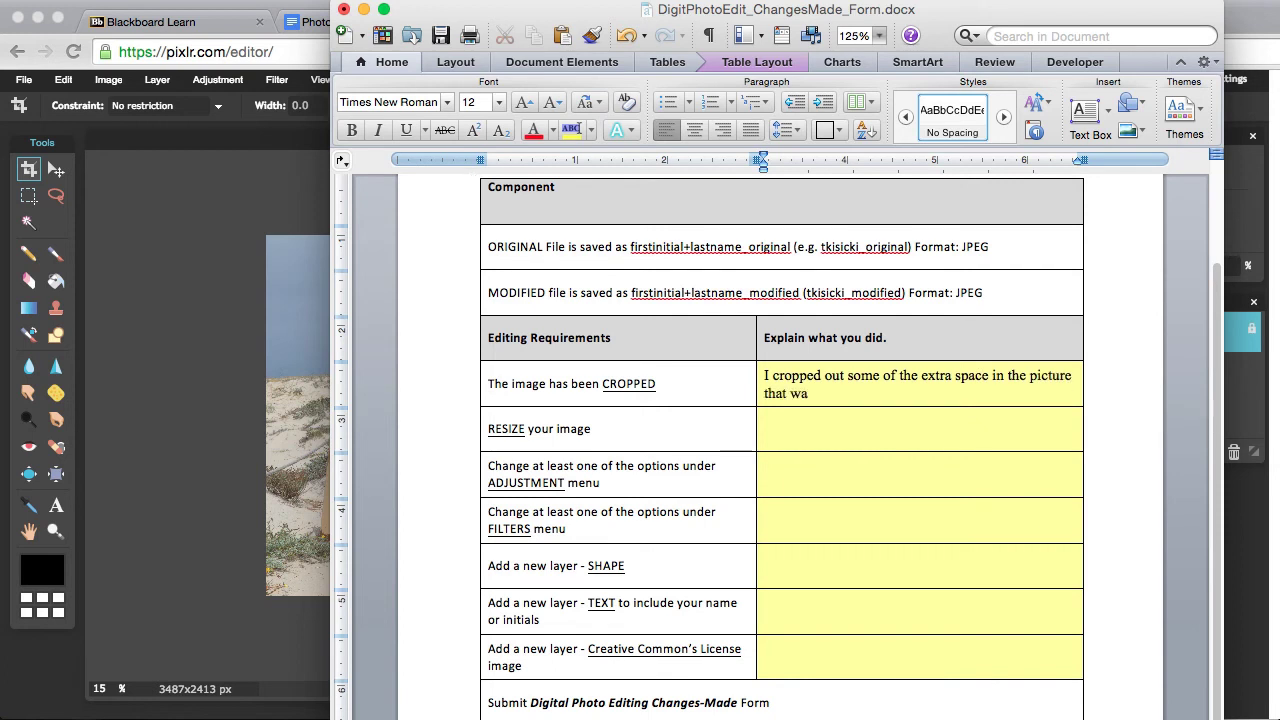
text(eded and followe)
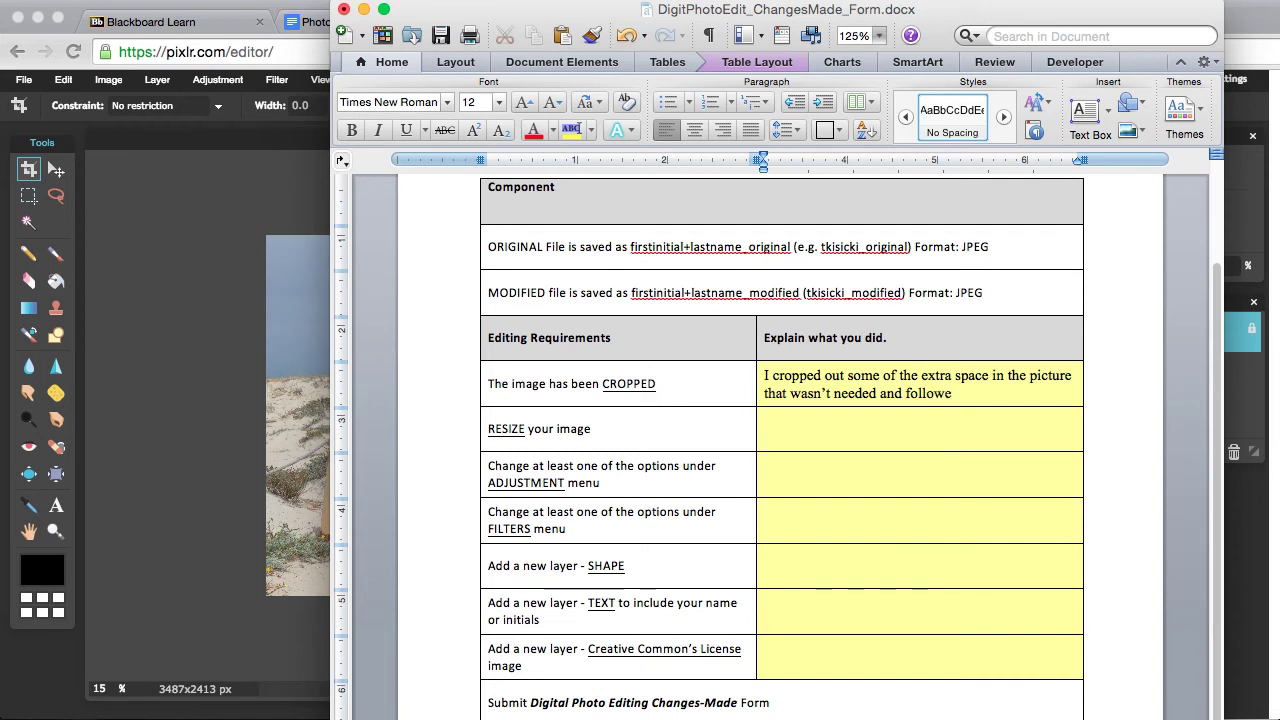
text(d the rule of)
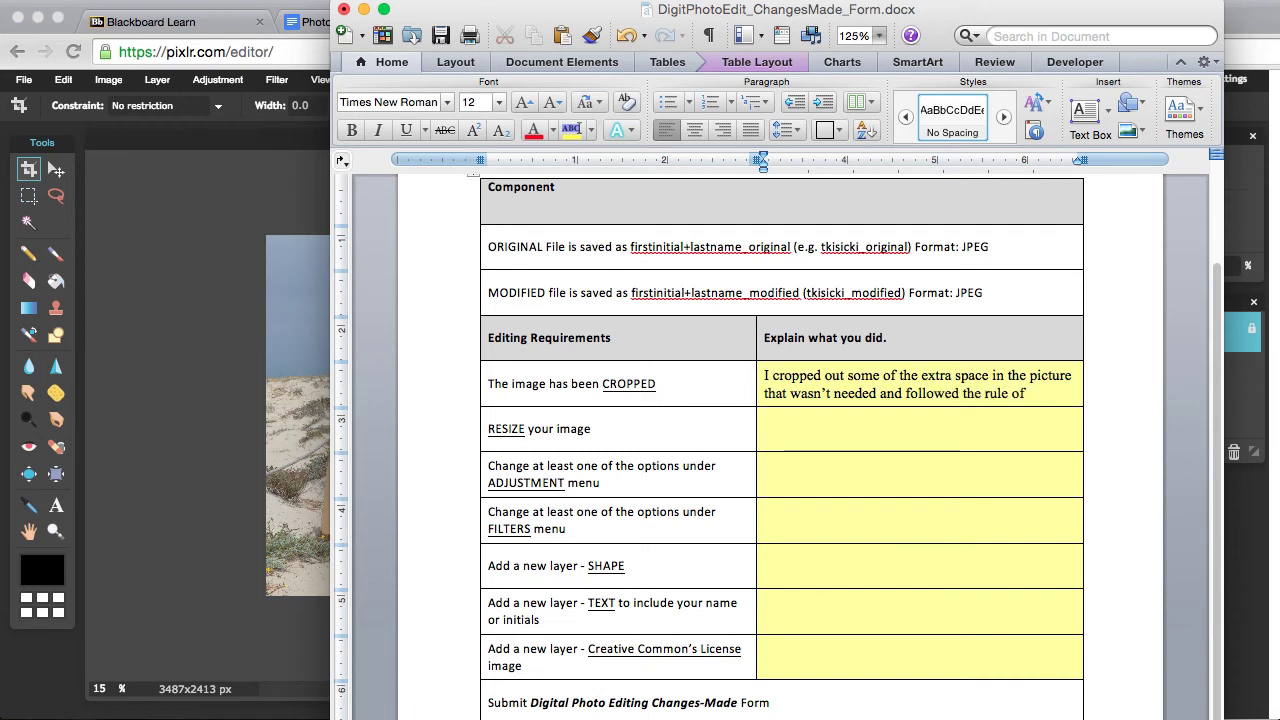
text( thr.)
Back in Pixlr, resize the cropped image to a width of 1200 pixels with proportions constrained.
click(178, 508)
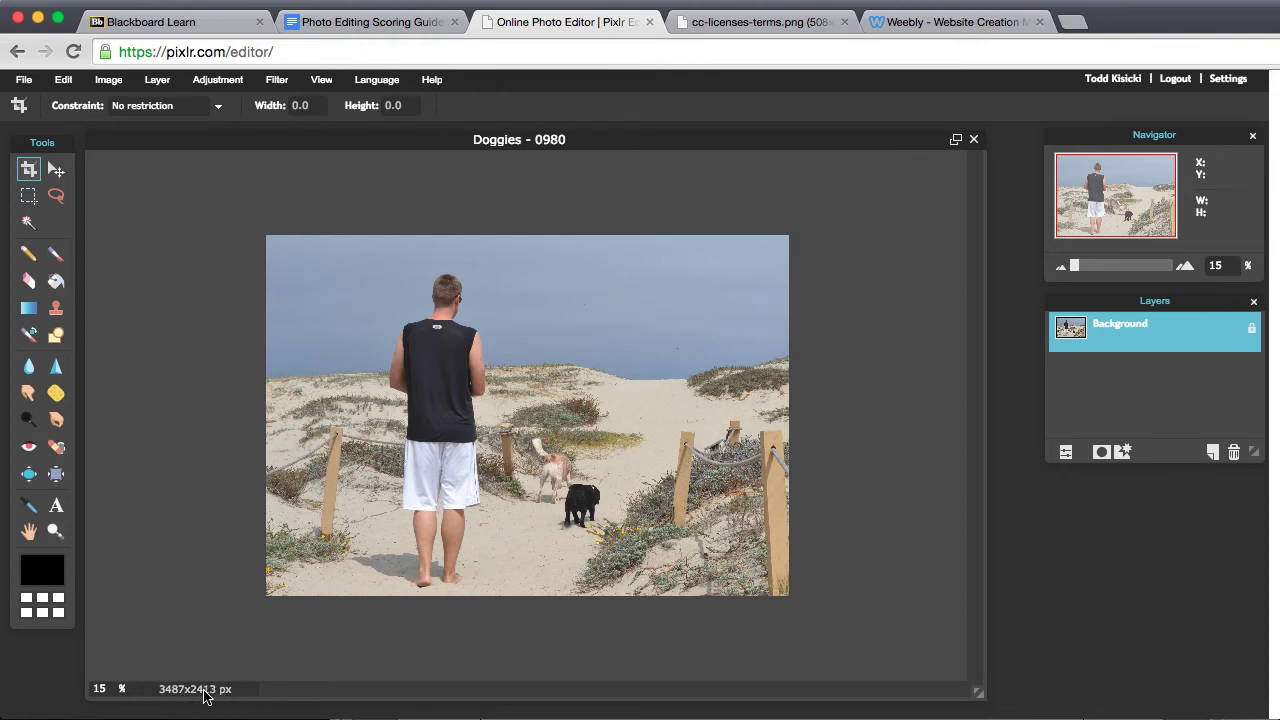
click(104, 83)
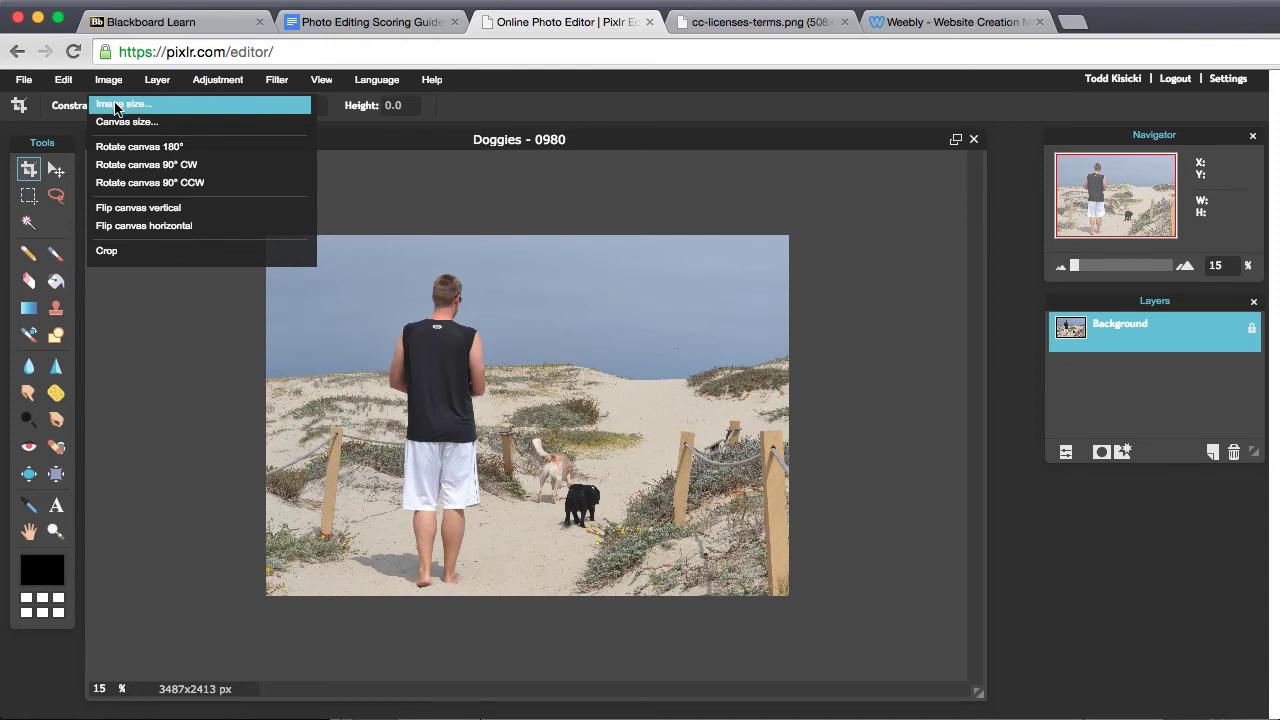
click(116, 107)
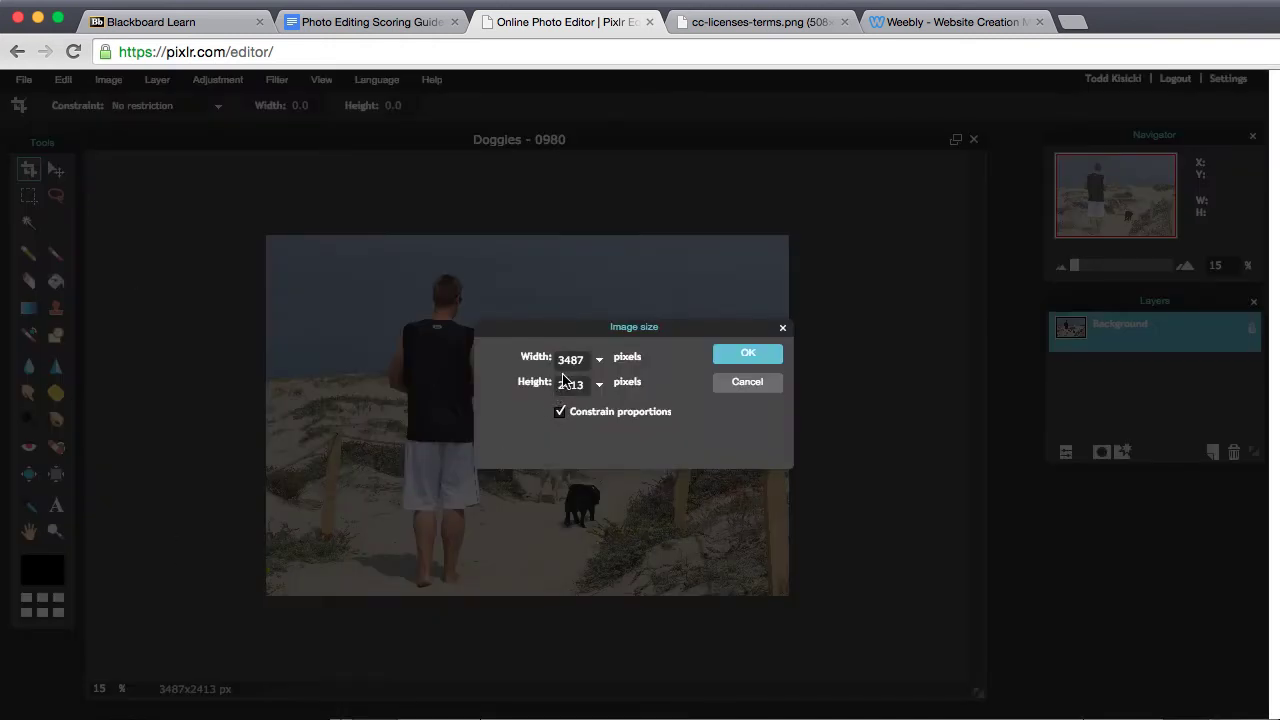
text(1200)
click(739, 361)
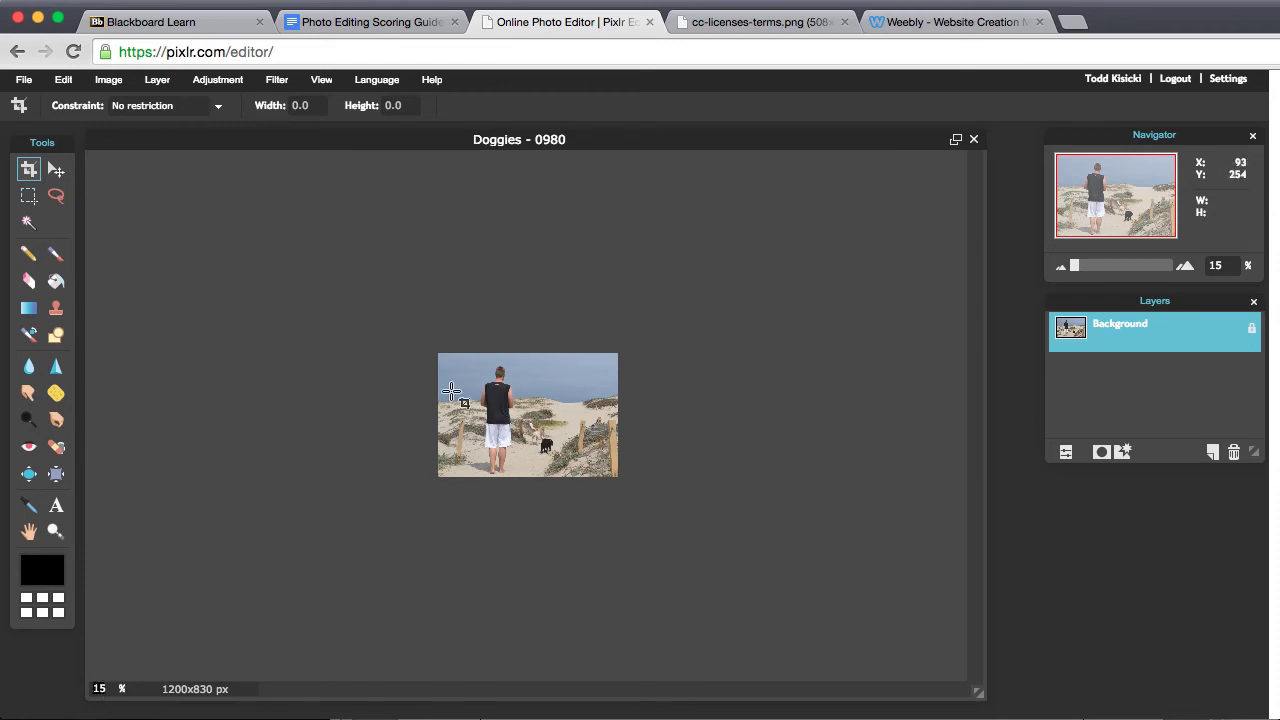
Try zoom levels of 50%, 100% and 75% on the resized photo, and settle on 60%.
key(Return)
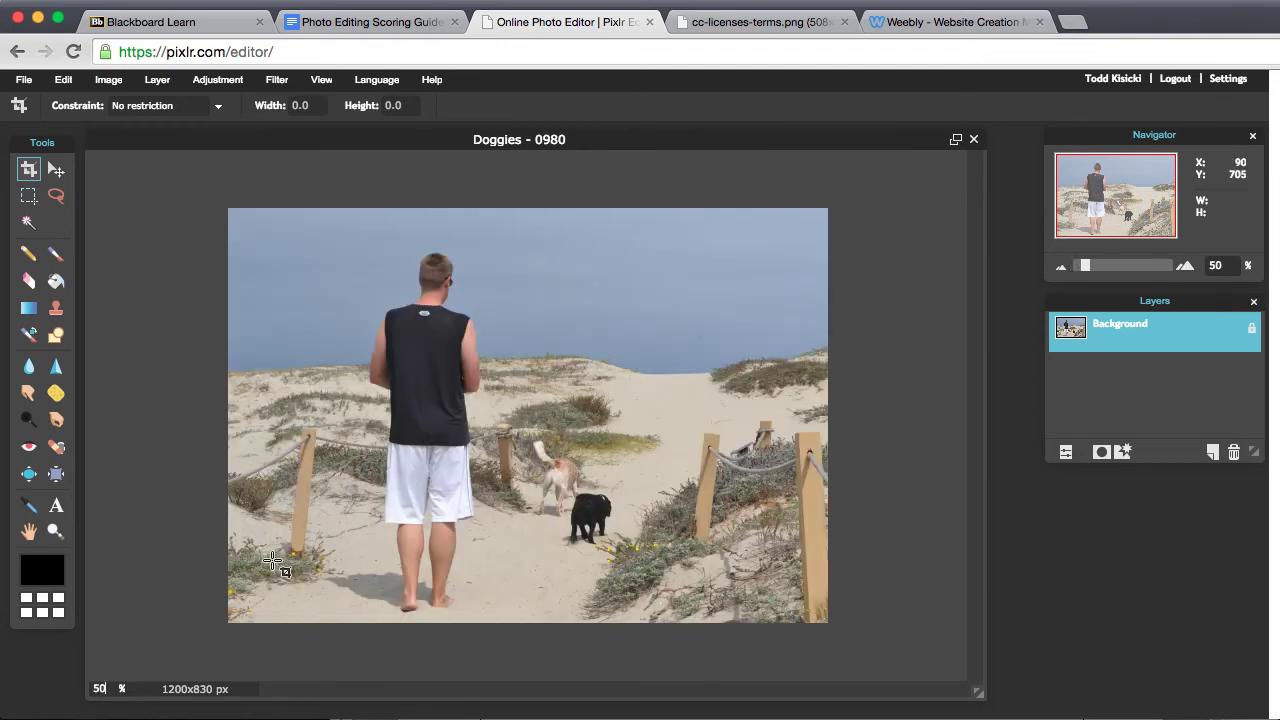
key(BackSpace)
key(BackSpace)
text(100)
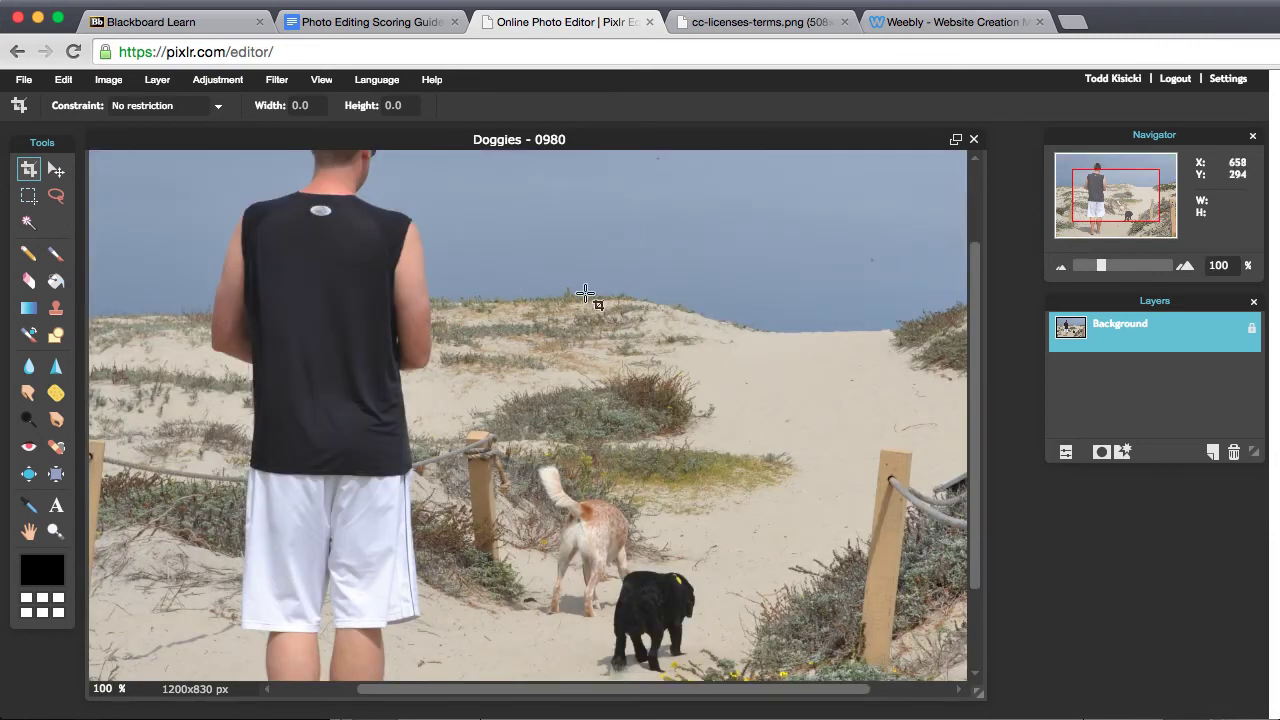
double_click(104, 689)
text(75)
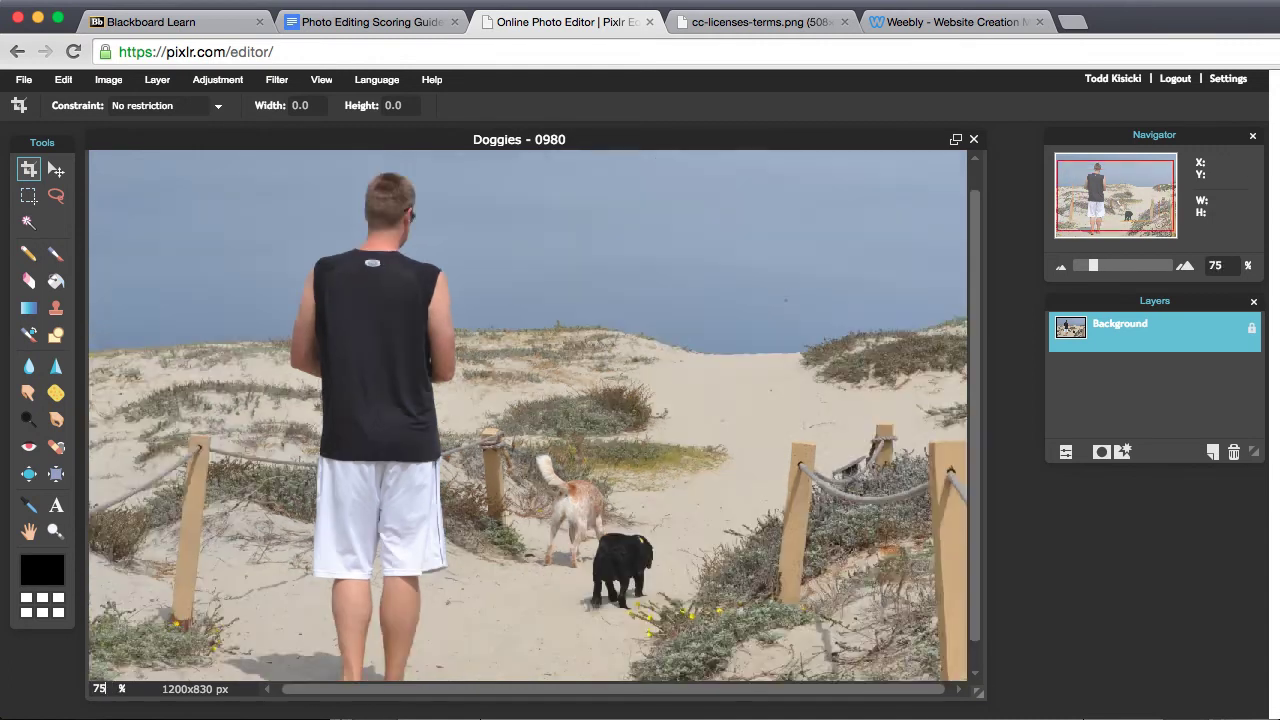
double_click(108, 690)
text(60)
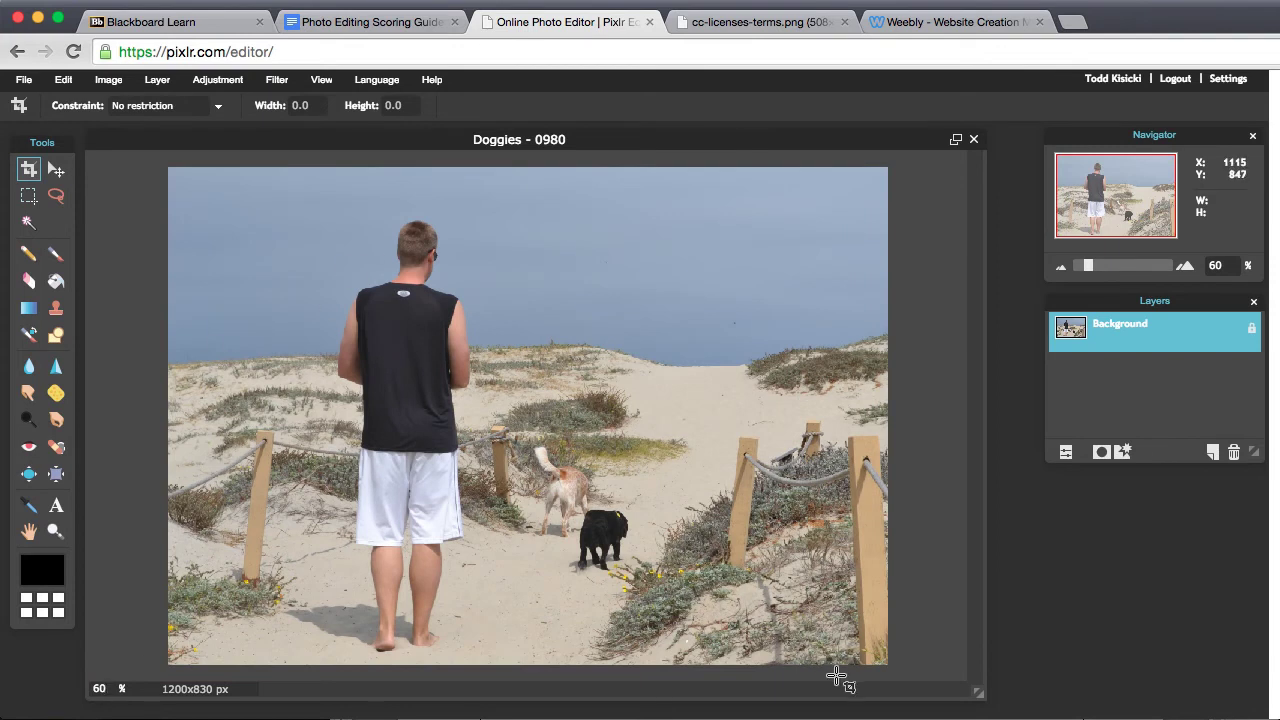
Switch to the Word form and answer the RESIZE row with "I resized it to 1200px x 830px".
key(super+Tab)
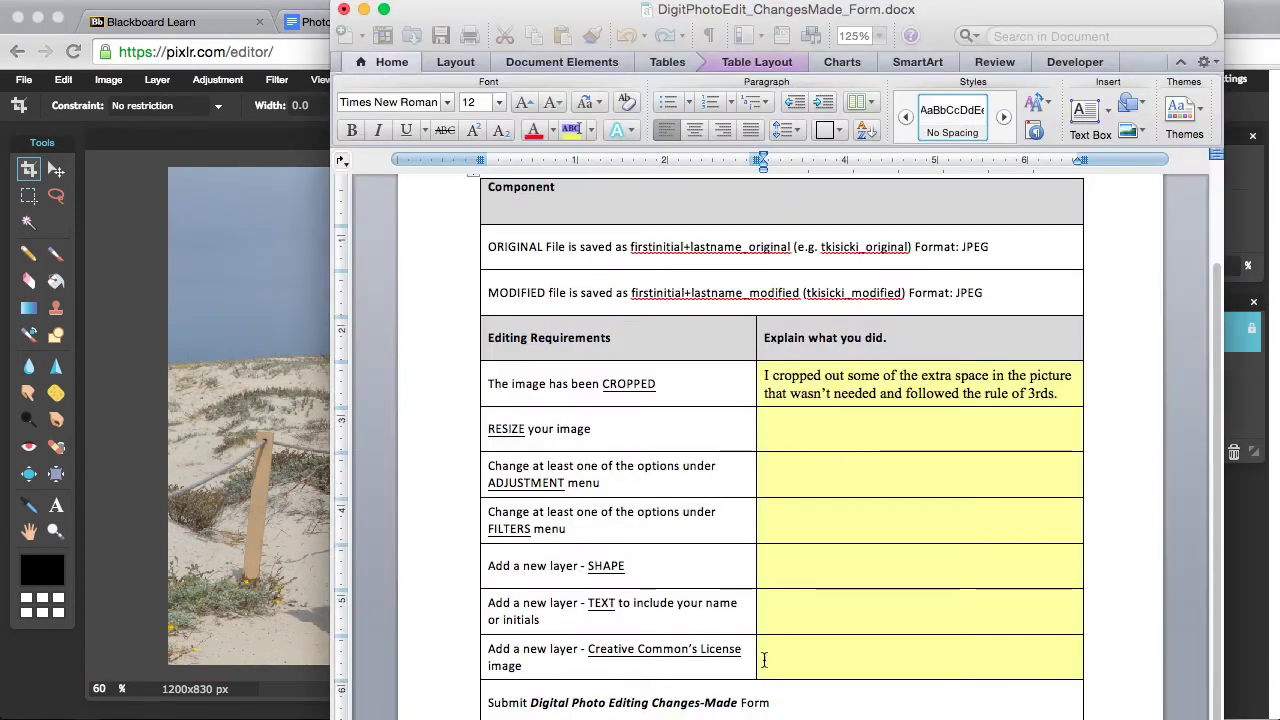
click(788, 425)
text(I resize)
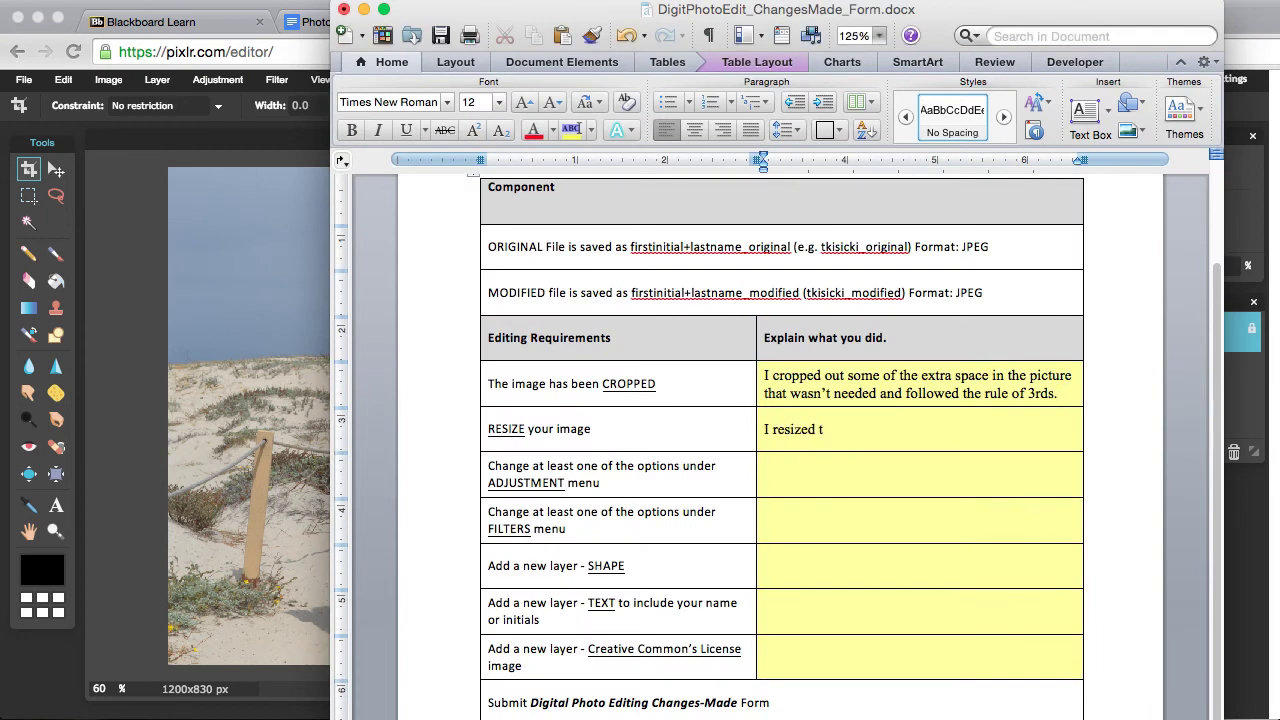
text(d it to 1200px x 830px)
In Pixlr, try resizing the image to 1000 x 400 pixels with Constrain proportions off, and undo that resize.
click(139, 358)
click(160, 80)
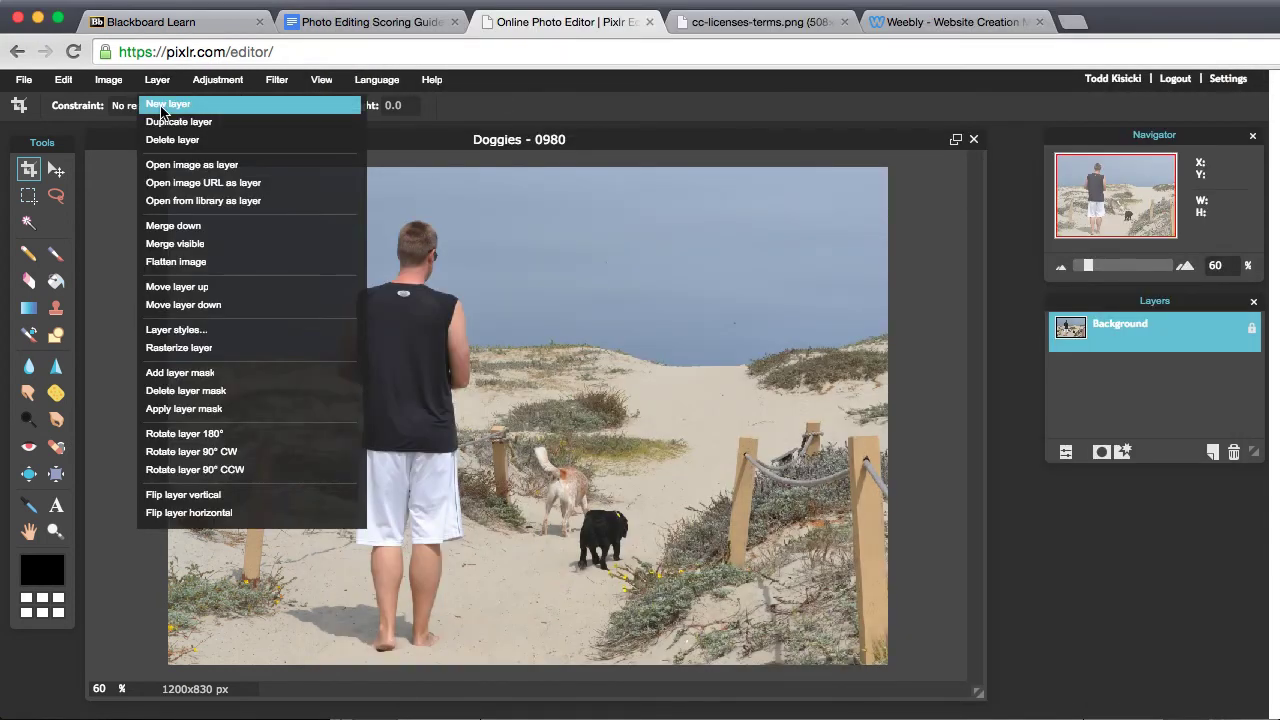
mouse_move(108, 80)
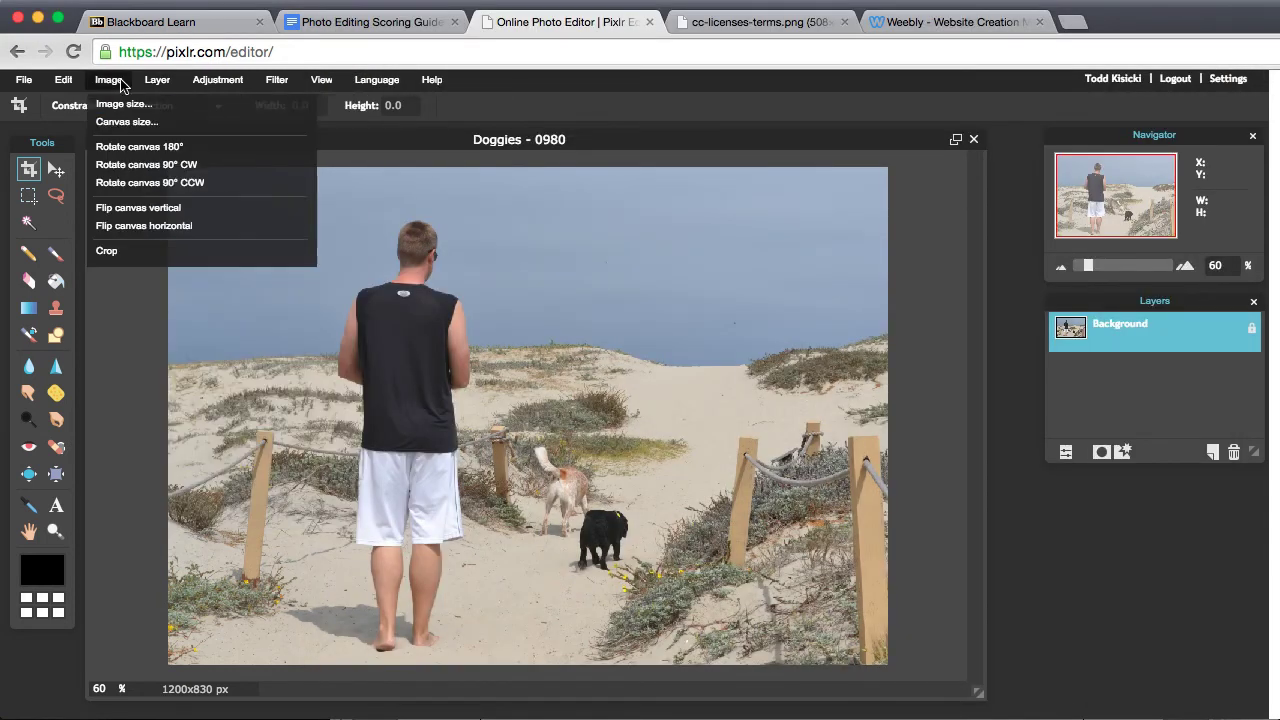
click(118, 106)
double_click(574, 279)
text(1000)
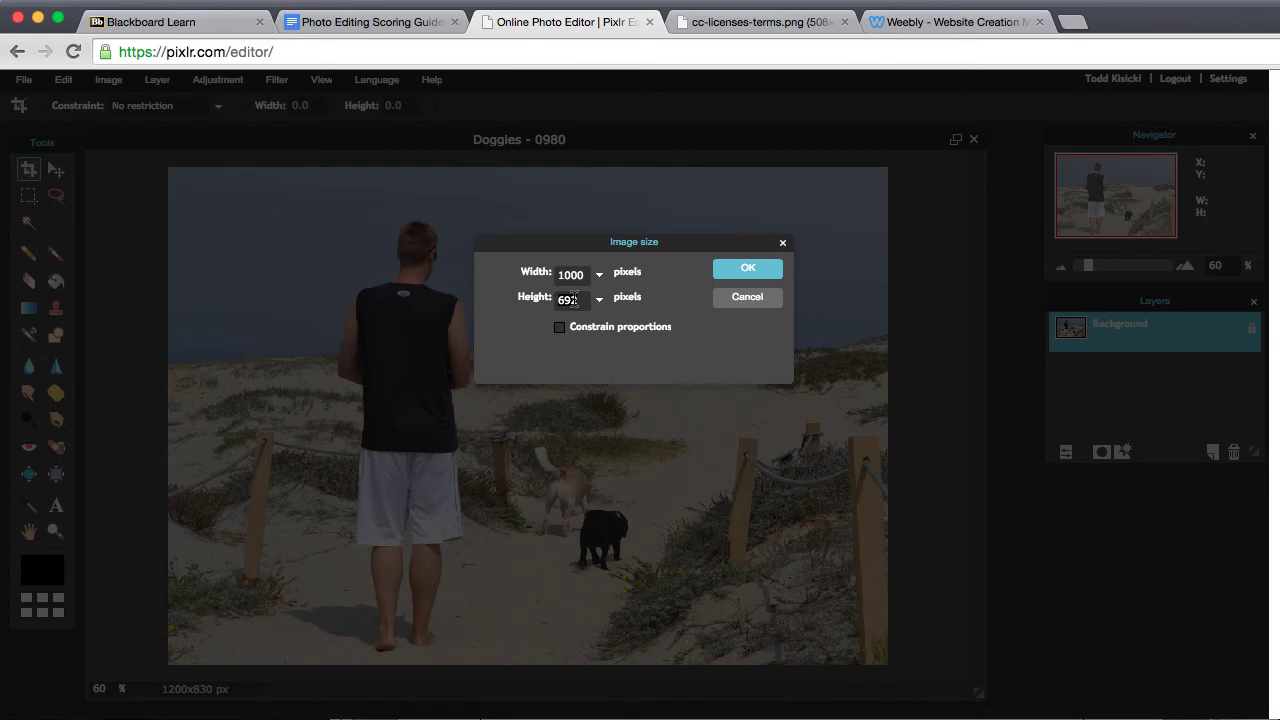
double_click(573, 299)
text(400)
click(760, 270)
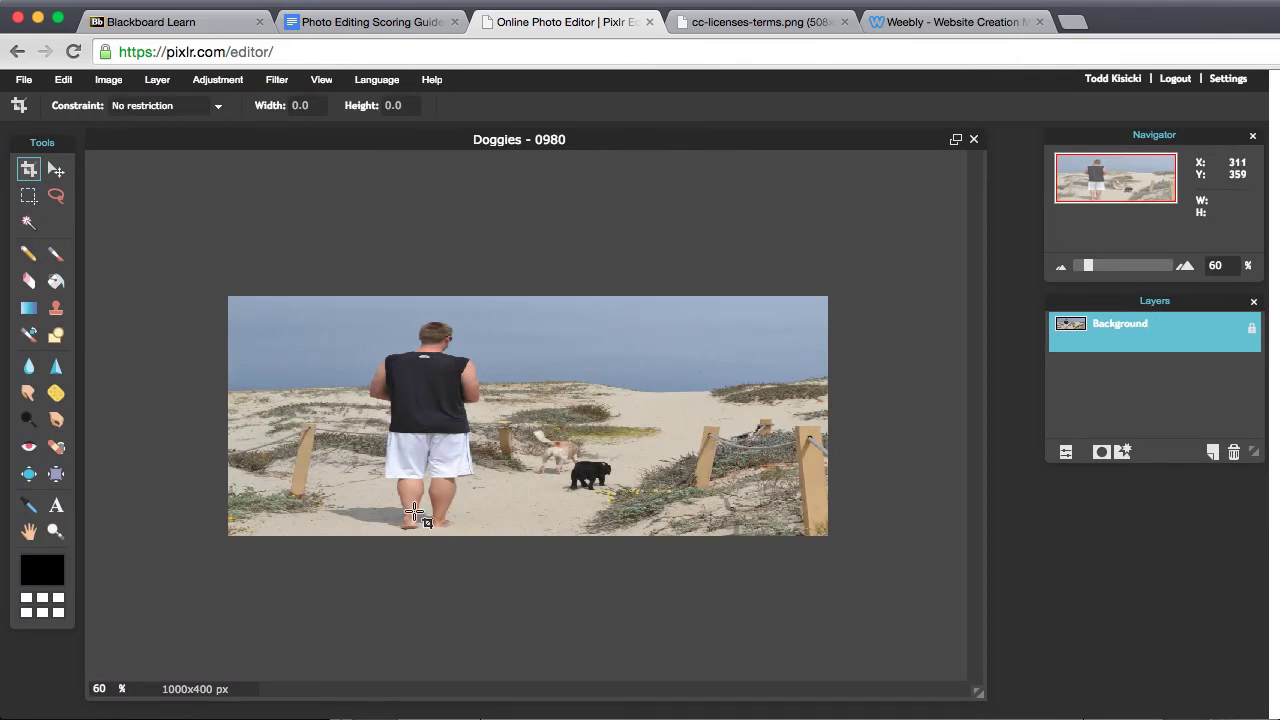
key(ctrl+z)
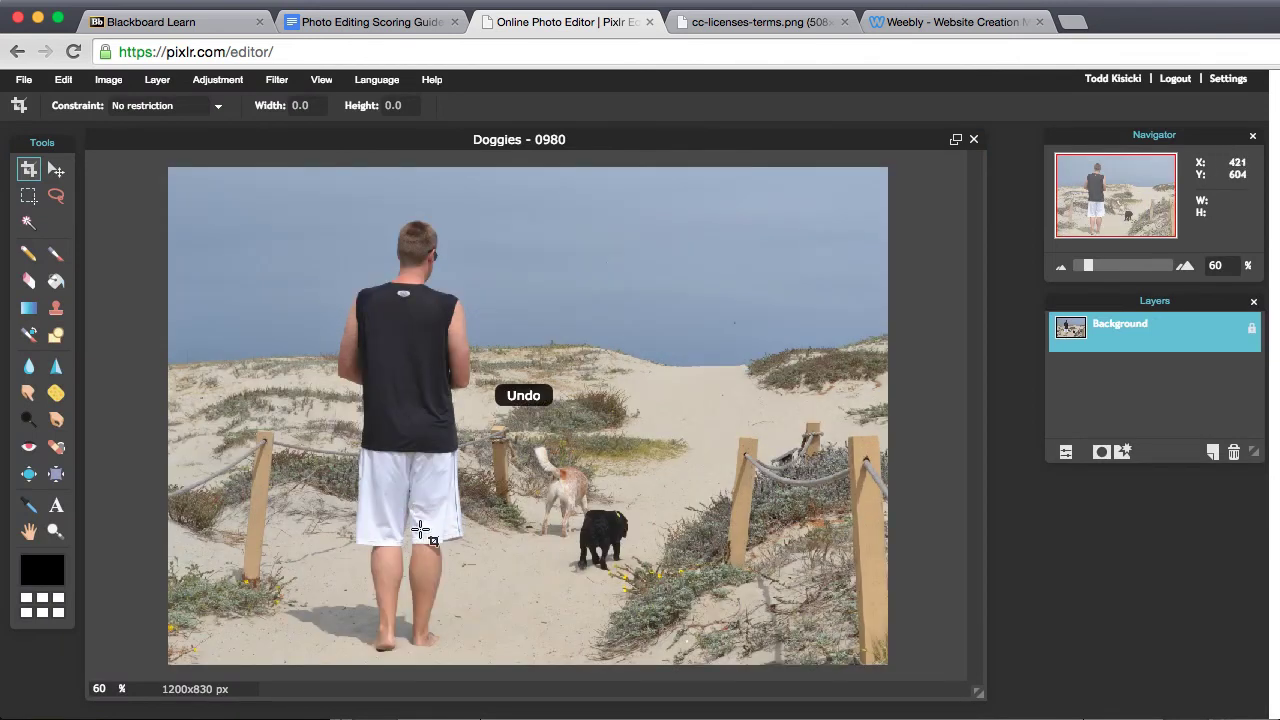
Check the Constrain proportions option in the image size settings and leave them without applying changes.
click(108, 80)
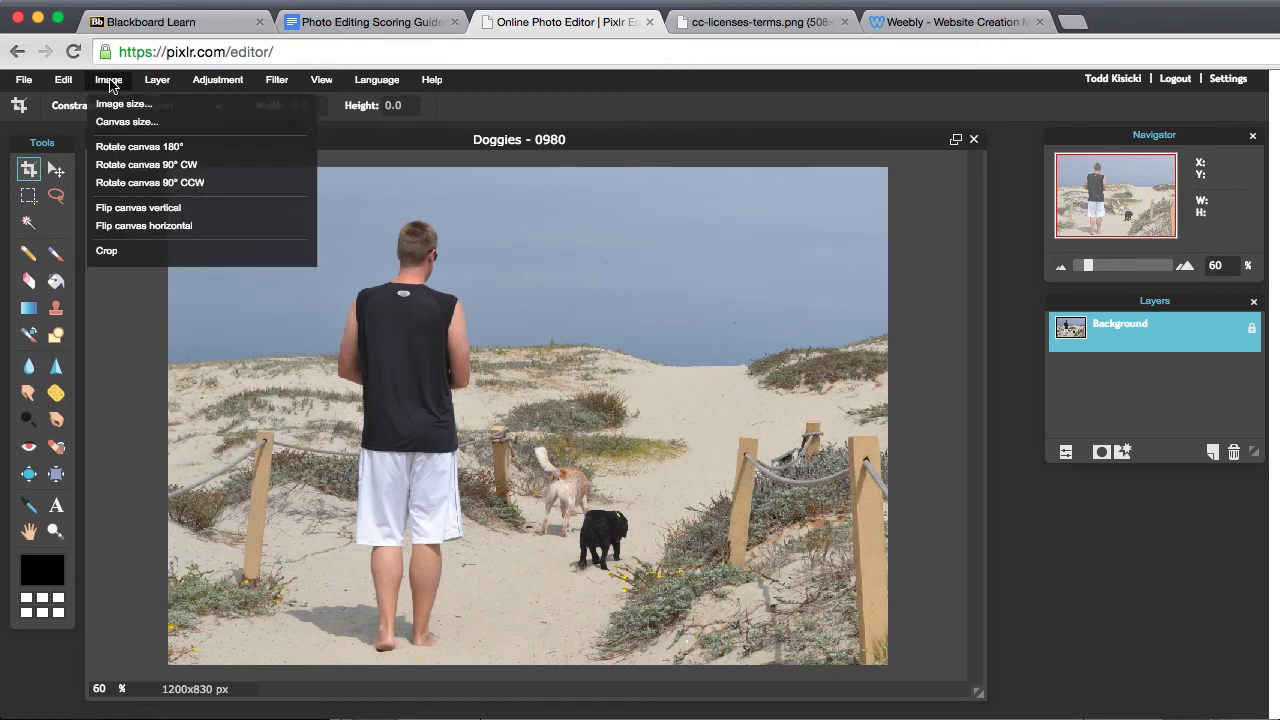
click(112, 105)
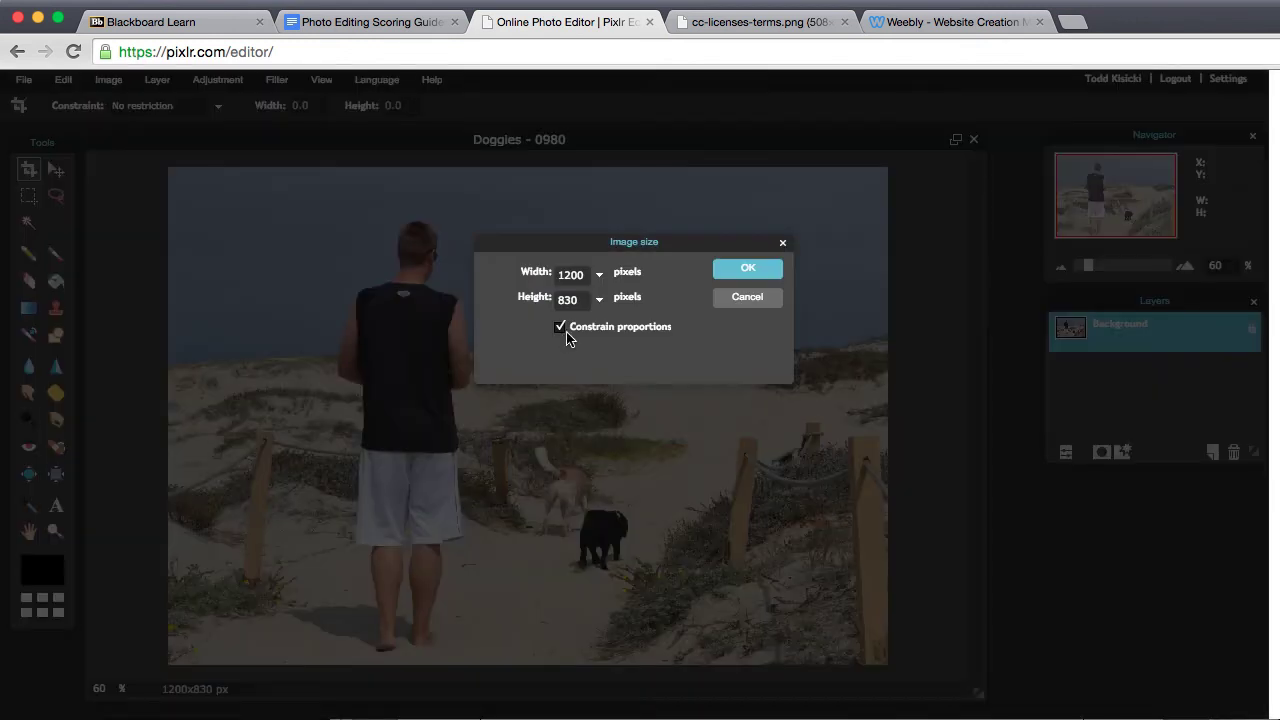
click(745, 297)
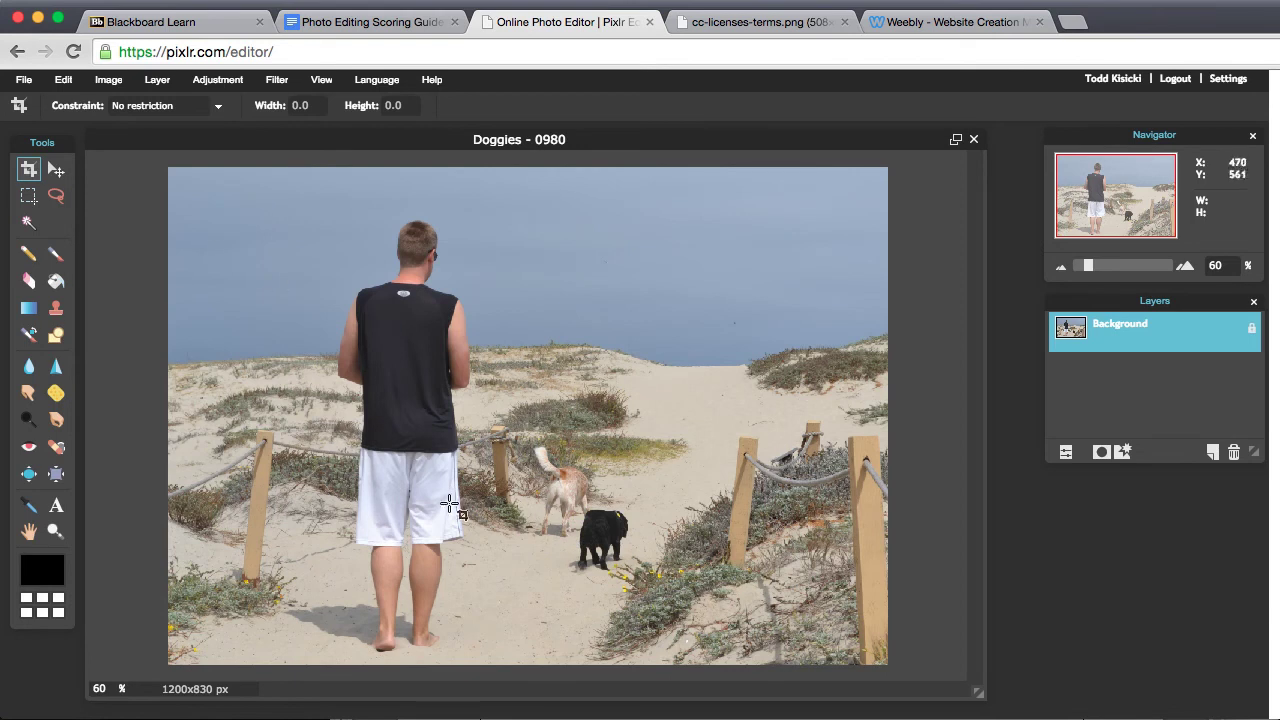
Check the form's naming rule for the modified file, and save the photo to the Desktop as a JPEG named with first initial, last name and "_modified".
click(24, 81)
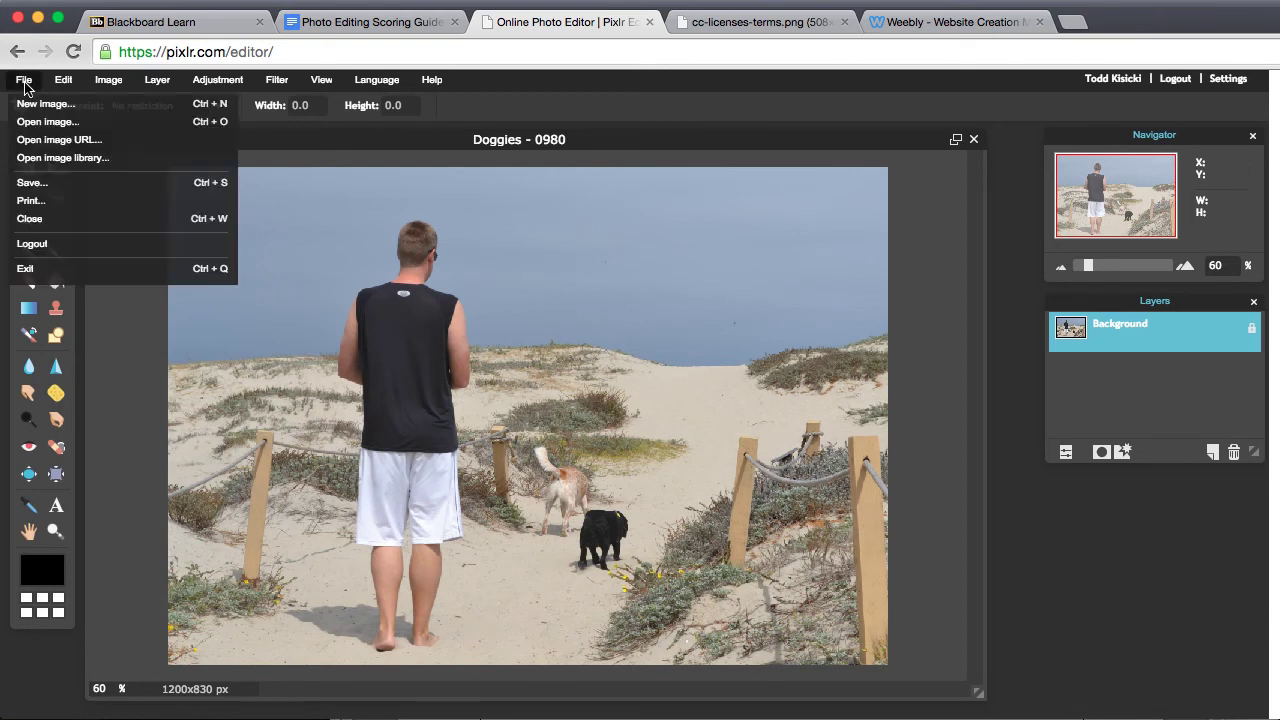
click(31, 185)
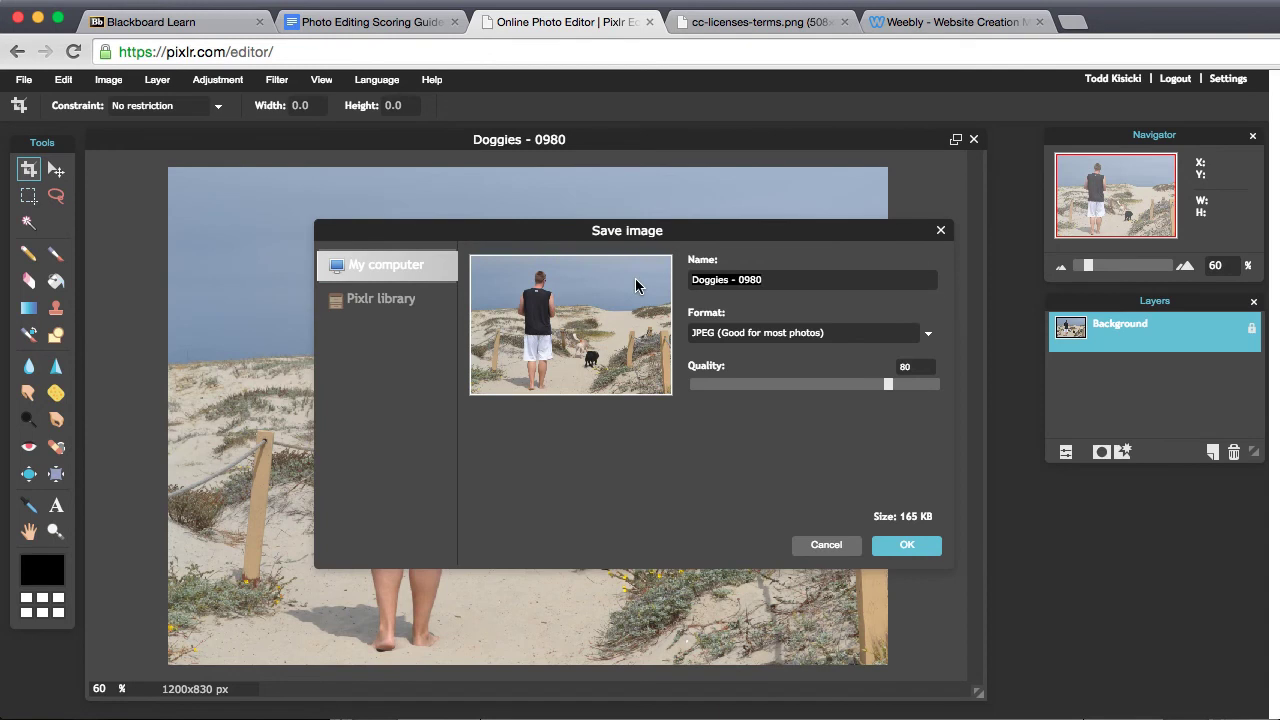
key(super+Tab)
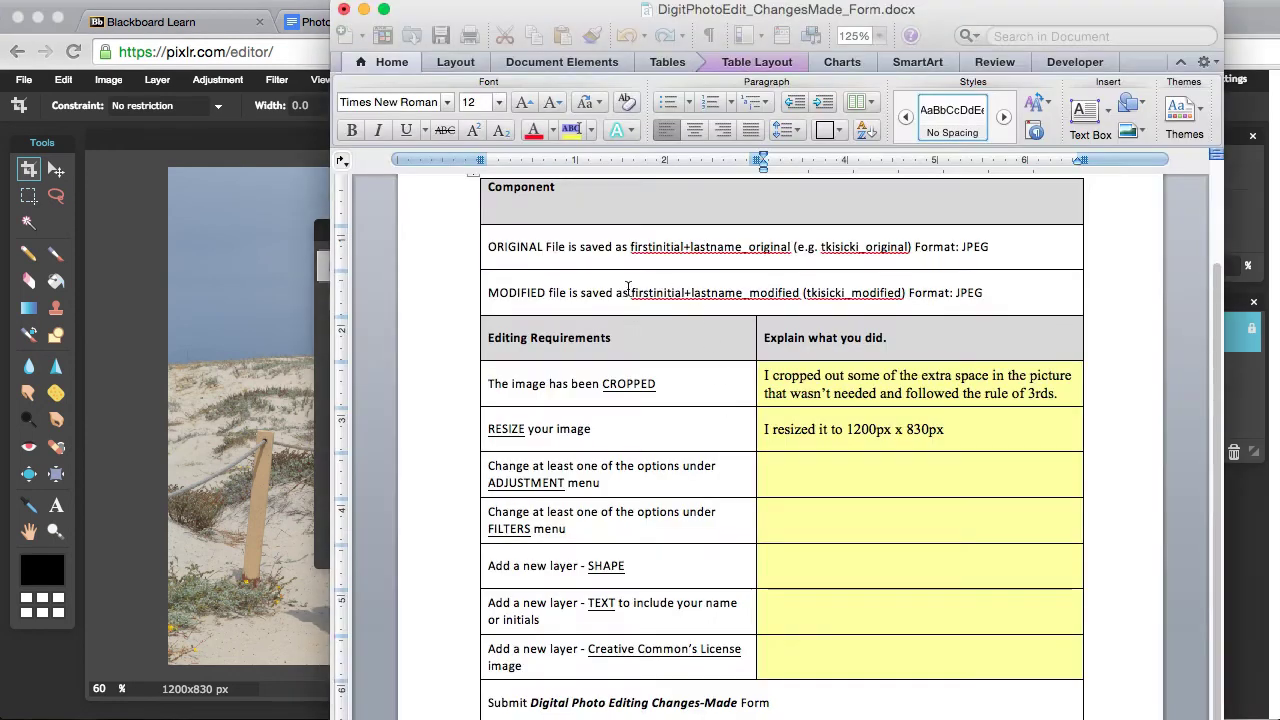
drag(488, 290, 982, 294)
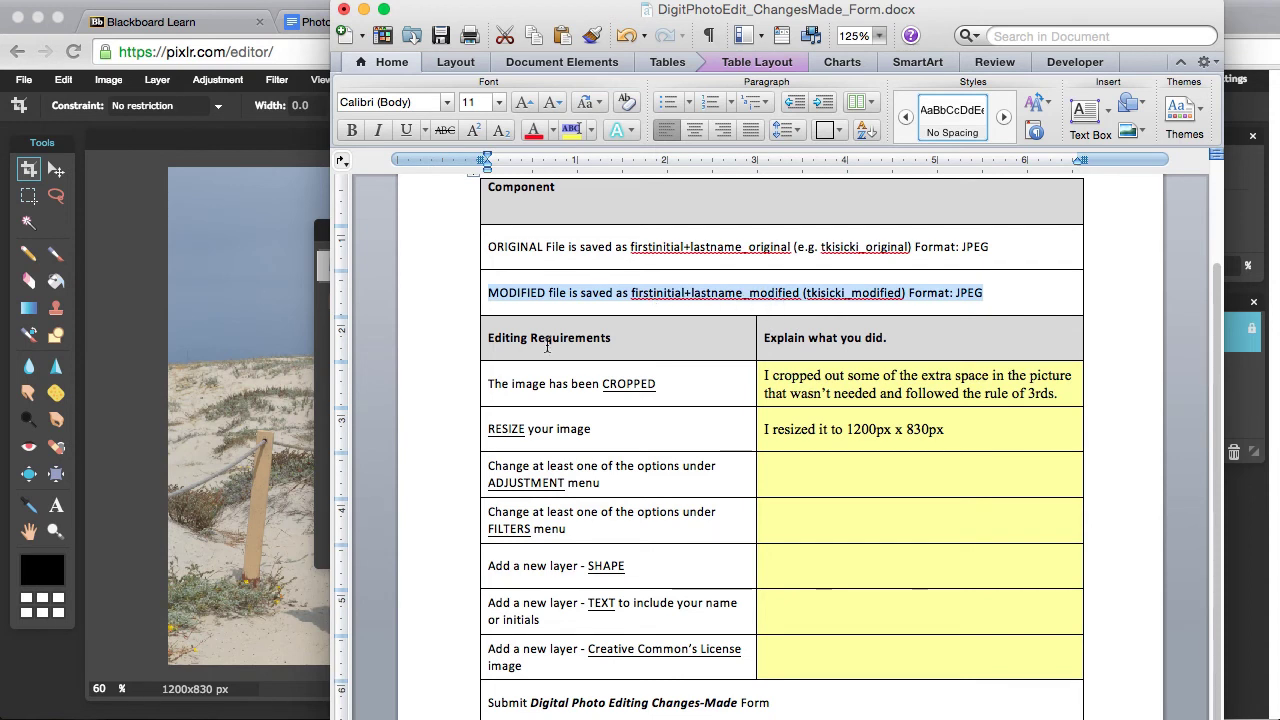
click(304, 358)
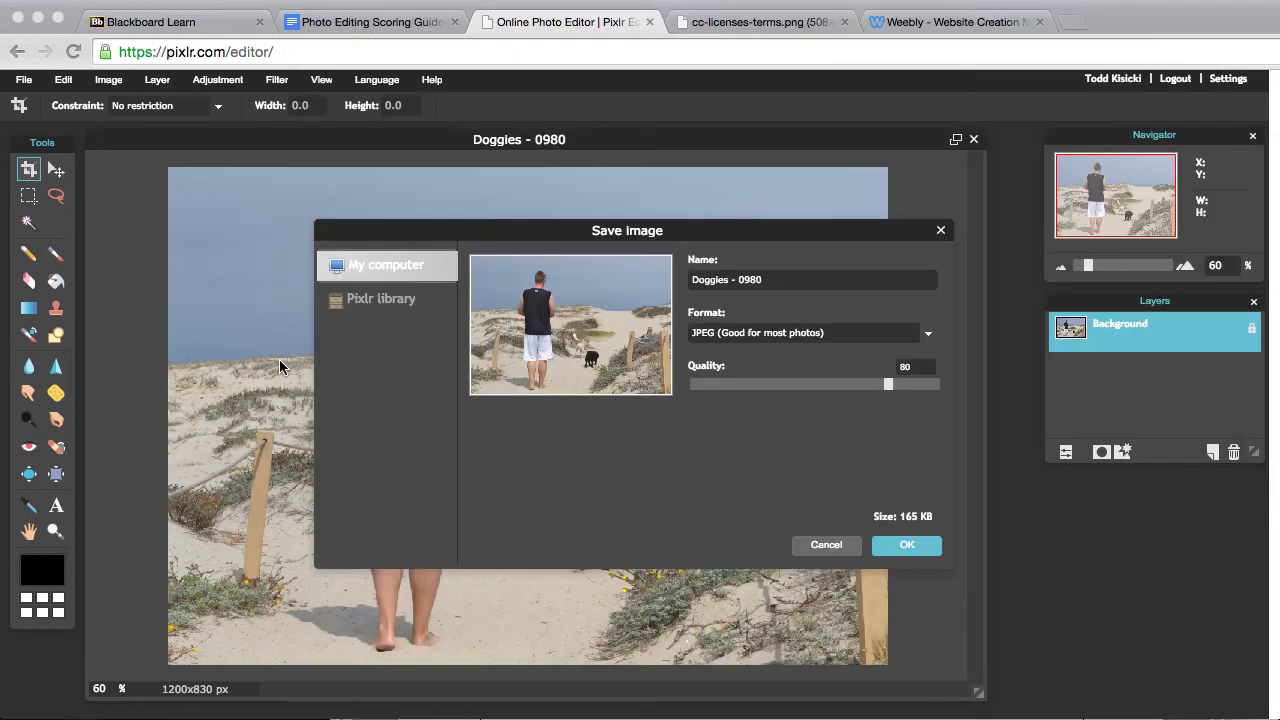
click(708, 278)
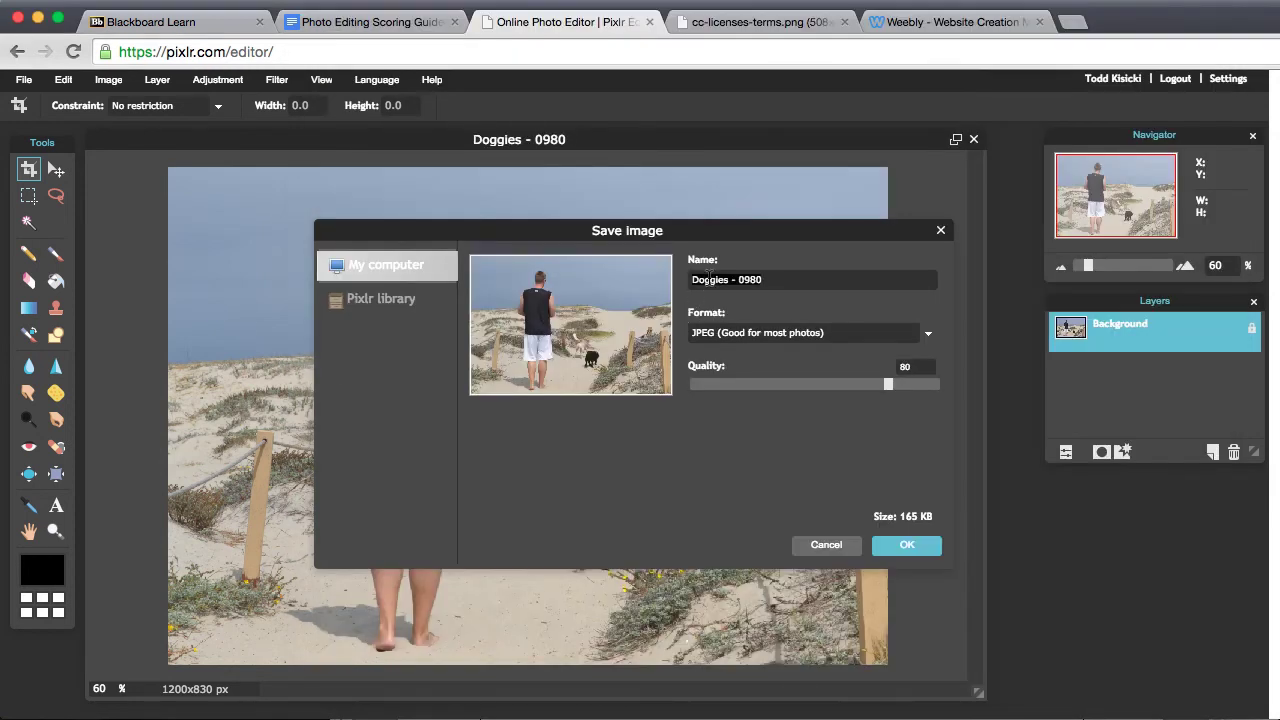
text(tkisicki_modified)
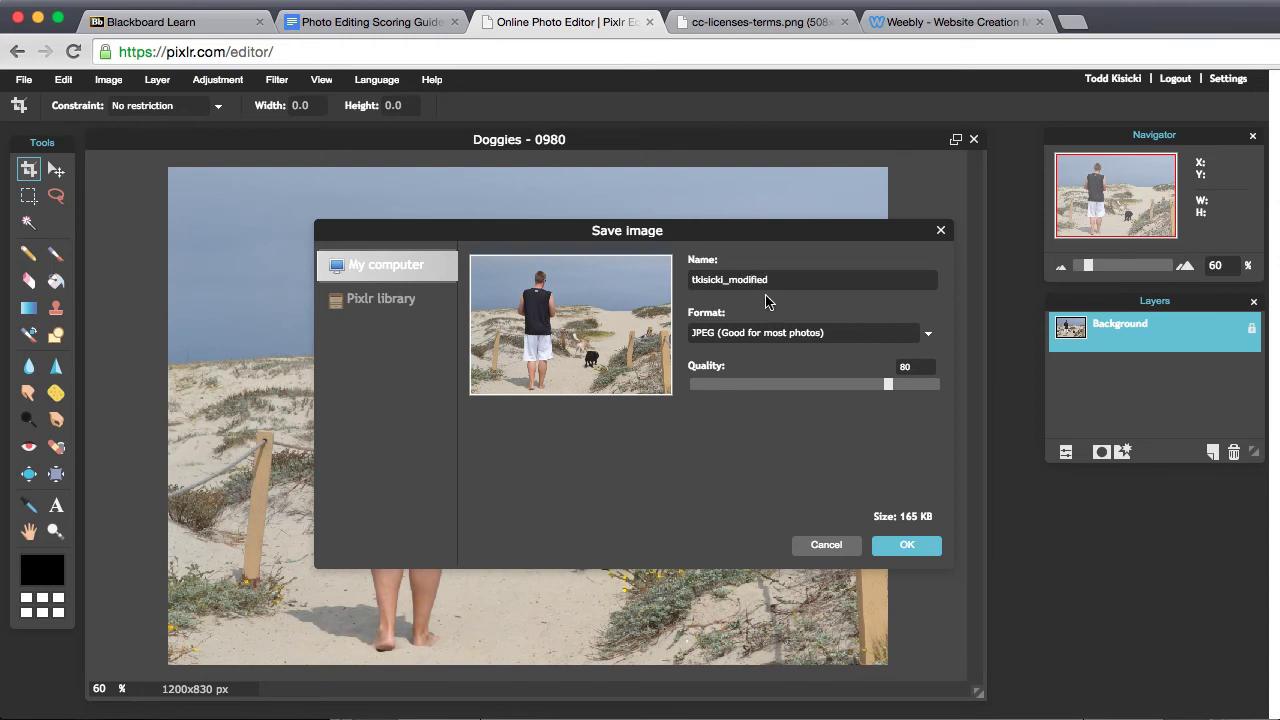
click(908, 546)
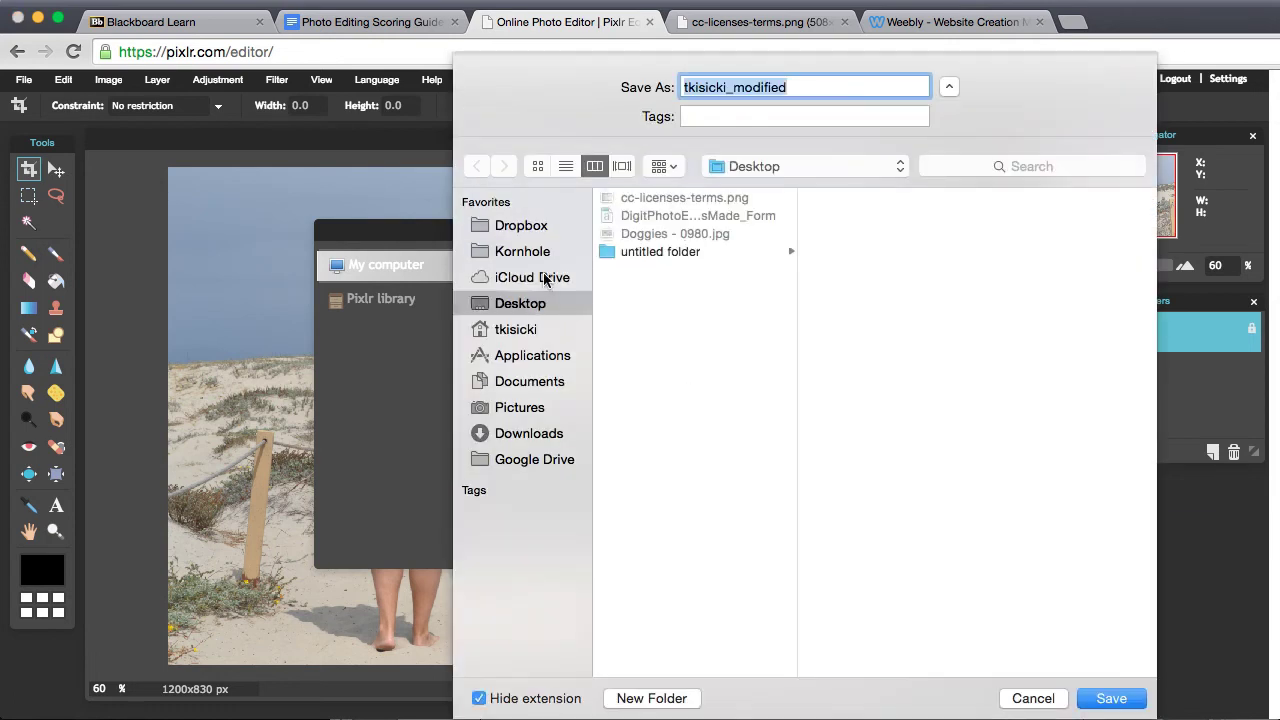
click(1111, 699)
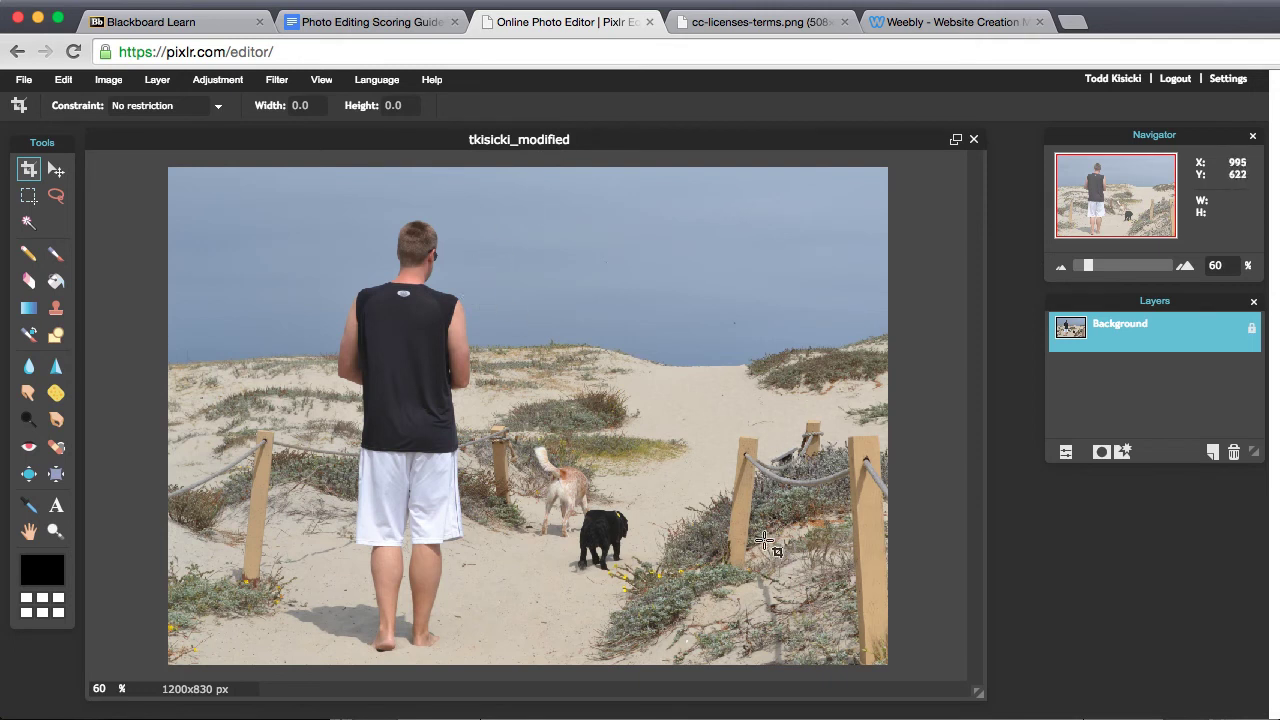
Check the form's ADJUSTMENT requirement and try the Posterize adjustment at level 10 on the photo.
click(860, 718)
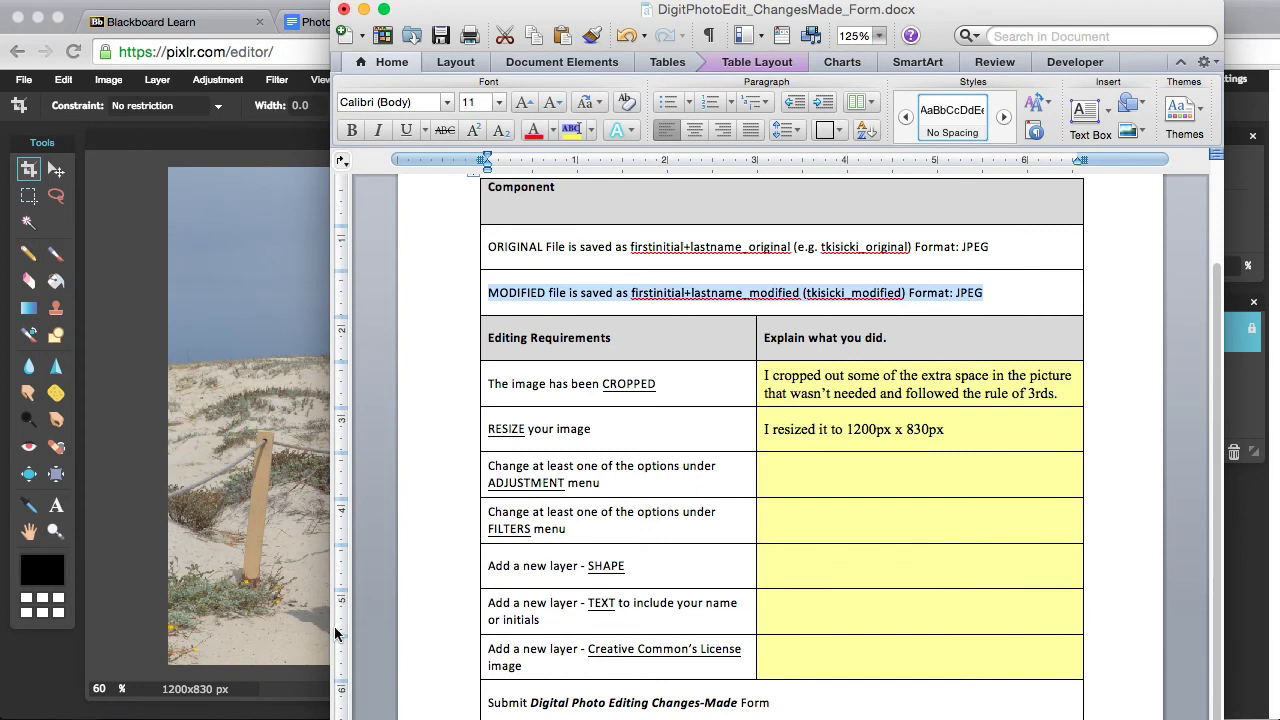
click(150, 580)
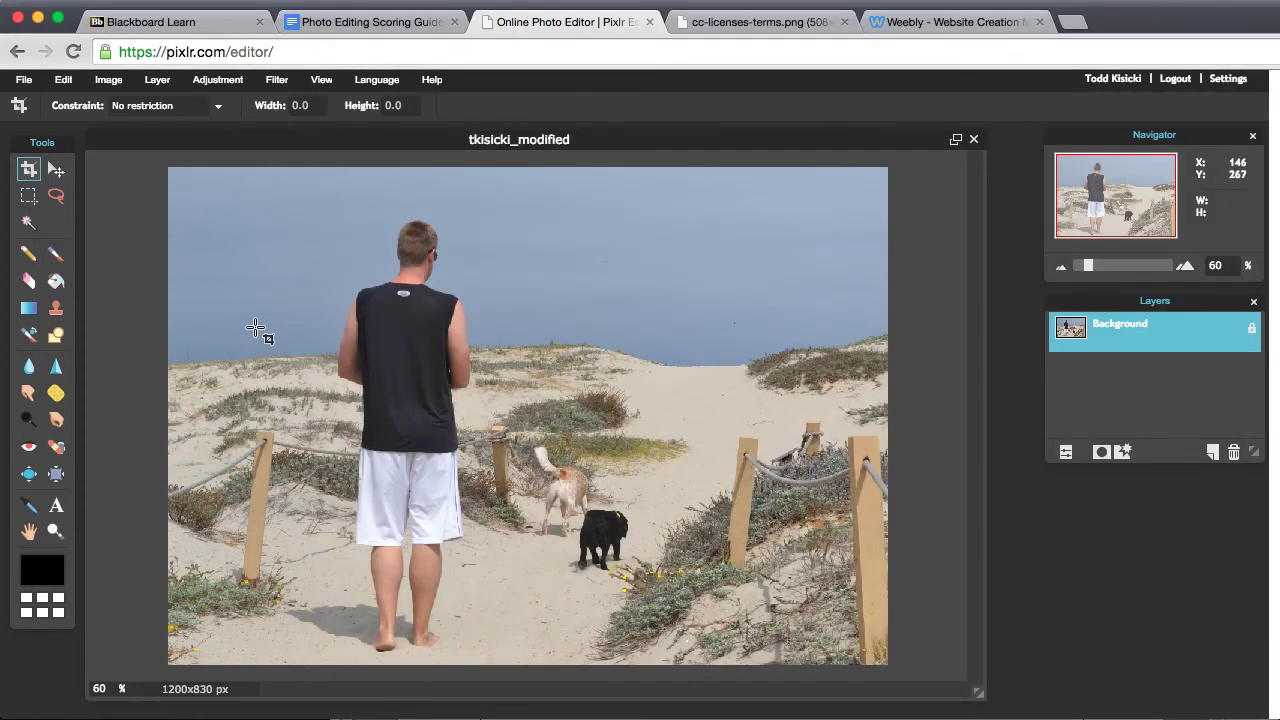
click(215, 80)
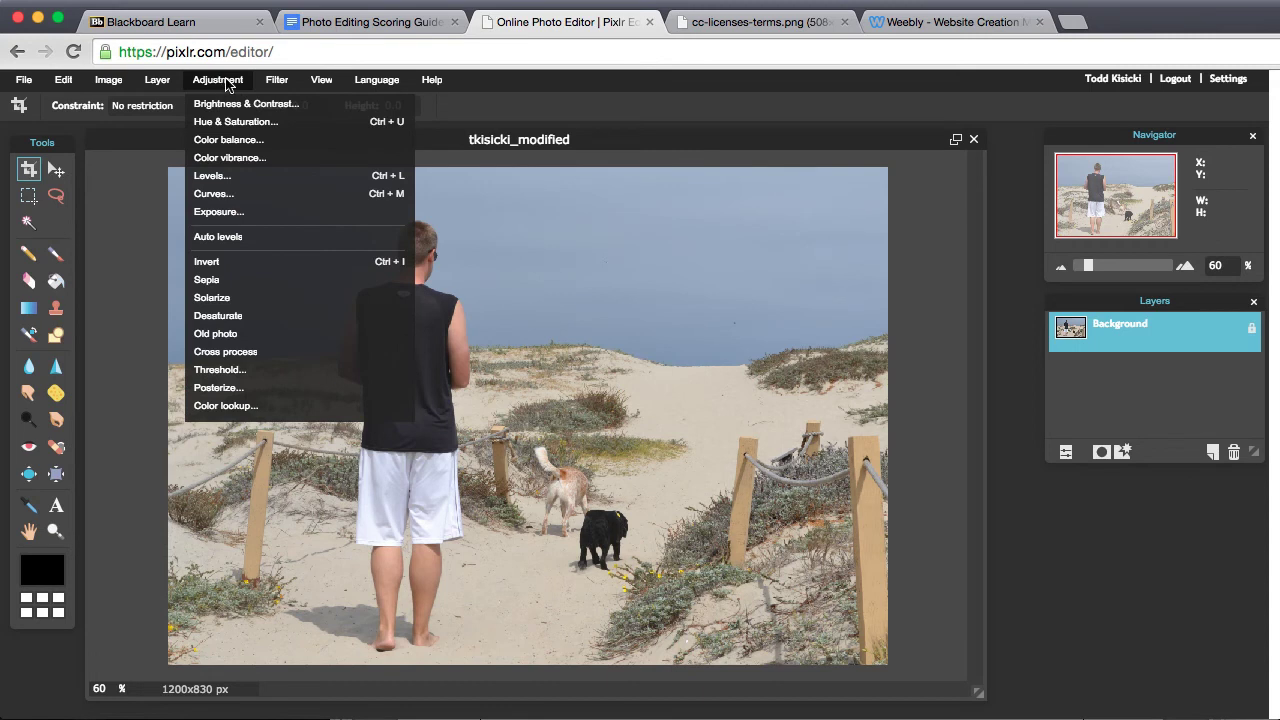
click(212, 388)
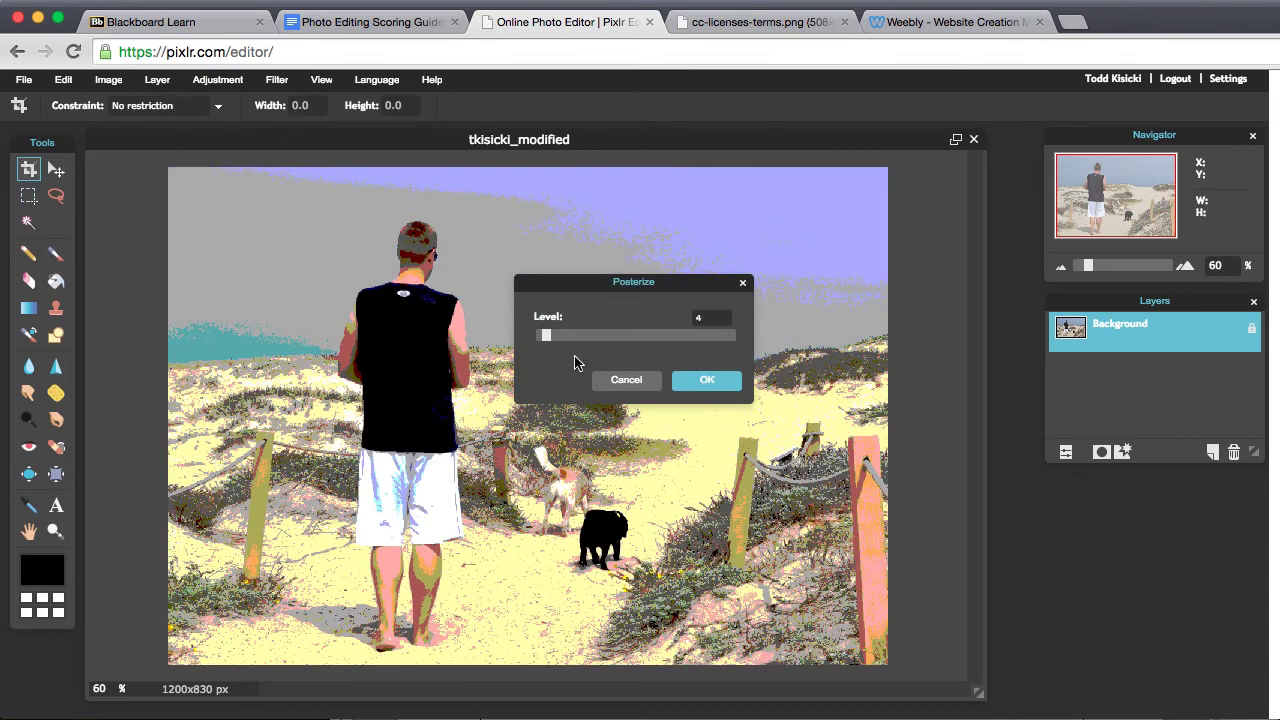
mouse_move(546, 336)
mouse_down()
mouse_move(615, 335)
mouse_move(570, 335)
mouse_up()
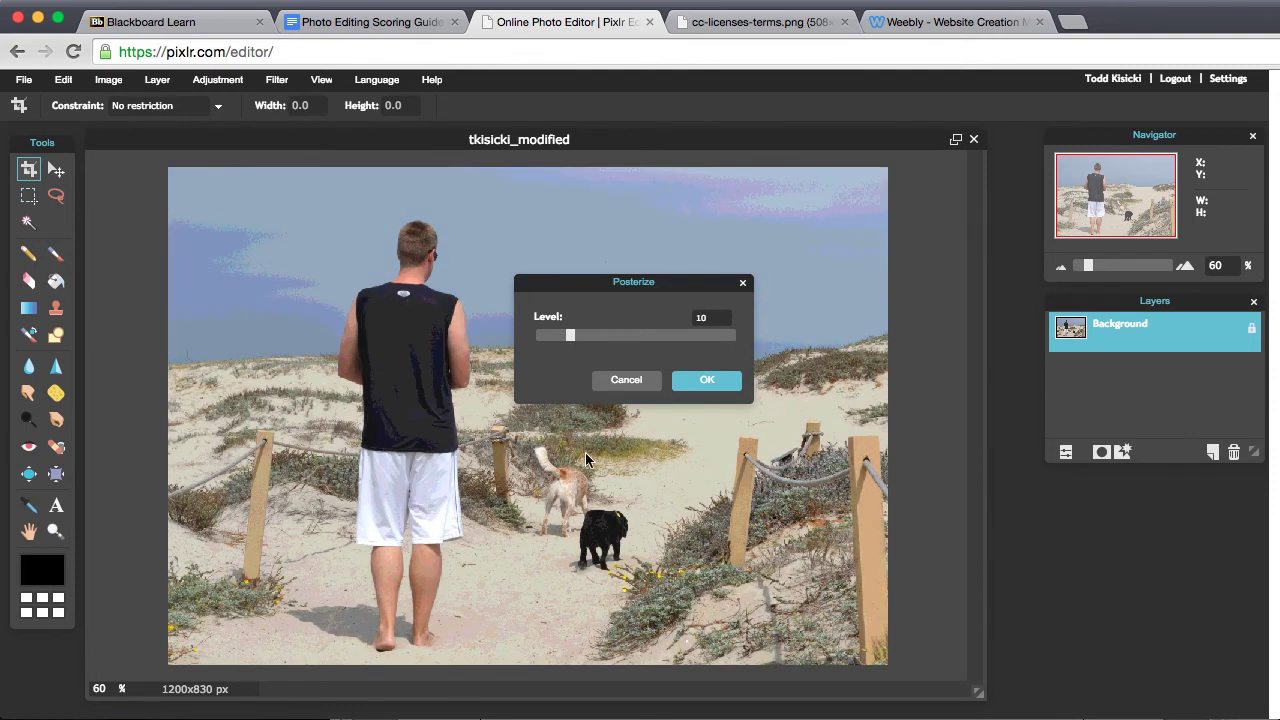
click(627, 381)
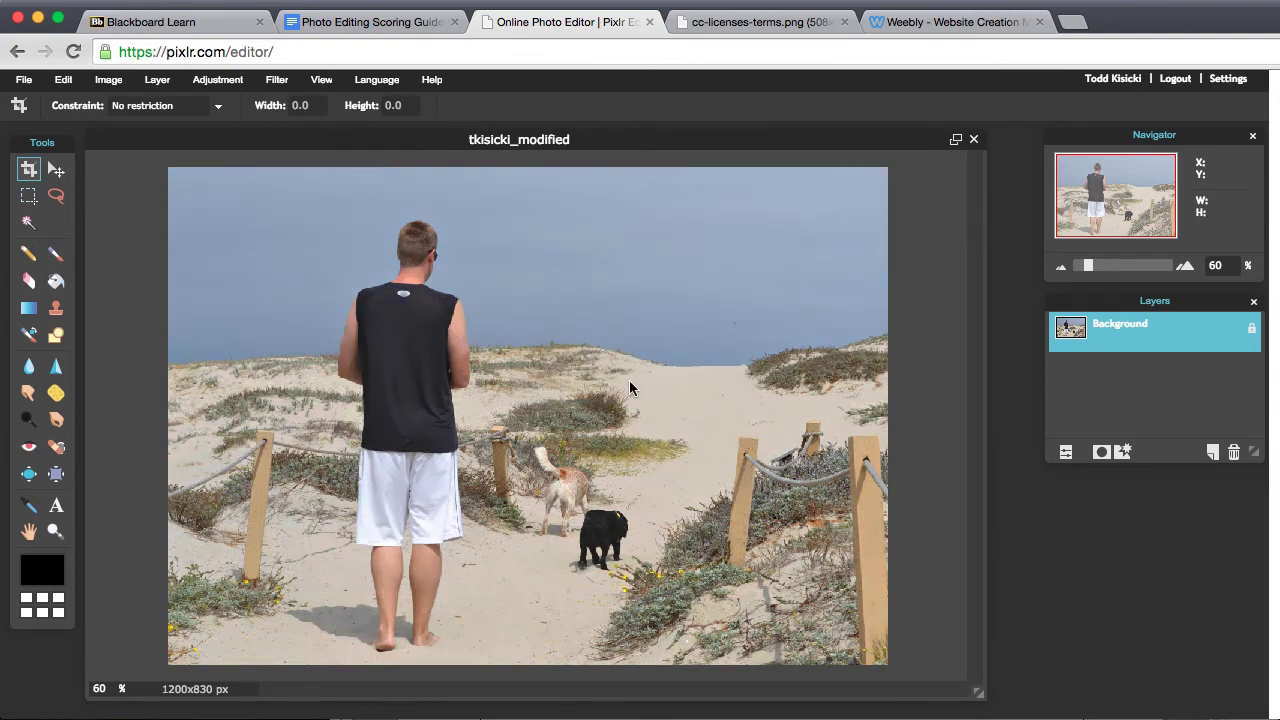
Try the Color vibrance adjustment at about 66 on the photo.
click(244, 86)
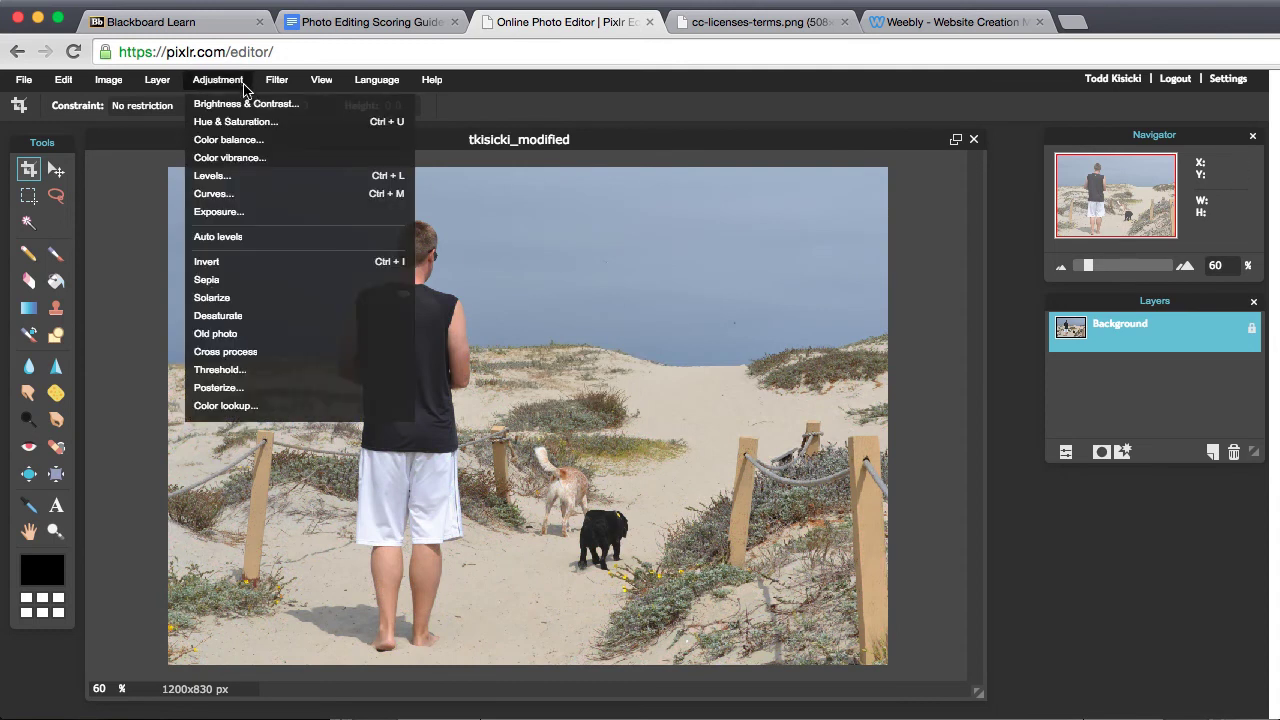
click(251, 157)
drag(640, 345, 702, 345)
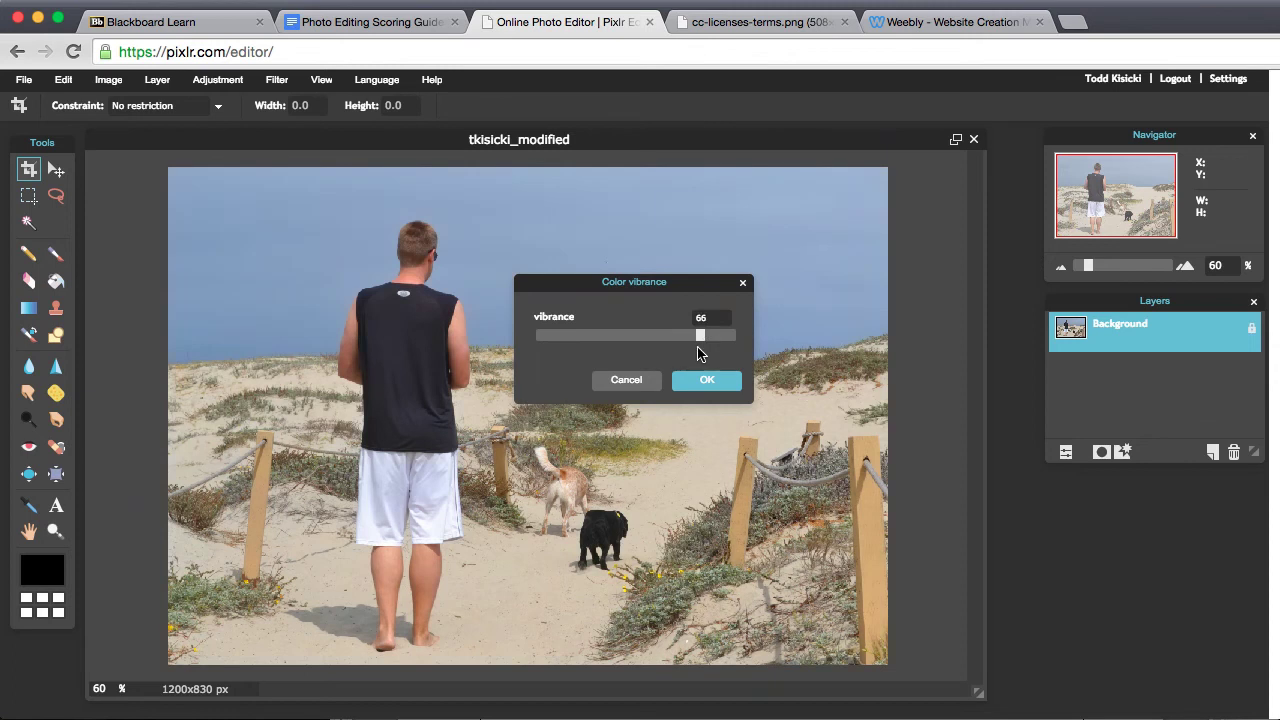
click(628, 380)
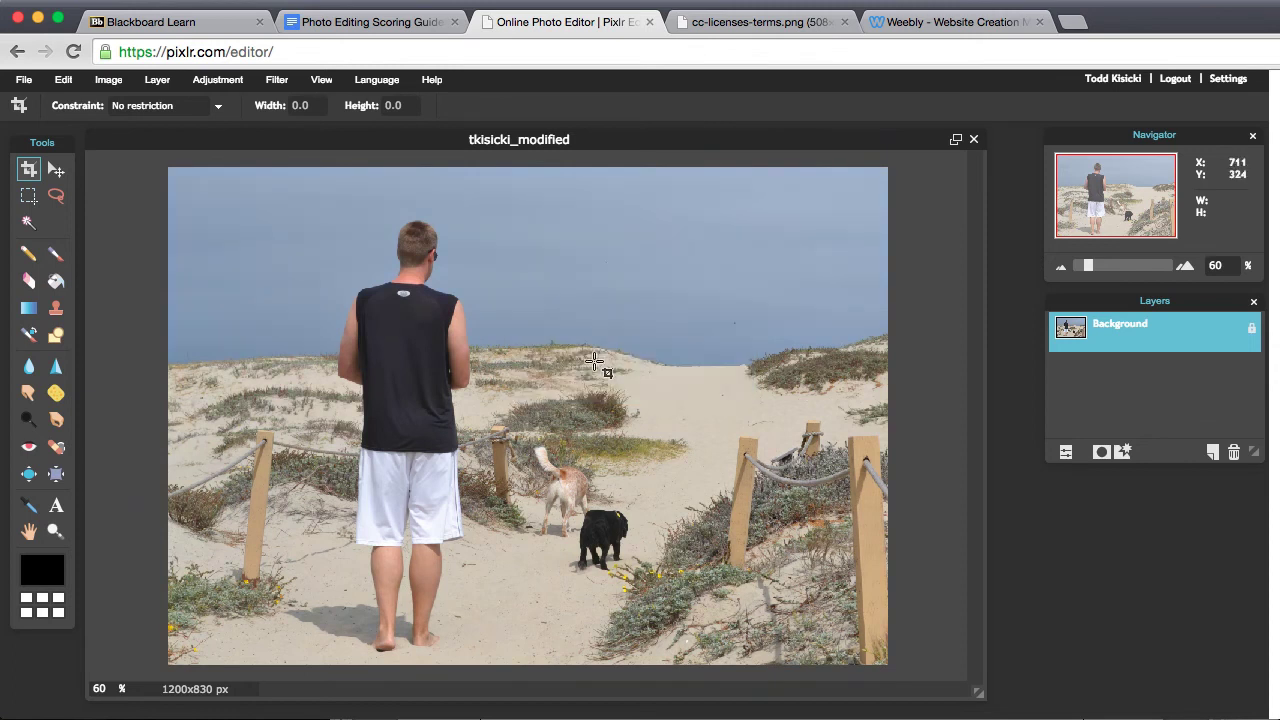
Apply the Diffuse filter to the whole photo.
click(277, 80)
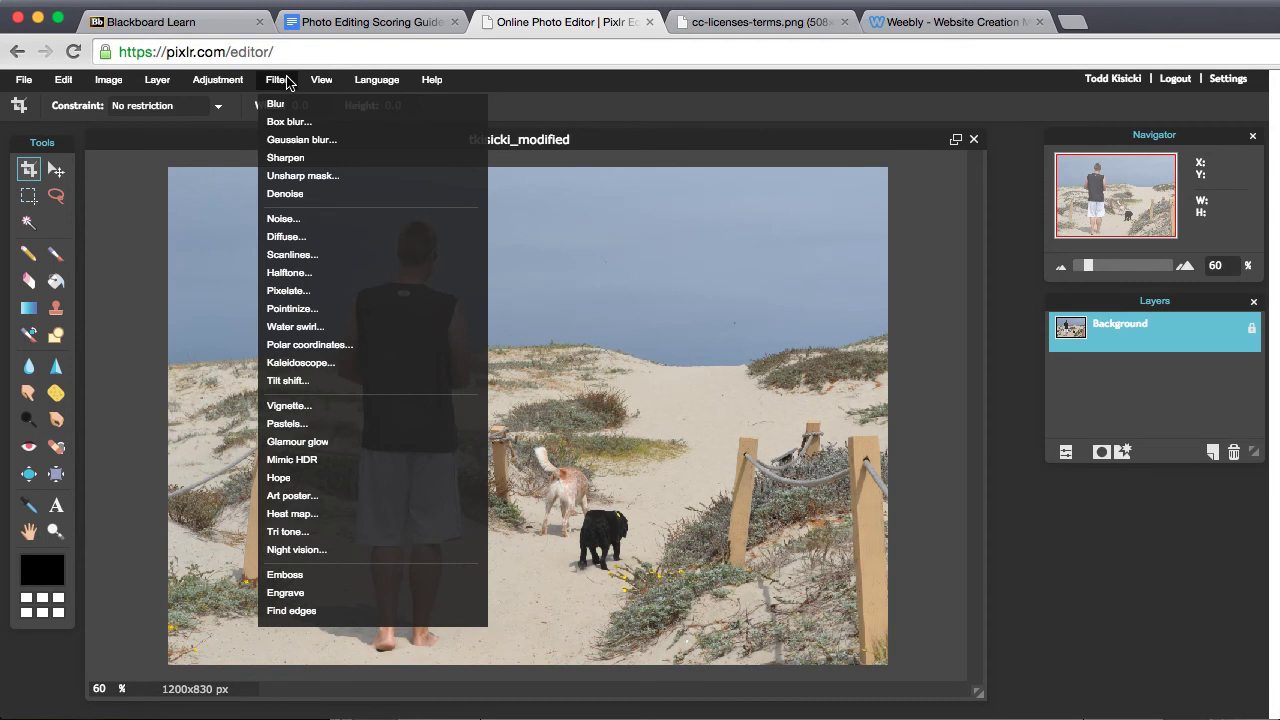
click(283, 235)
drag(565, 341, 608, 338)
click(697, 383)
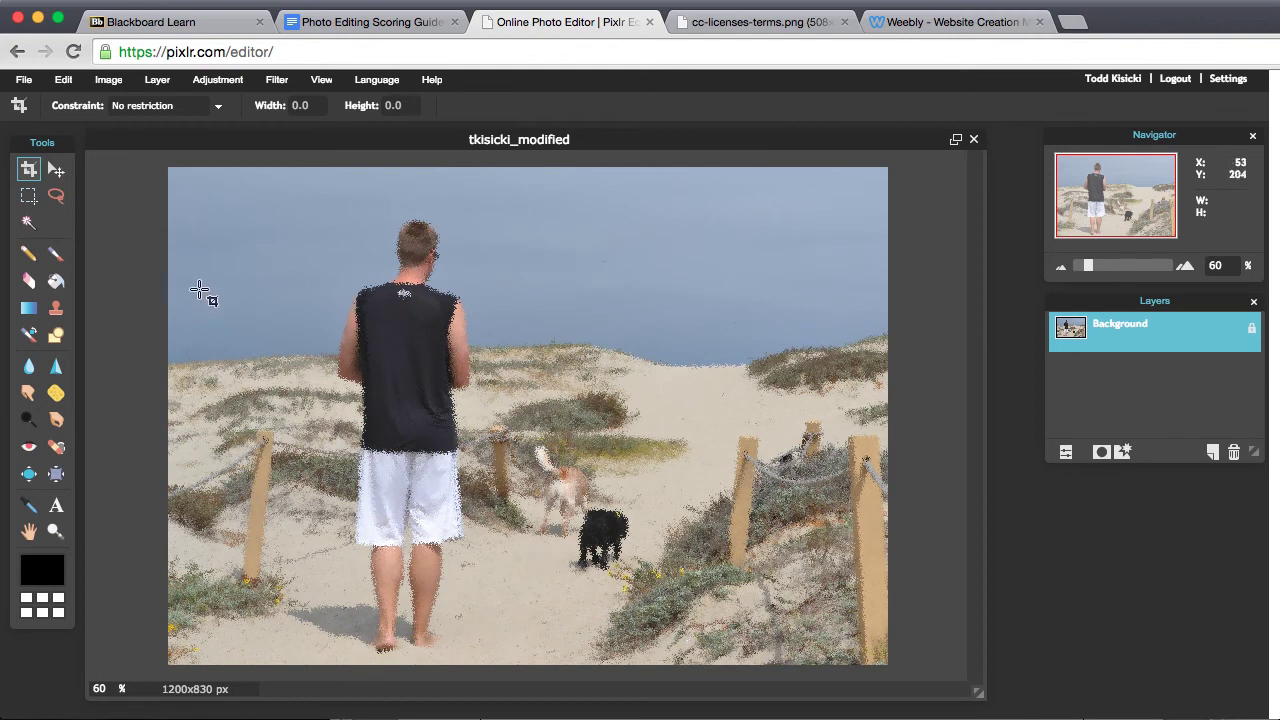
Review the available filters and adjustments alongside the ADJUSTMENT and FILTERS rows of the Word form.
click(277, 80)
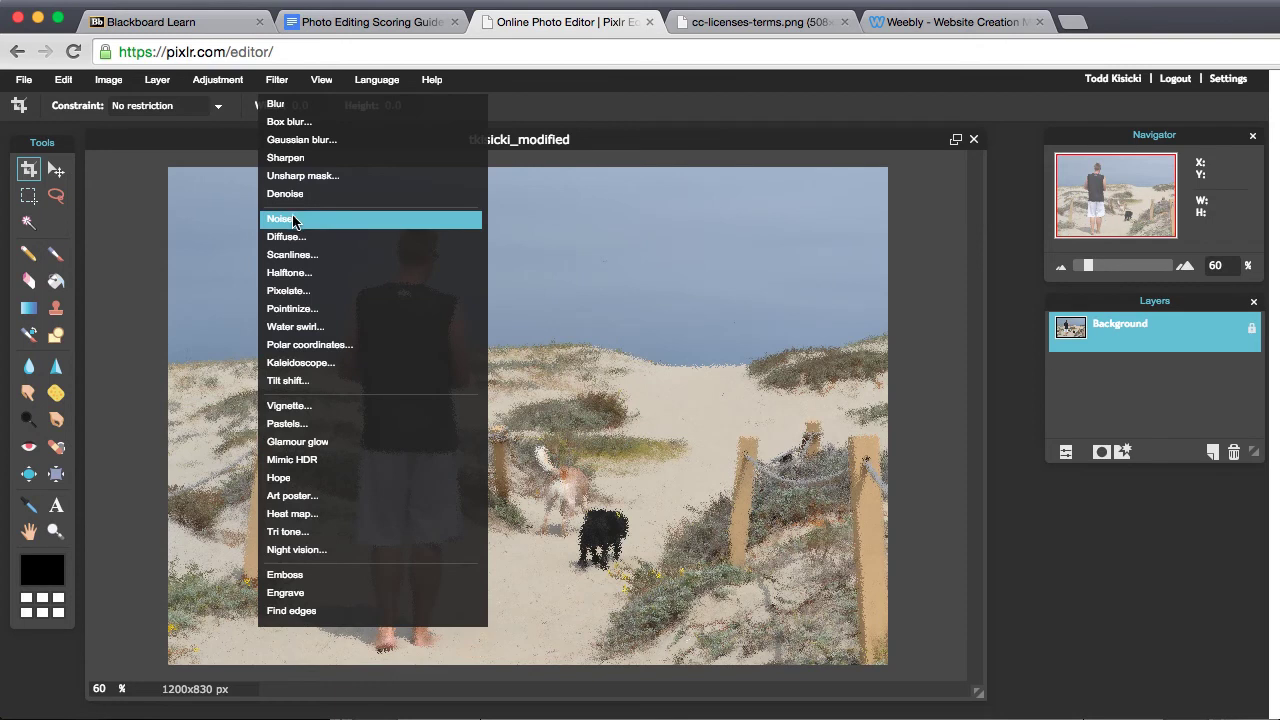
key(super+Tab)
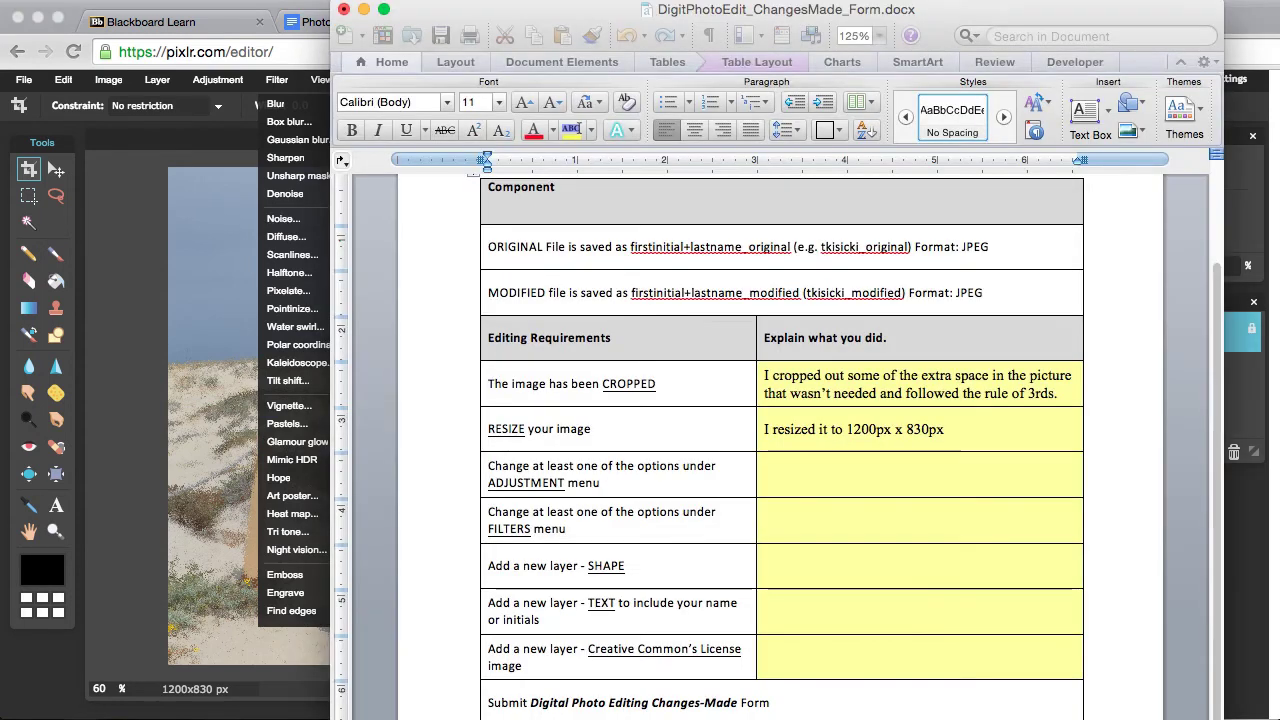
click(769, 519)
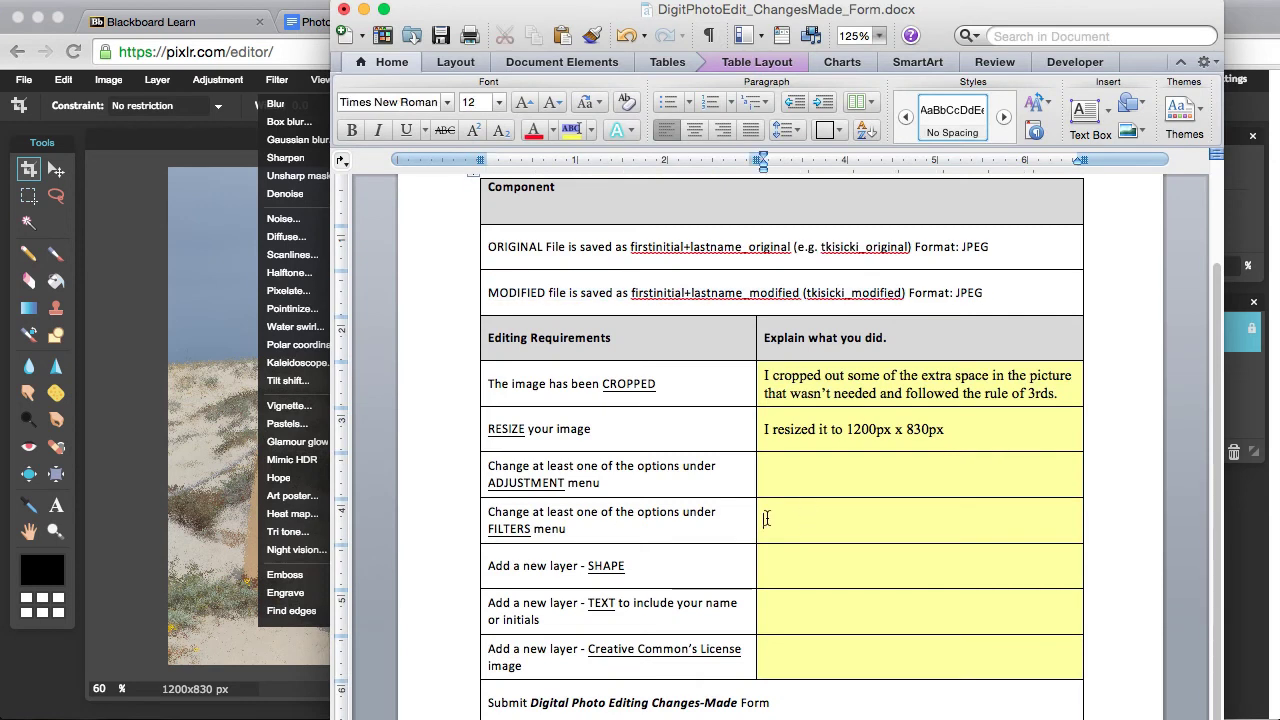
click(143, 419)
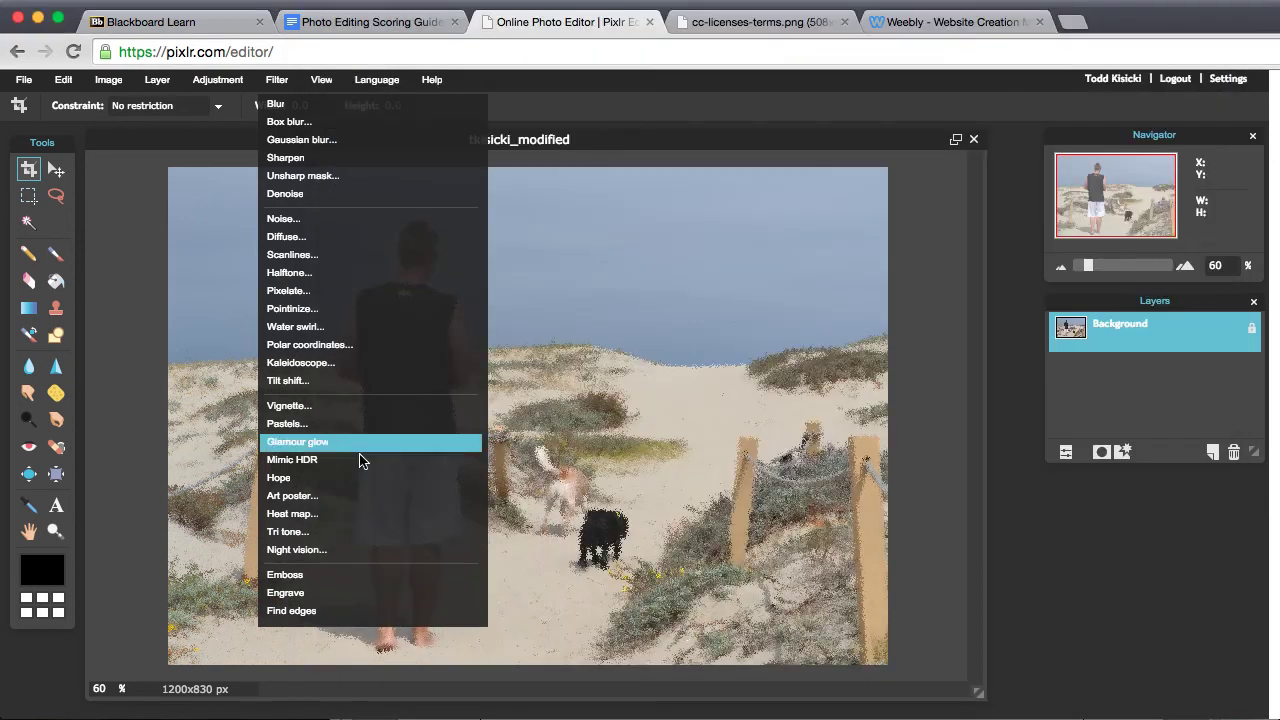
click(559, 458)
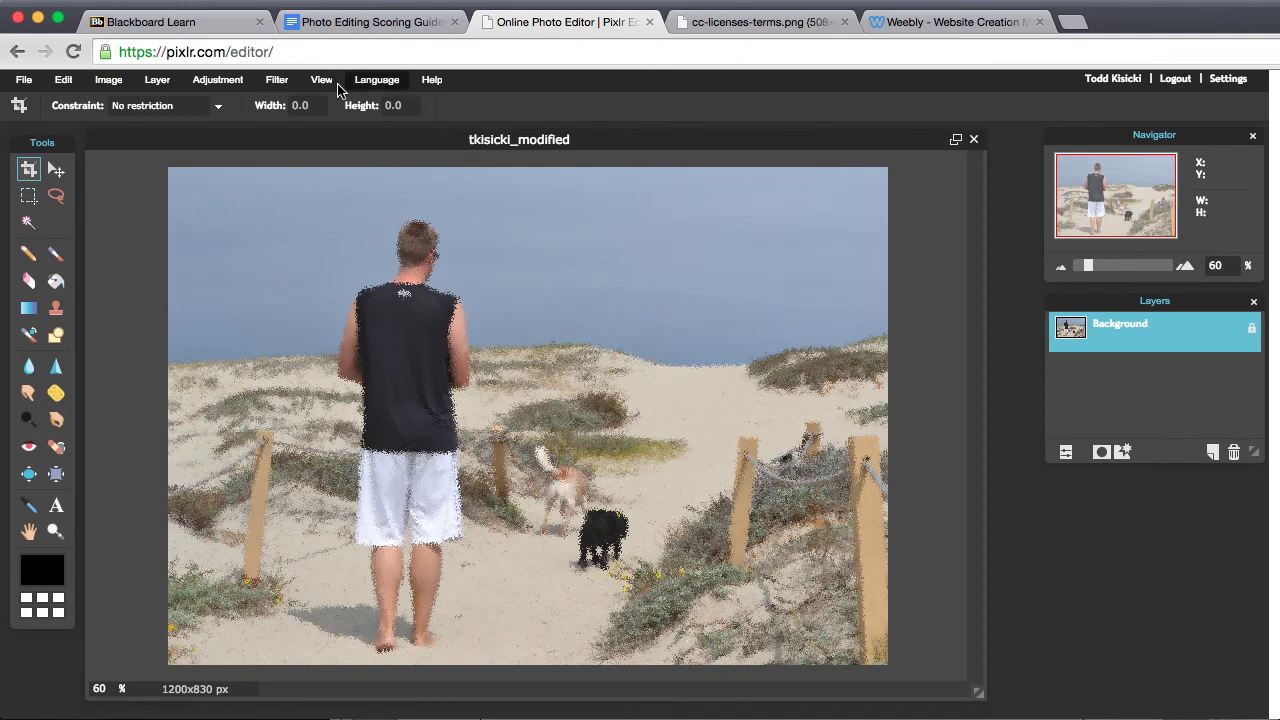
click(260, 84)
mouse_move(228, 87)
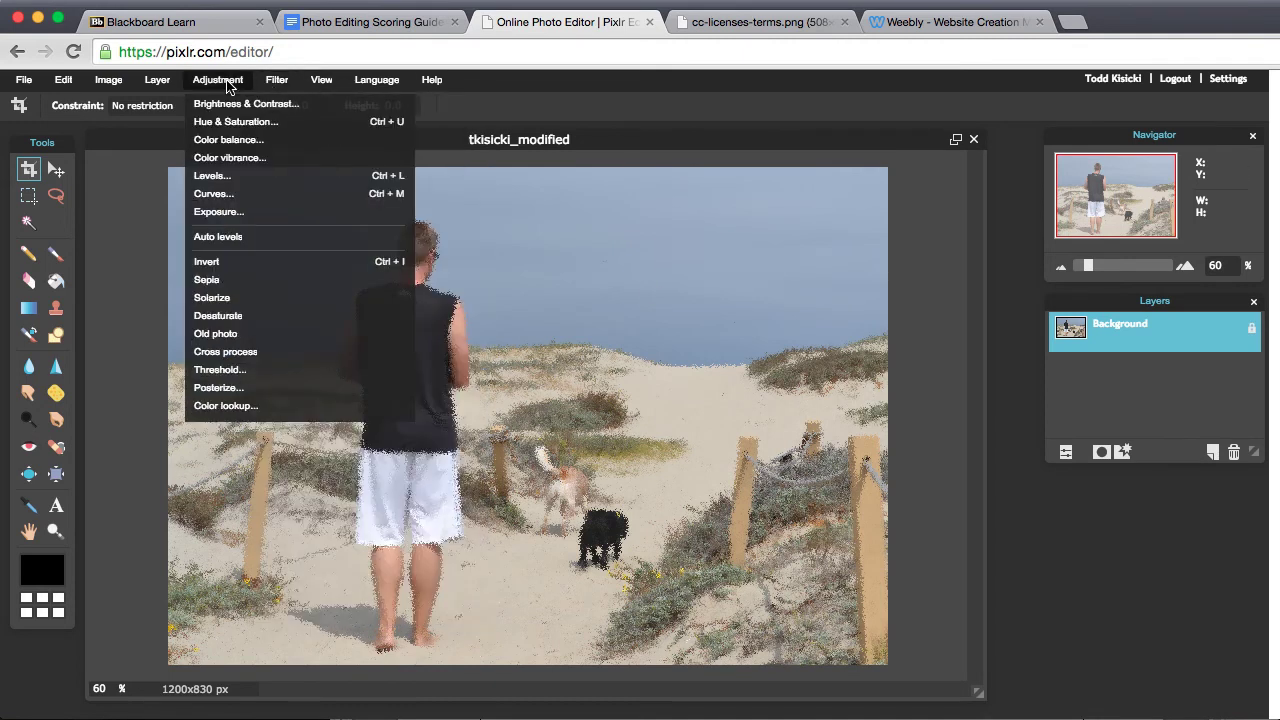
key(super+Tab)
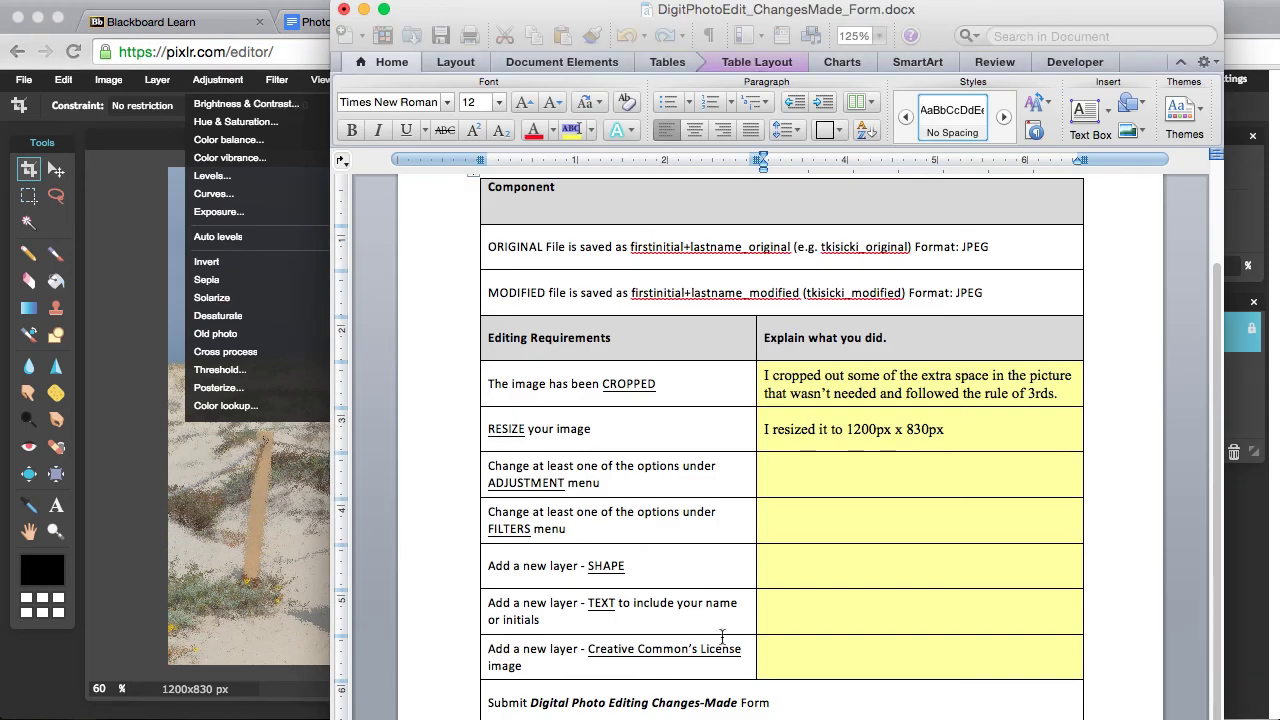
click(820, 525)
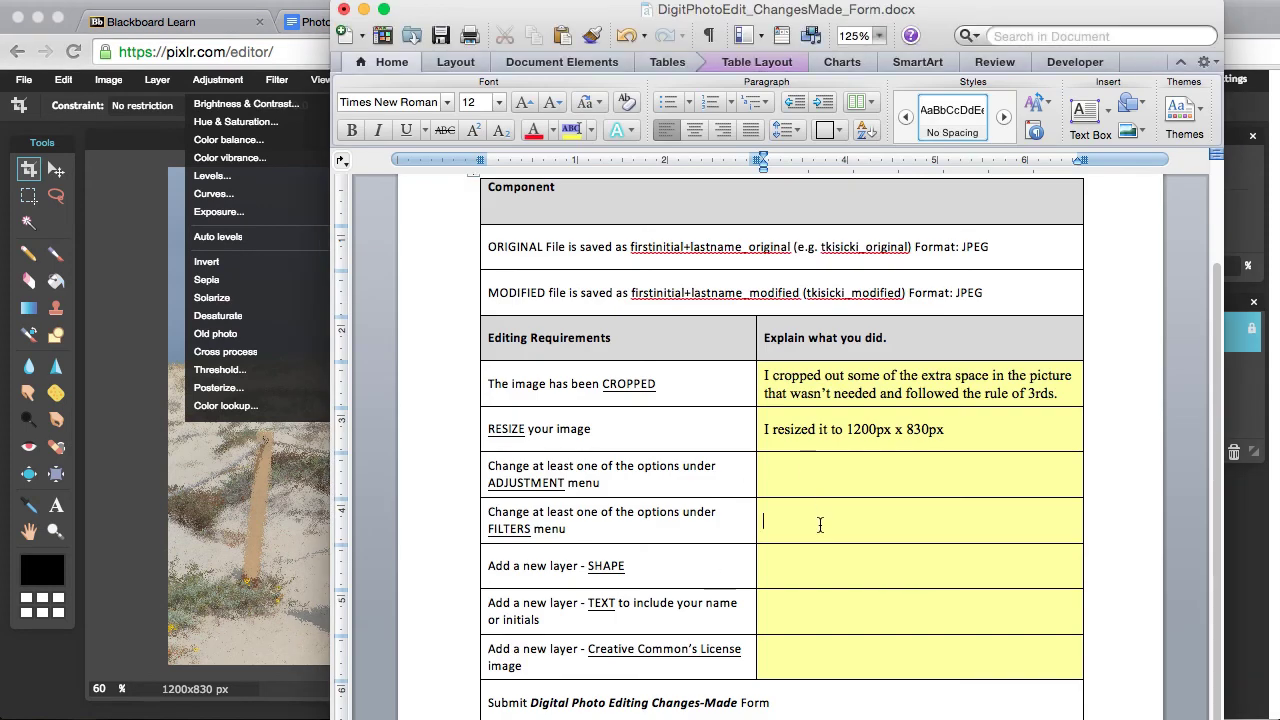
click(126, 502)
click(130, 525)
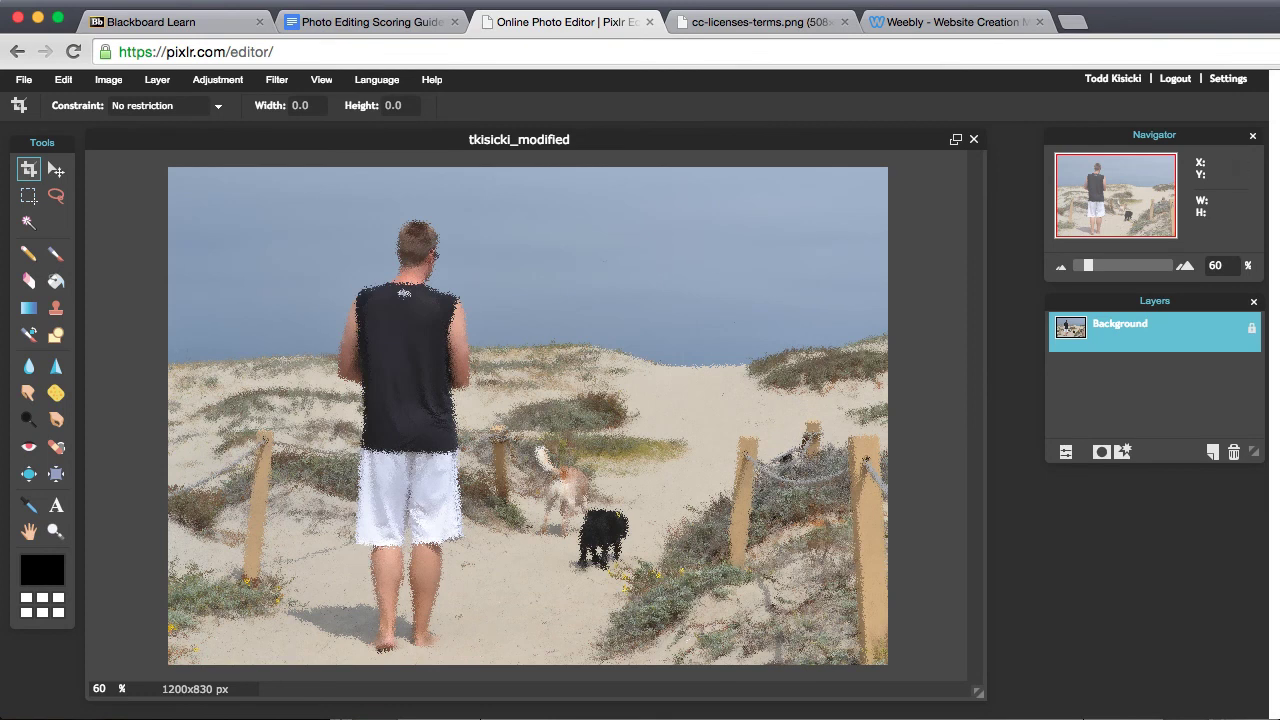
Check the form's SHAPE requirement, and draw a filled black rounded rectangle with radius 20 in the sky to the right of the man's head.
key(super+Tab)
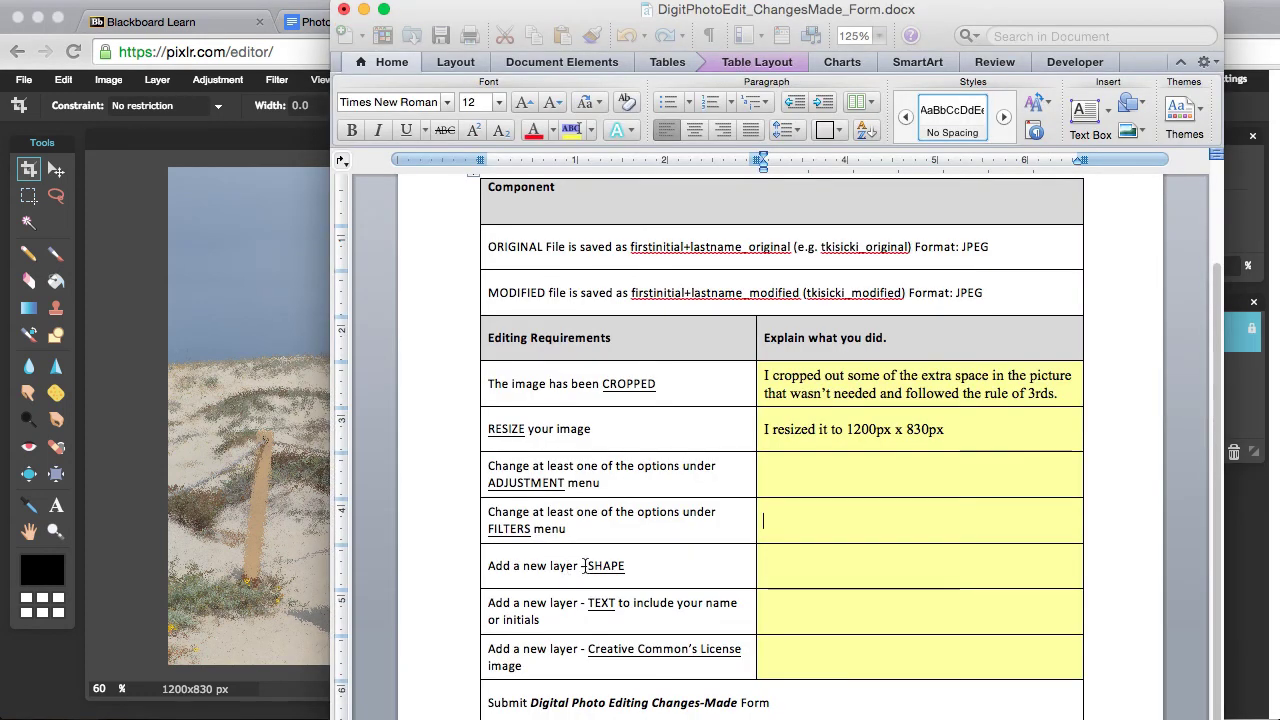
click(120, 605)
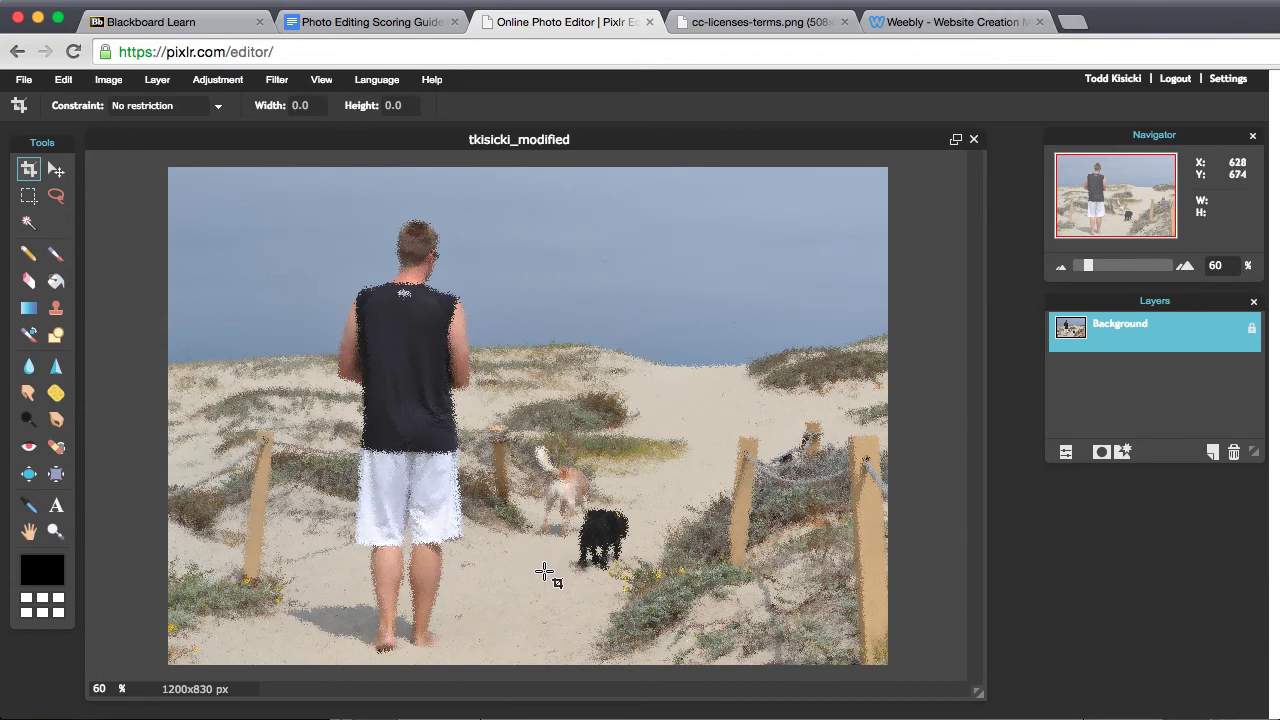
click(56, 337)
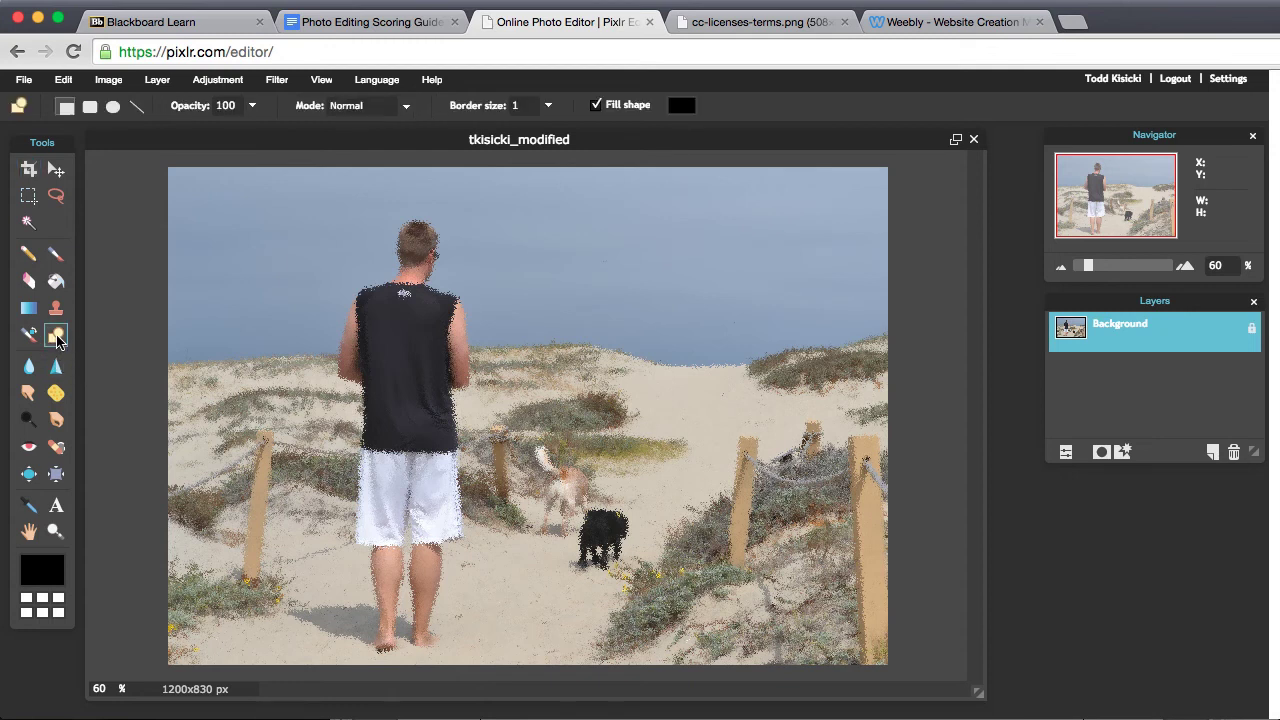
click(90, 107)
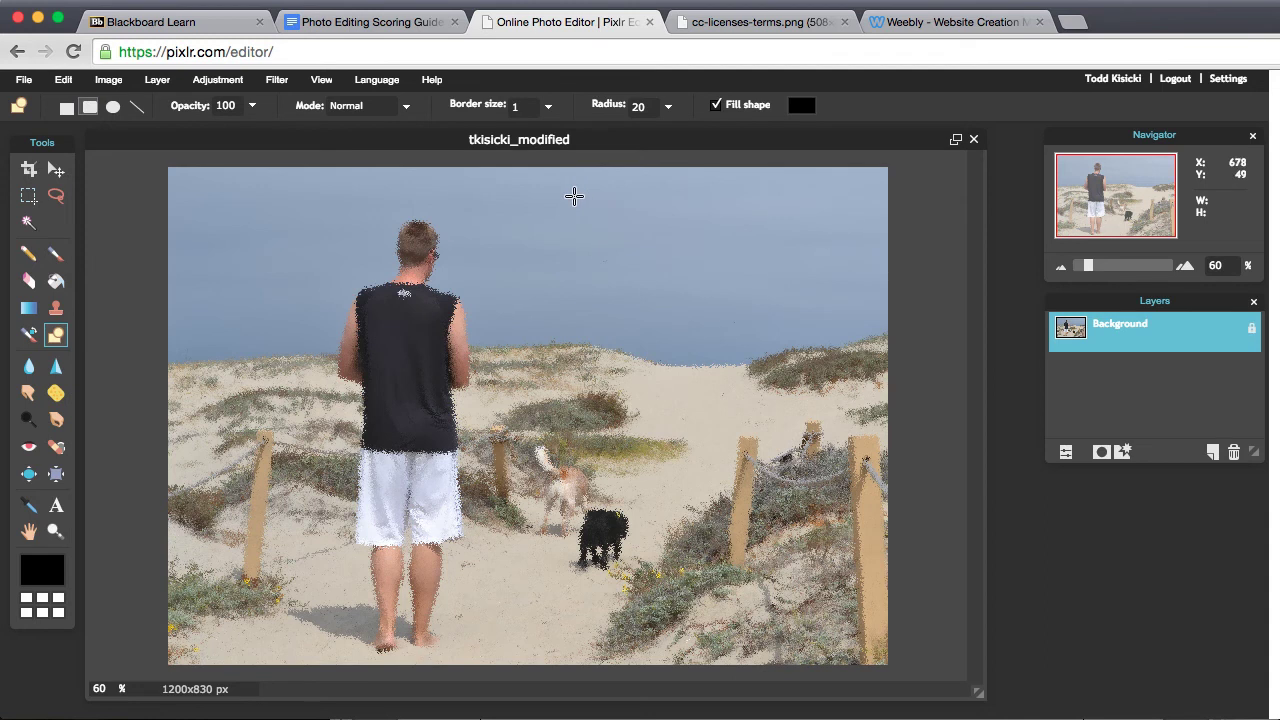
drag(679, 266, 862, 291)
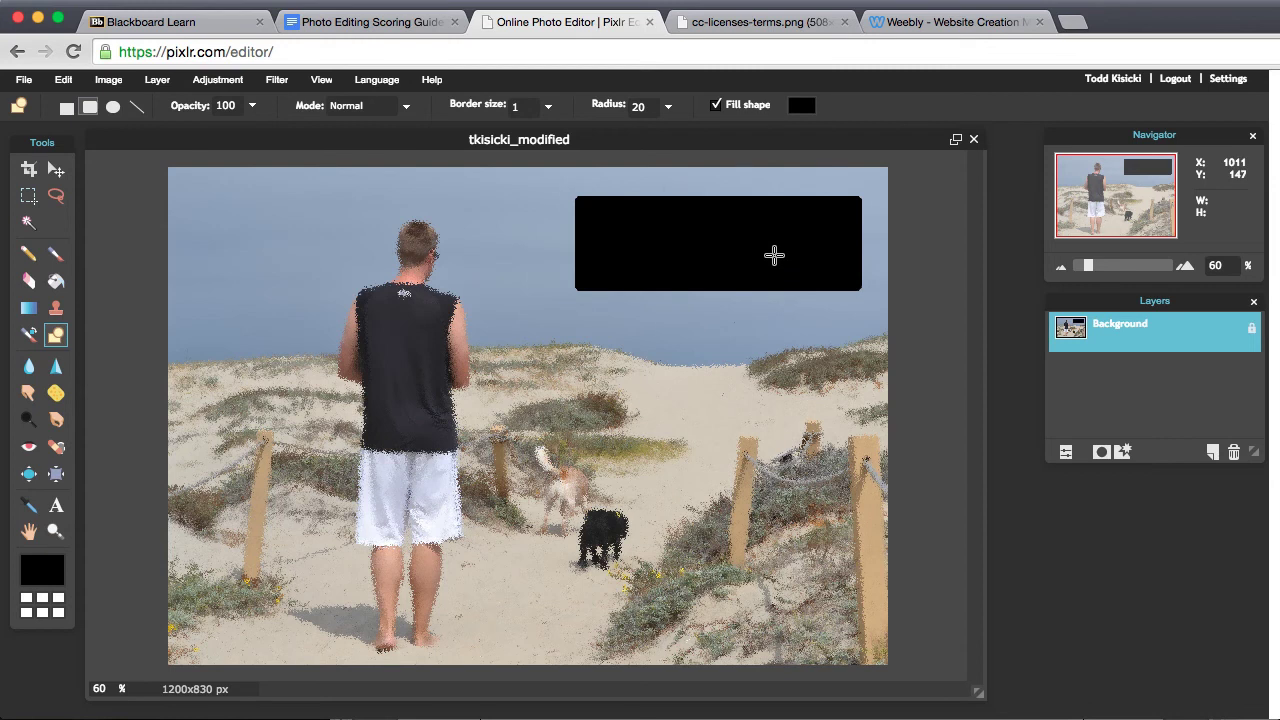
click(56, 170)
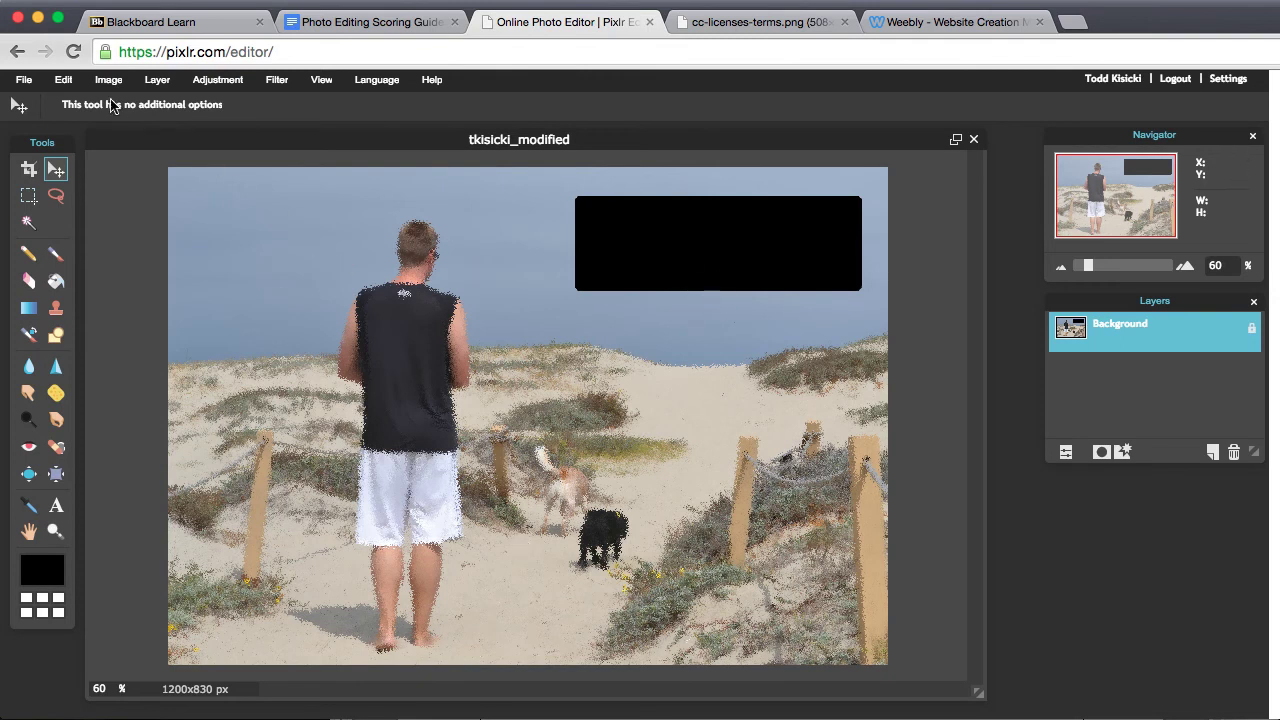
Undo the black rectangle drawn on the background, and add a new empty layer above the photo.
click(63, 80)
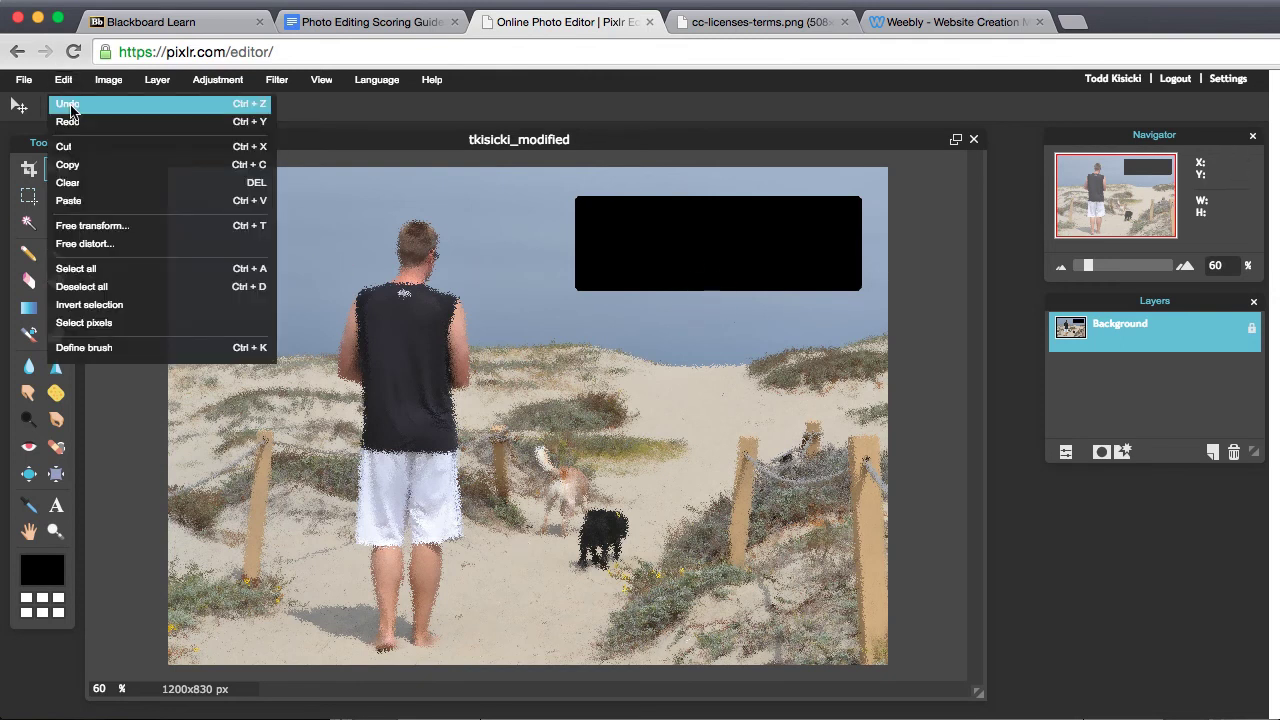
click(70, 106)
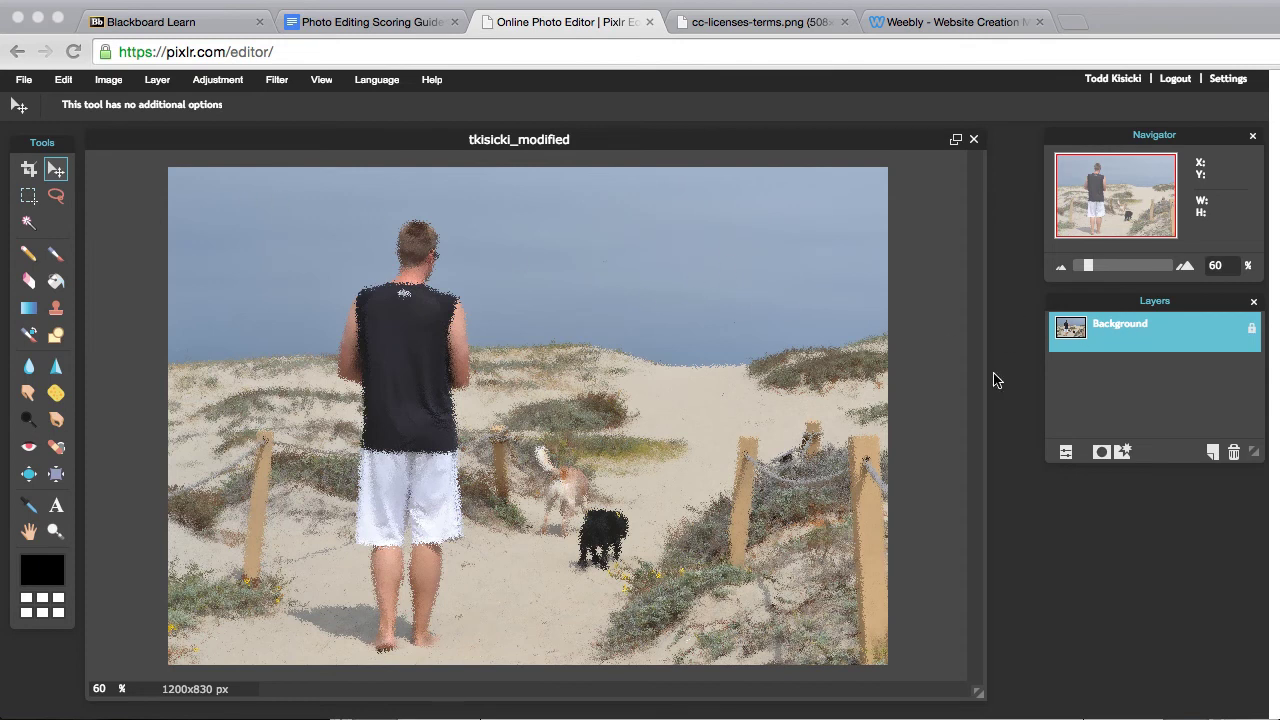
click(1212, 455)
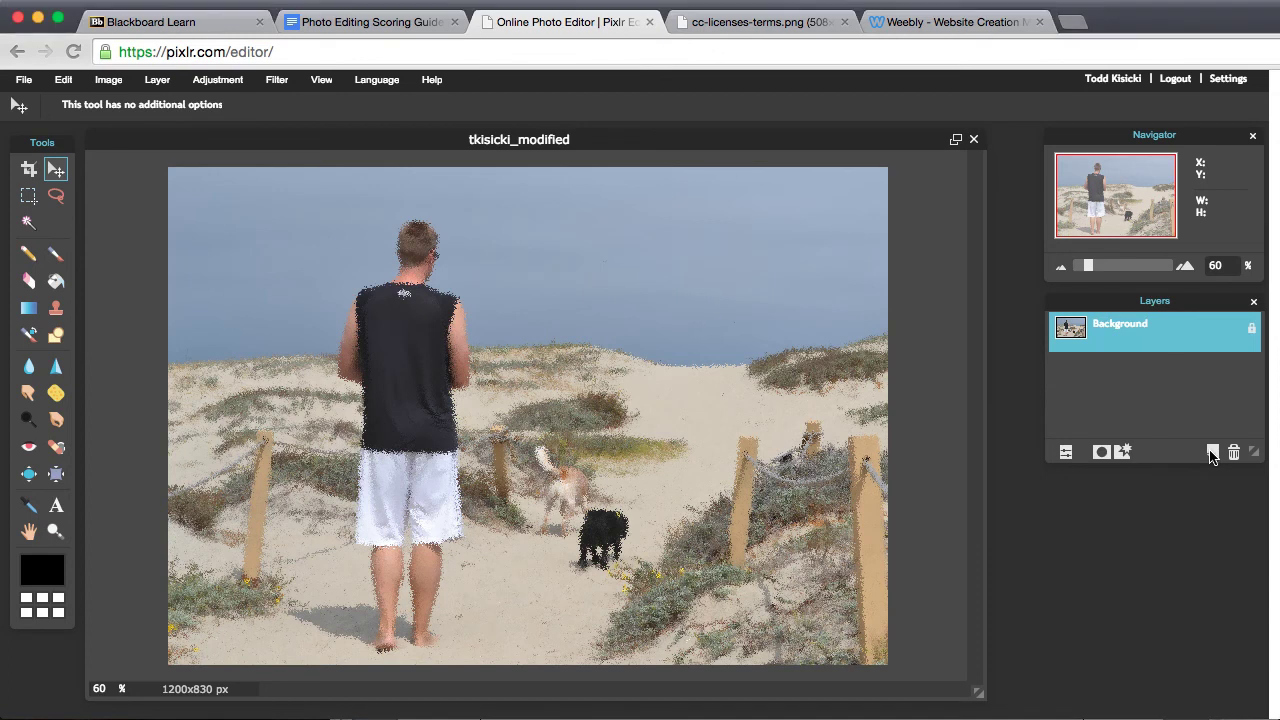
click(1213, 459)
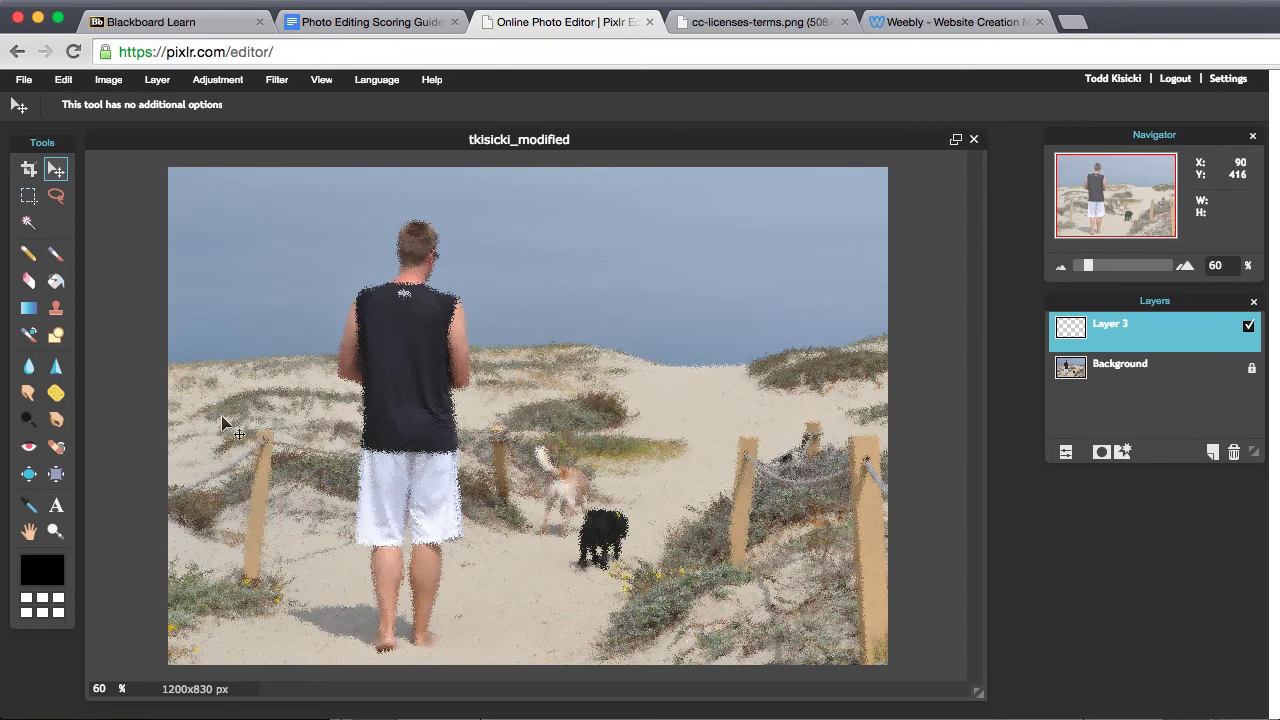
Draw a filled black rounded rectangle with radius 20 on the new layer and move it into the photo's upper-right corner.
click(56, 336)
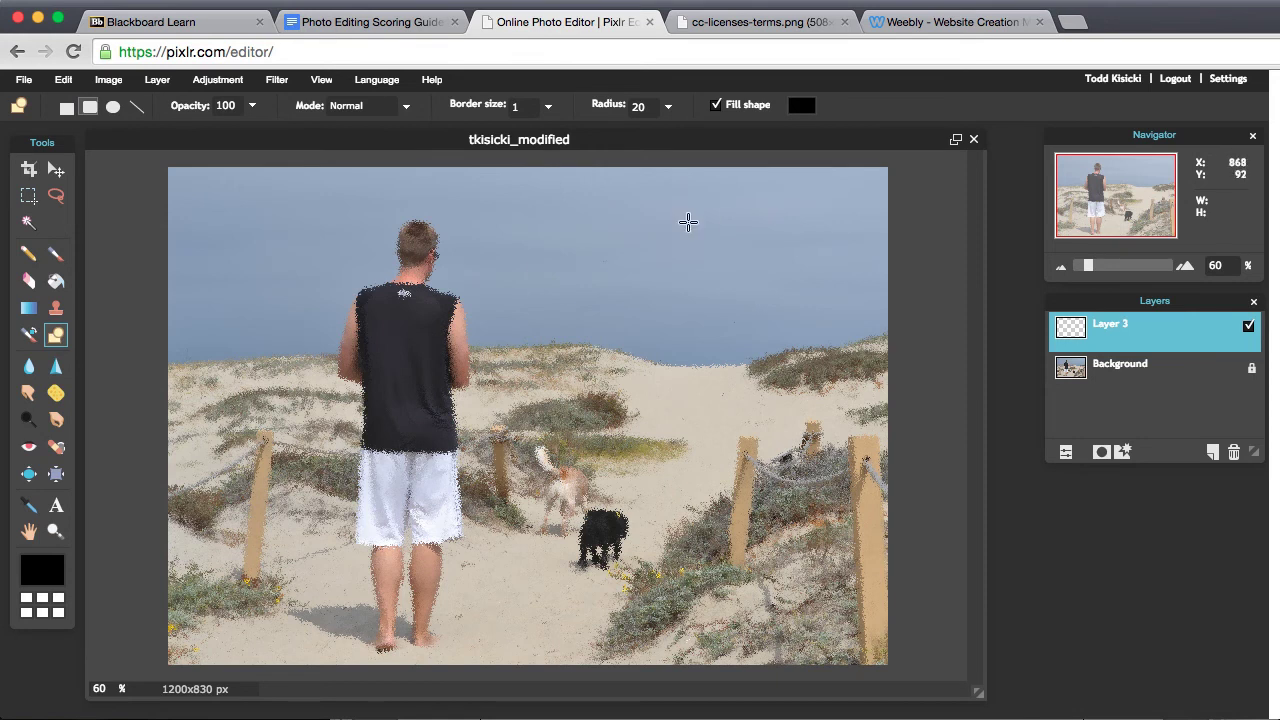
drag(692, 256, 856, 293)
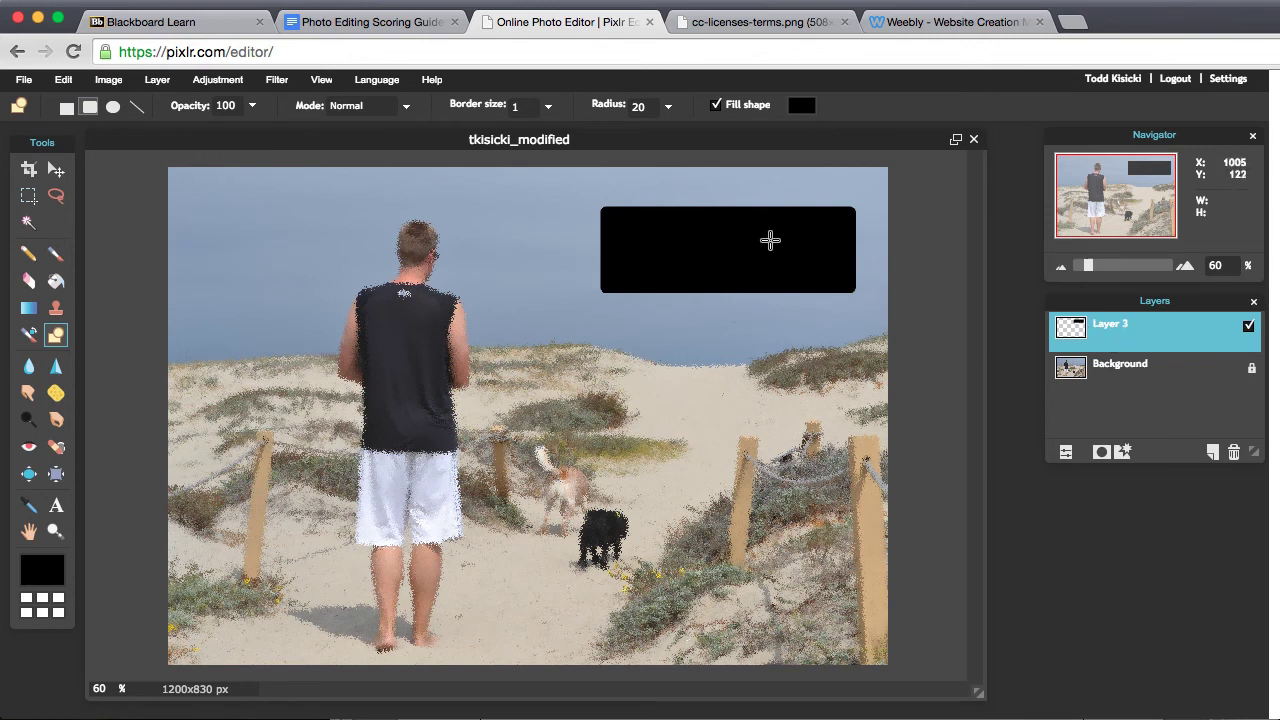
click(56, 170)
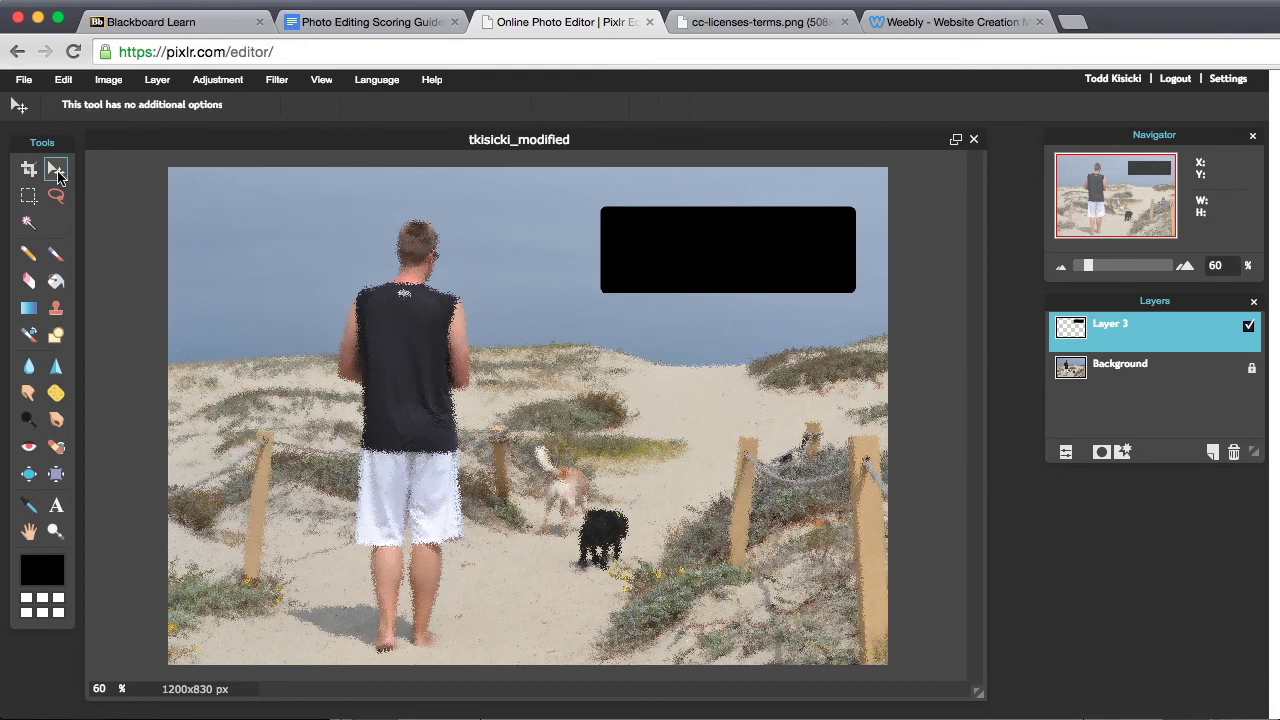
mouse_move(650, 237)
mouse_down()
mouse_move(591, 251)
mouse_move(666, 254)
mouse_move(580, 317)
mouse_move(663, 250)
mouse_move(660, 228)
mouse_move(631, 224)
mouse_up()
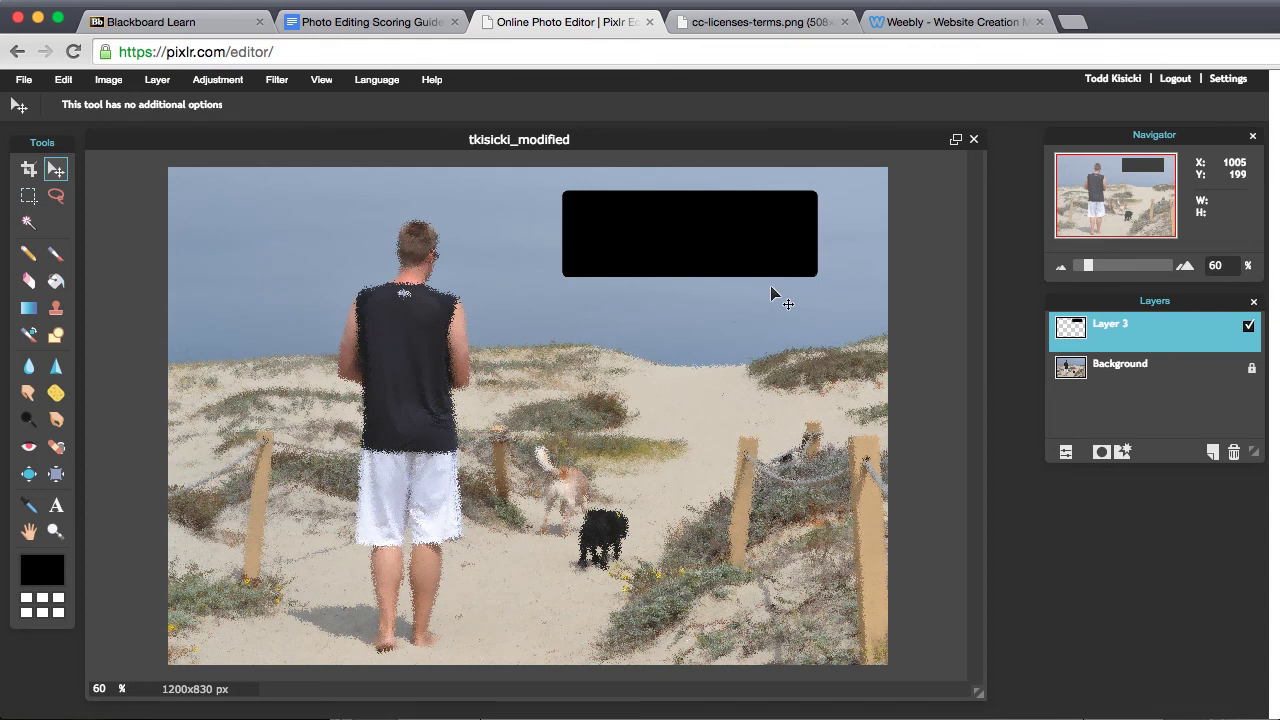
key(super+t)
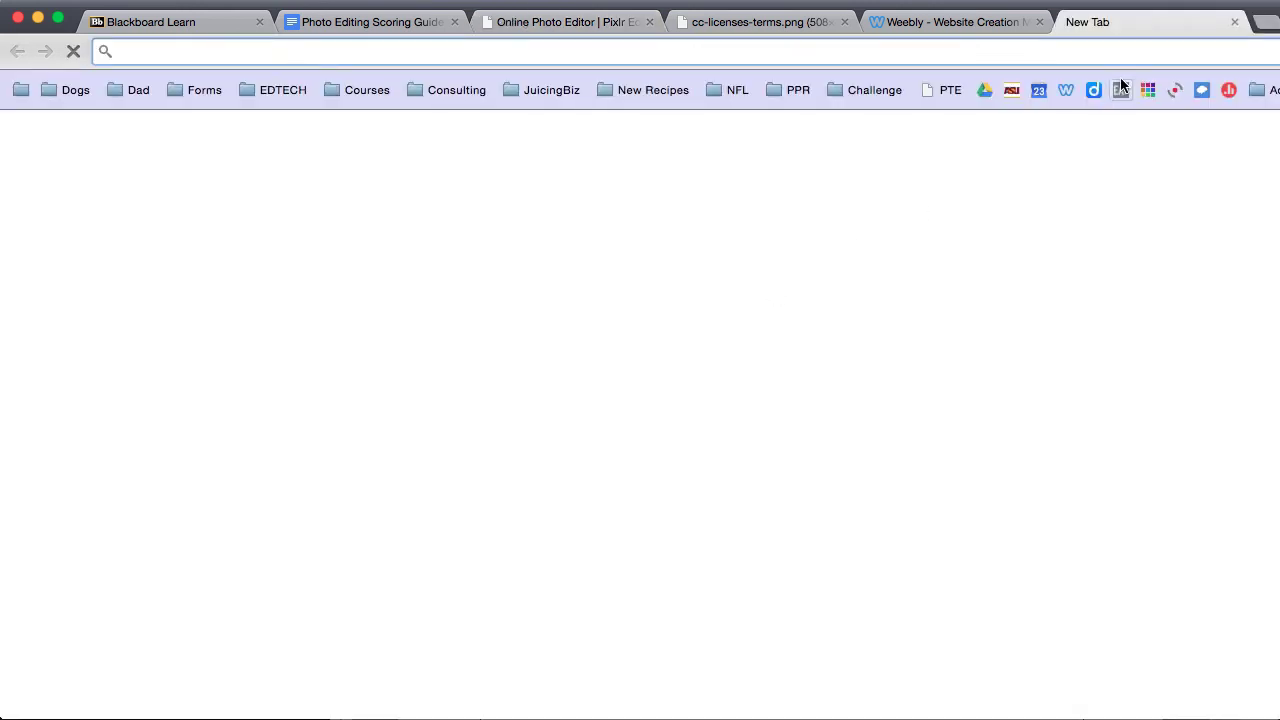
key(super+w)
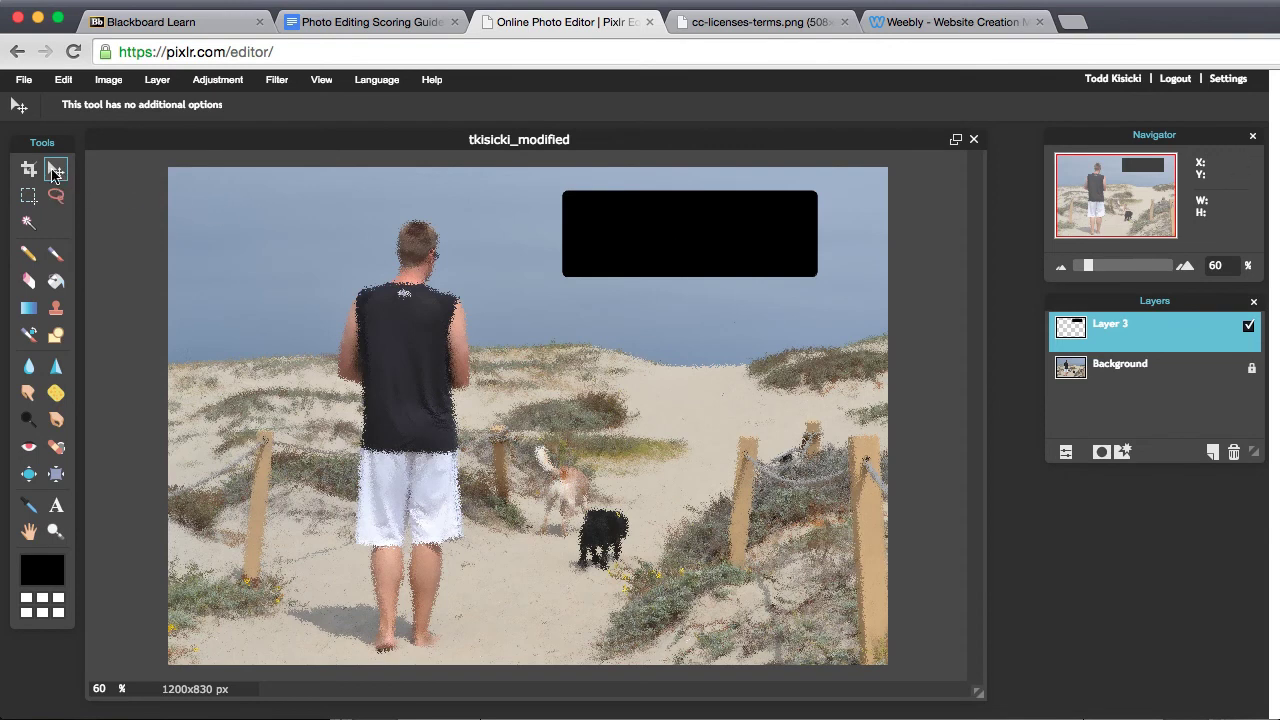
drag(726, 234, 782, 224)
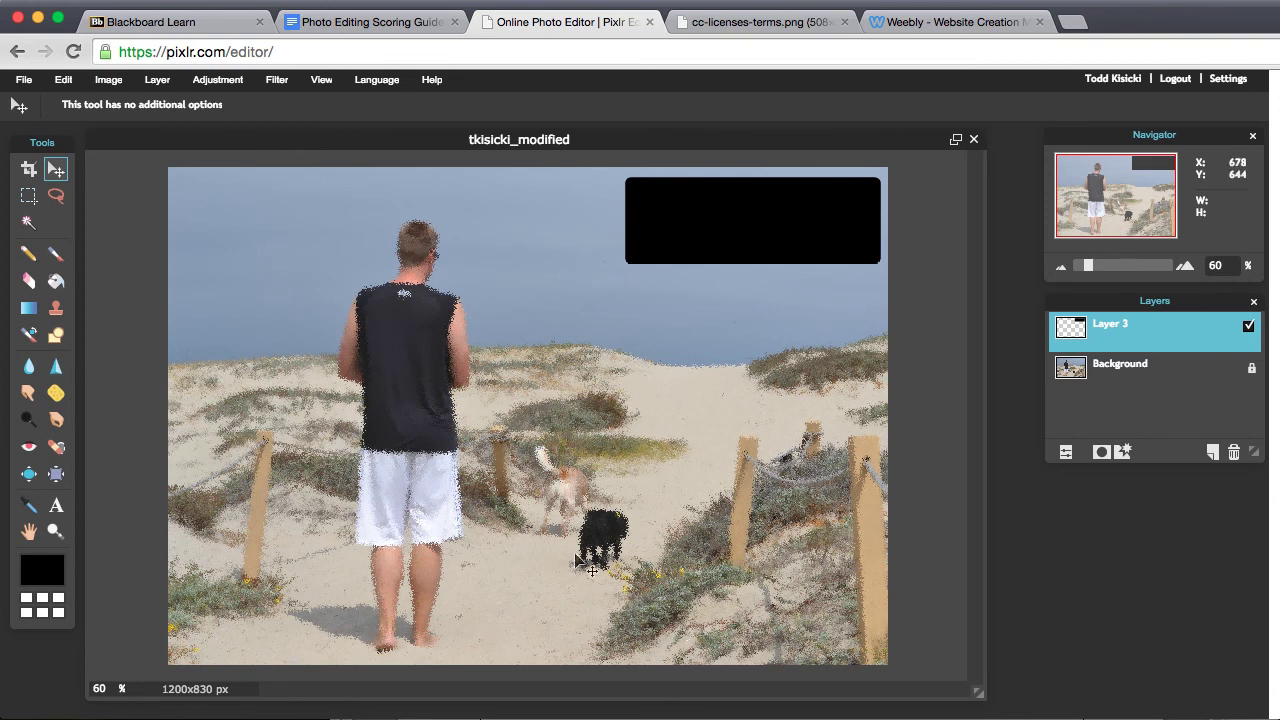
Add the centred two-line text "Pets and People" / "Remembered" over the black rectangle.
click(56, 508)
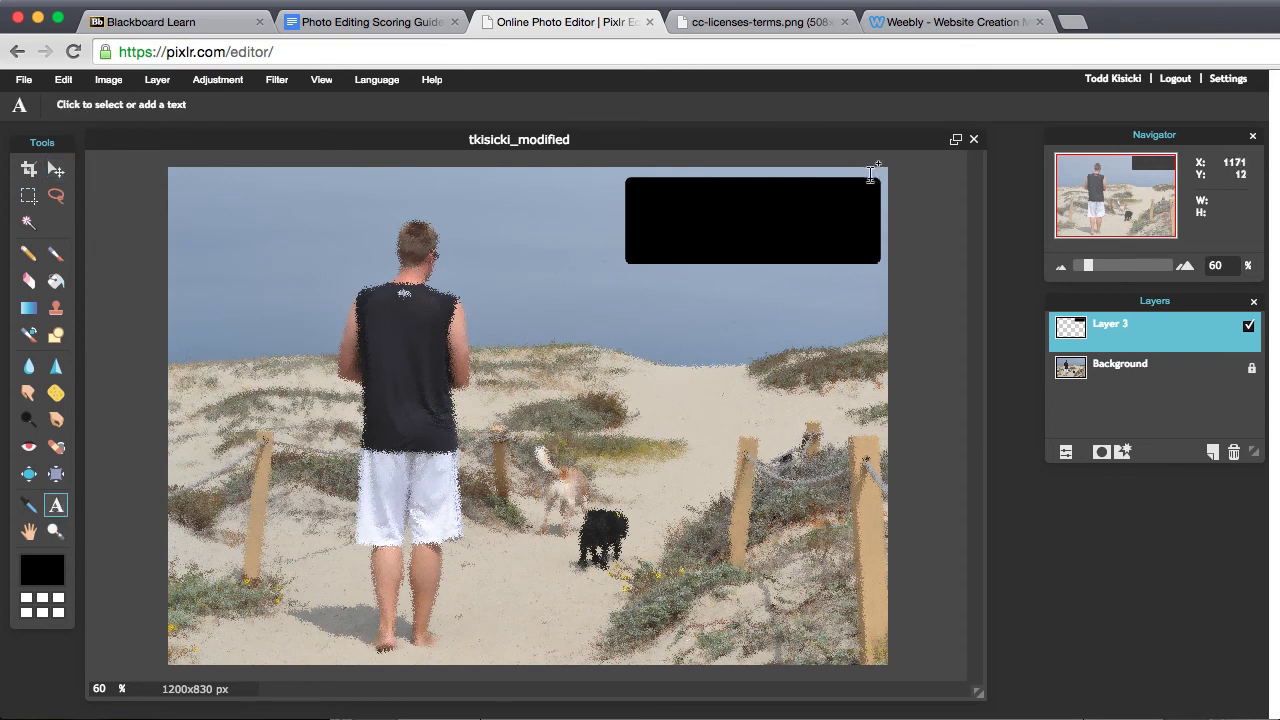
click(690, 217)
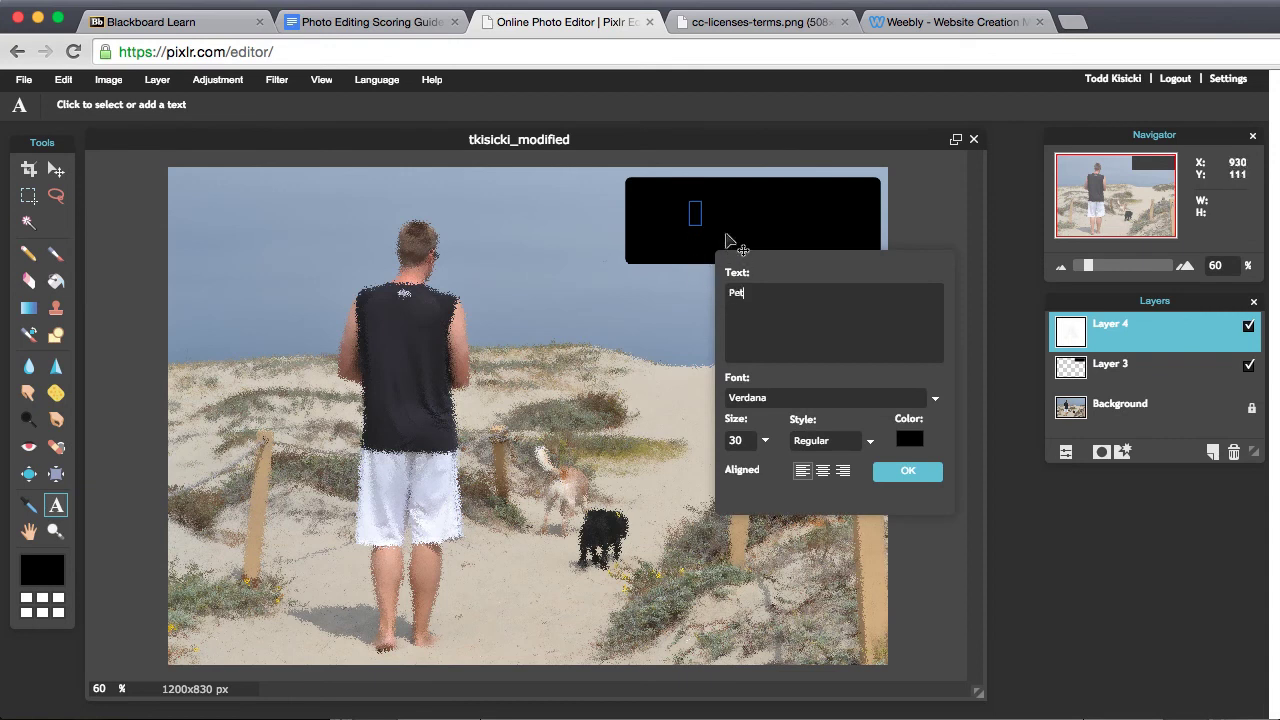
text(Pets and People)
key(Return)
text(Remembered)
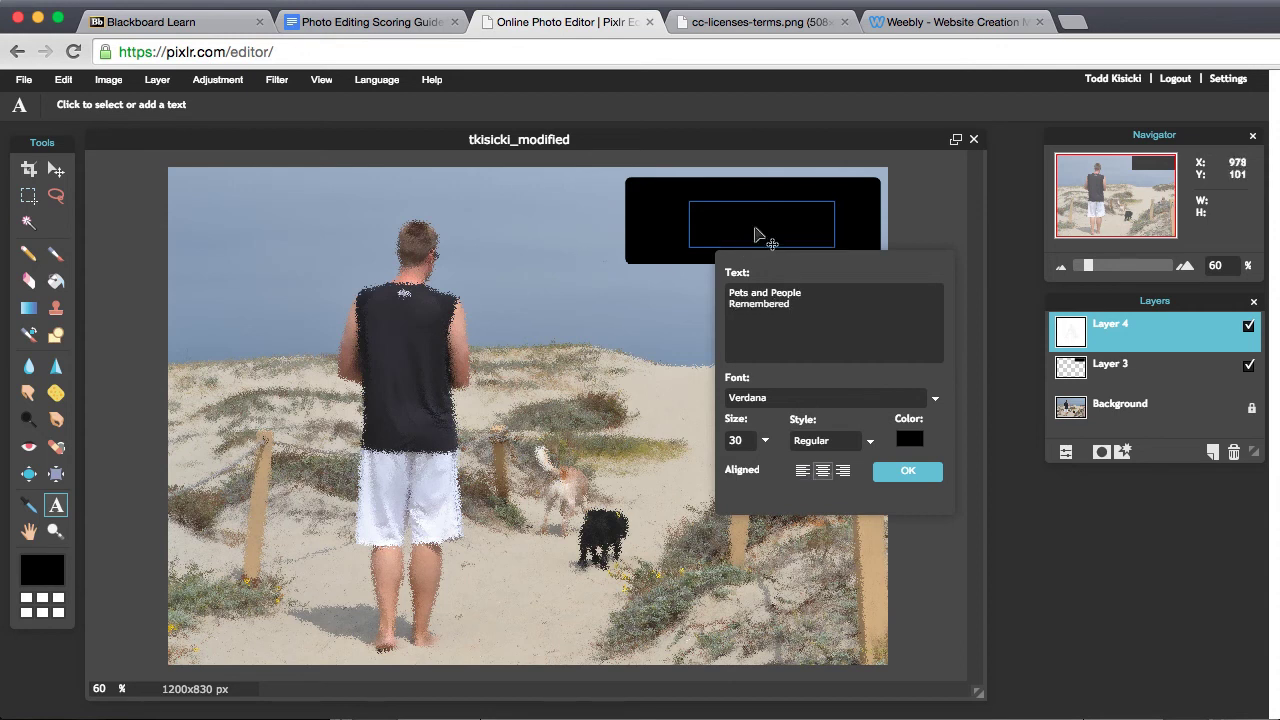
Set the text color to white (ffffff).
click(908, 440)
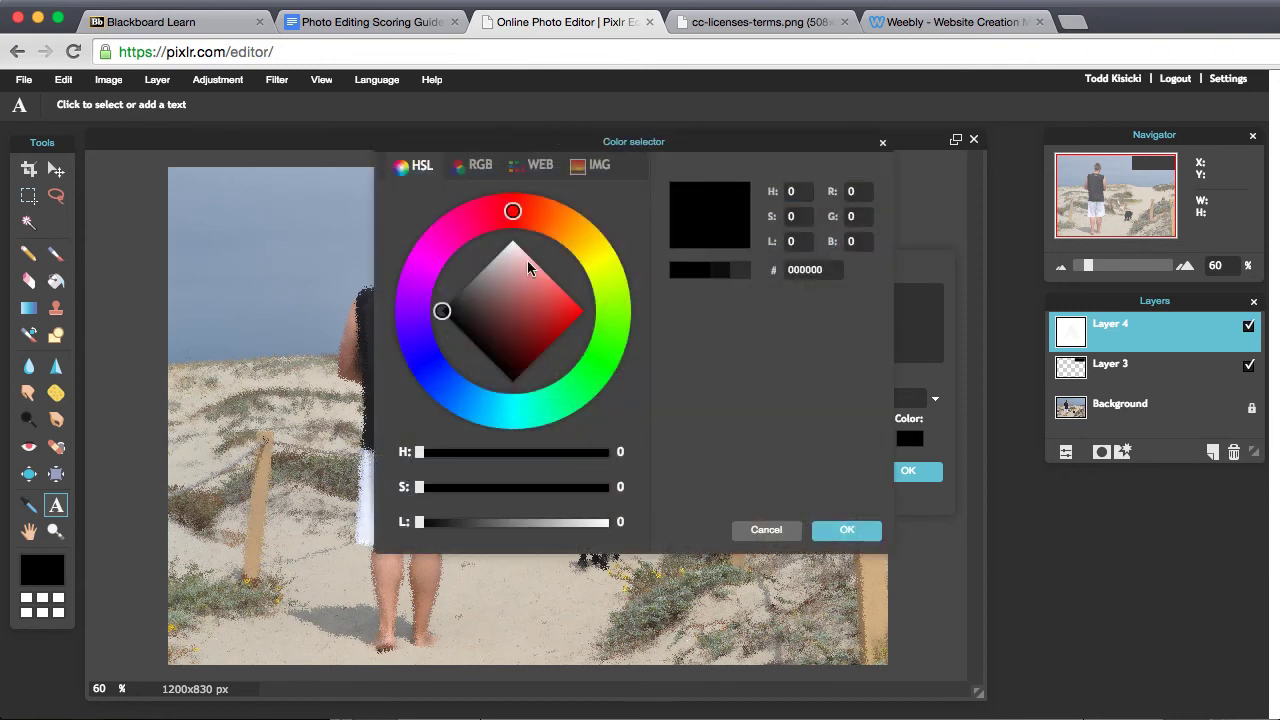
click(470, 165)
click(532, 166)
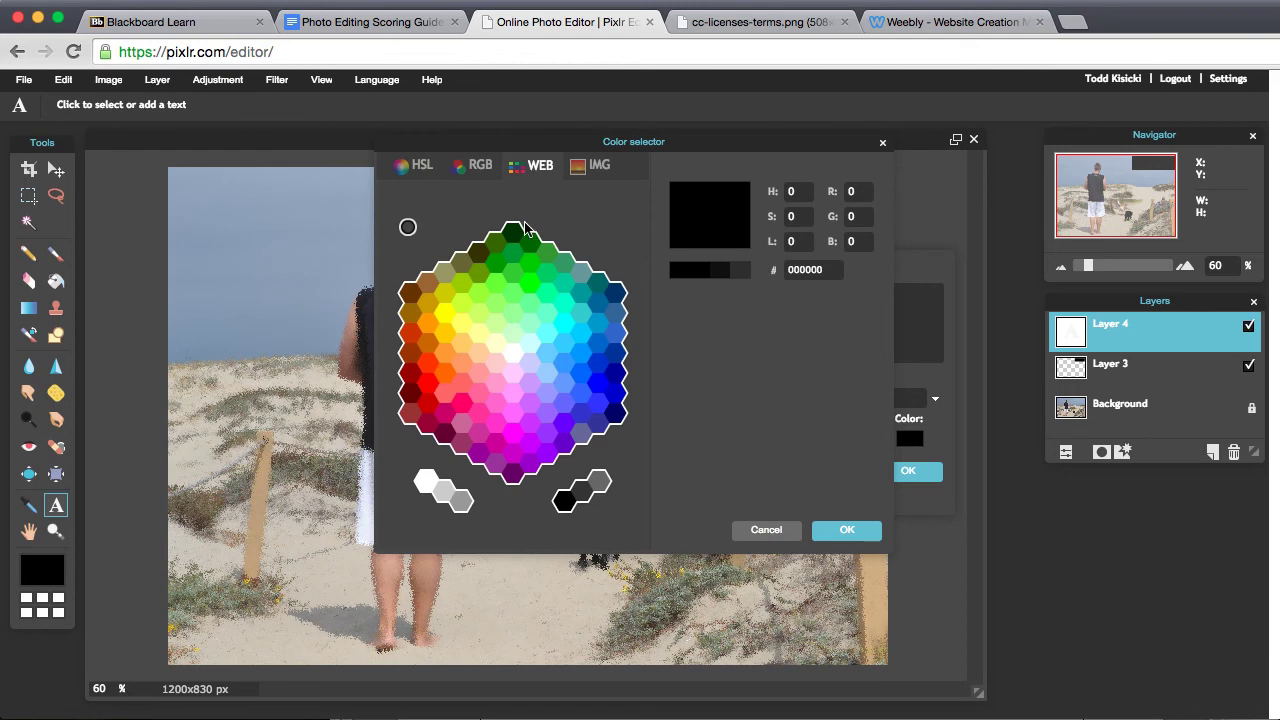
click(510, 349)
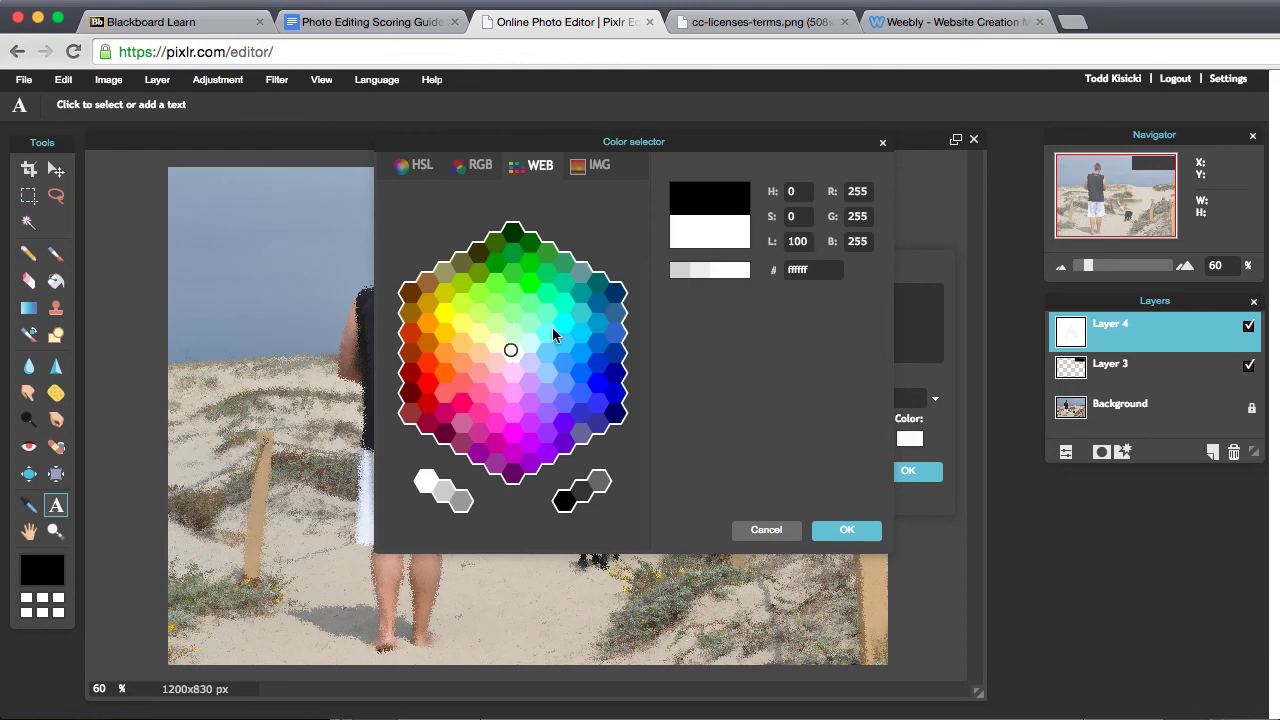
click(588, 167)
click(538, 166)
click(823, 531)
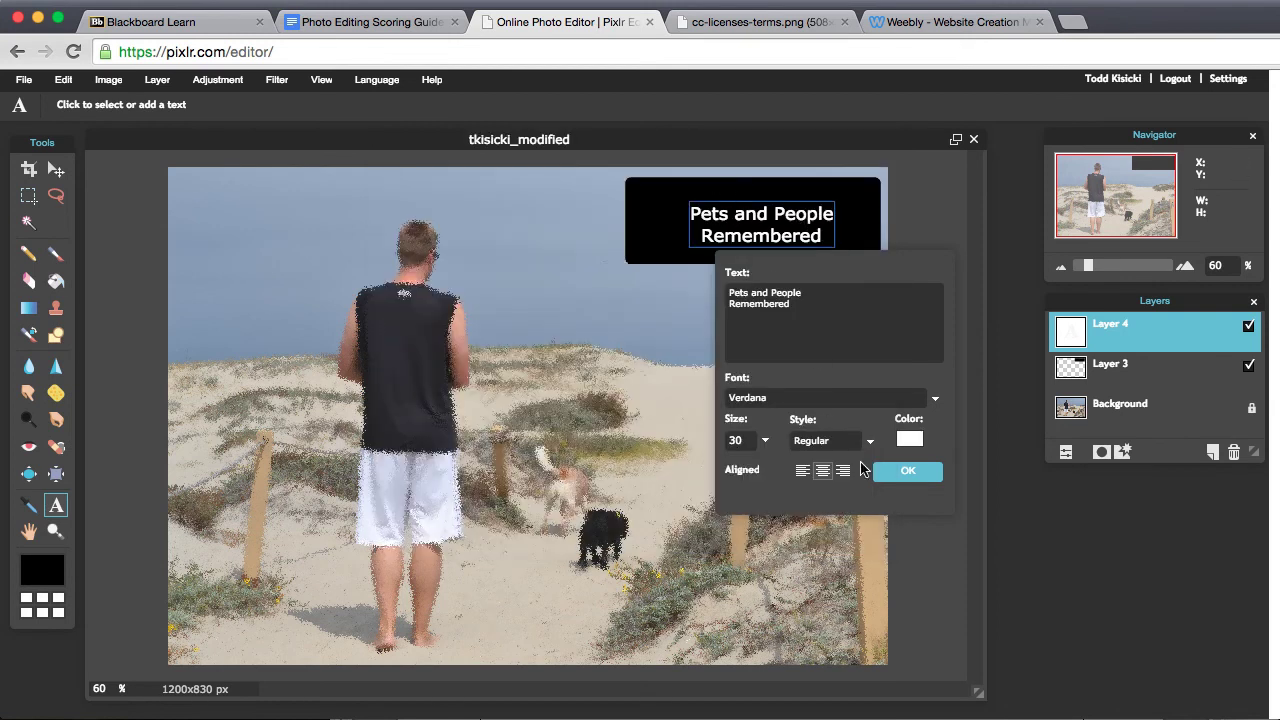
Enlarge the text to about size 41 and centre it on the black rectangle.
click(765, 442)
drag(692, 468, 697, 474)
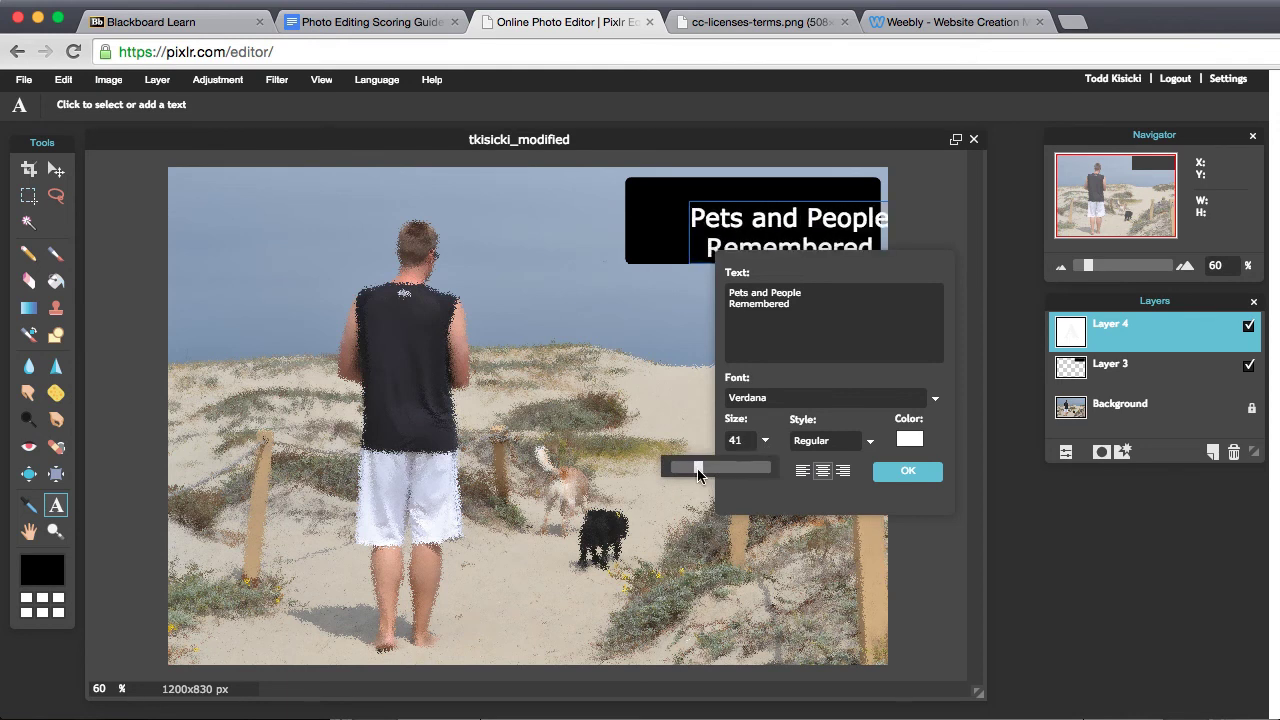
click(908, 471)
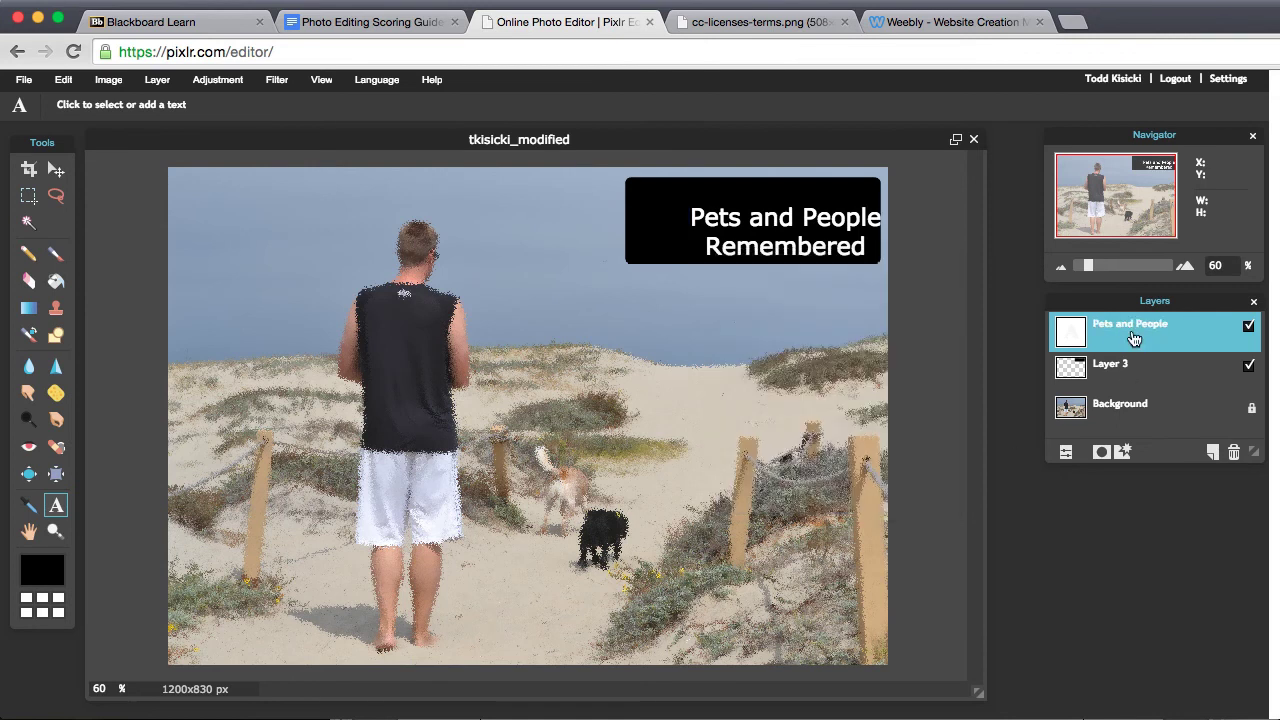
click(59, 172)
drag(804, 225, 772, 218)
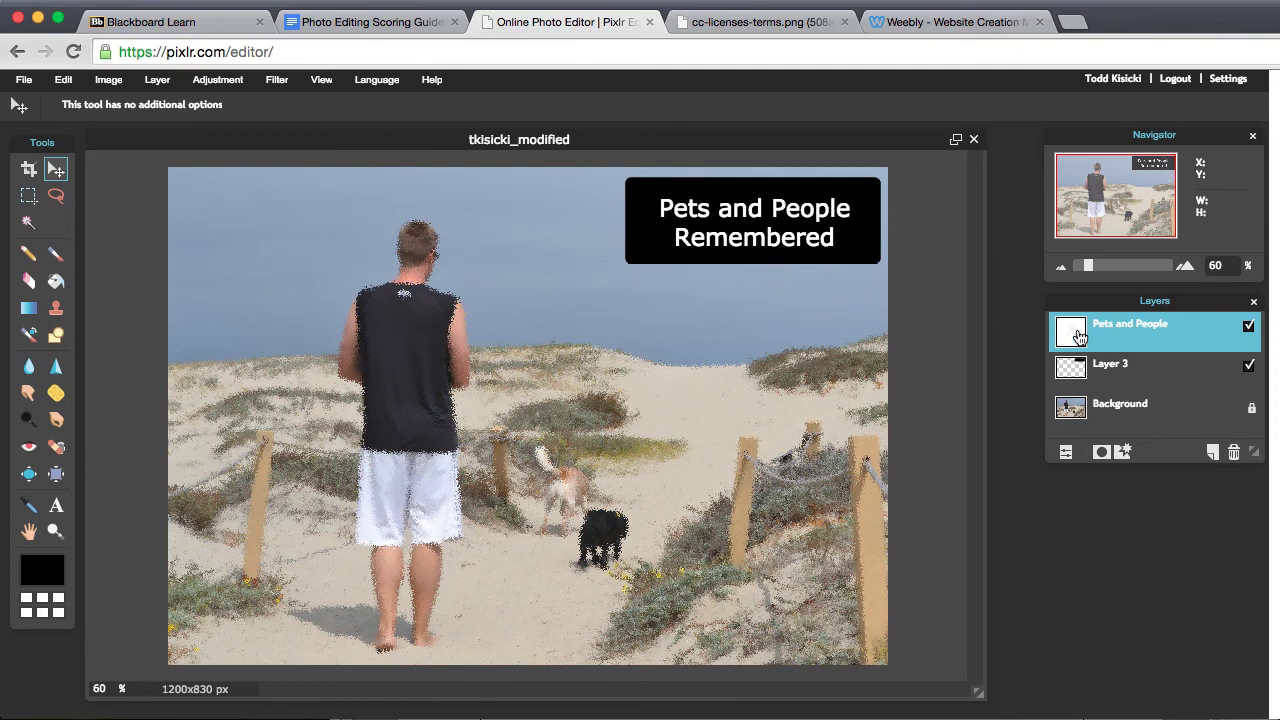
Hide and show the text layer and the rectangle layer in turn to examine what each one contains.
click(1249, 331)
click(1250, 330)
click(1249, 368)
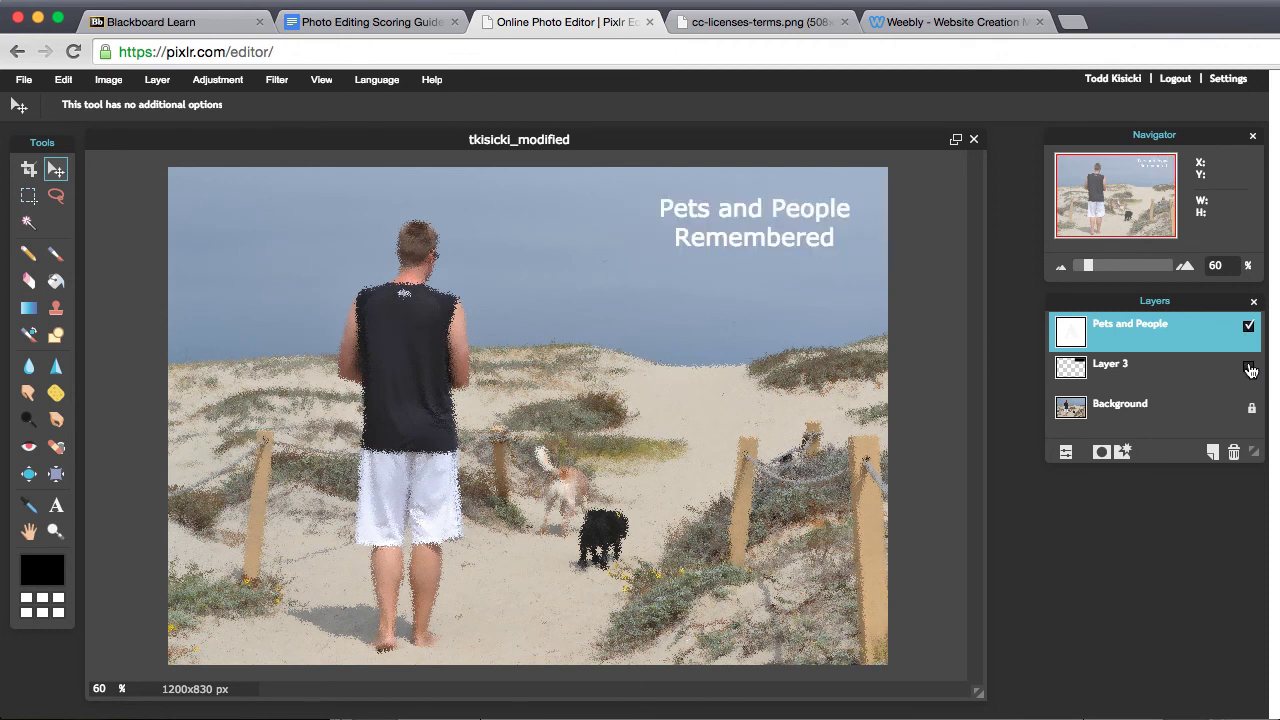
click(1249, 368)
click(1251, 327)
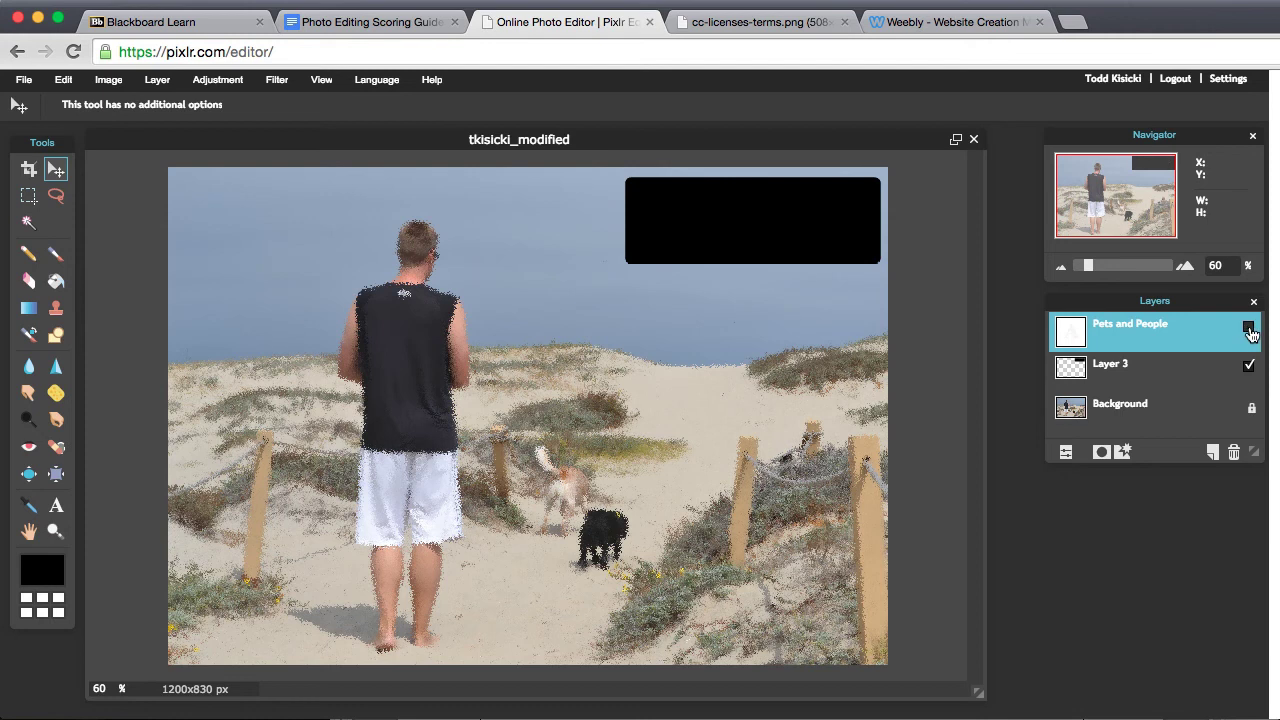
click(1249, 368)
click(1249, 368)
click(1249, 327)
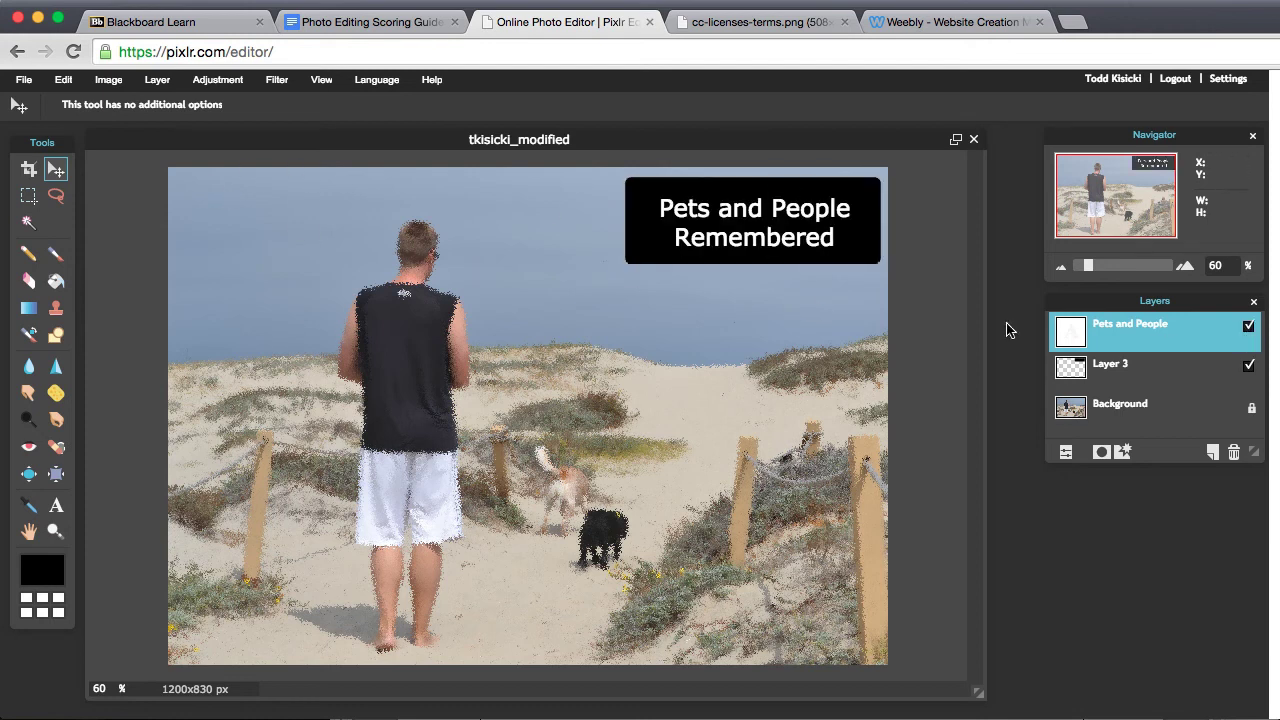
Move the black rectangle down off the text and back behind it, and recentre the text on it.
click(1107, 377)
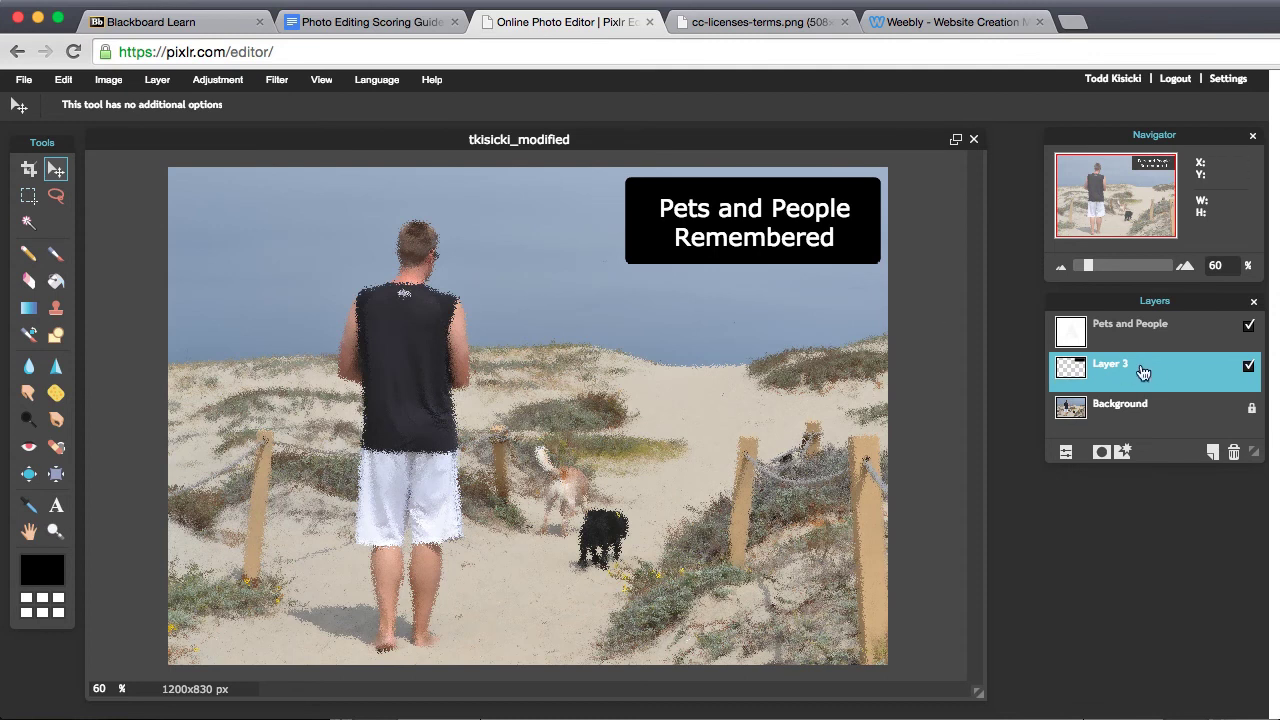
drag(676, 253, 655, 365)
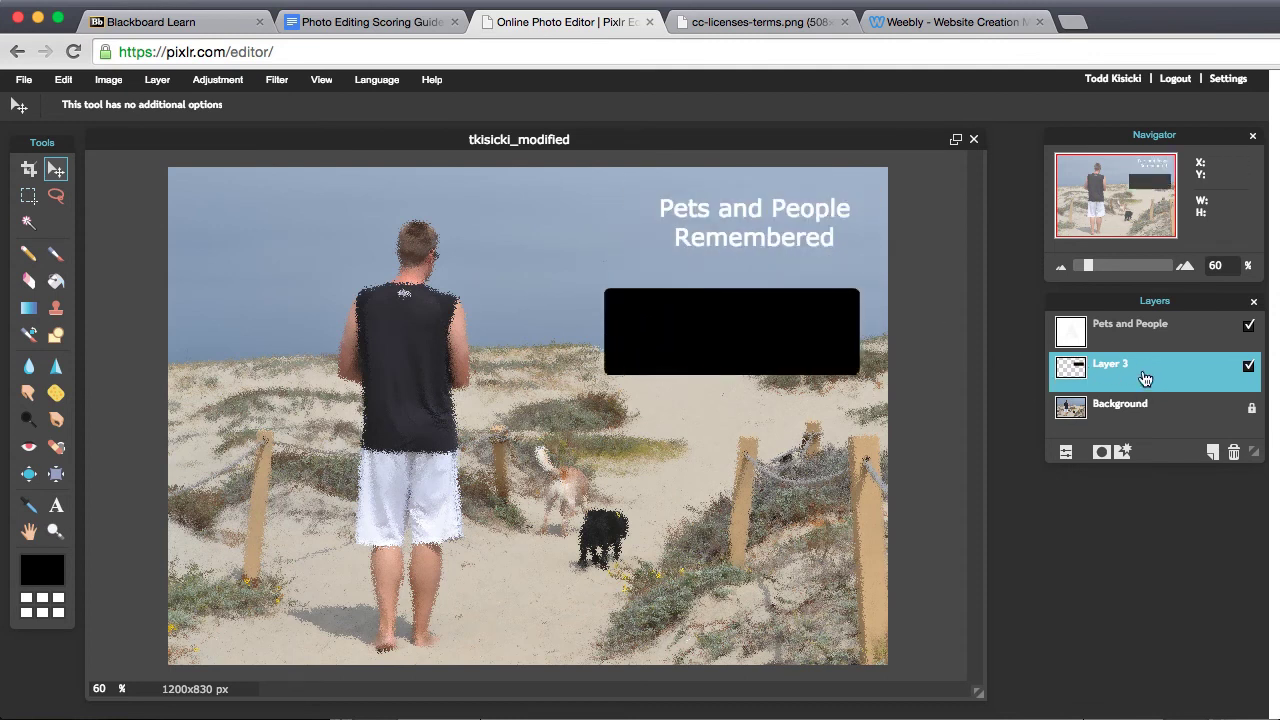
drag(766, 351, 806, 246)
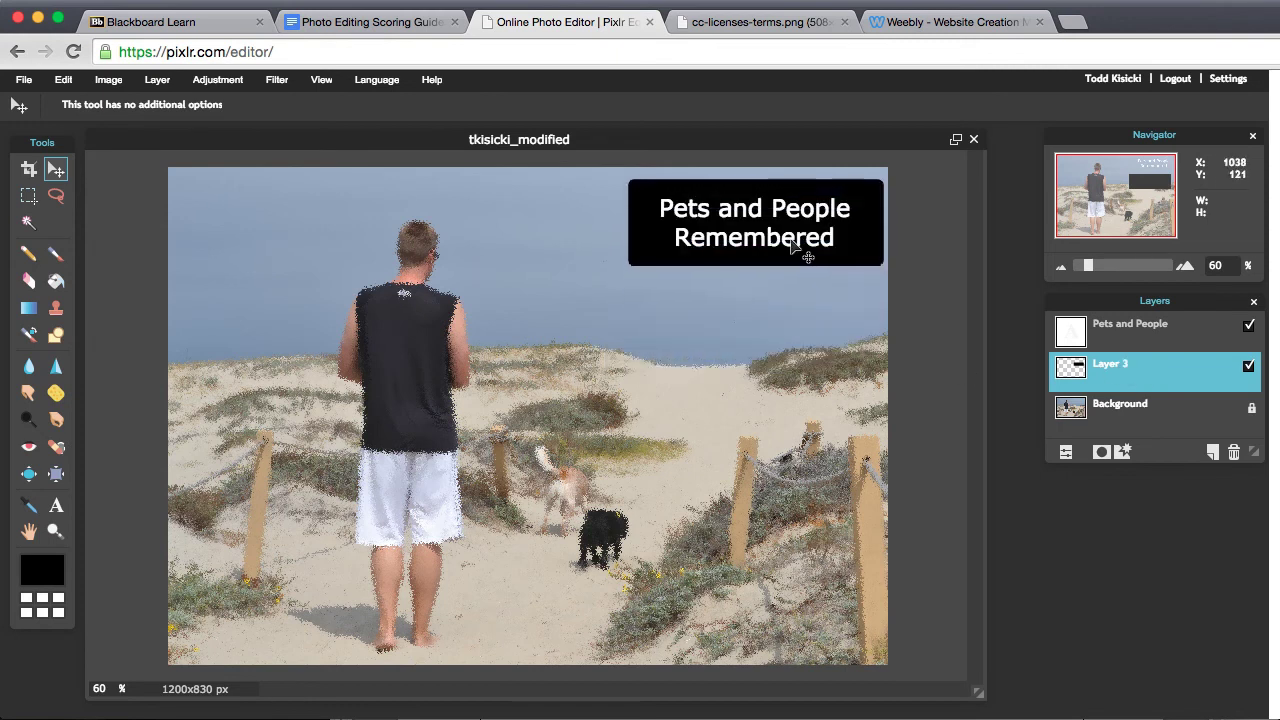
click(1124, 330)
mouse_move(794, 229)
mouse_down()
mouse_move(784, 290)
mouse_move(792, 230)
mouse_up()
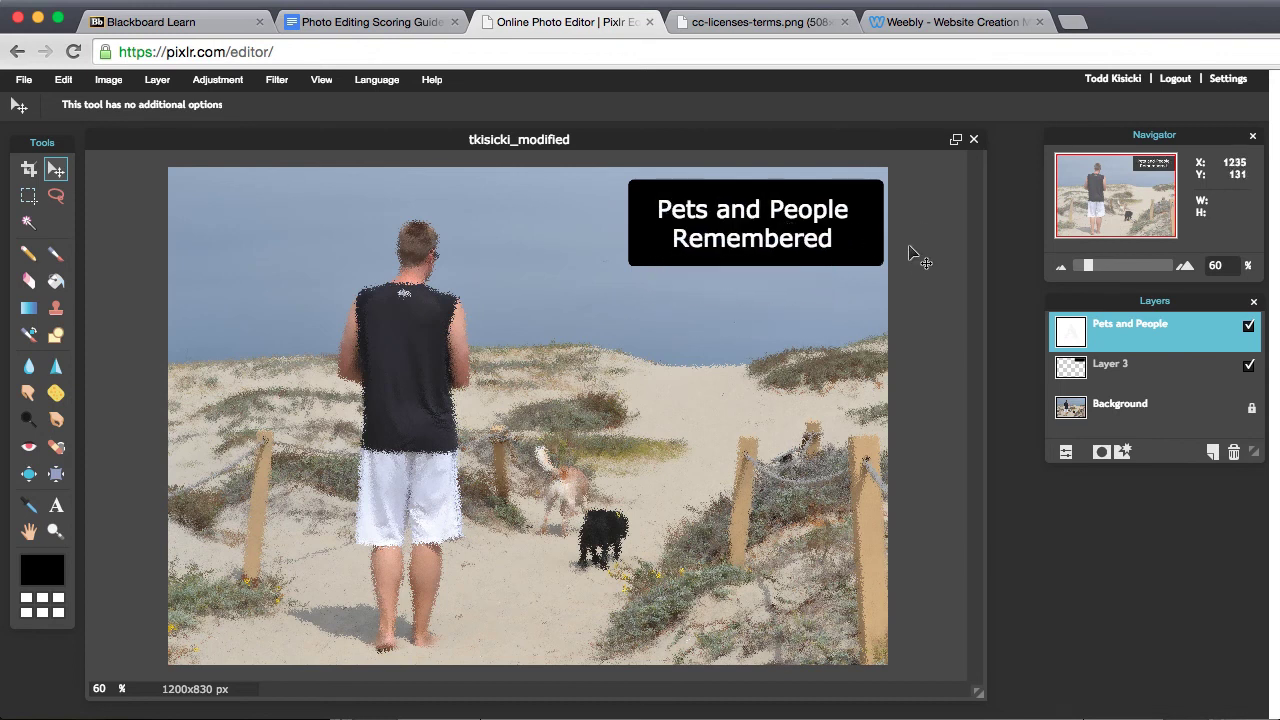
mouse_move(866, 249)
mouse_down()
mouse_move(814, 274)
mouse_move(865, 249)
mouse_up()
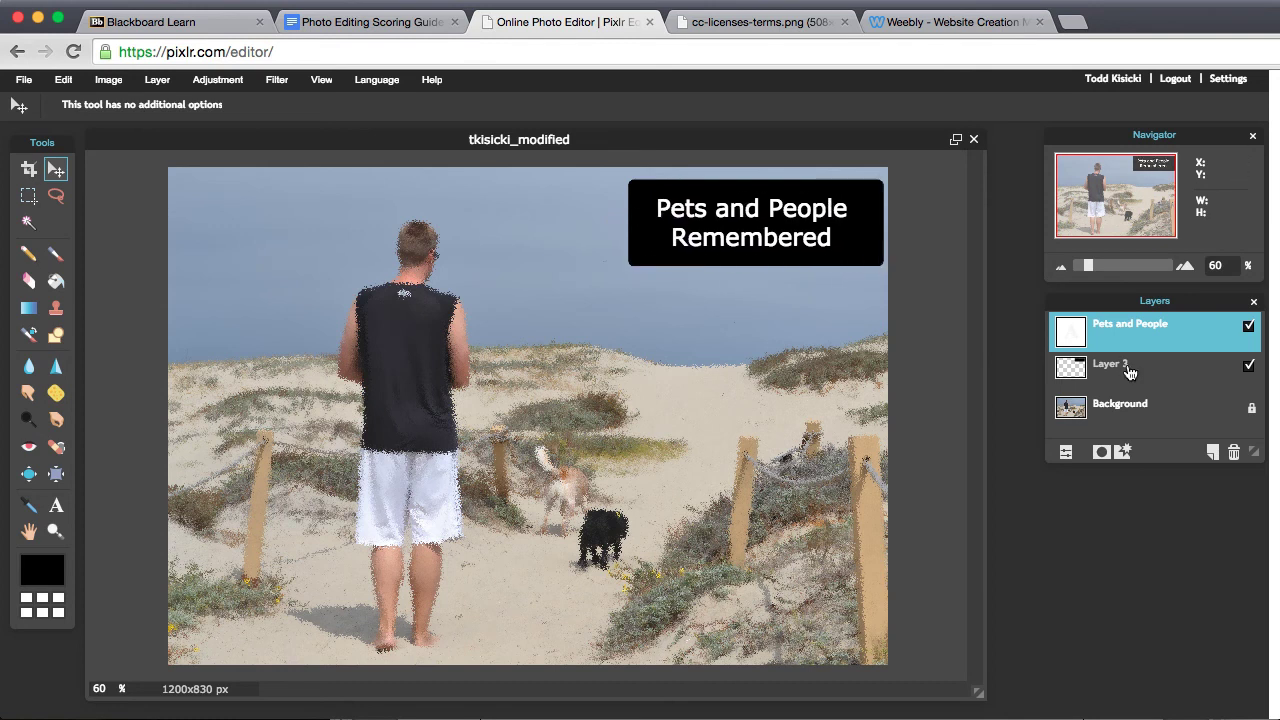
Rename the black rectangle's layer as Shape.
click(1114, 366)
click(1116, 367)
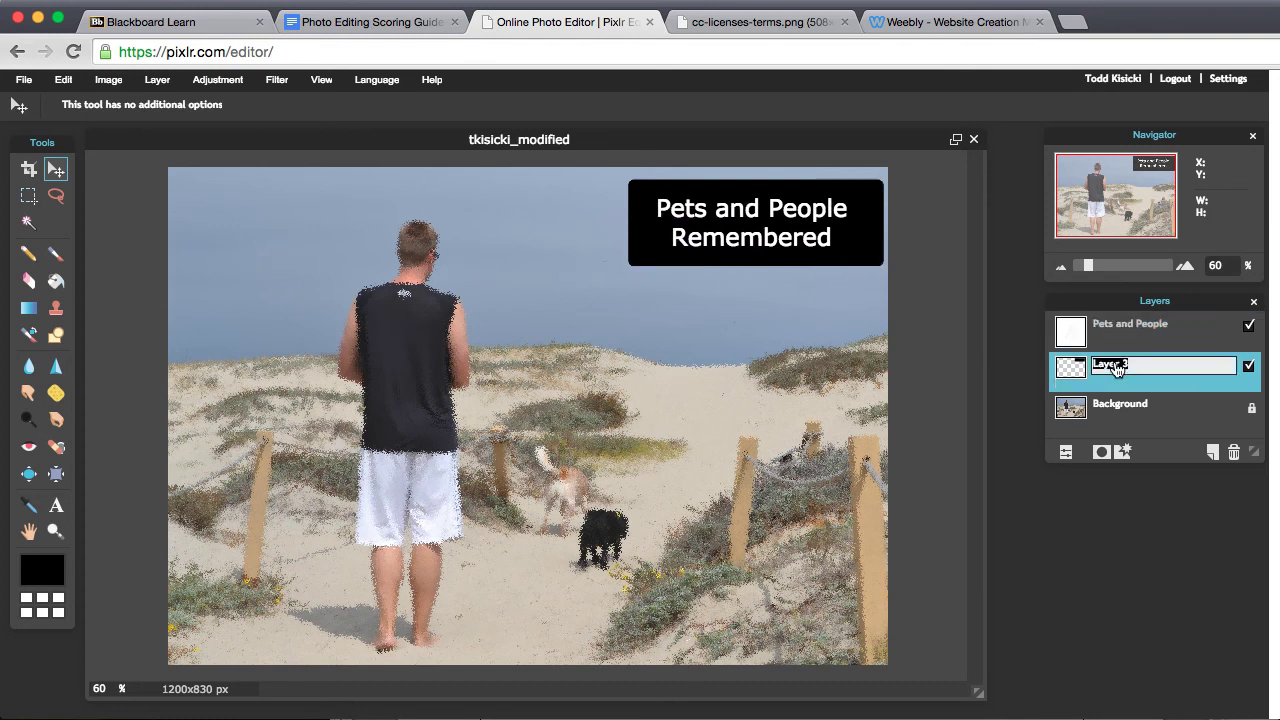
text(B)
key(super+Tab)
click(767, 564)
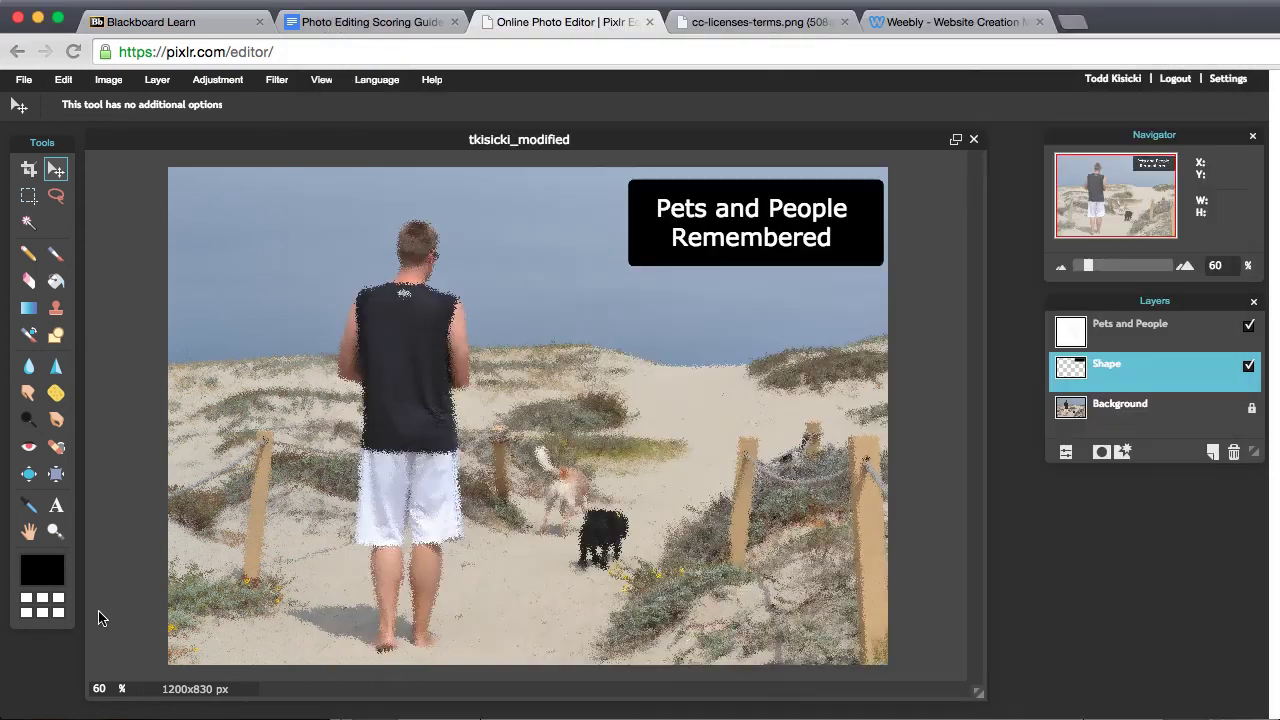
click(100, 615)
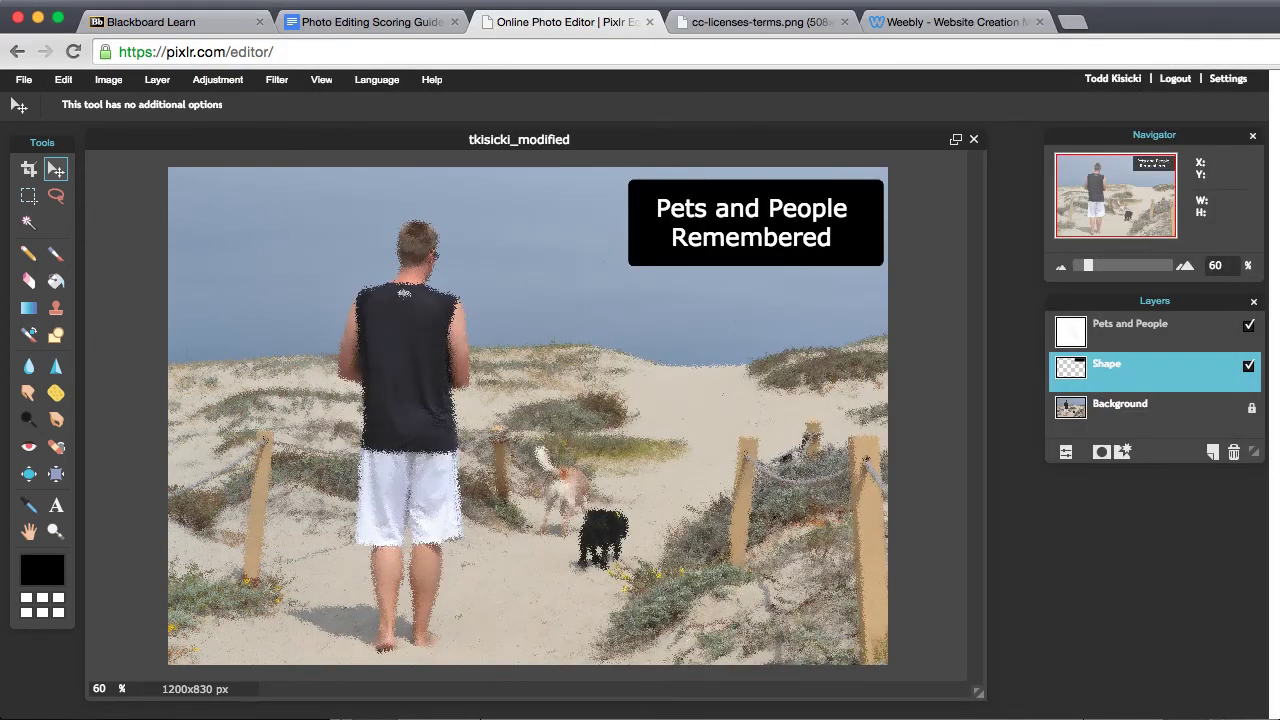
Check the remaining layer requirements in the Word form, and bring up the cc-licenses-terms.png image of Creative Commons licenses.
key(super+Tab)
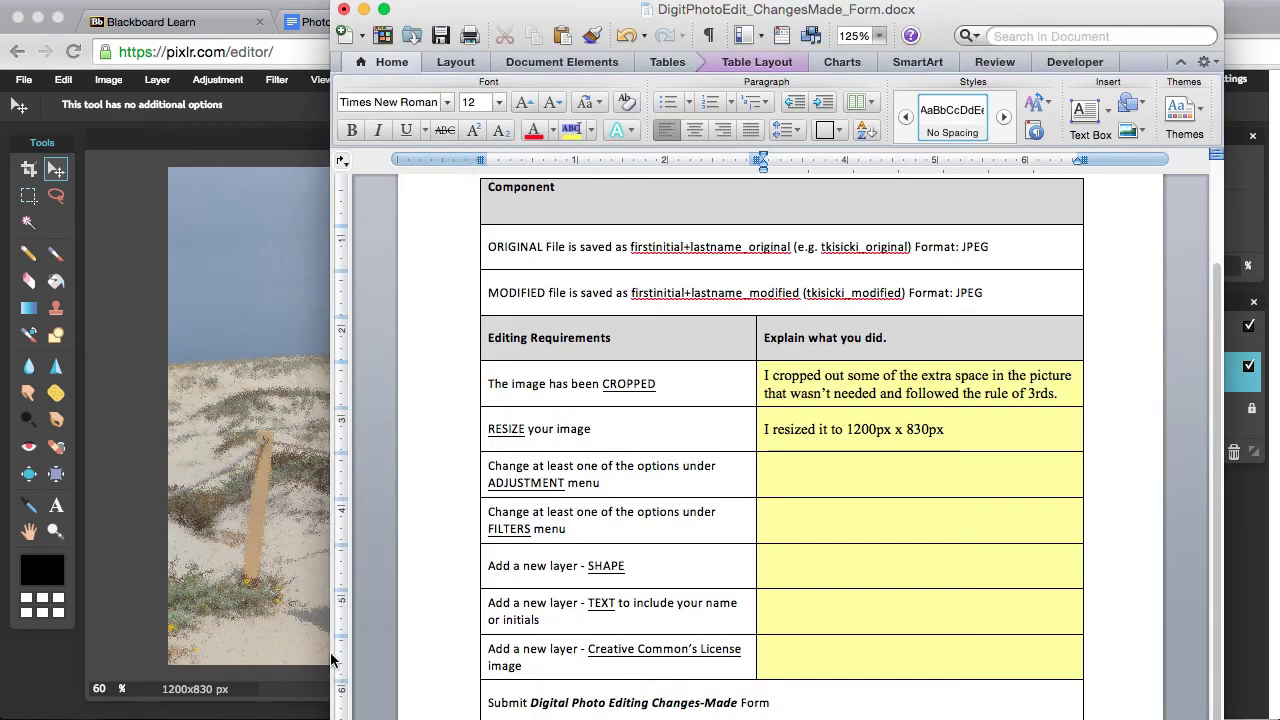
click(220, 632)
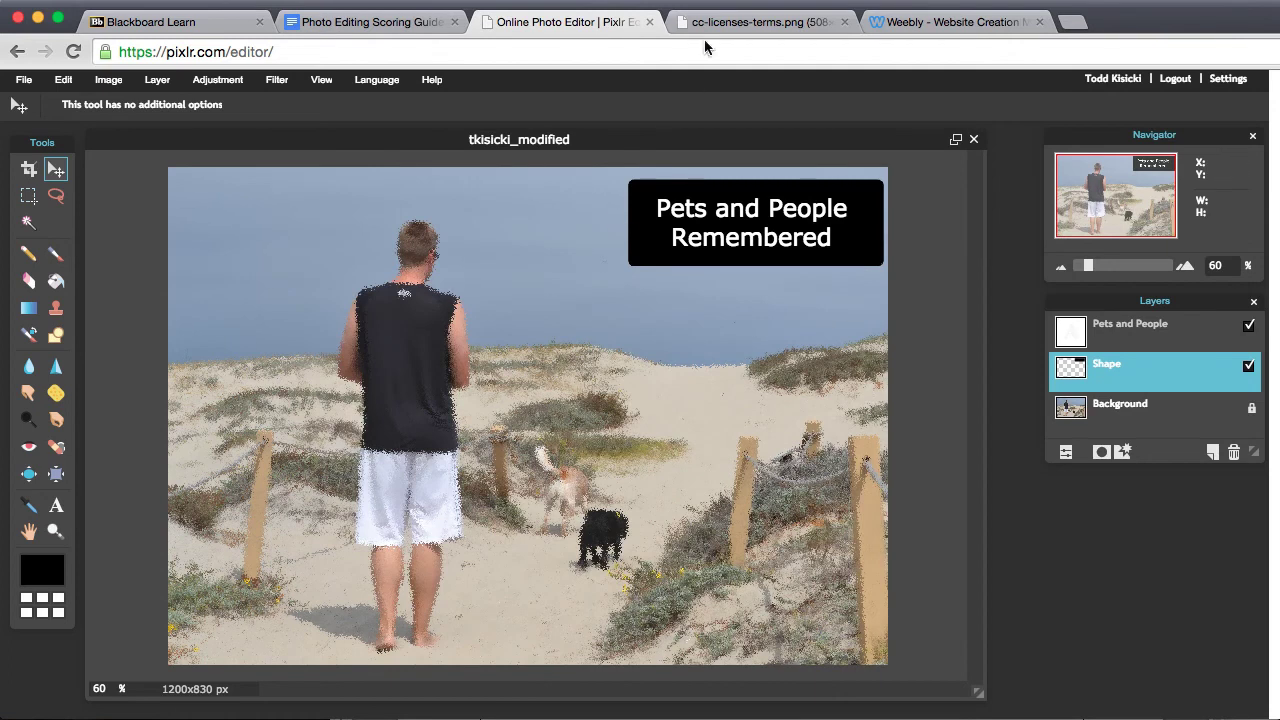
click(711, 22)
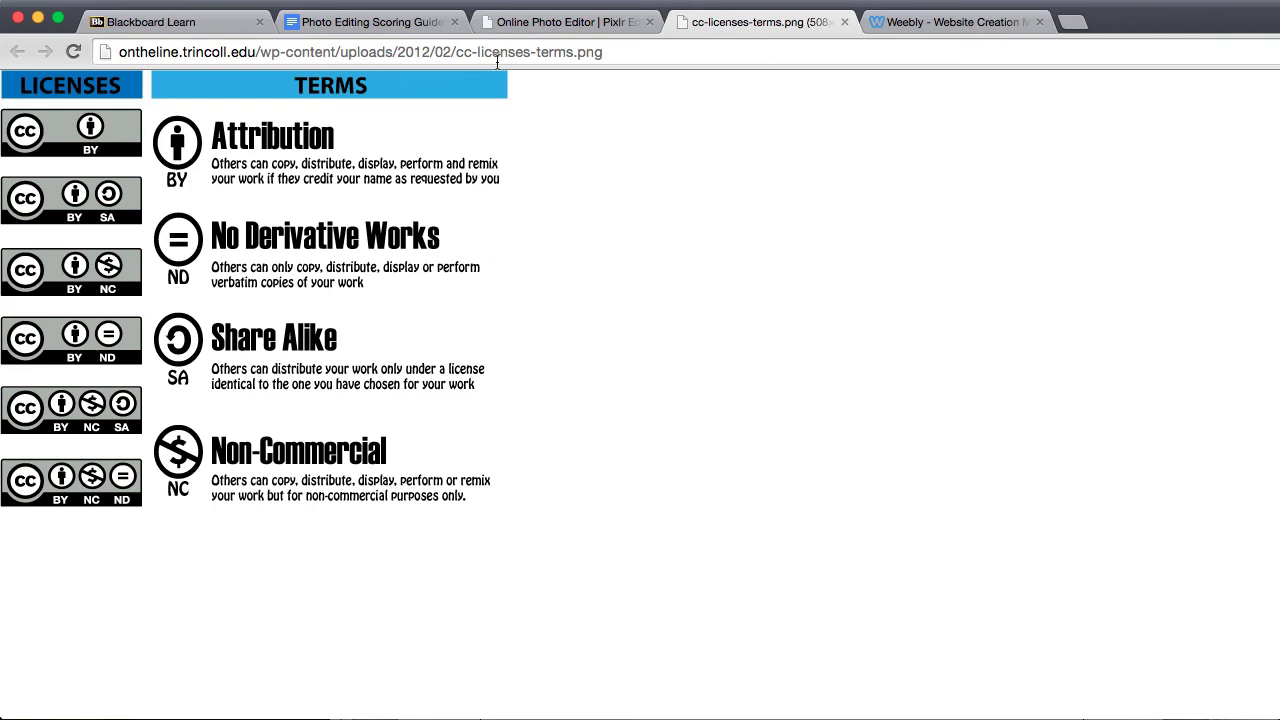
Try to save the cc-licenses-terms image of Creative Commons licenses to the Desktop.
click(600, 21)
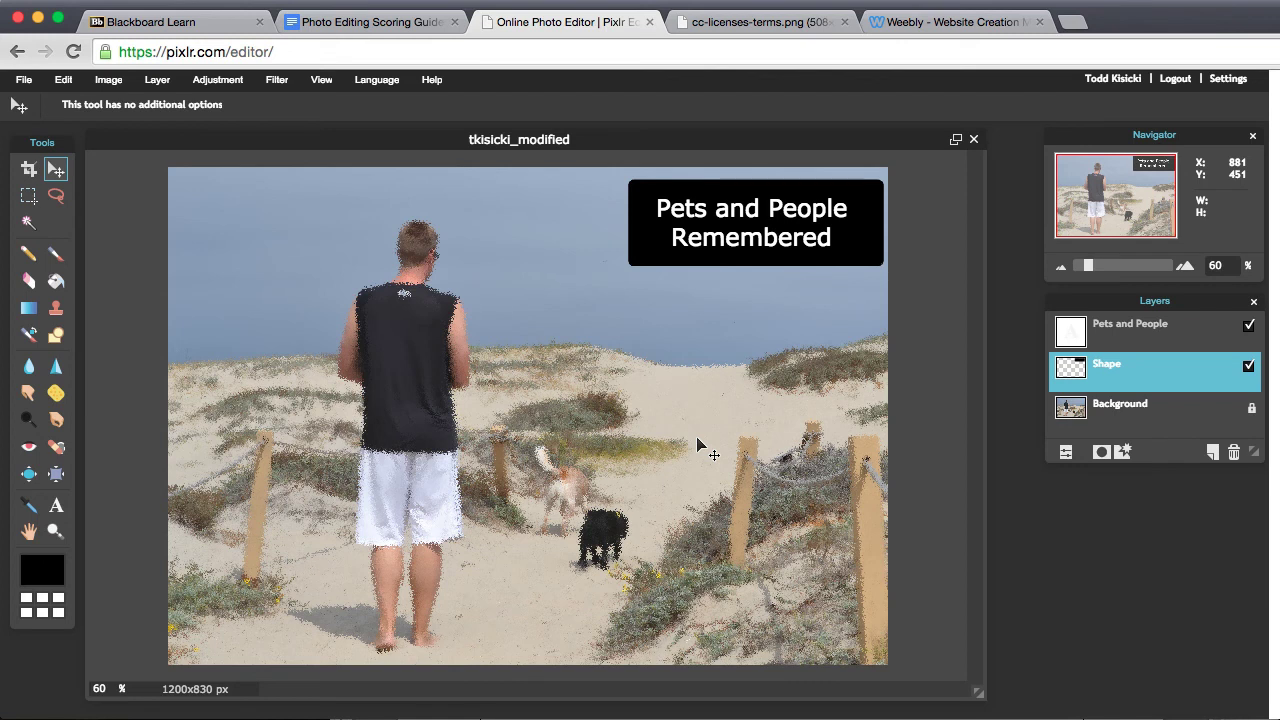
click(750, 24)
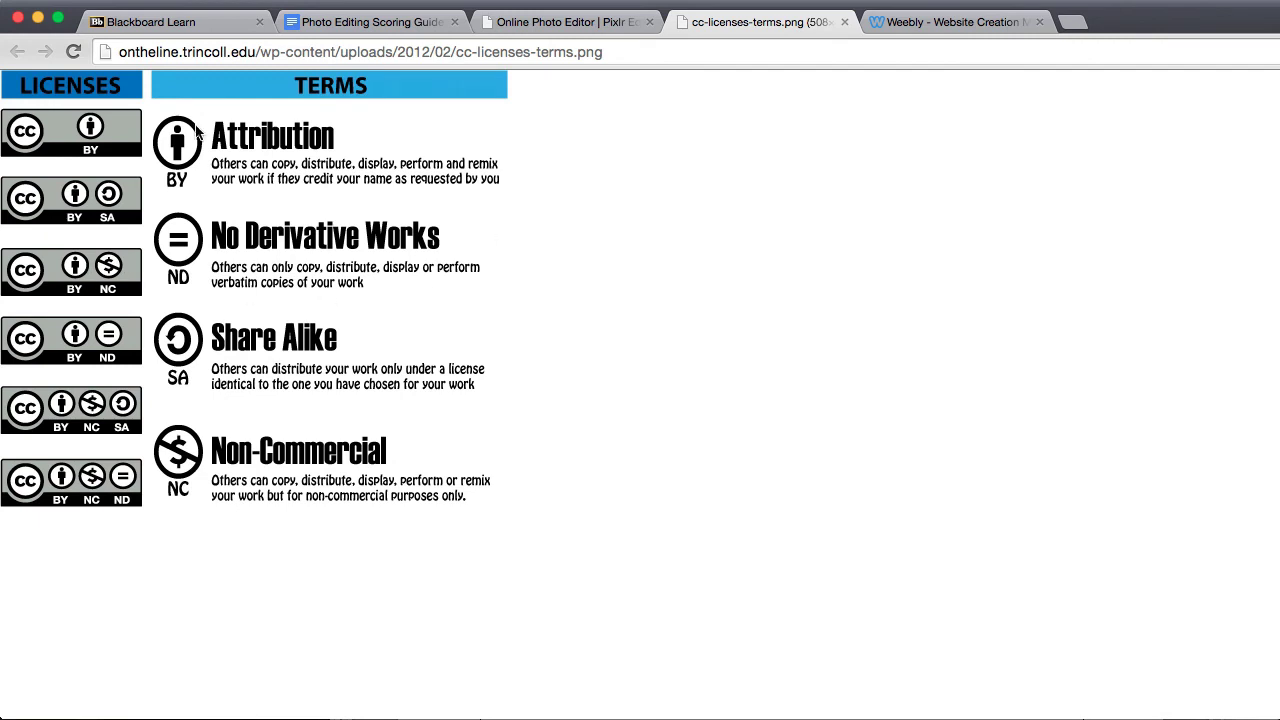
right_click(108, 276)
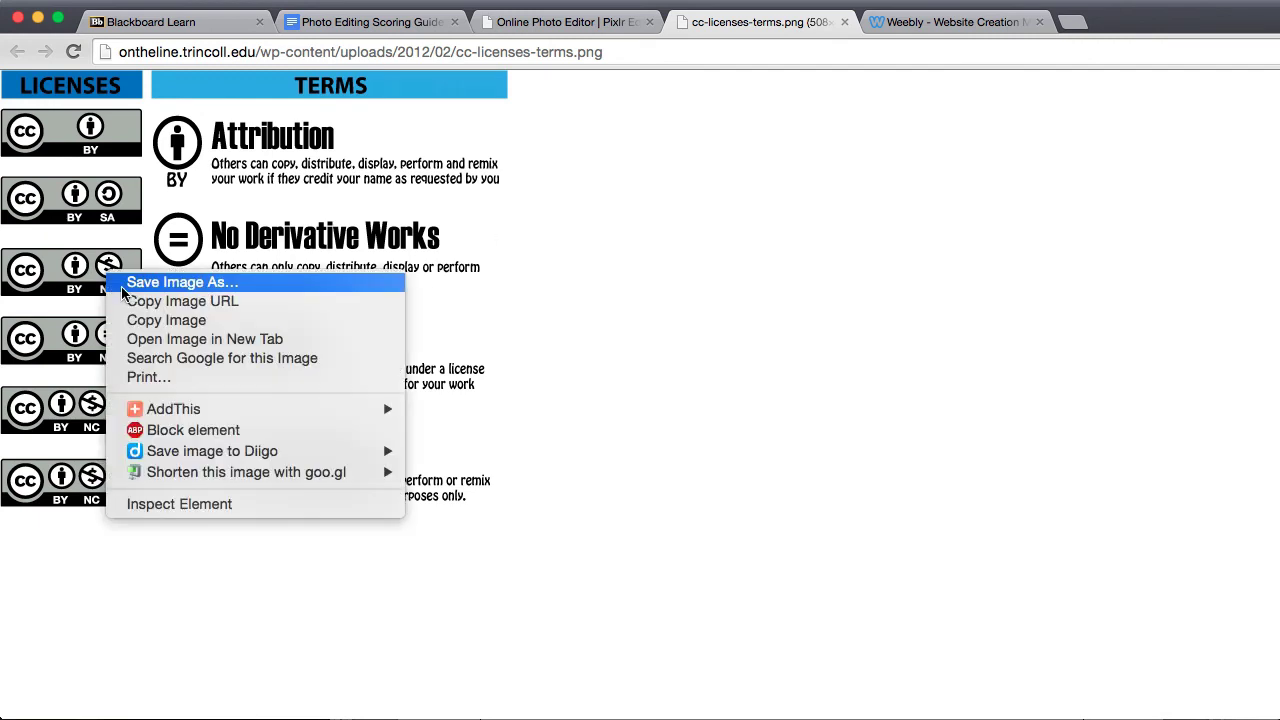
click(123, 286)
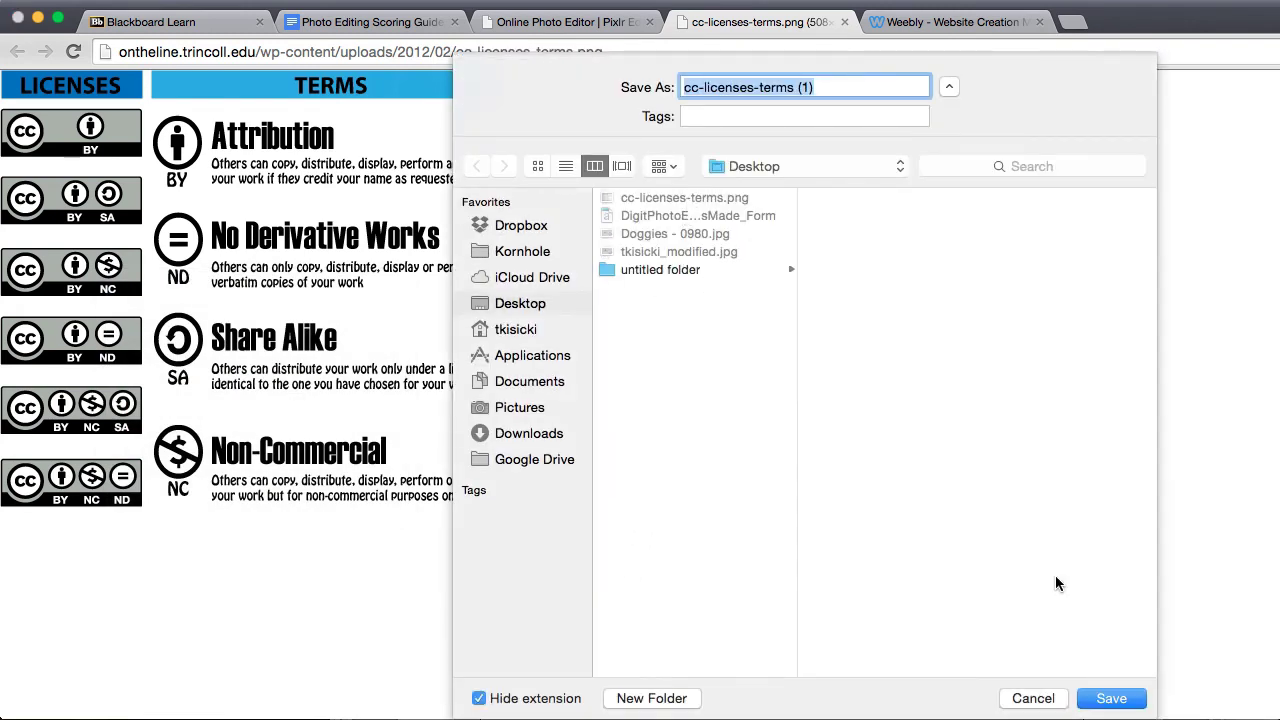
click(1100, 697)
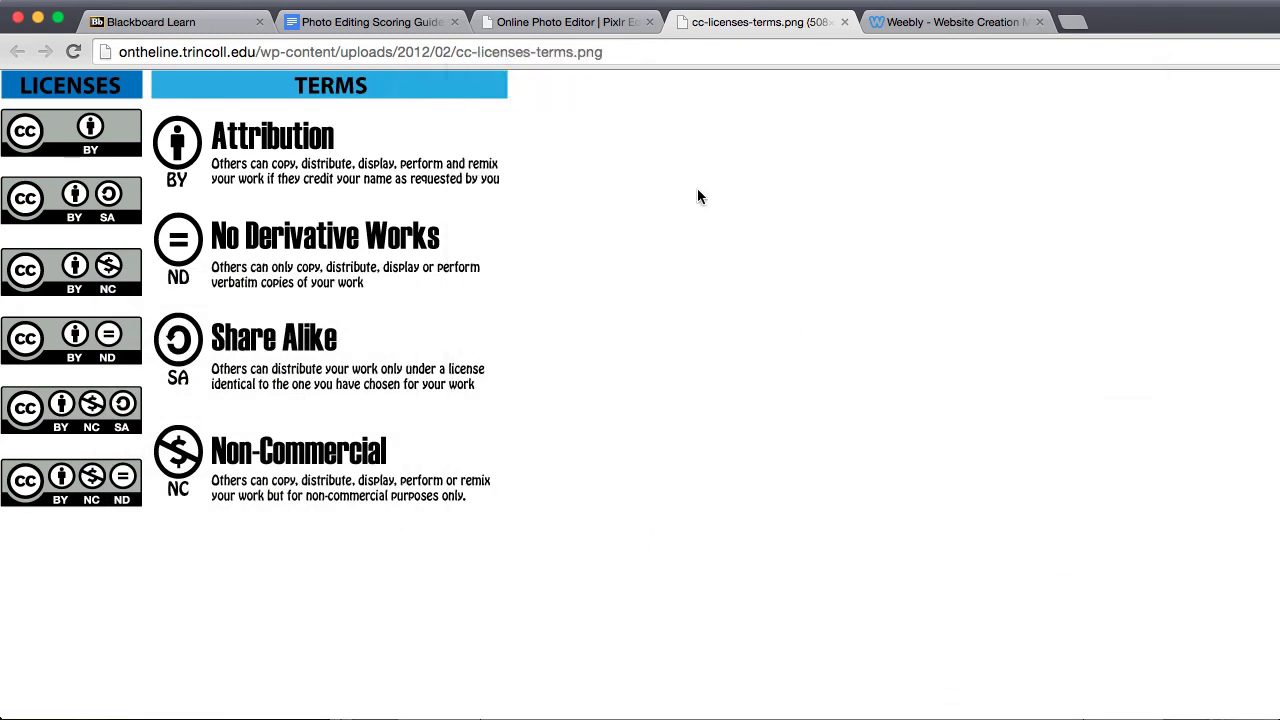
Save the edited photo to the Desktop as a JPEG at quality 80, replacing the earlier modified version.
click(579, 22)
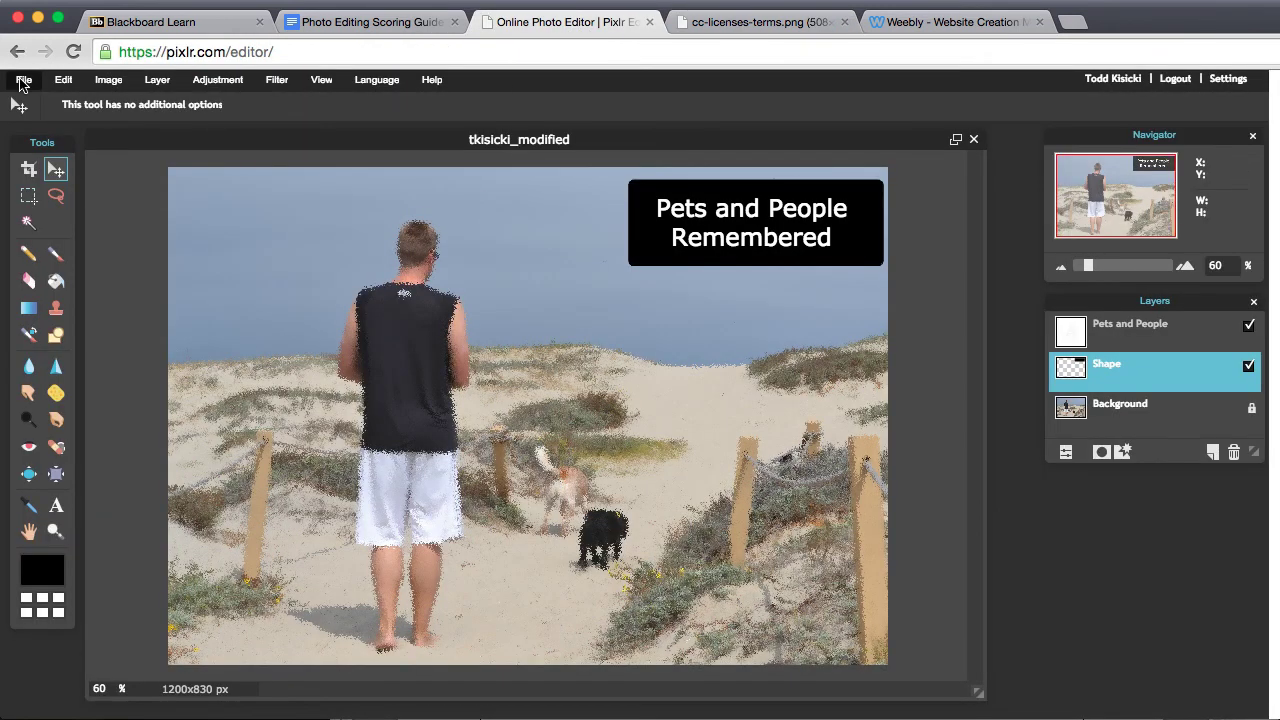
click(23, 81)
click(40, 181)
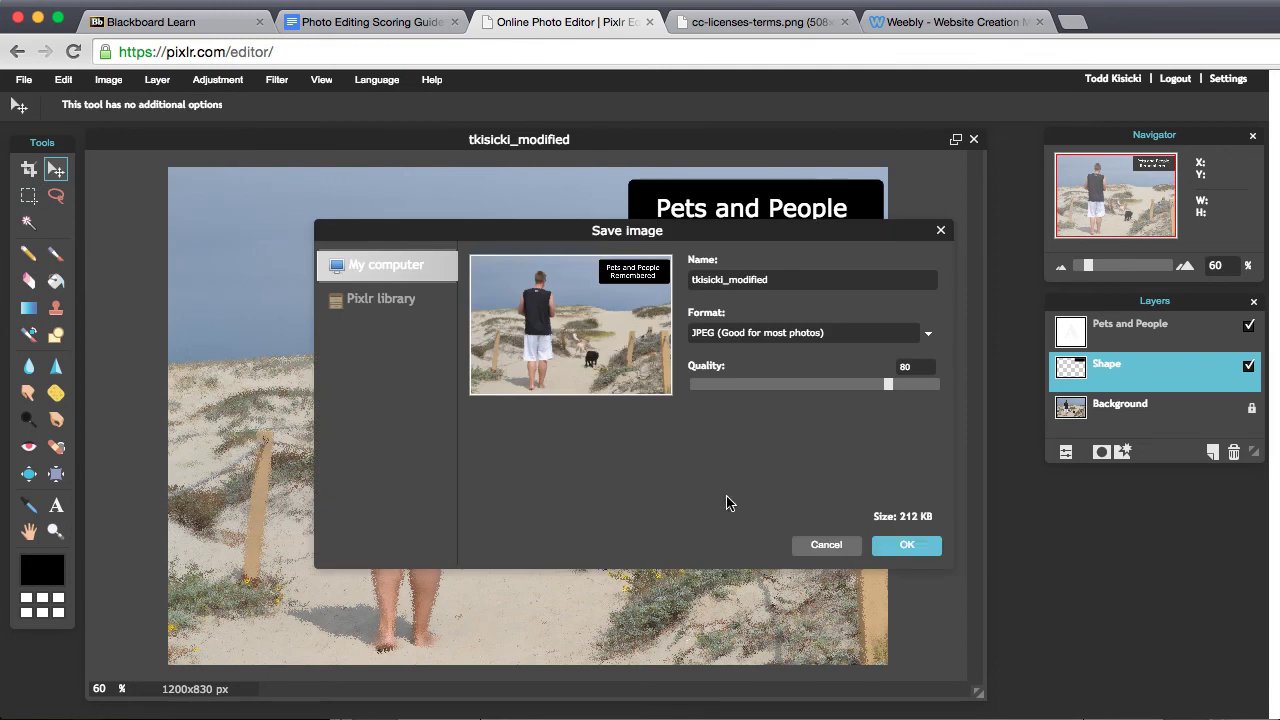
click(906, 544)
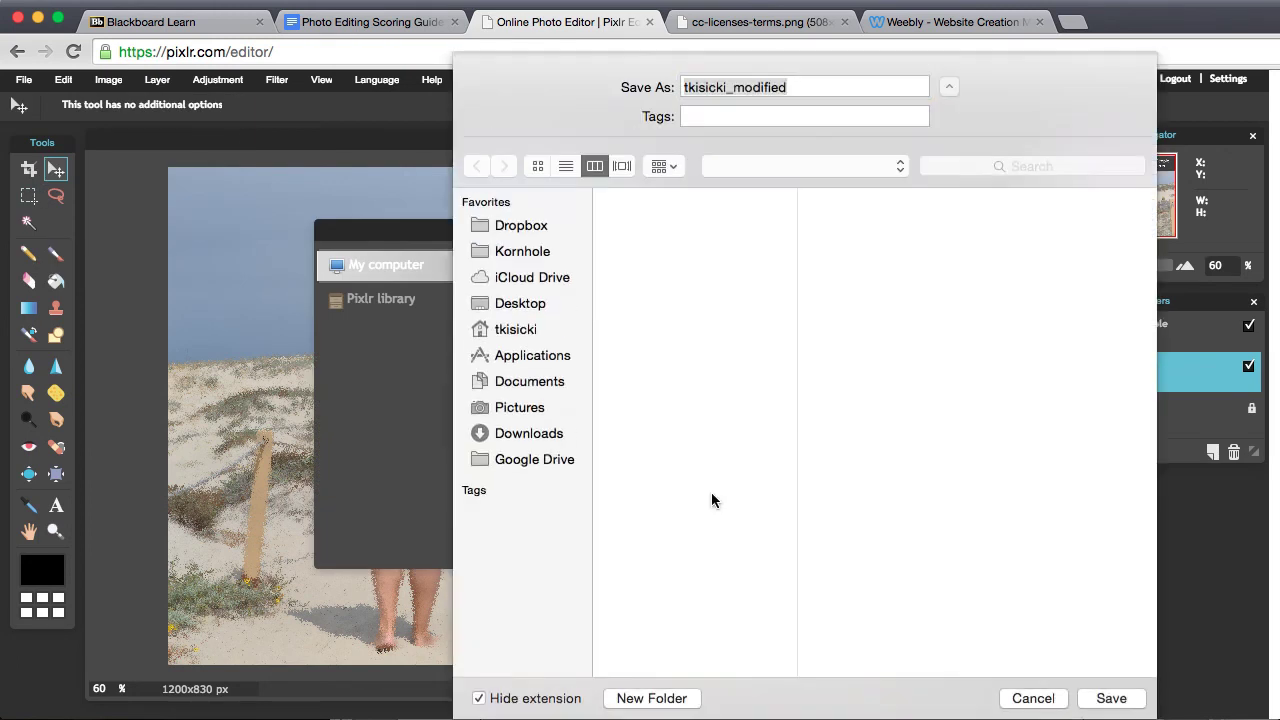
click(1100, 699)
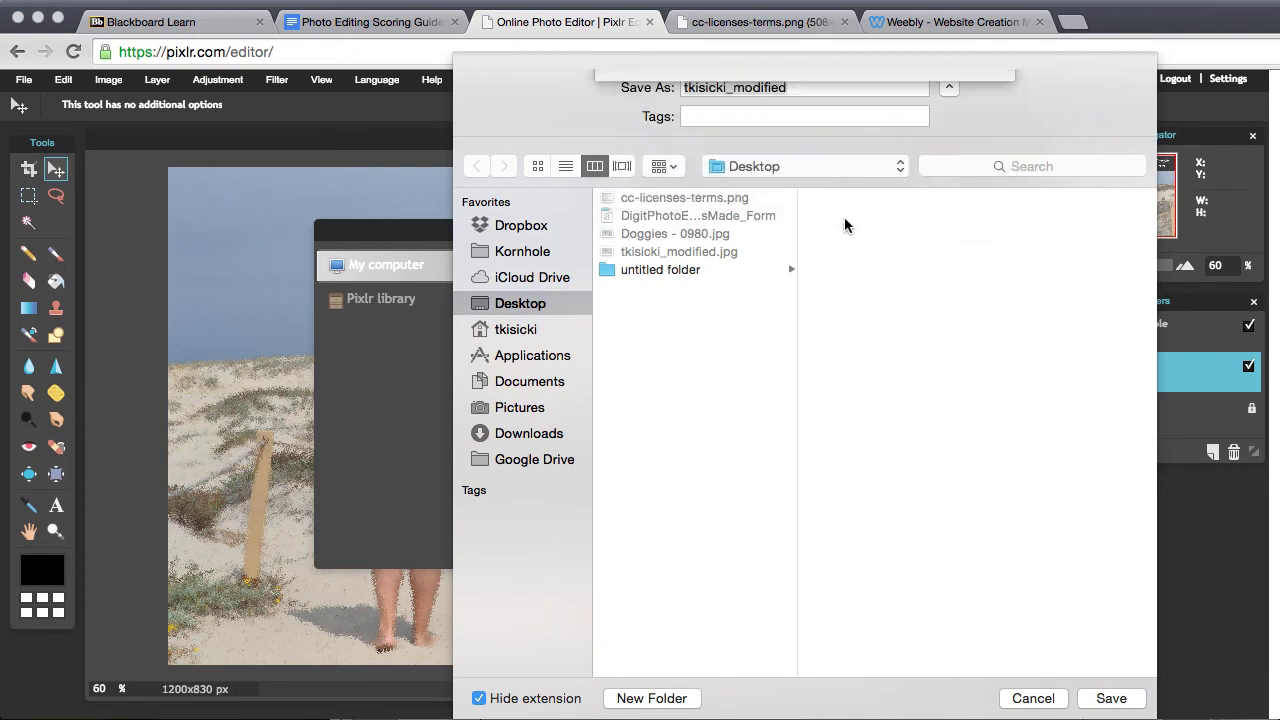
key(Return)
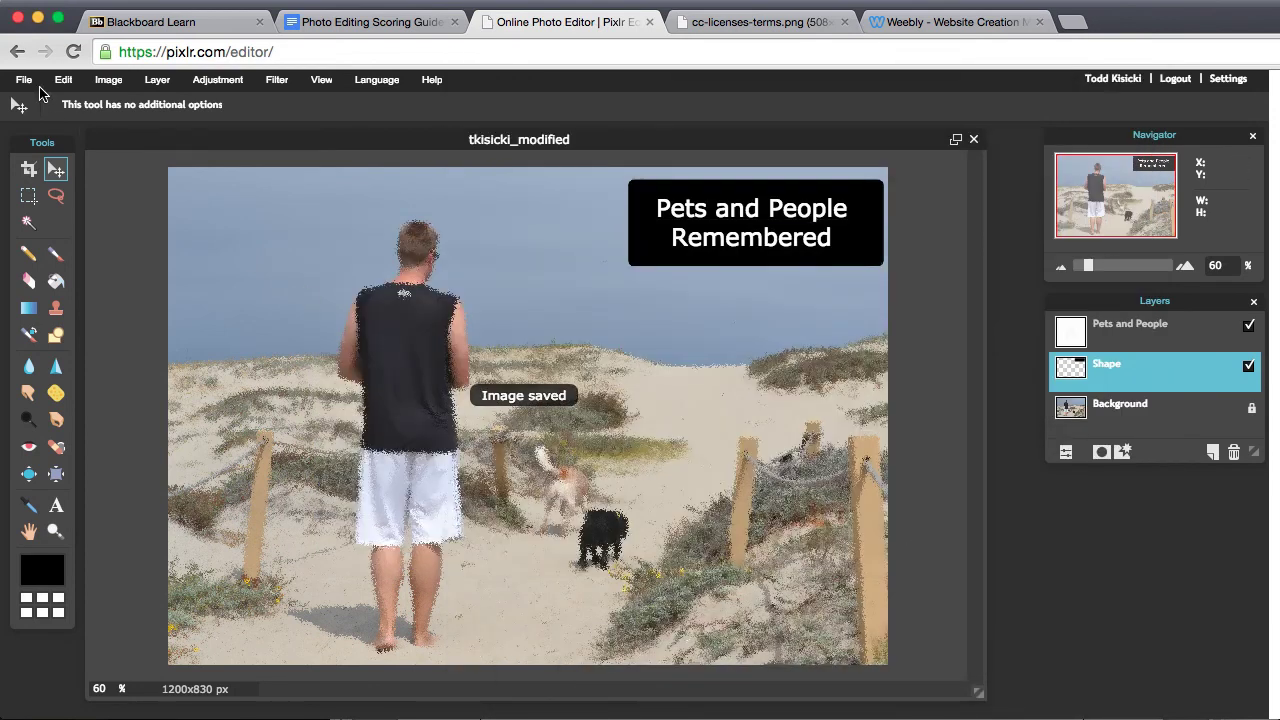
Open cc-licenses-terms.png from the Desktop in the photo editor and shift its window down over the photo.
click(23, 80)
click(38, 123)
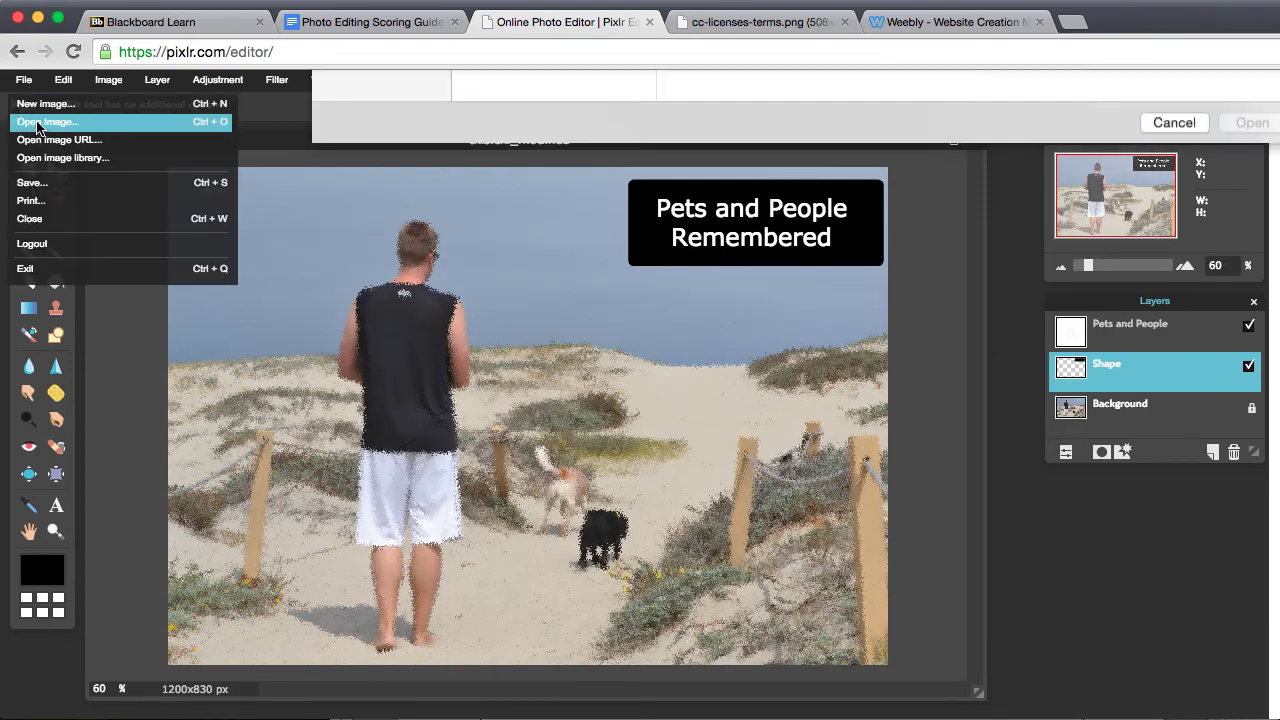
click(510, 123)
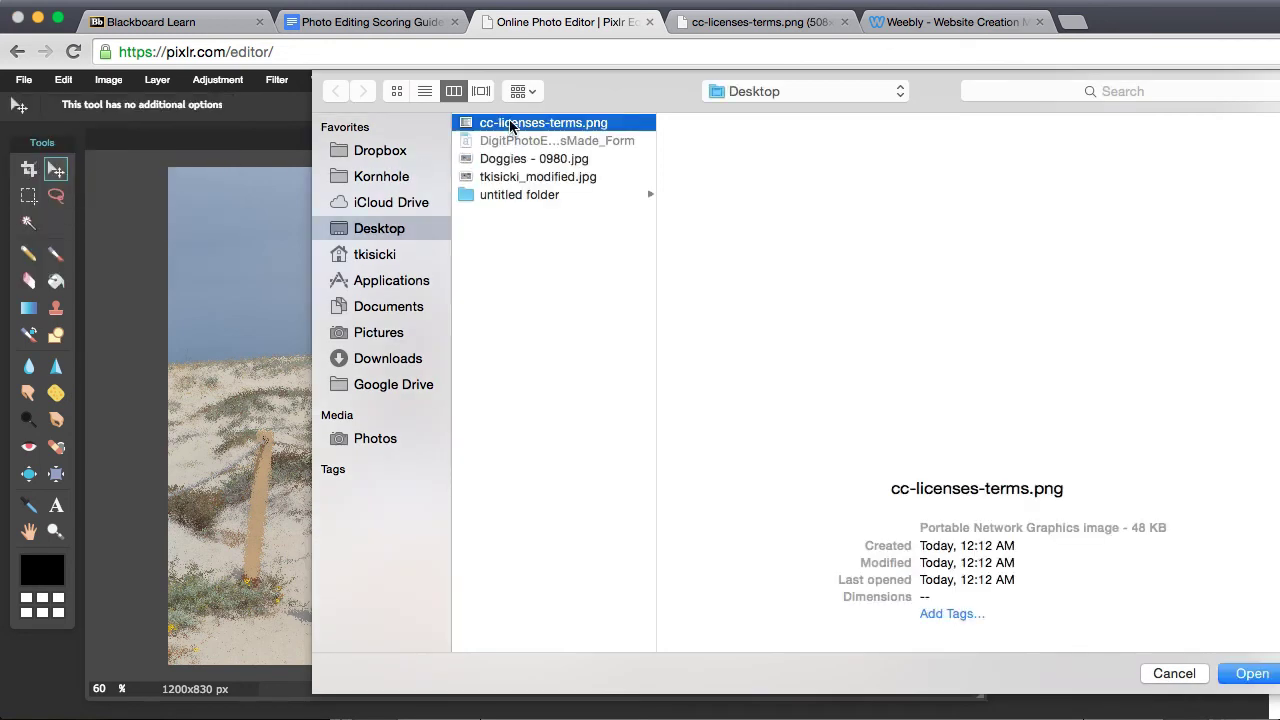
click(1237, 676)
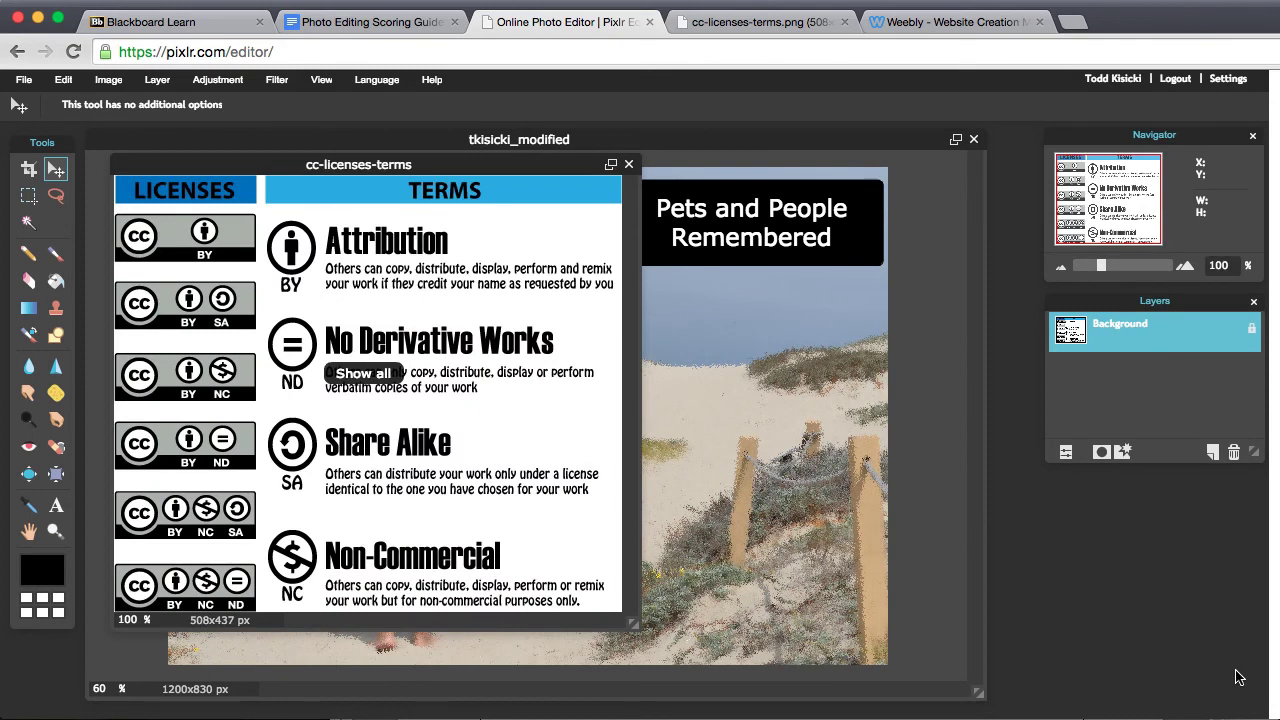
drag(563, 166, 562, 206)
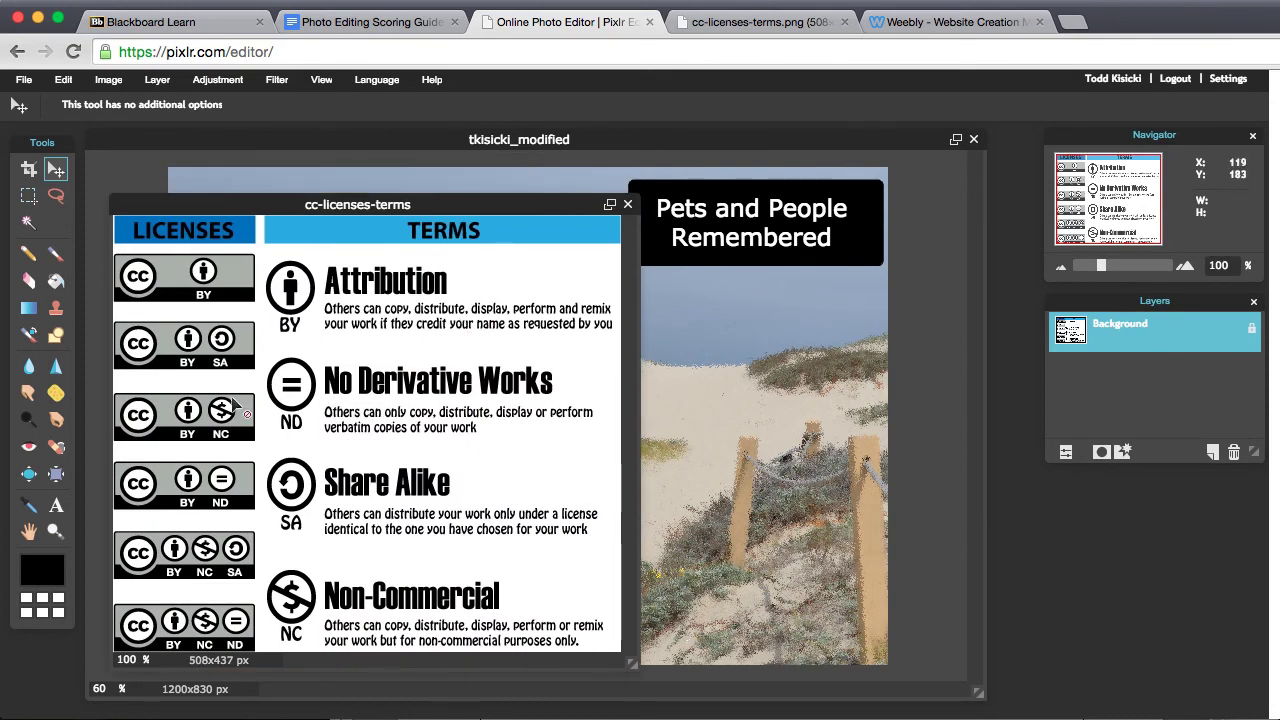
Select the BY-NC license badge with a rectangular marquee of about 144 by 50 px and copy it.
click(28, 197)
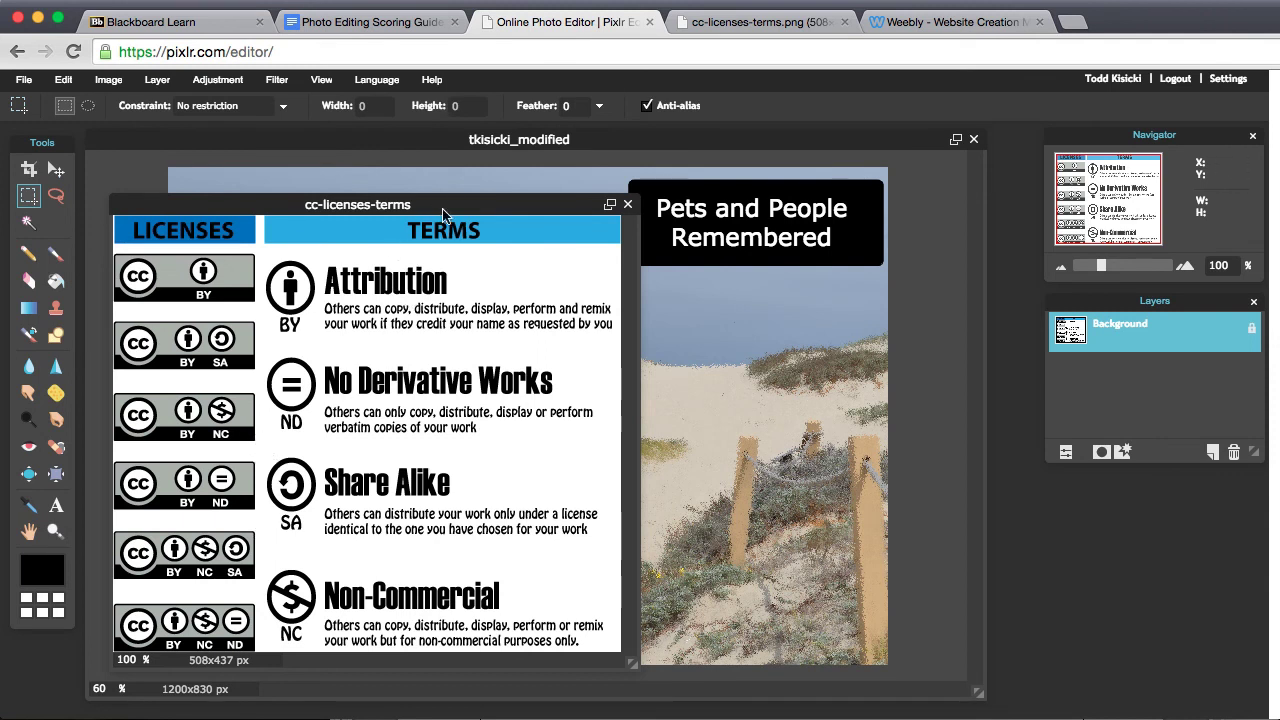
drag(460, 205, 463, 122)
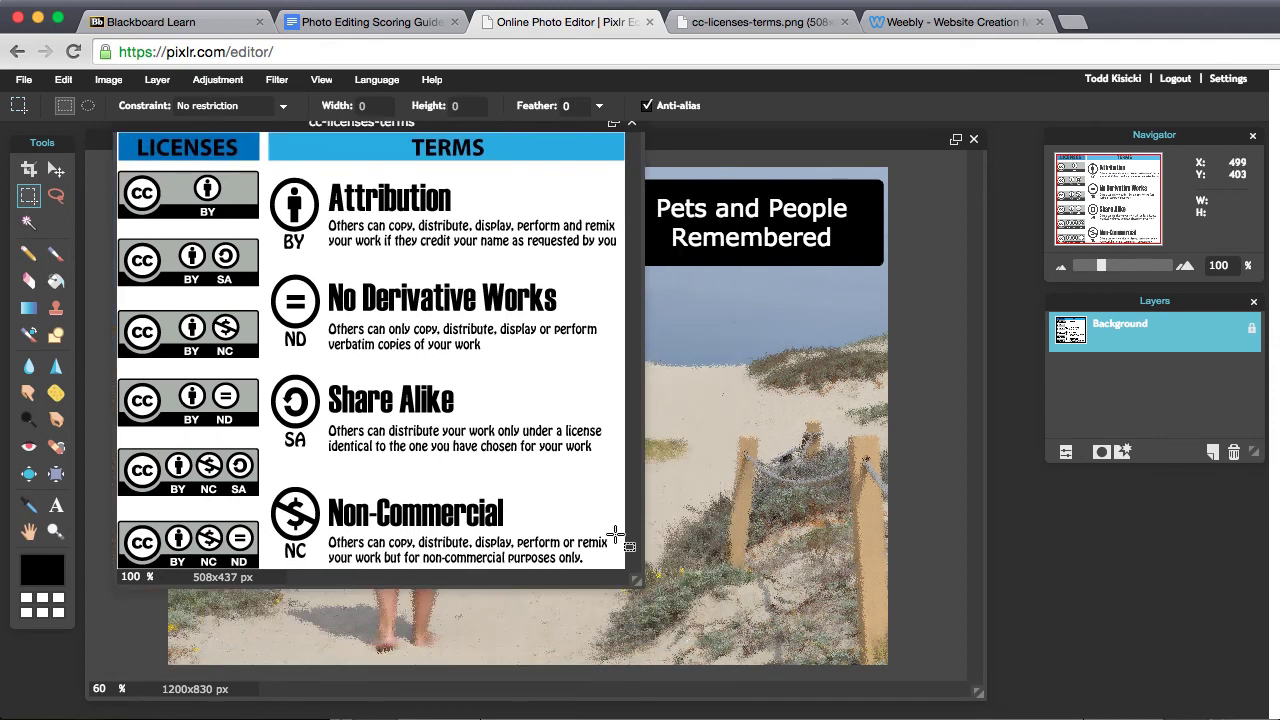
drag(636, 588, 818, 676)
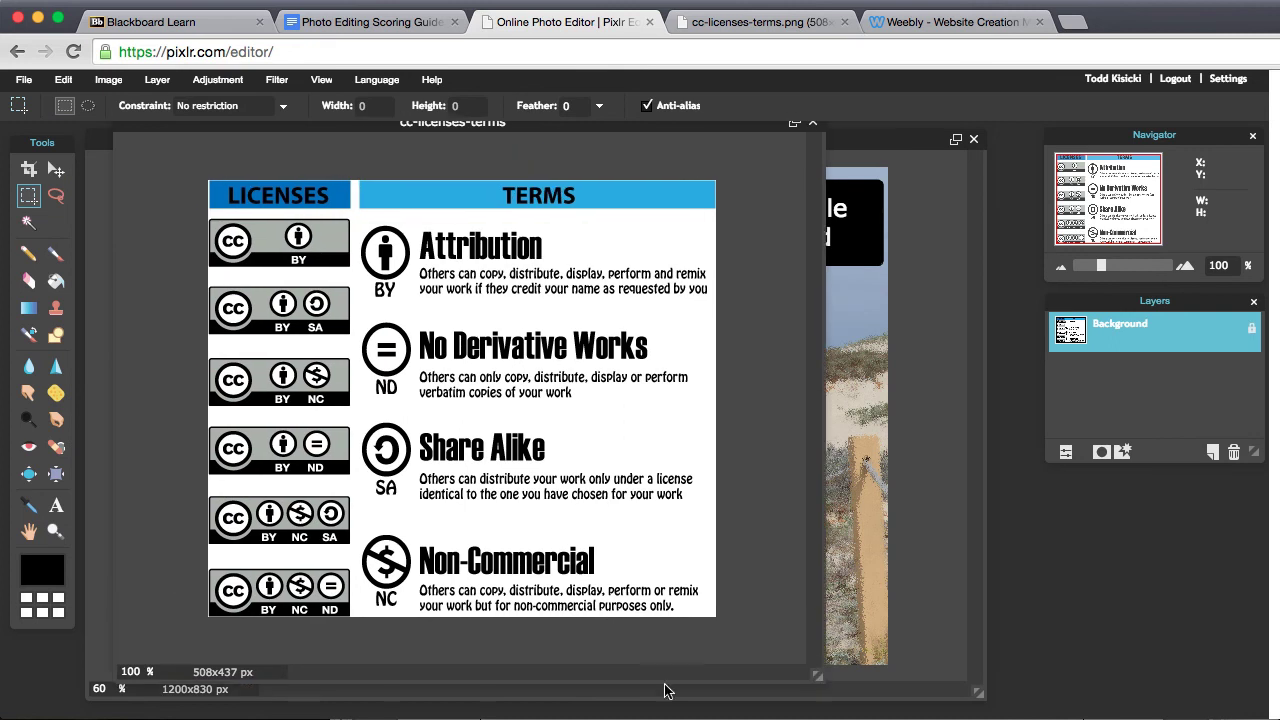
double_click(132, 671)
text(250)
key(Return)
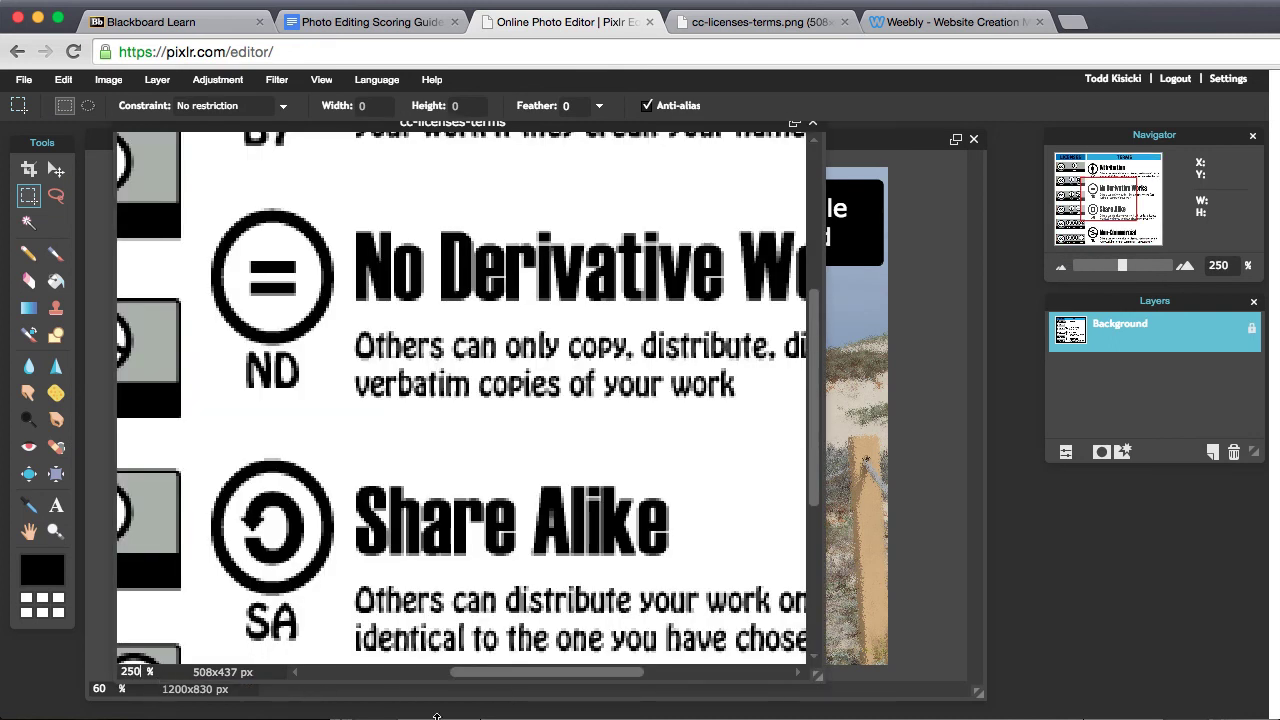
drag(523, 680, 333, 680)
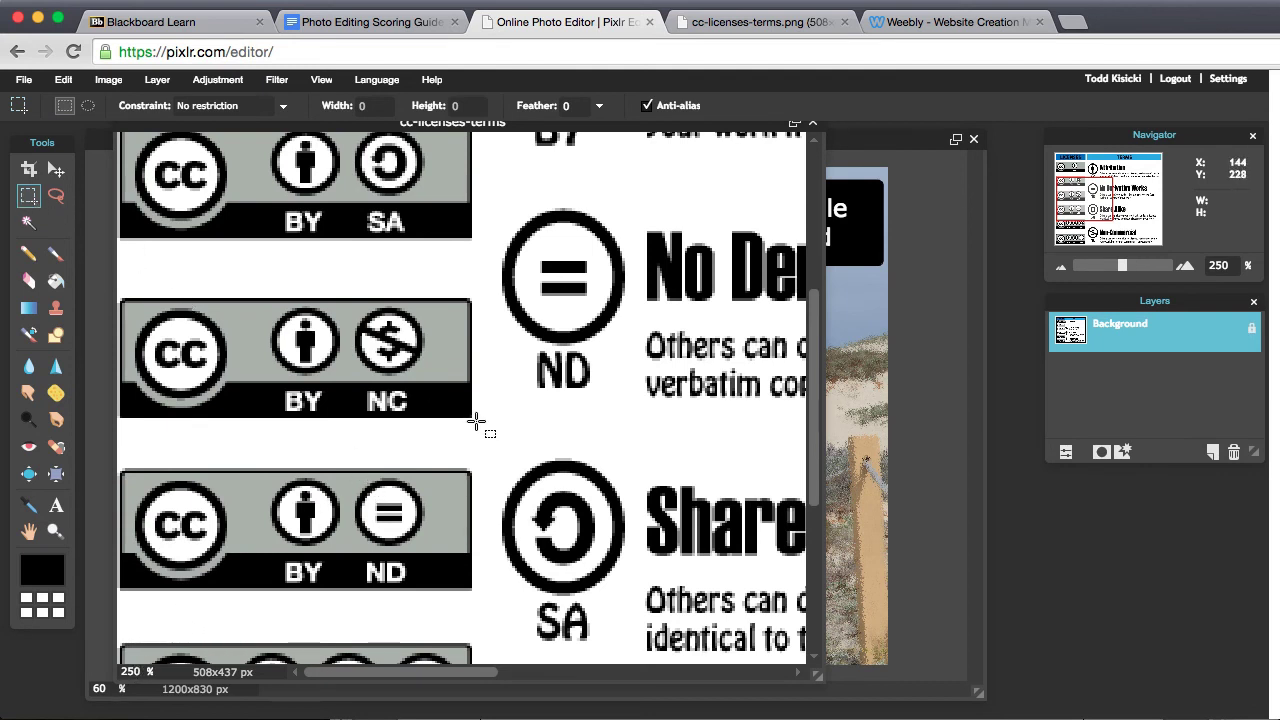
drag(475, 419, 116, 297)
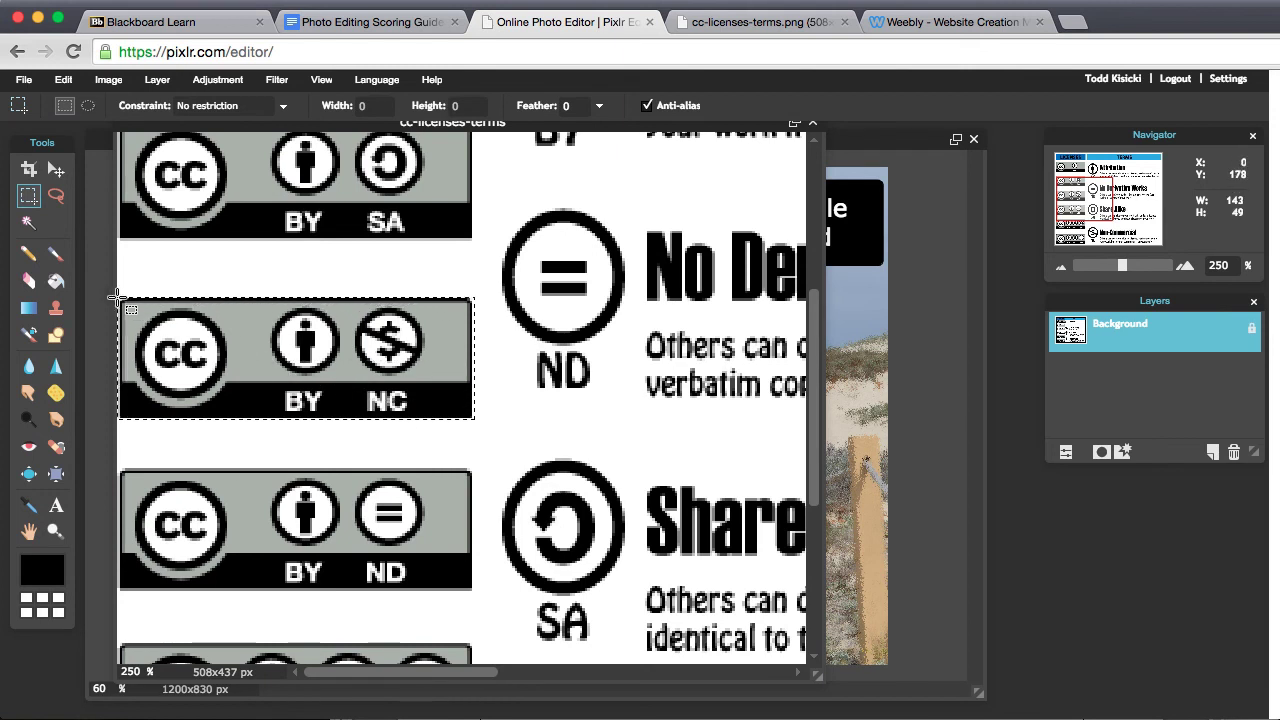
click(66, 82)
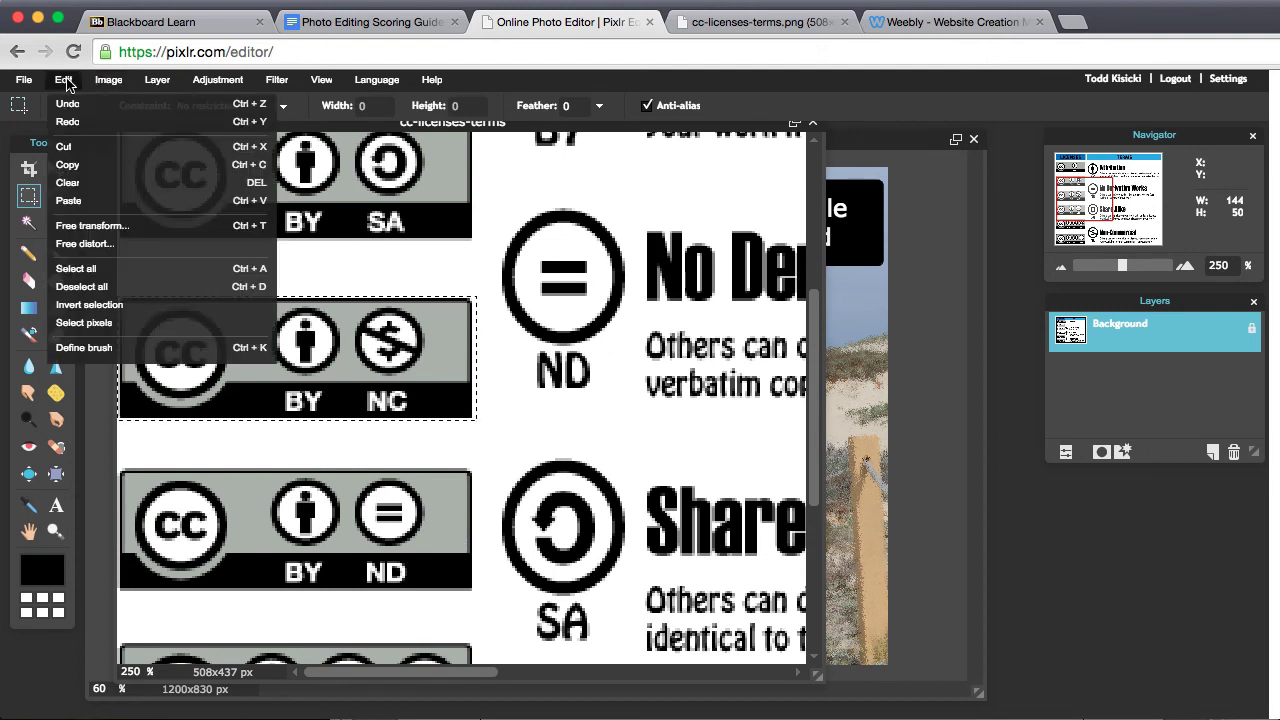
click(68, 166)
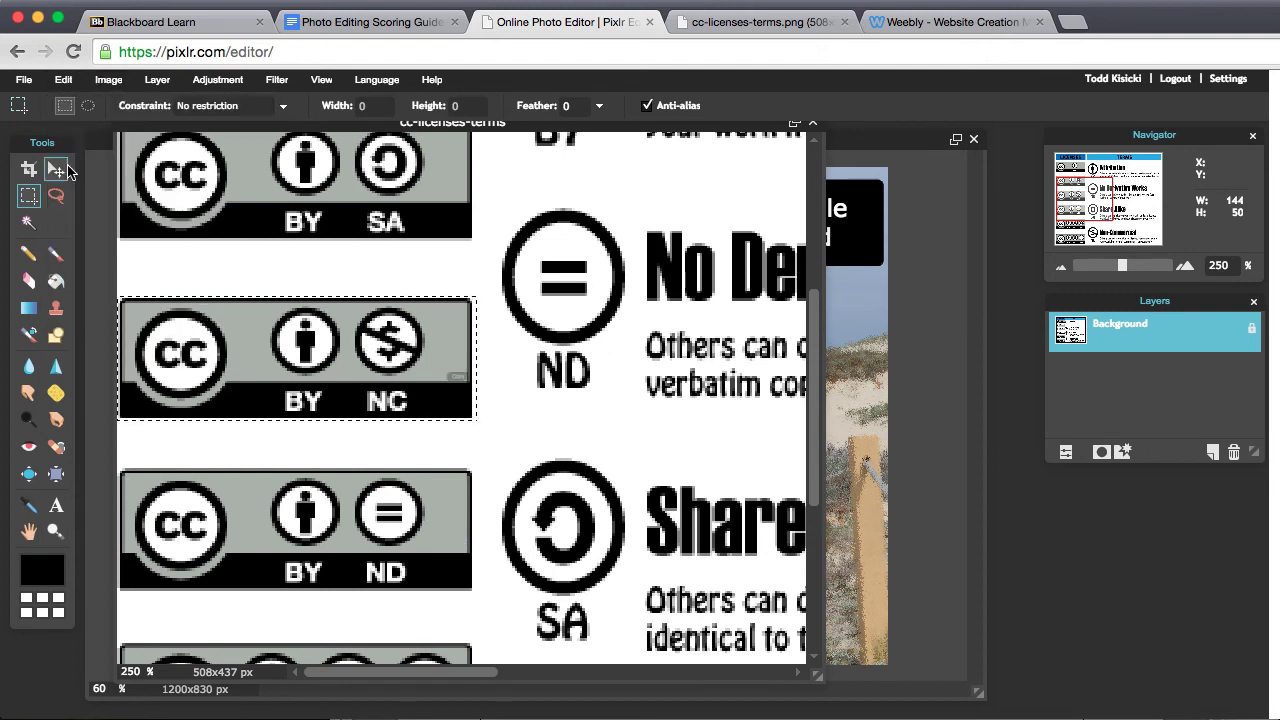
Paste the copied BY-NC badge into the beach photo as a new layer.
click(963, 389)
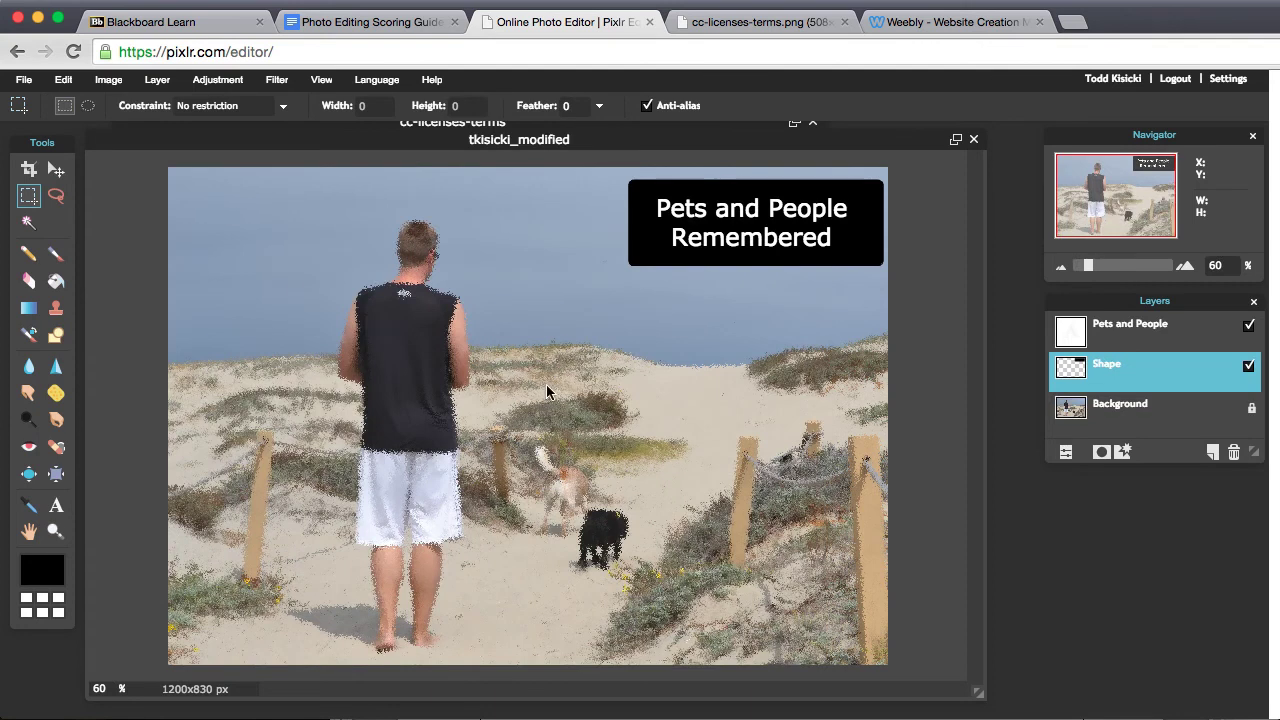
click(63, 79)
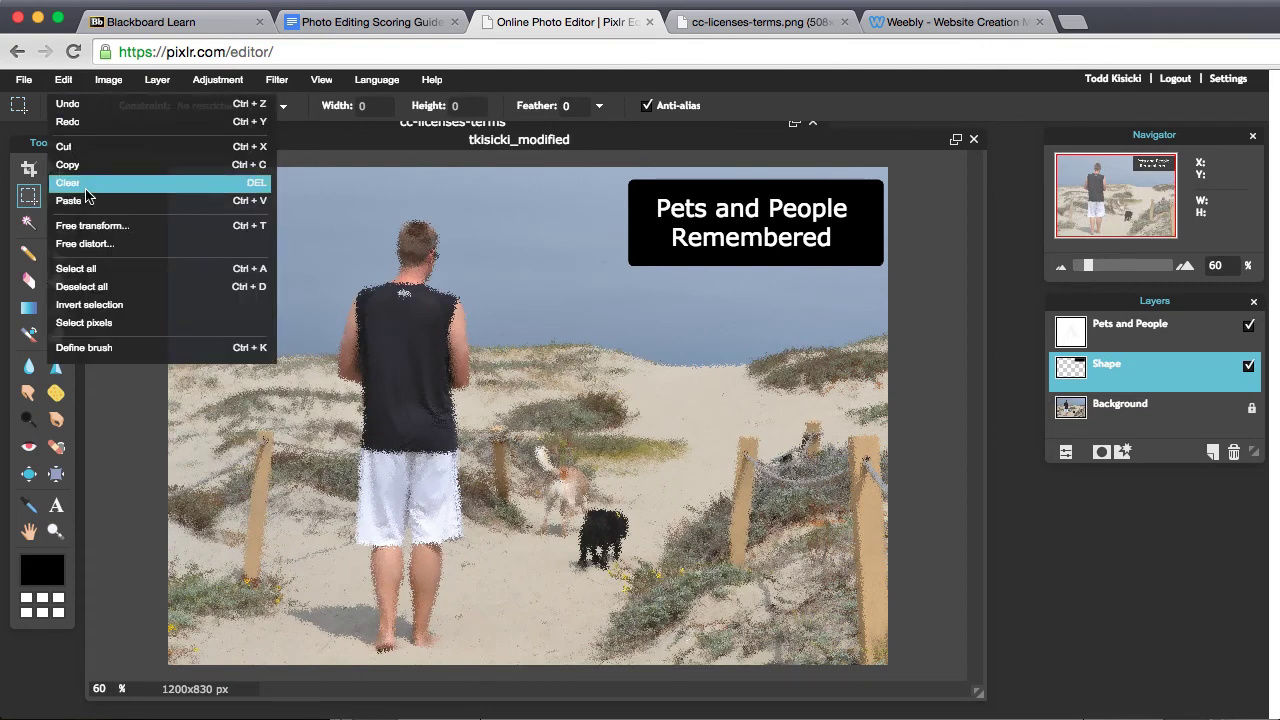
click(80, 184)
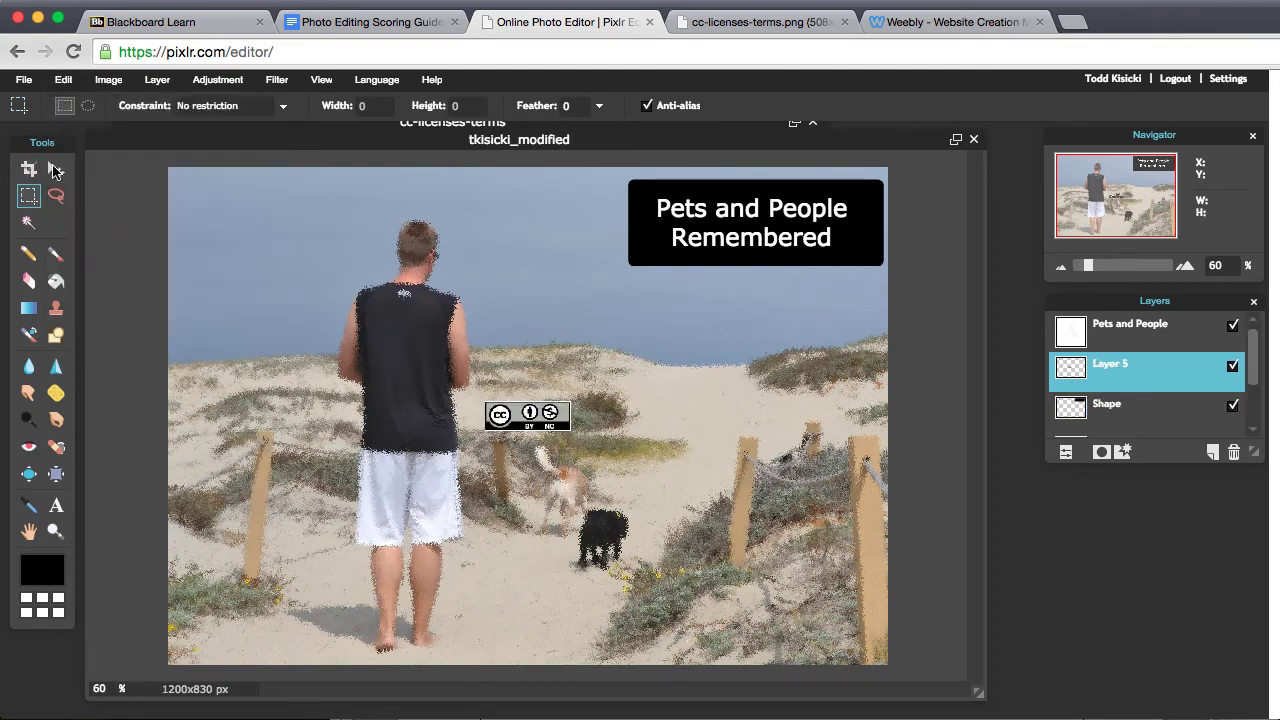
Rename the pasted badge's layer as Creative Commons.
click(56, 169)
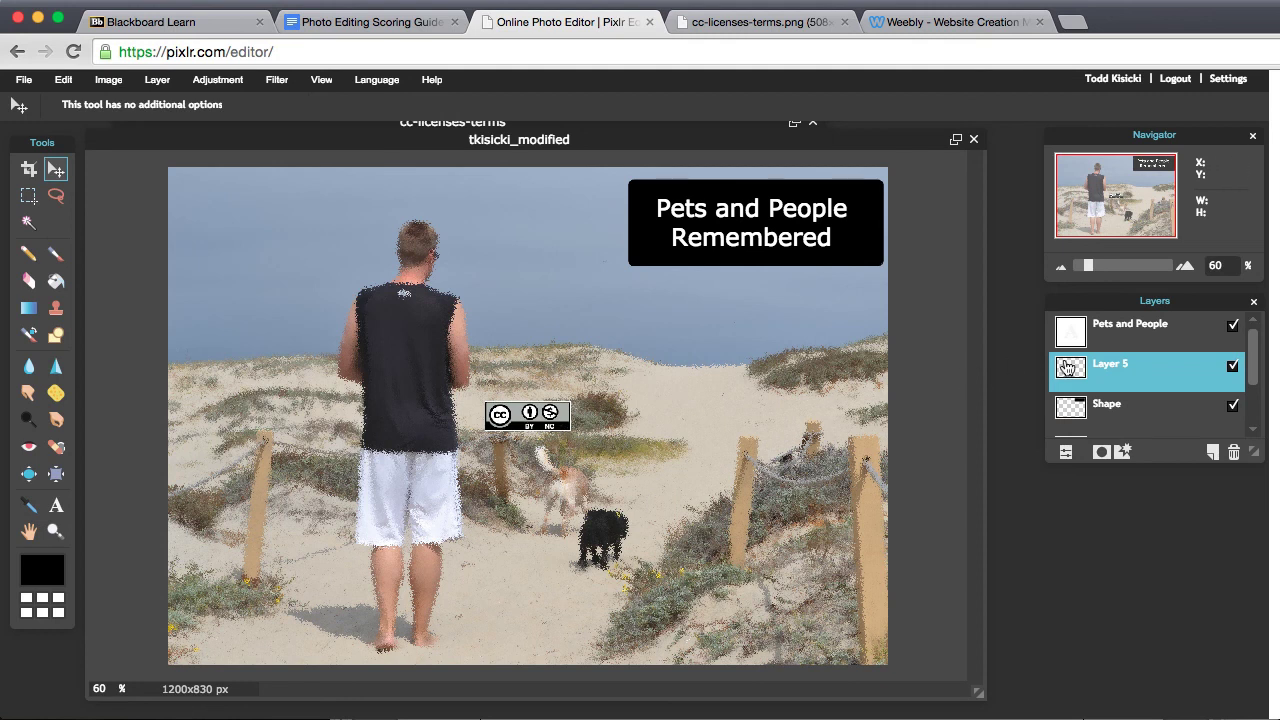
double_click(1118, 371)
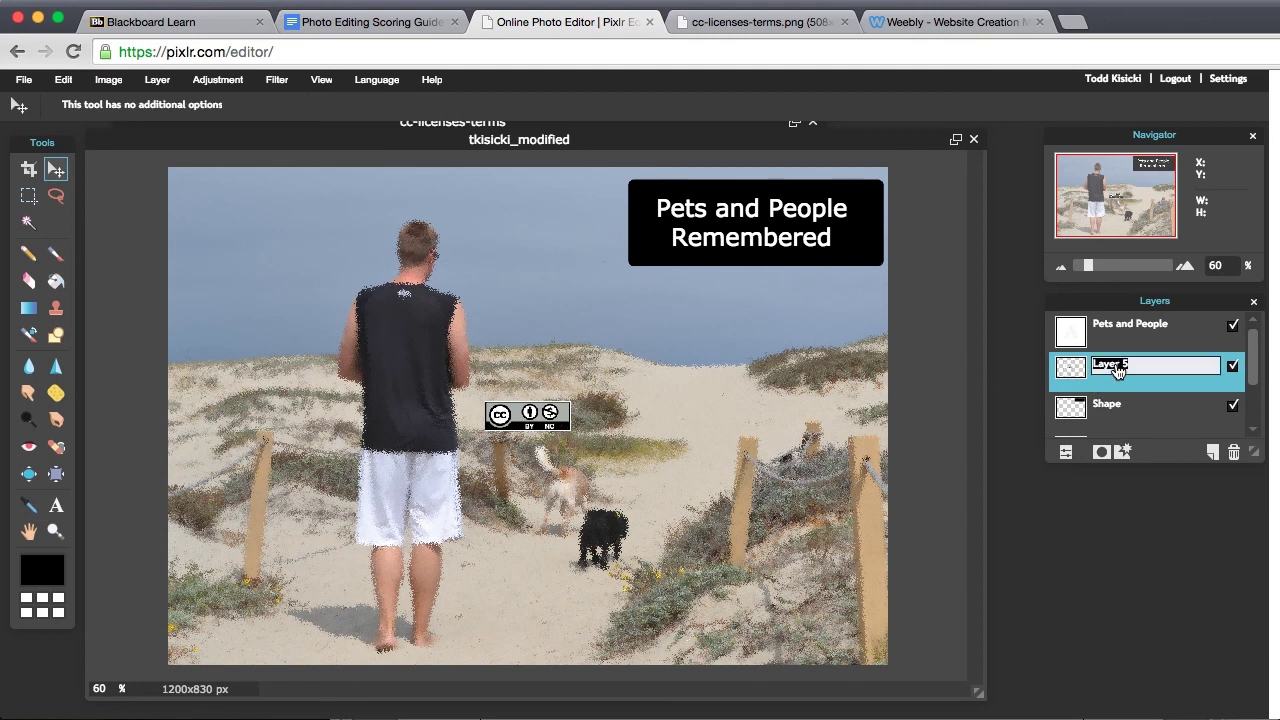
text(Creative Commons)
click(29, 196)
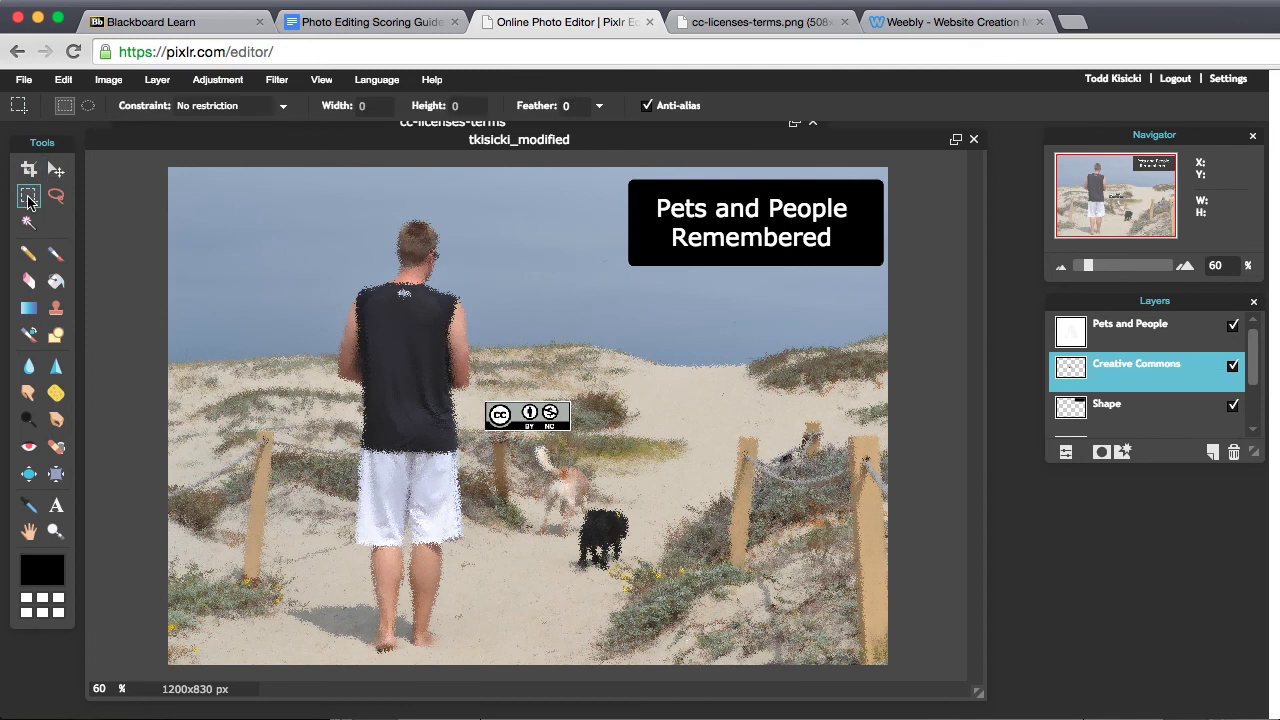
Move the BY-NC badge from the middle of the photo to just above the black dog.
click(55, 170)
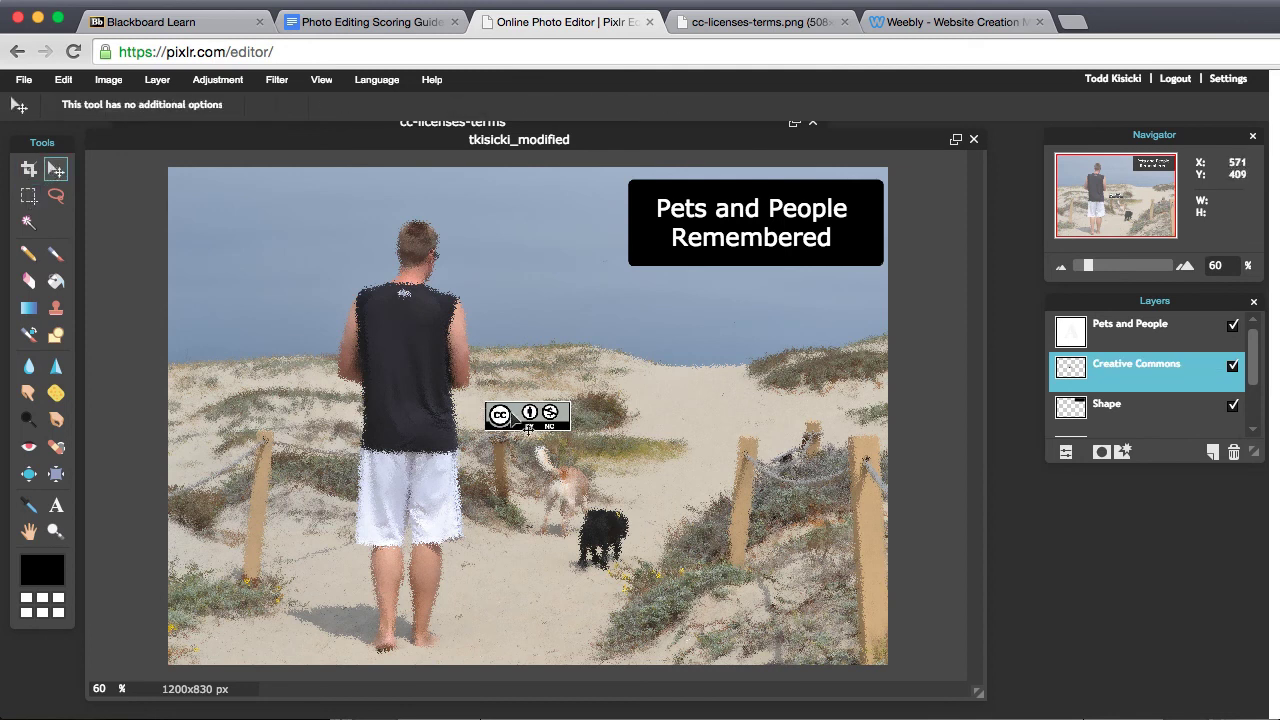
drag(515, 418, 640, 496)
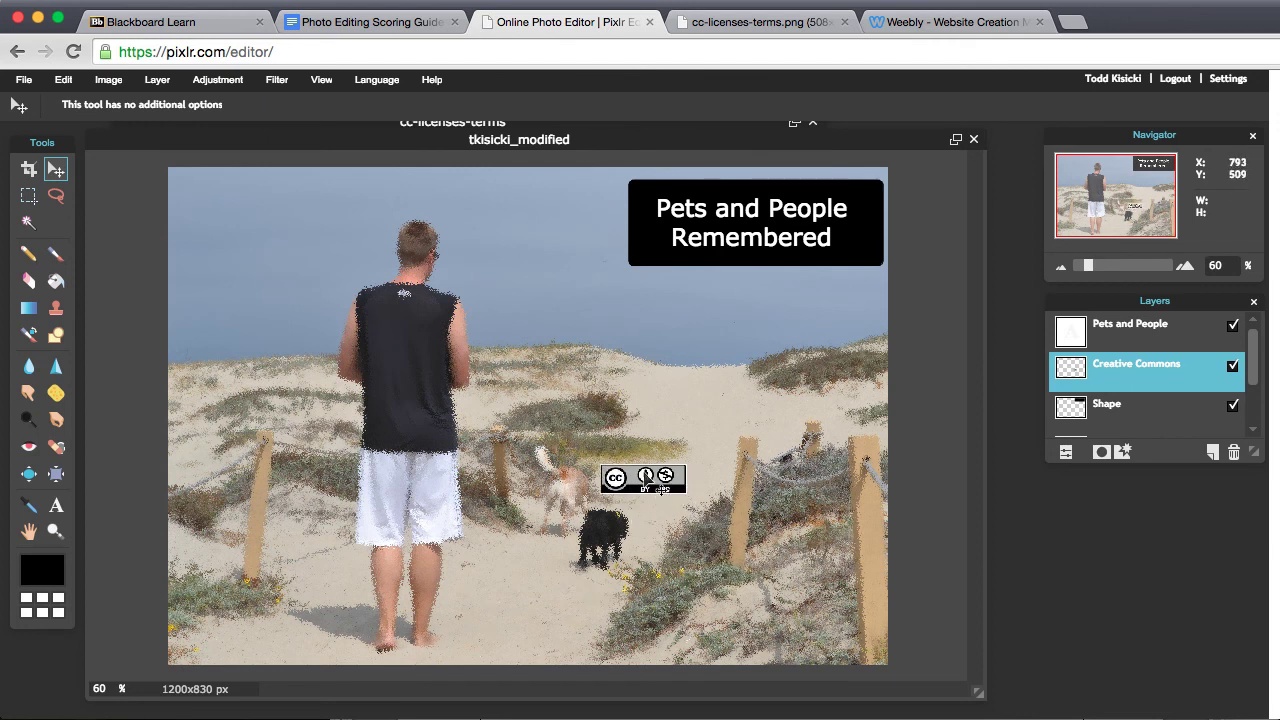
drag(656, 497, 628, 499)
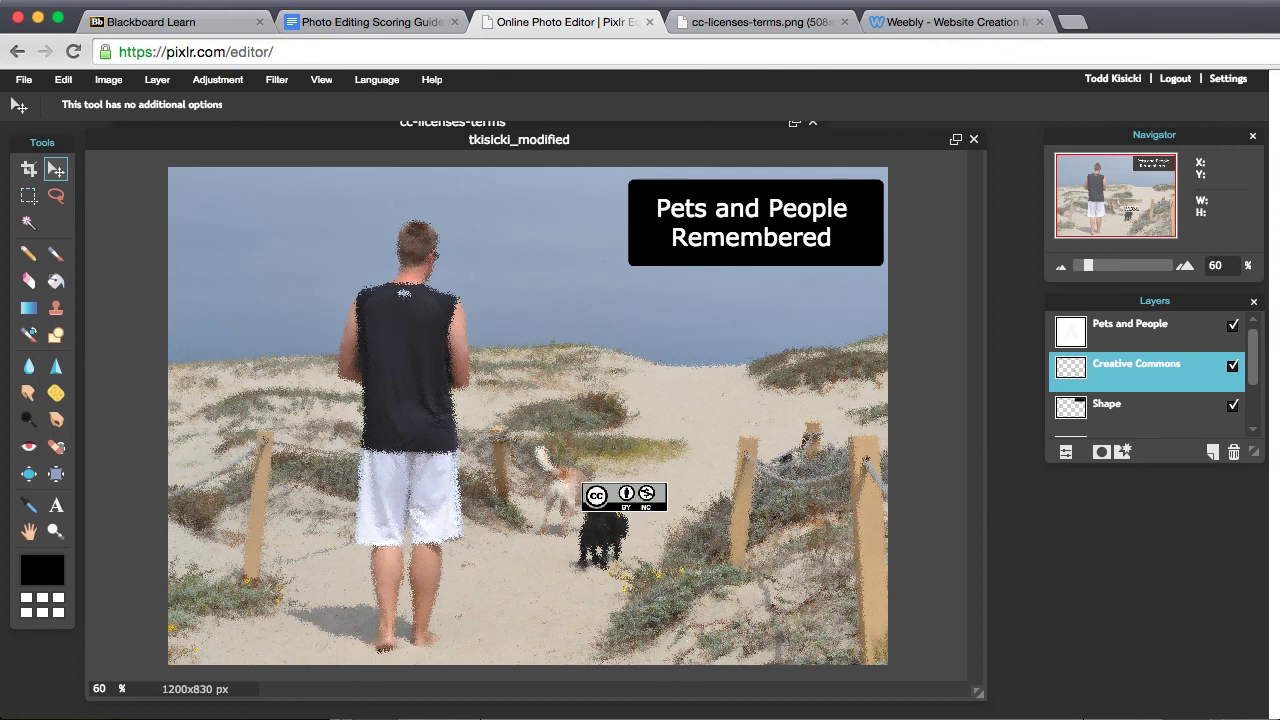
Enlarge the BY-NC badge with Free transform, apply the change, and move the badge into the photo's lower-left corner.
click(472, 718)
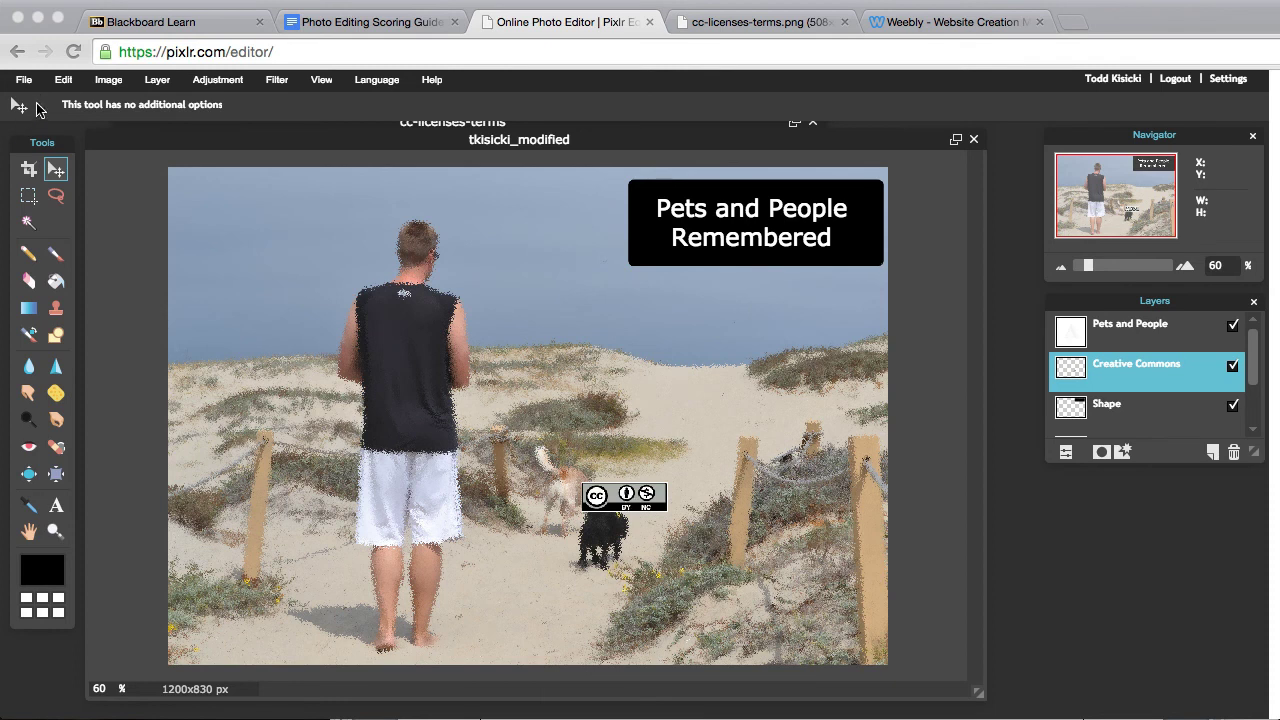
click(61, 79)
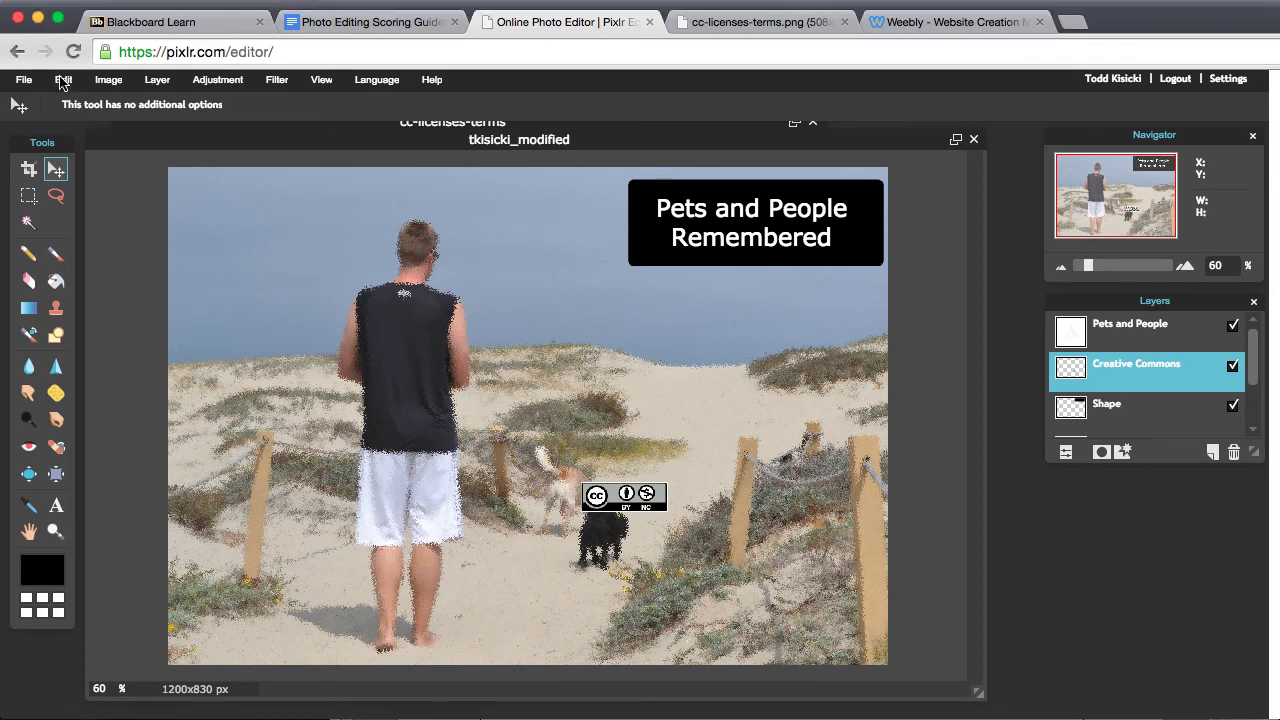
click(63, 82)
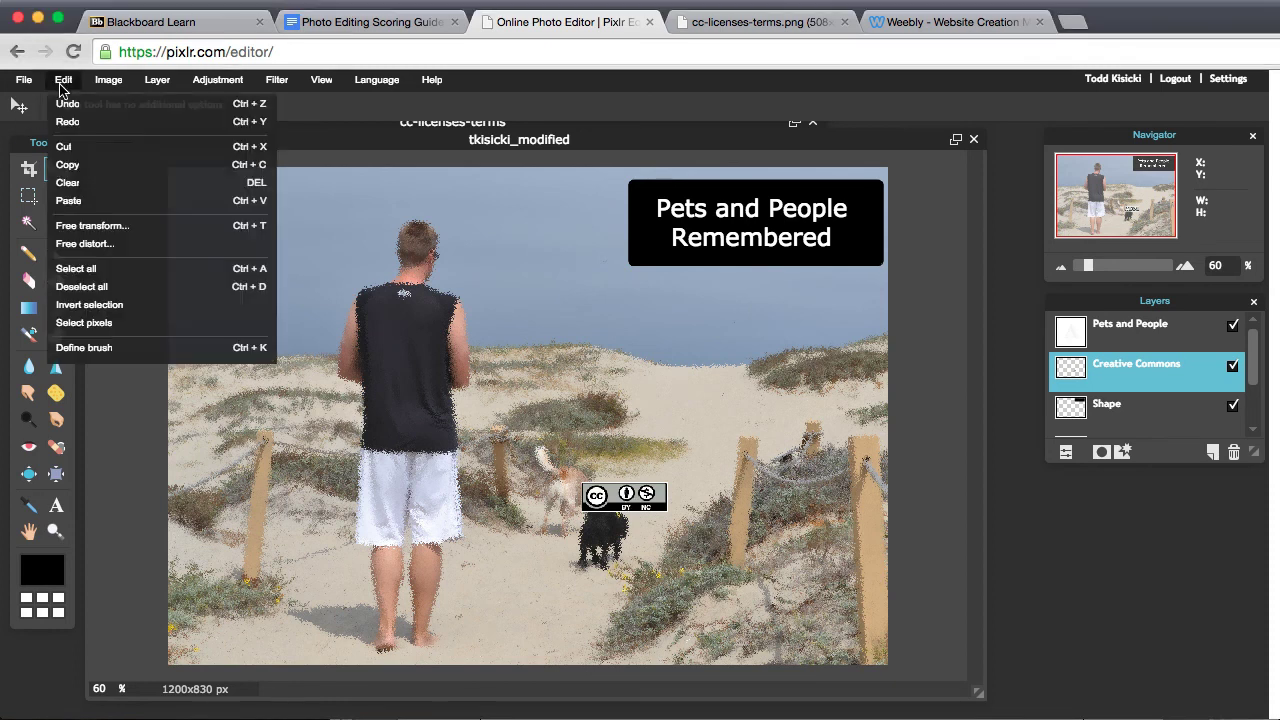
click(97, 227)
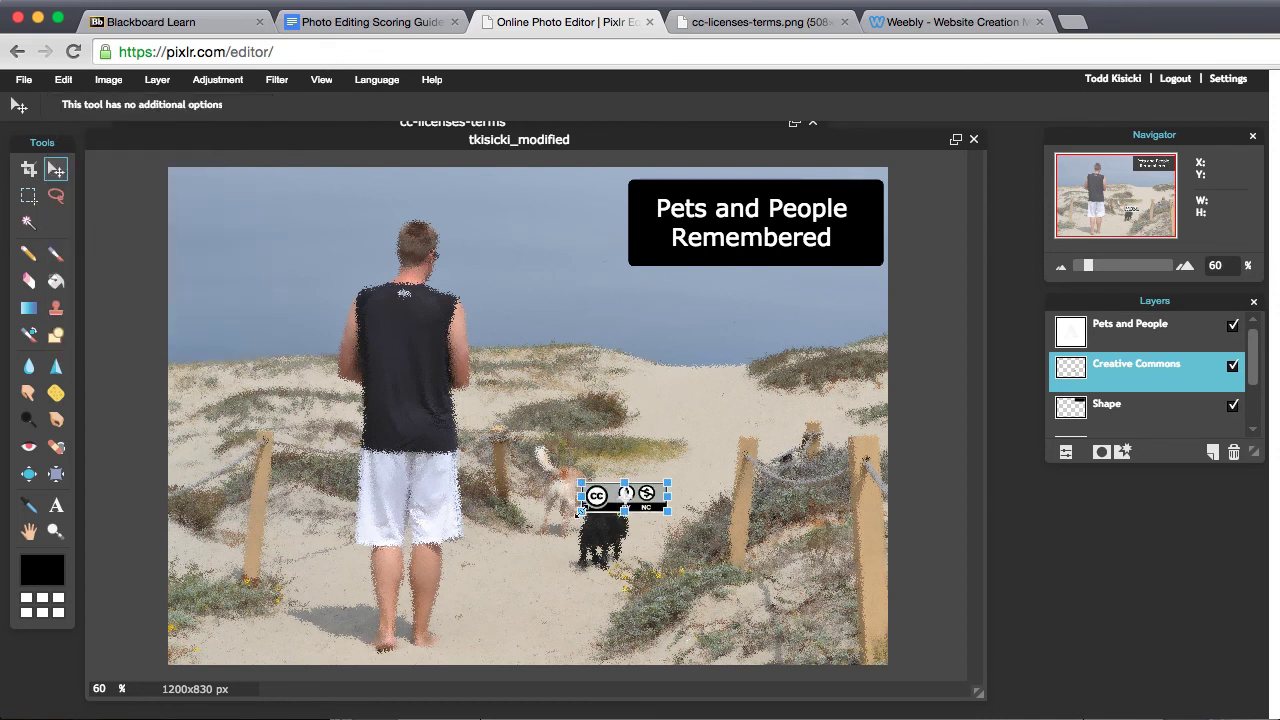
mouse_move(580, 480)
mouse_down()
mouse_move(558, 465)
mouse_move(590, 486)
mouse_move(564, 468)
mouse_up()
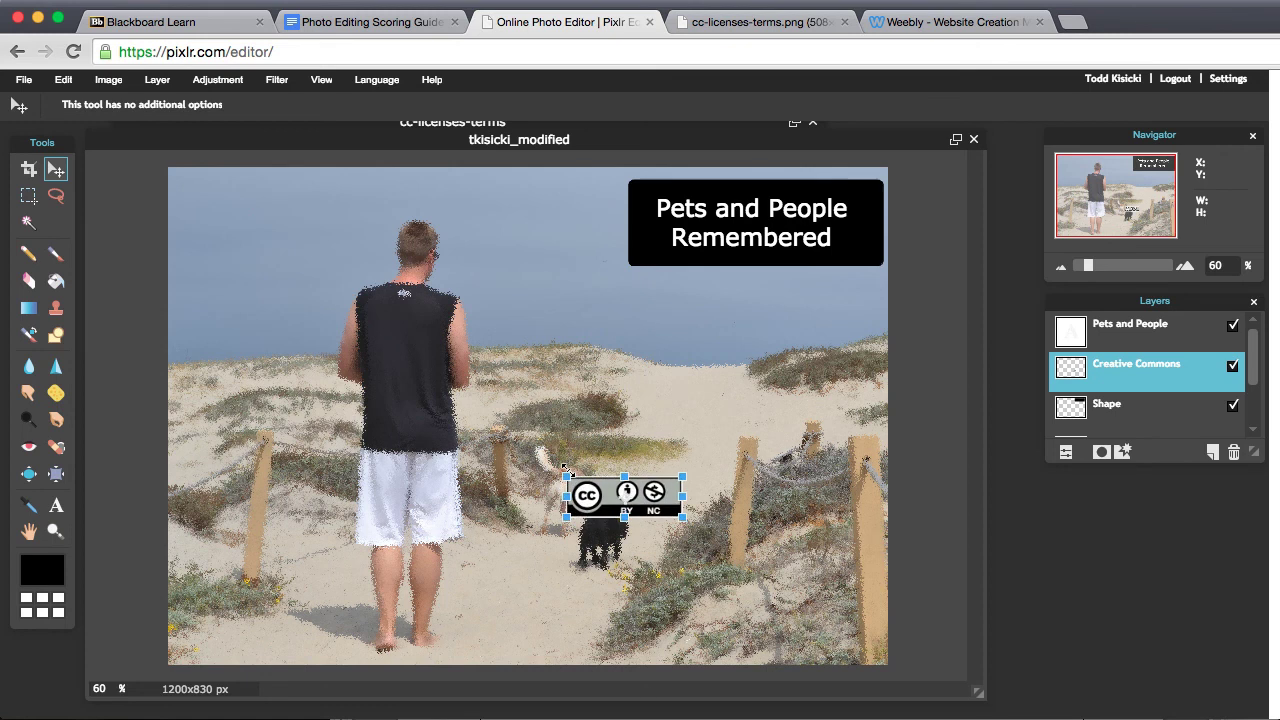
click(29, 198)
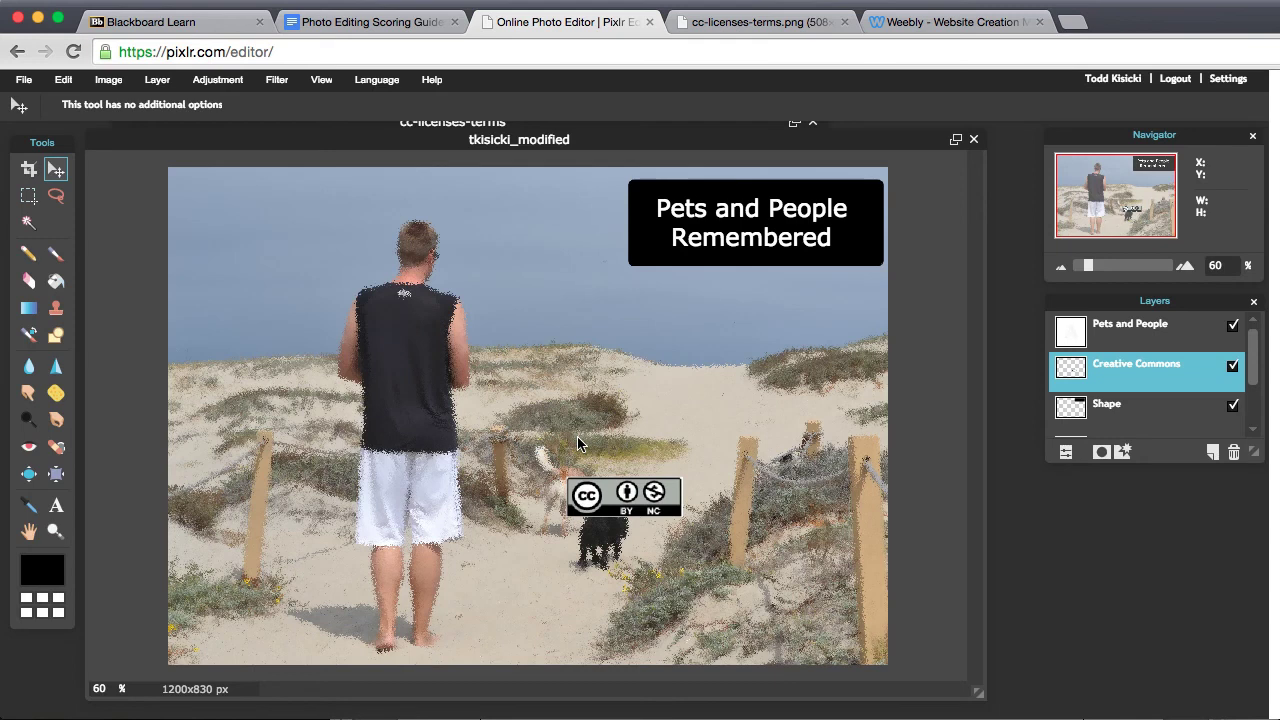
click(567, 435)
drag(598, 520, 246, 639)
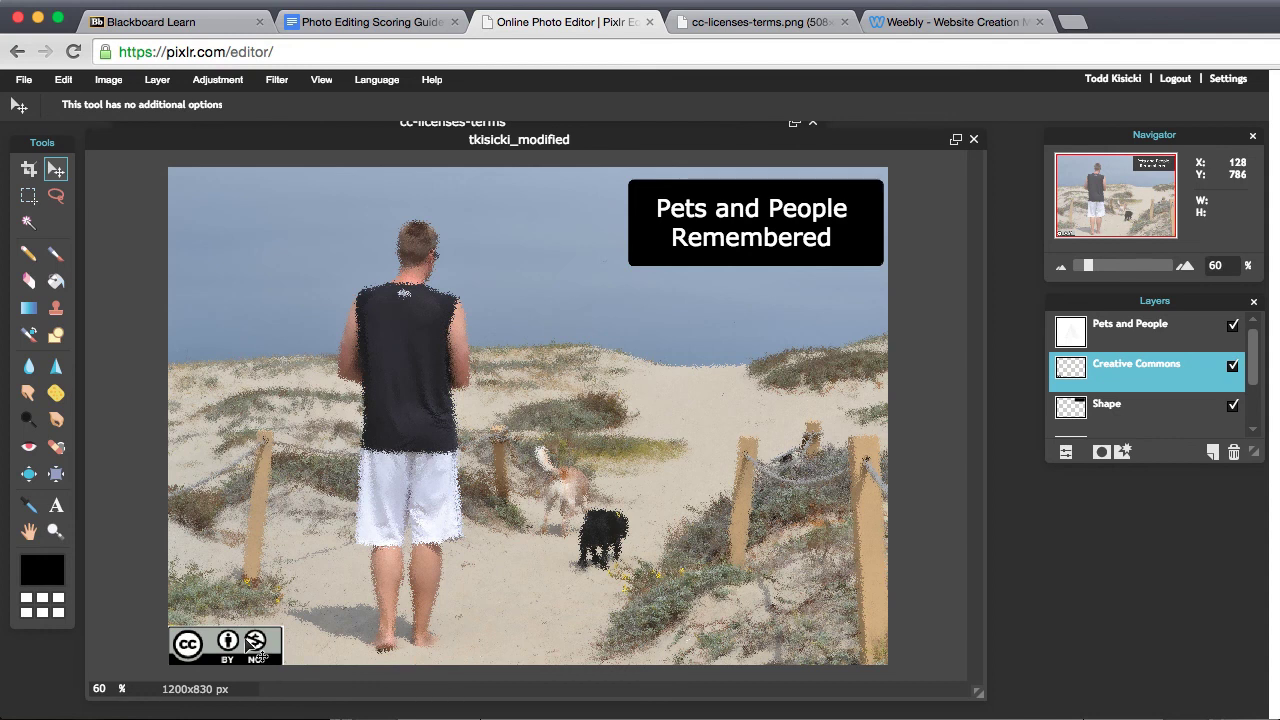
Switch to the Word form and enter "Creative Commons Attribution – Noncommercial" in the Creative Common's License row.
key(super+Tab)
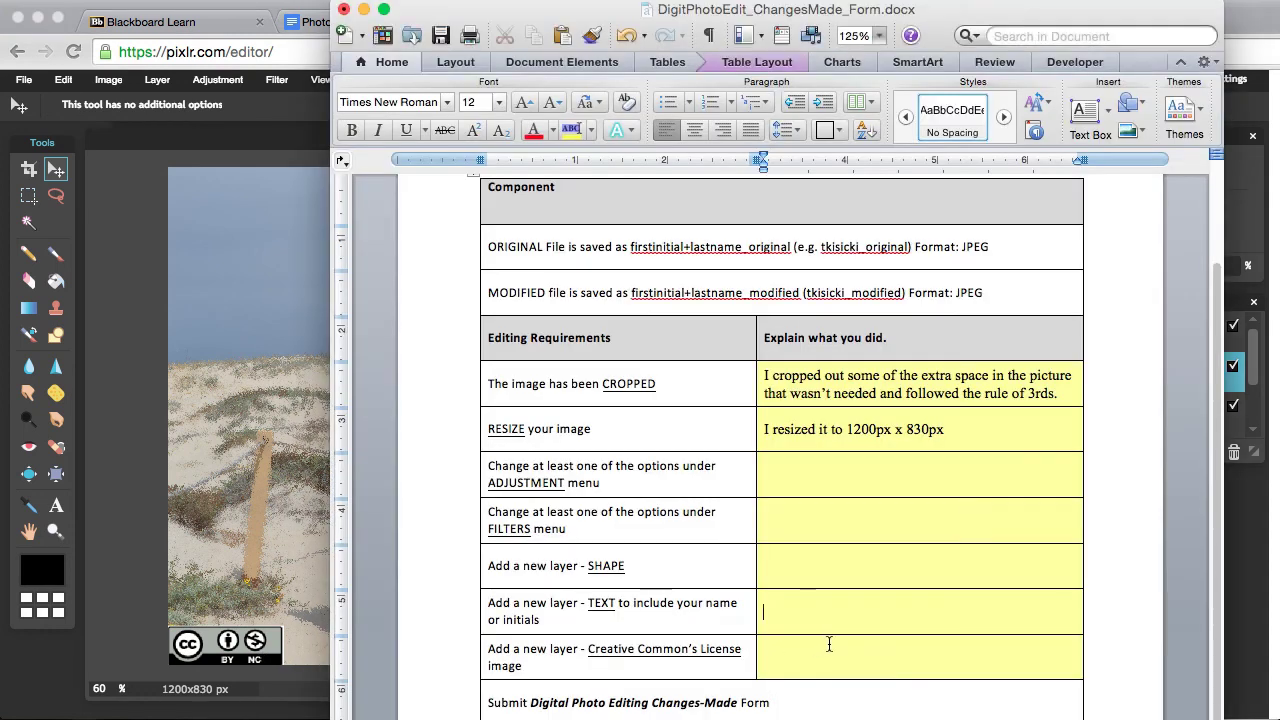
text(Creative Commons)
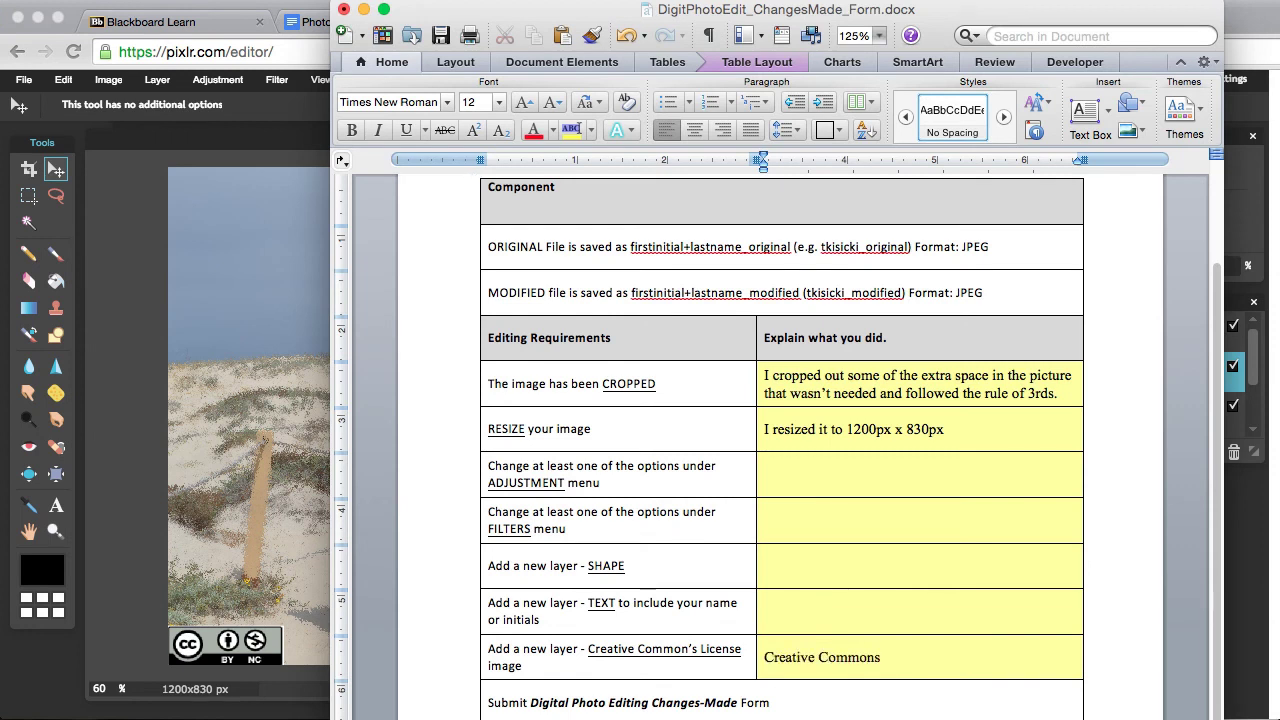
text( Attribution - Non c)
key(BackSpace)
key(BackSpace)
text(commercial)
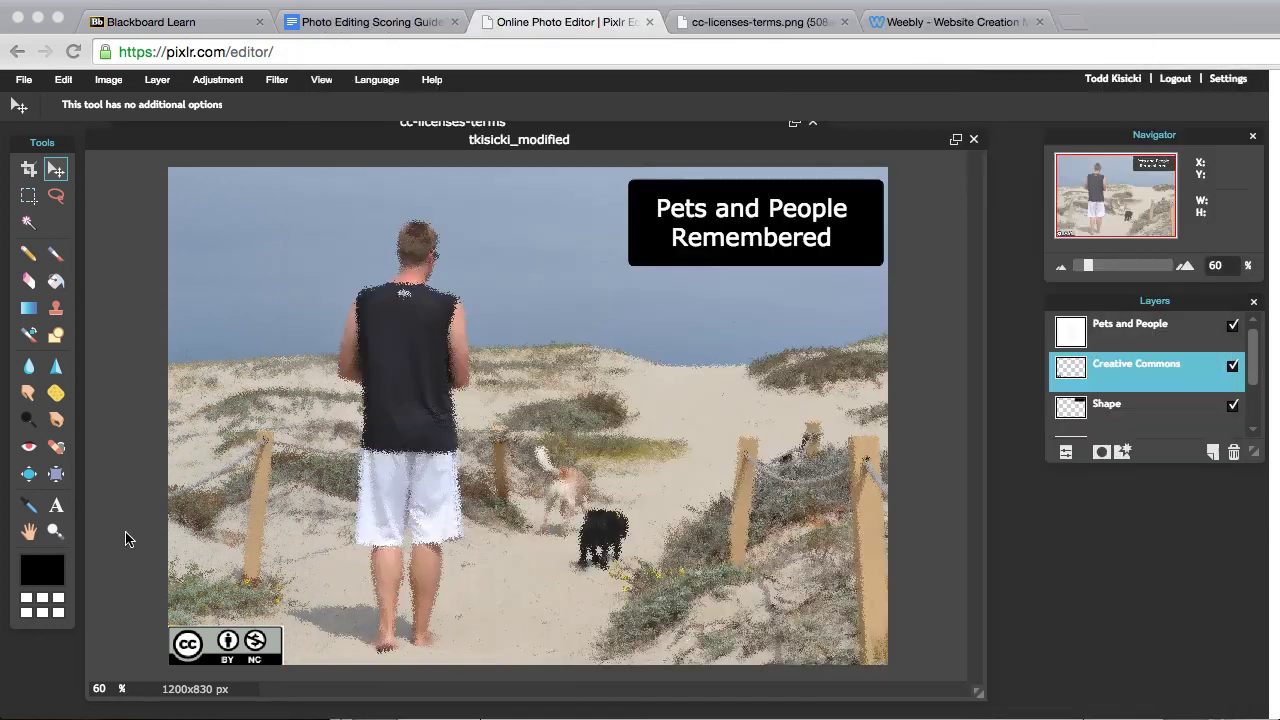
Switch back to Pixlr, enlarge the layer list to fit every layer, and select the Pets and People layer.
click(170, 543)
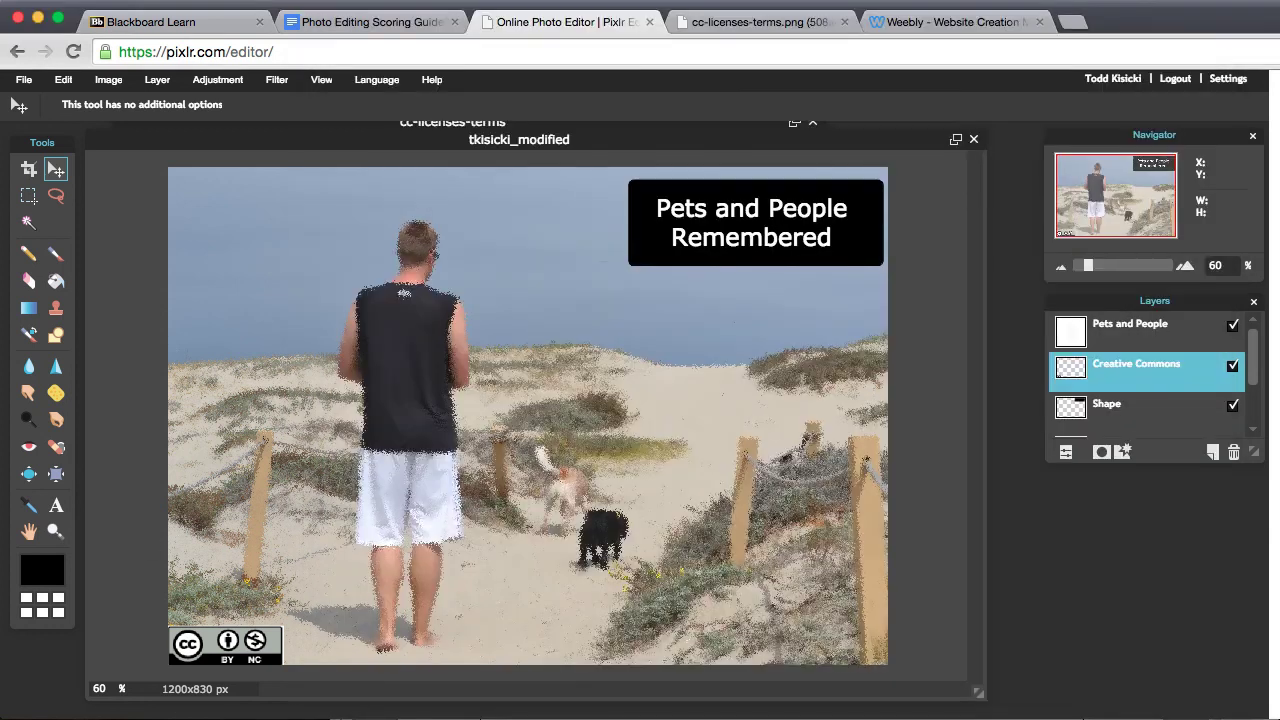
click(1108, 331)
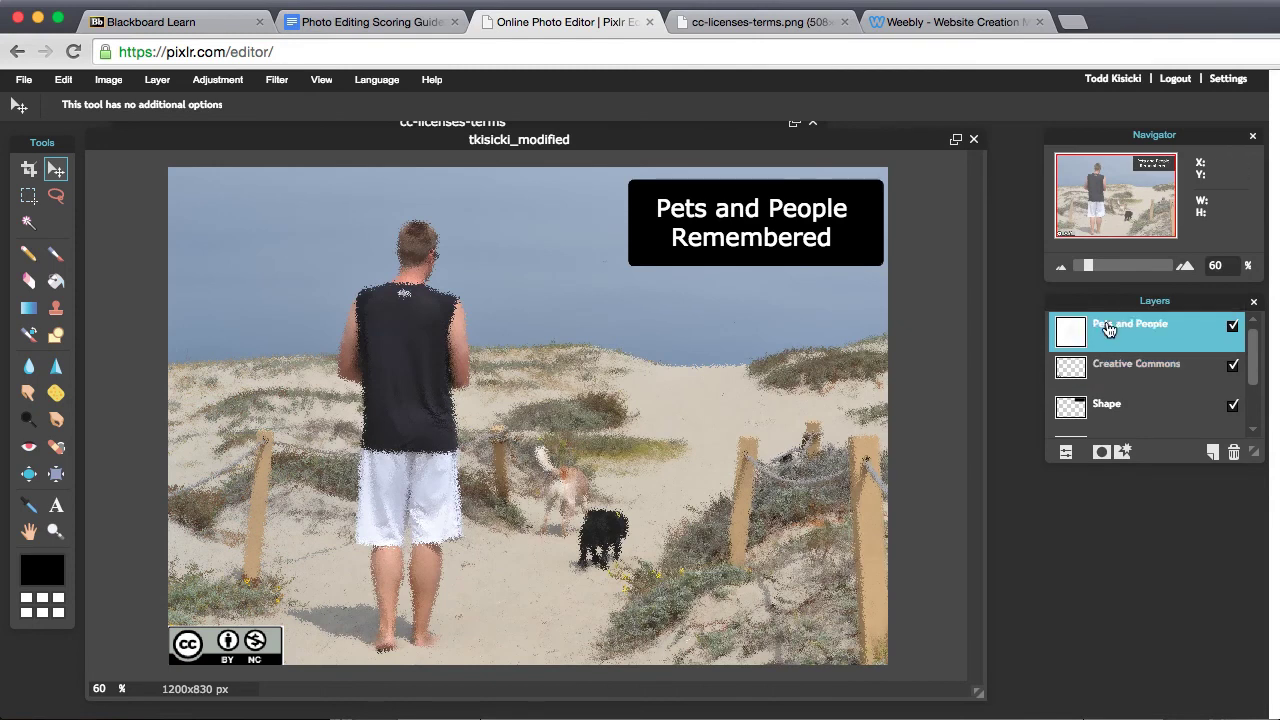
click(1108, 373)
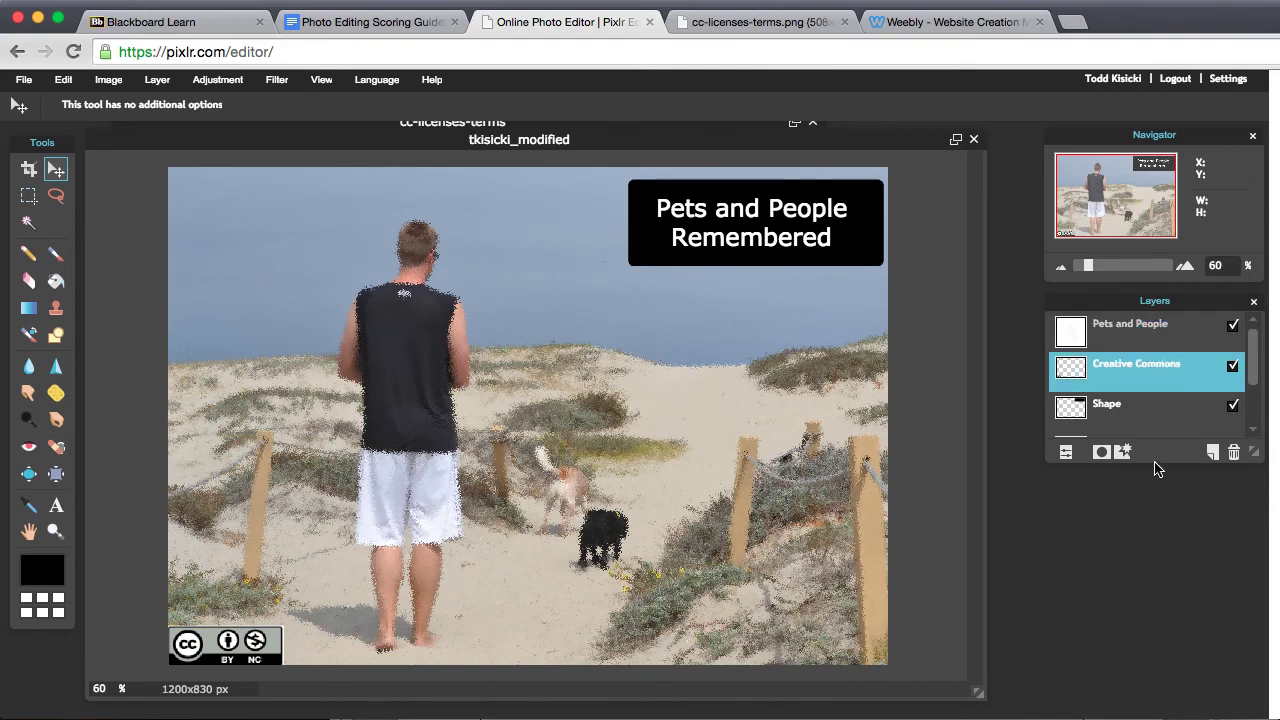
drag(1250, 452, 1254, 627)
click(1137, 333)
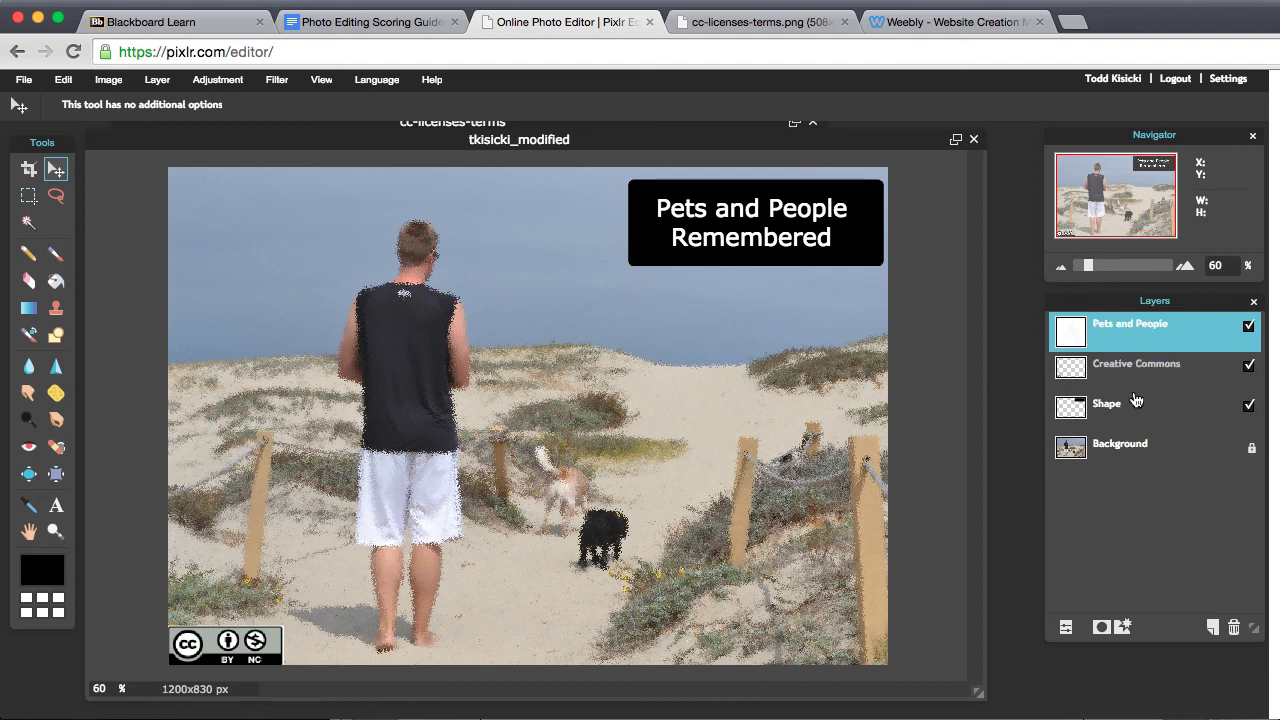
Hide and show the Pets and People, Creative Commons and Shape layers in turn to check what each contains.
click(1249, 327)
click(1249, 327)
click(1248, 368)
click(1248, 368)
click(1249, 408)
click(1249, 408)
Unlock the Background layer, and hide and show it once.
double_click(1250, 449)
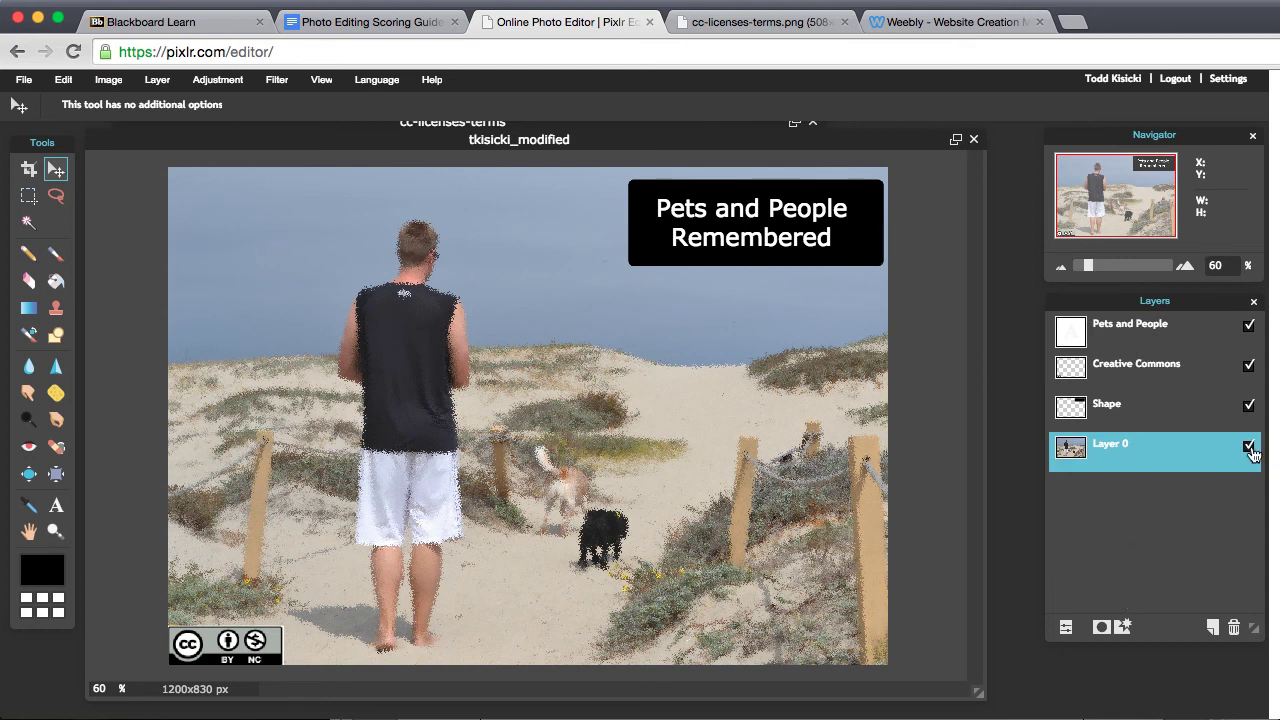
click(1250, 449)
click(1249, 448)
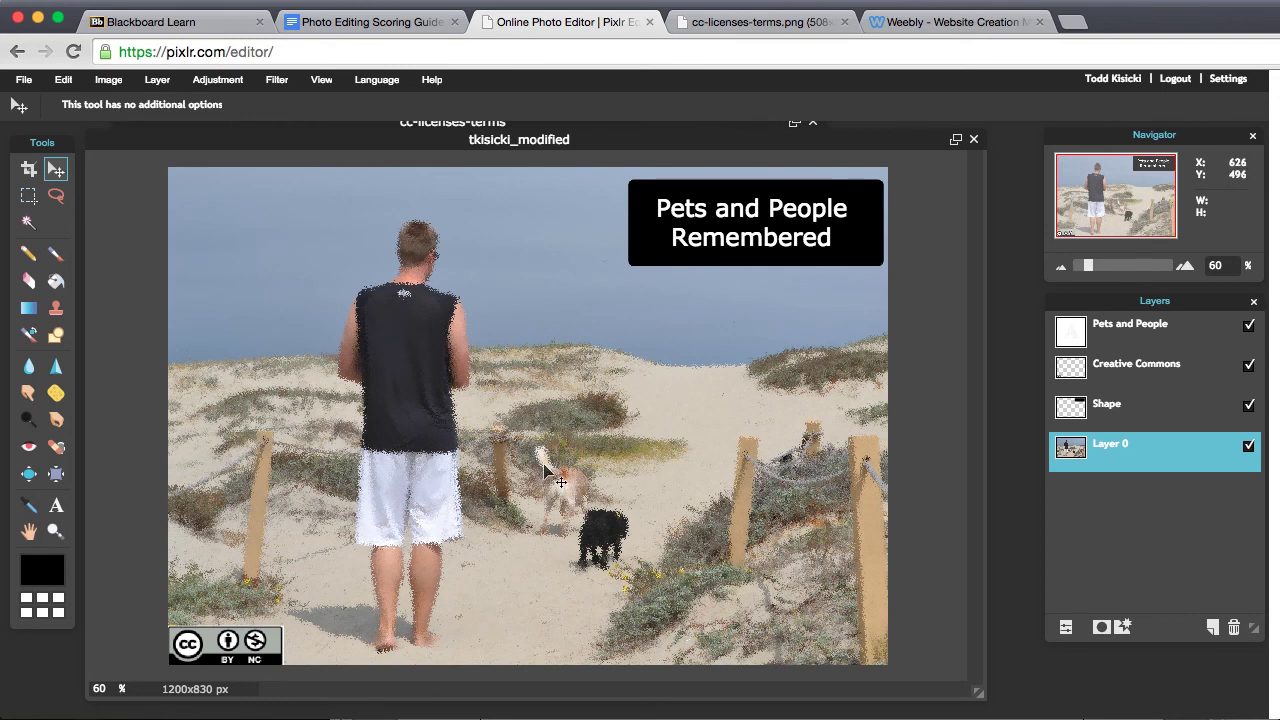
Save the edited photo to the Desktop as a JPEG at quality 80, replacing the existing modified-photo file.
click(62, 80)
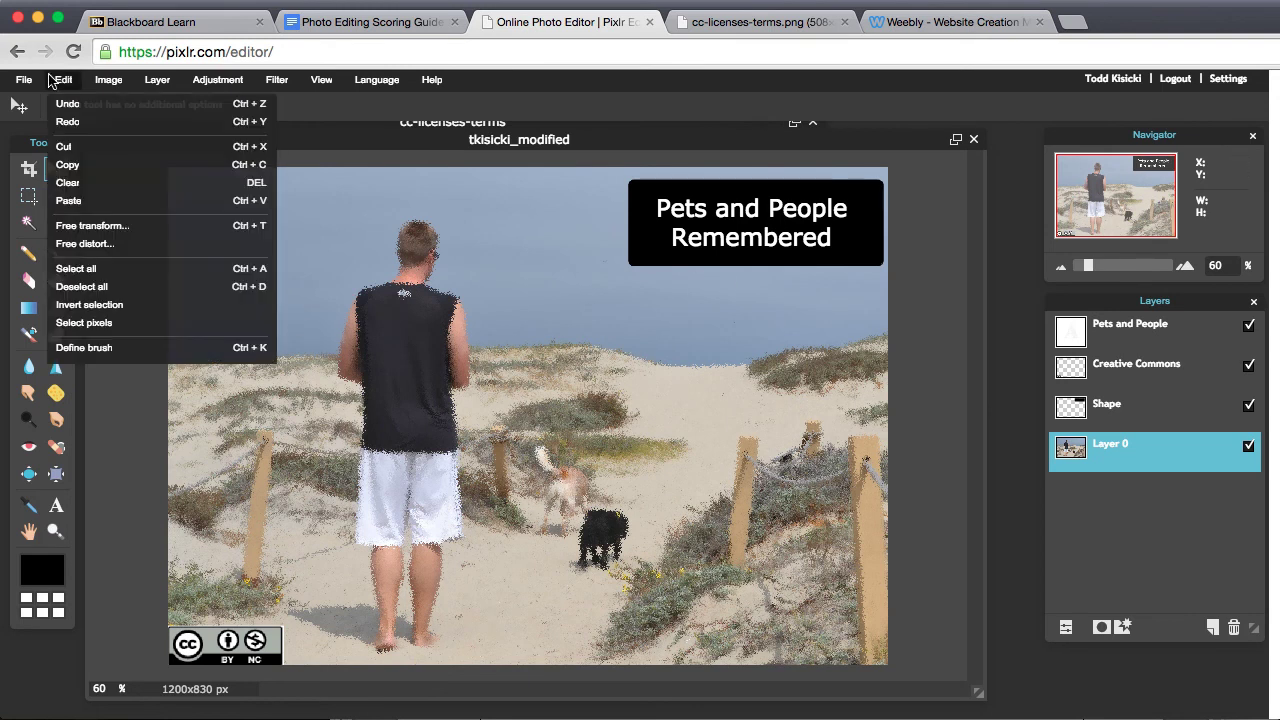
click(24, 82)
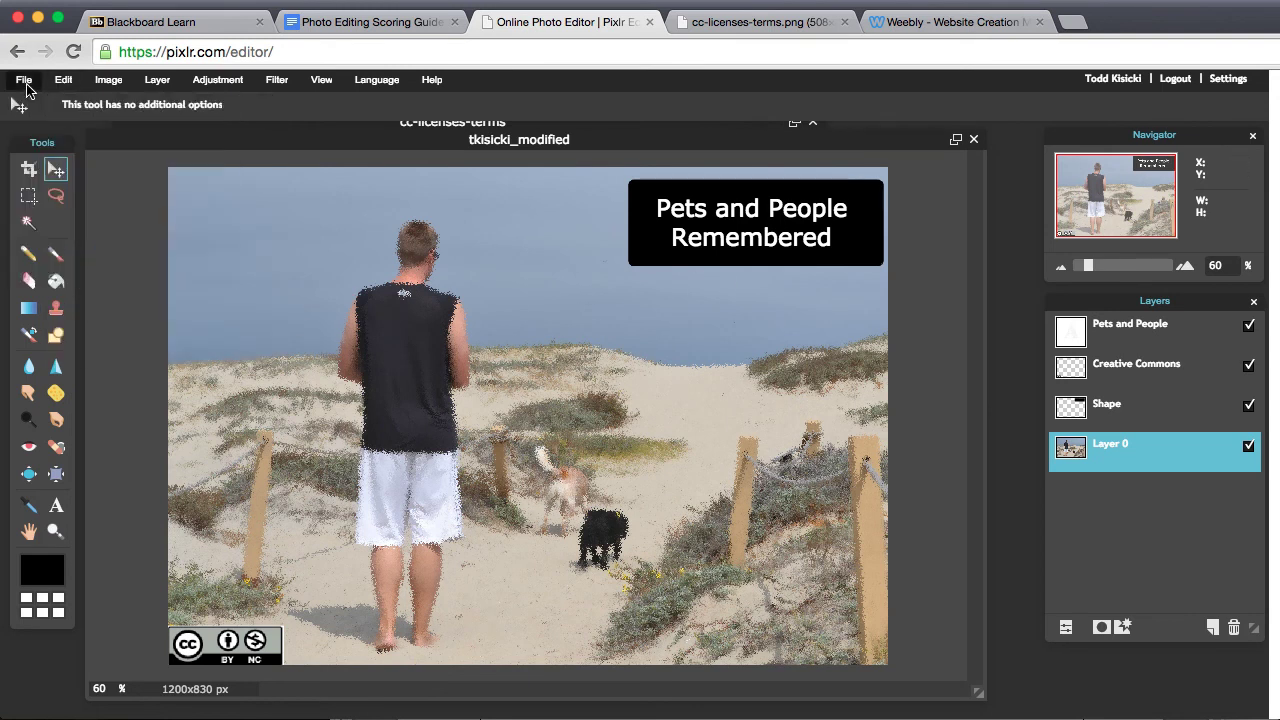
click(24, 82)
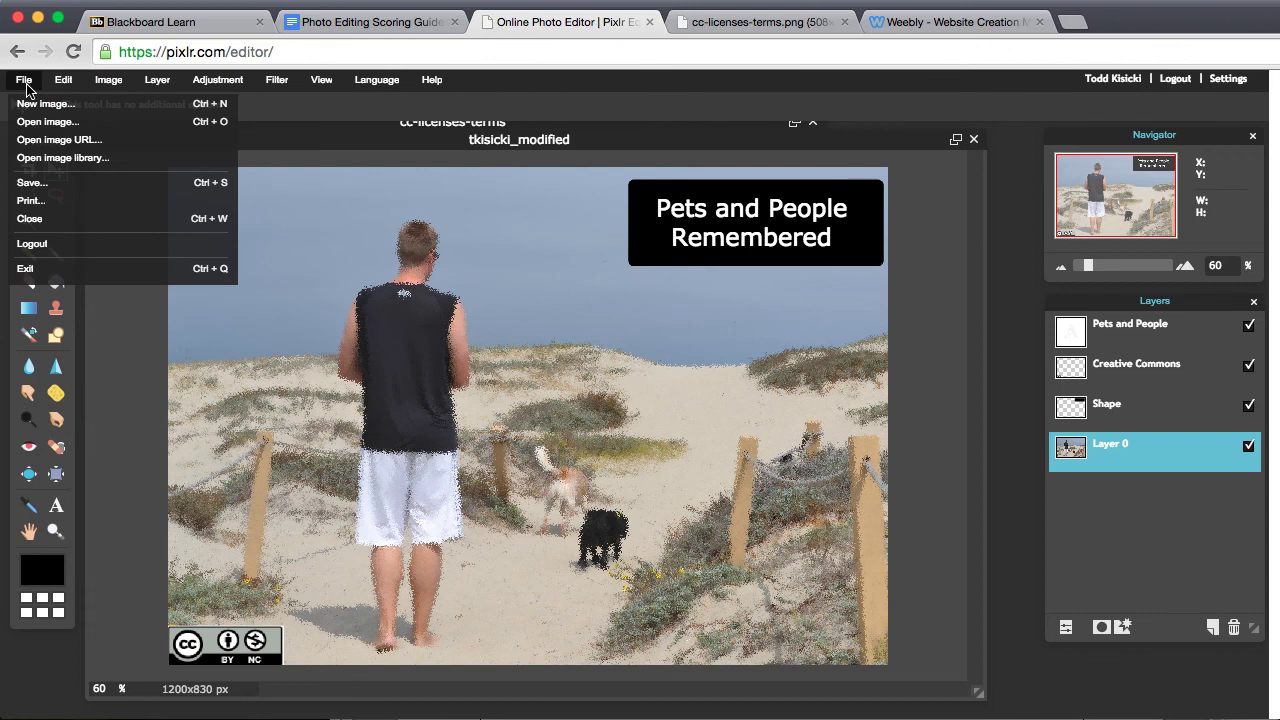
click(42, 185)
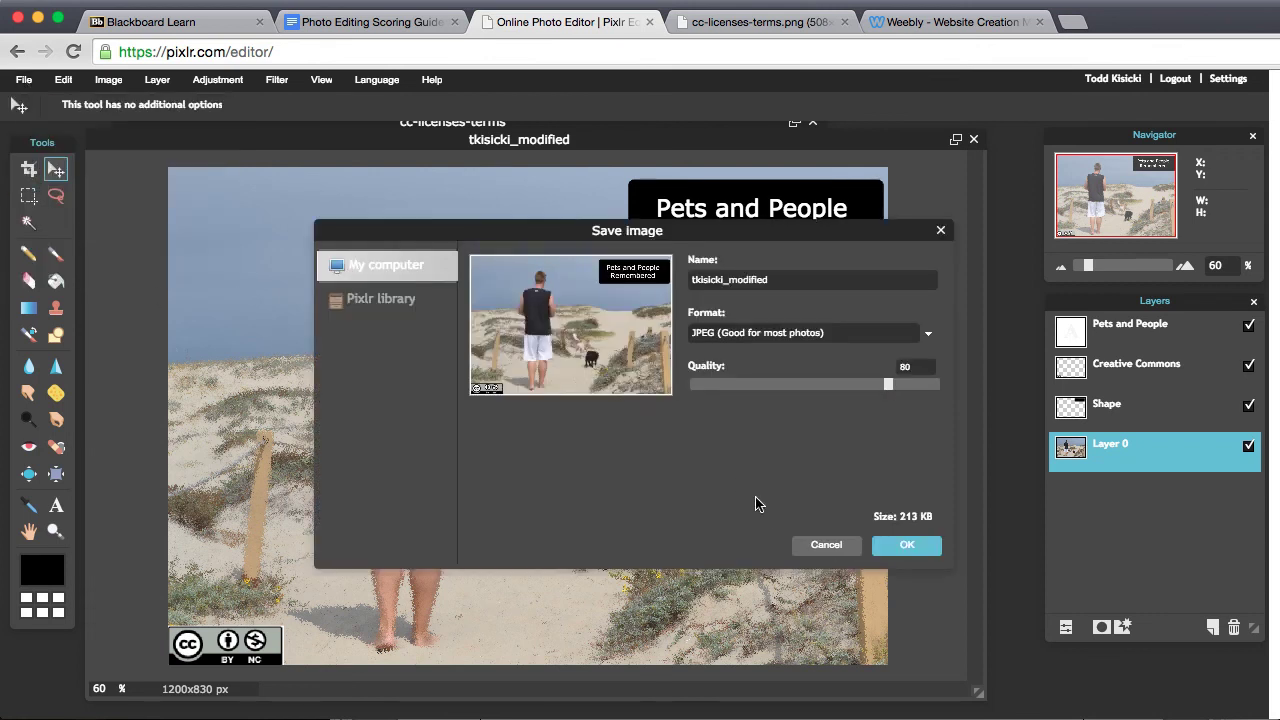
click(925, 545)
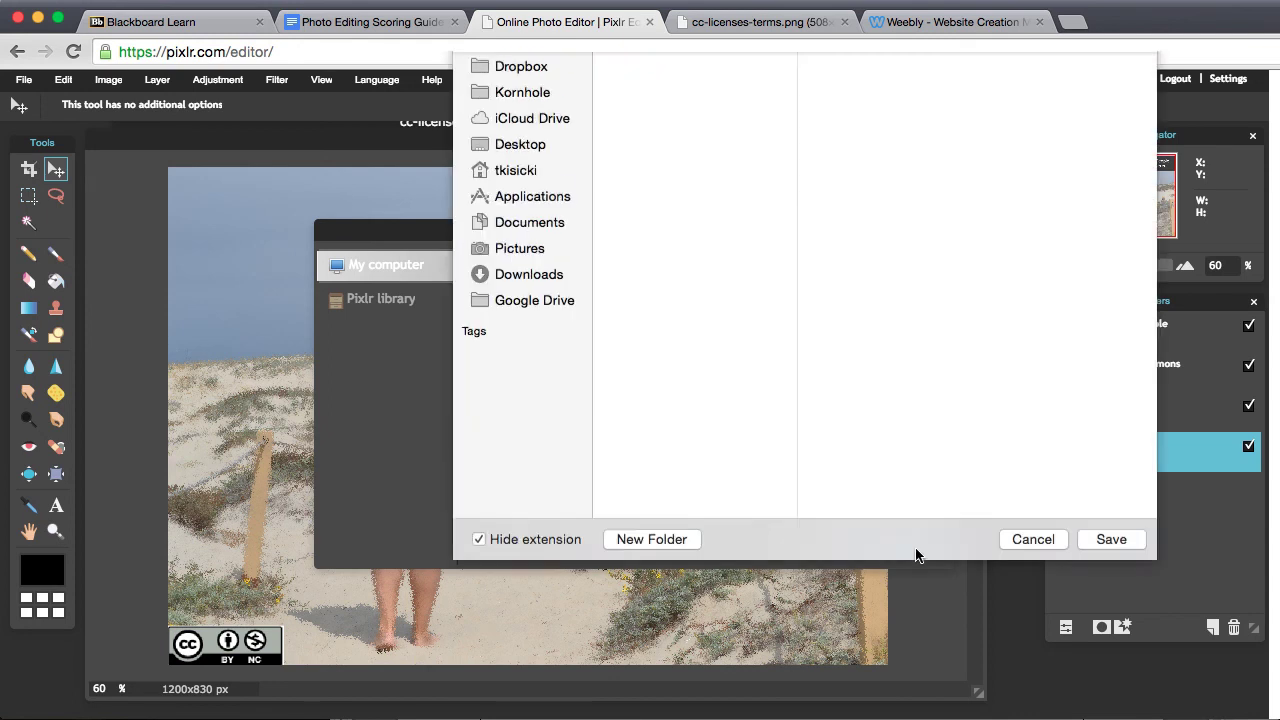
click(1109, 697)
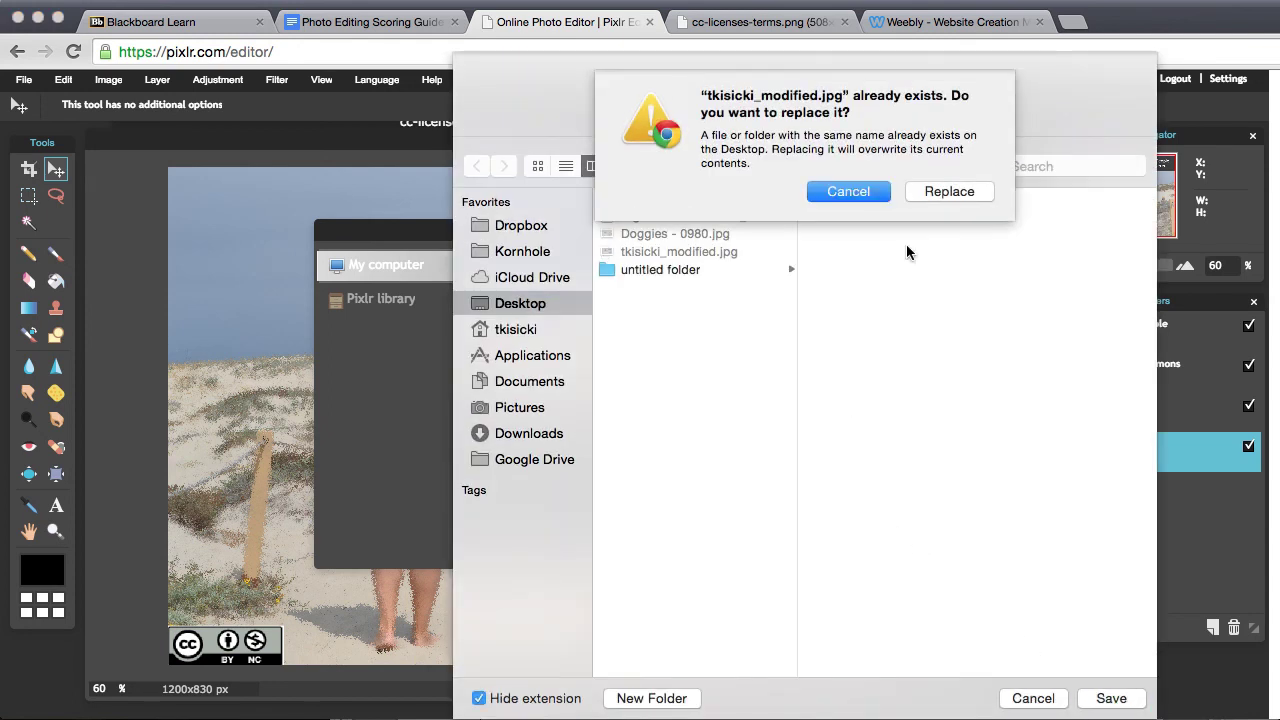
click(931, 190)
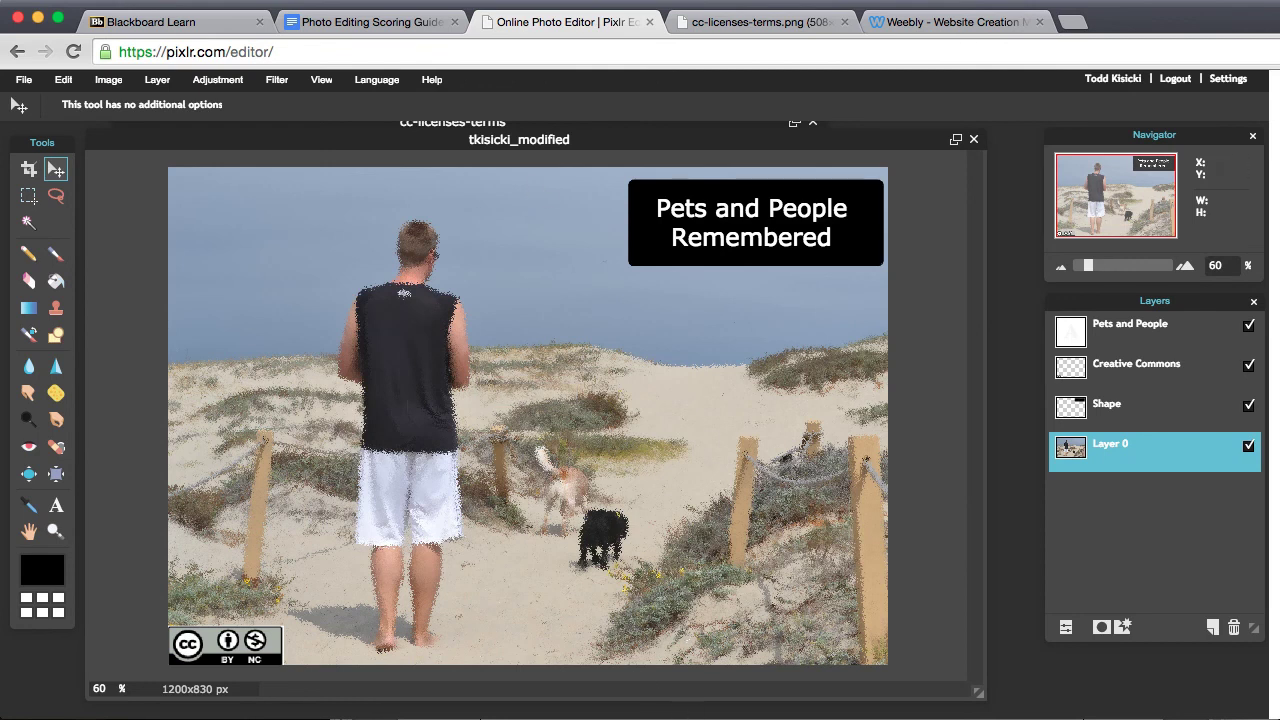
Switch to Word, save the DigitPhotoEdit_ChangesMade_Form document and close it.
key(super+Tab)
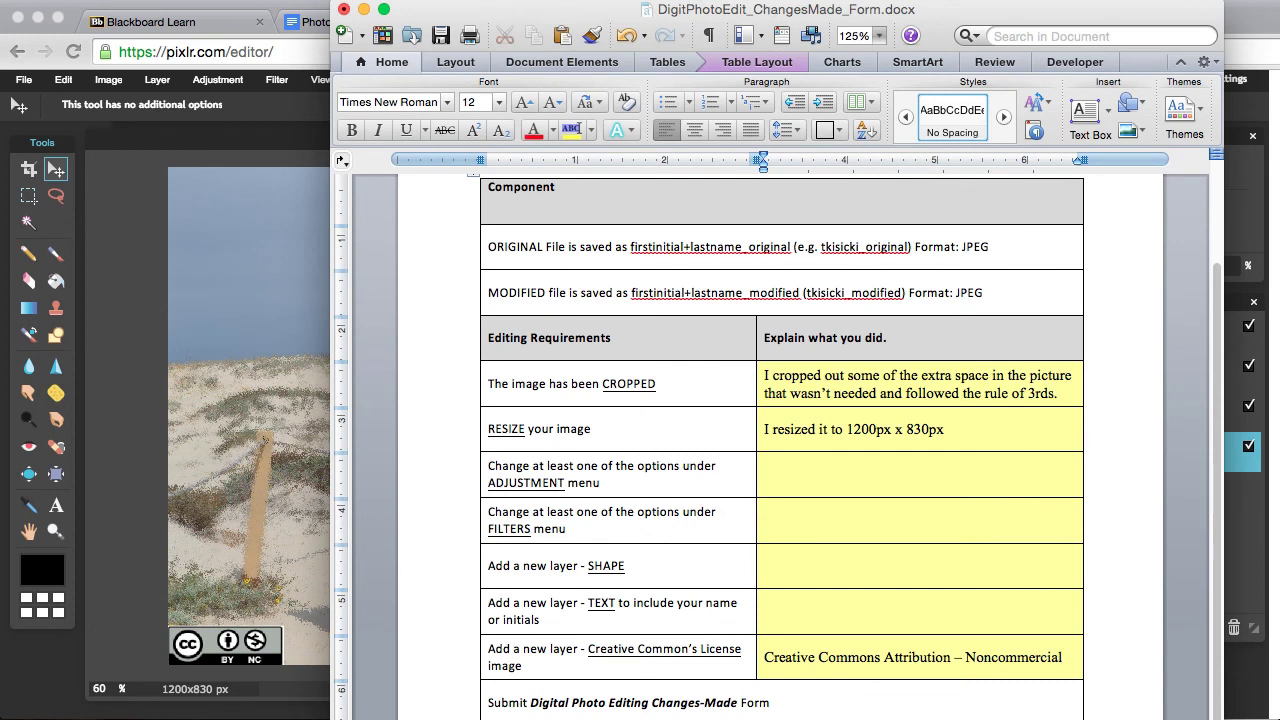
click(92, 0)
mouse_move(64, 0)
click(92, 137)
key(super+w)
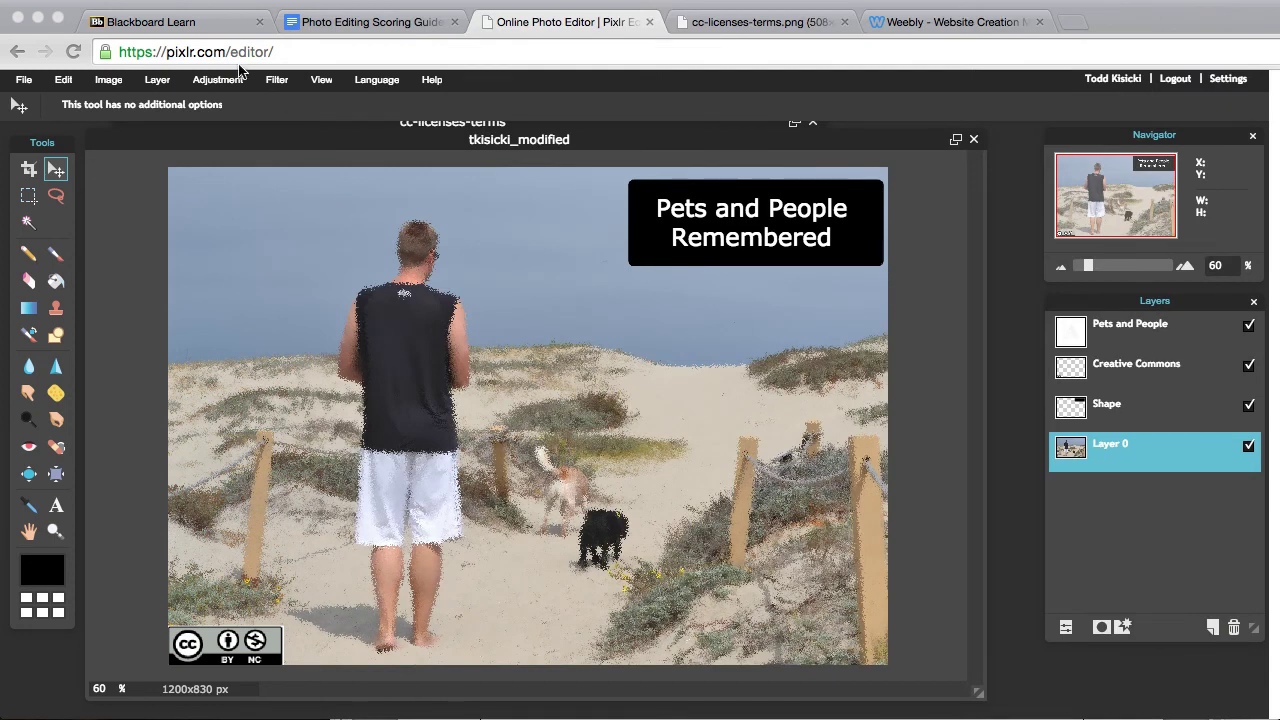
Switch to Blackboard Learn and open the MODULE 3: DIGITAL PHOTO EDITING PROJECT submission page.
click(178, 22)
scroll(464, 403, down, 3)
scroll(464, 403, down, 3)
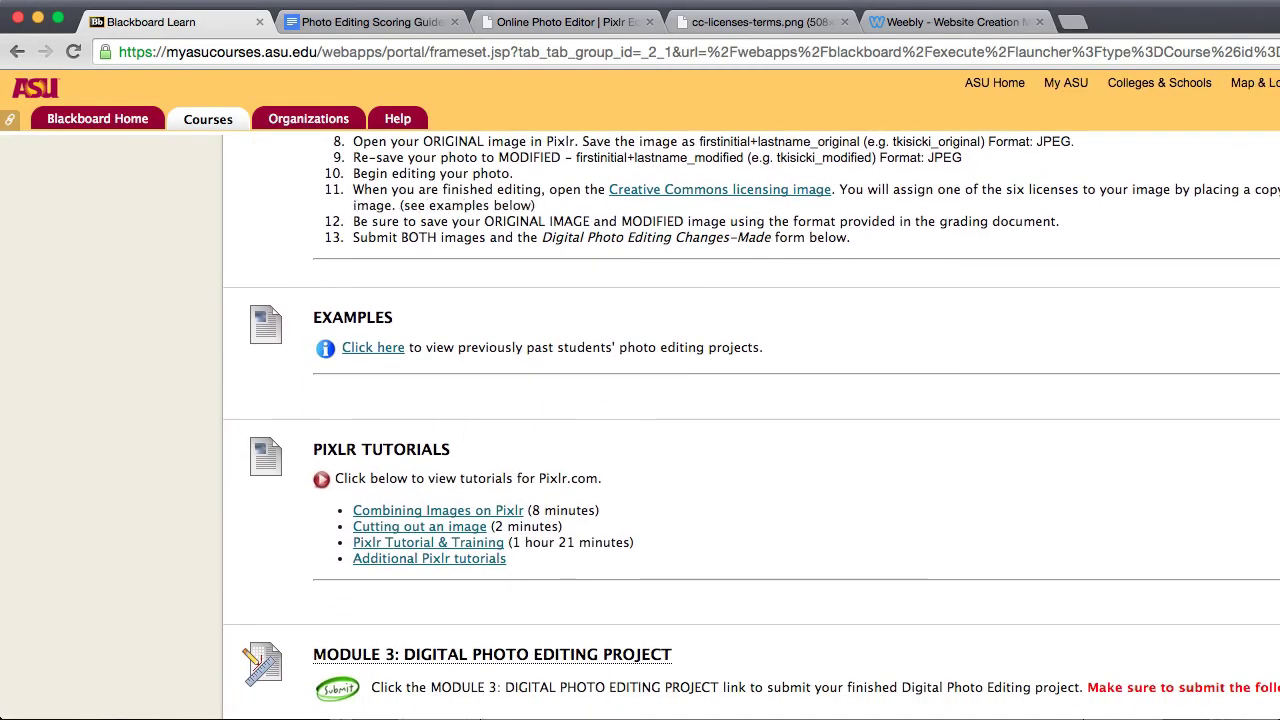
drag(1279, 308, 1276, 308)
scroll(674, 423, down, 10)
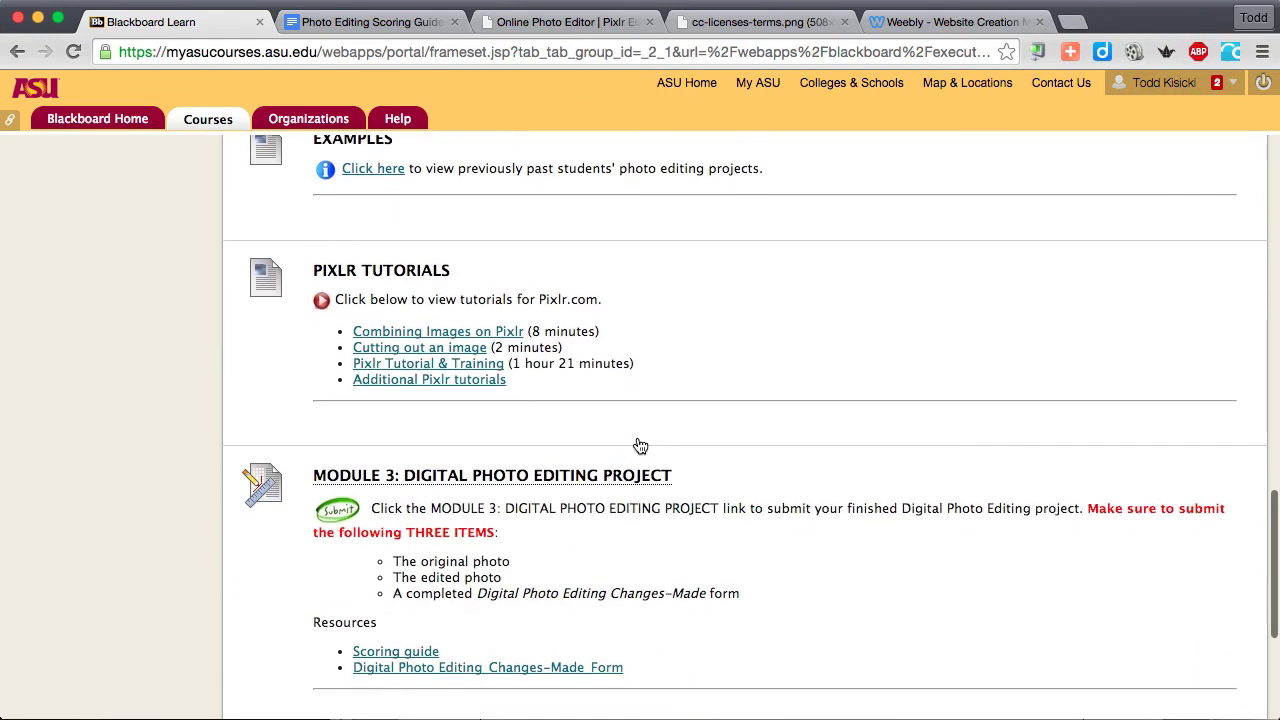
click(579, 287)
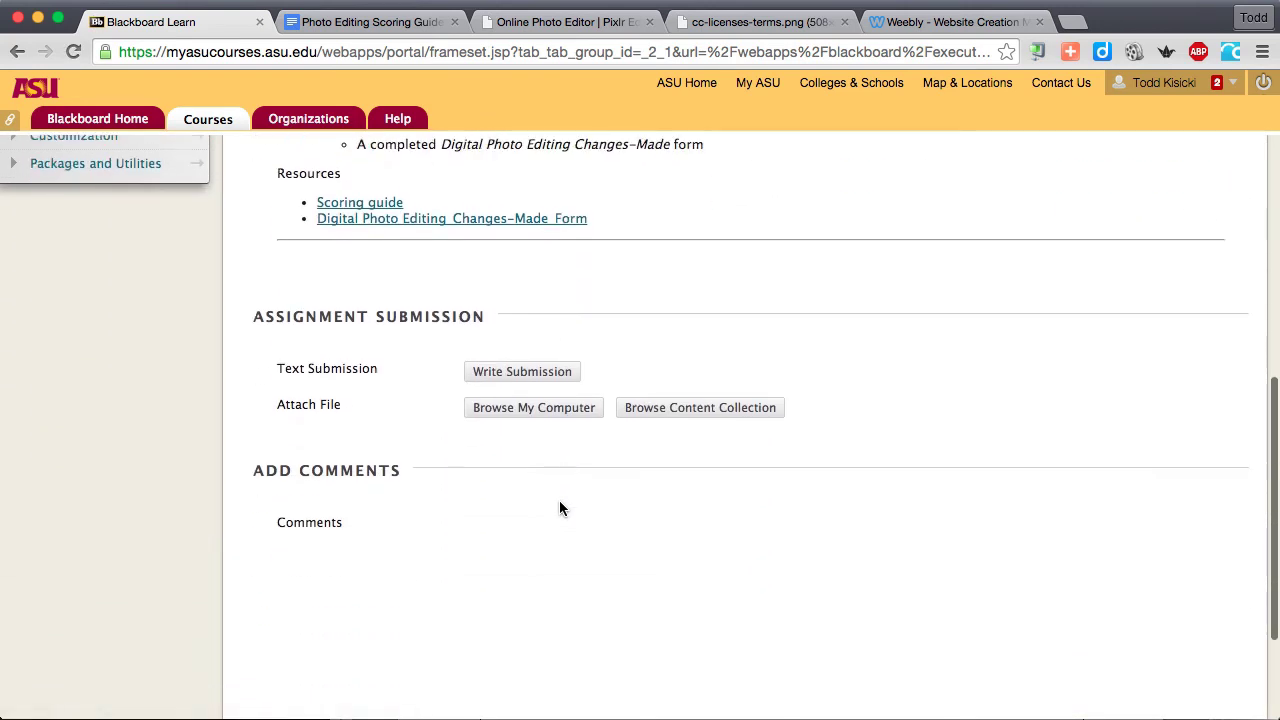
Attach the DigitPhotoEdit_ChangesMade_Form document from the Desktop to the assignment submission.
scroll(559, 500, down, 4)
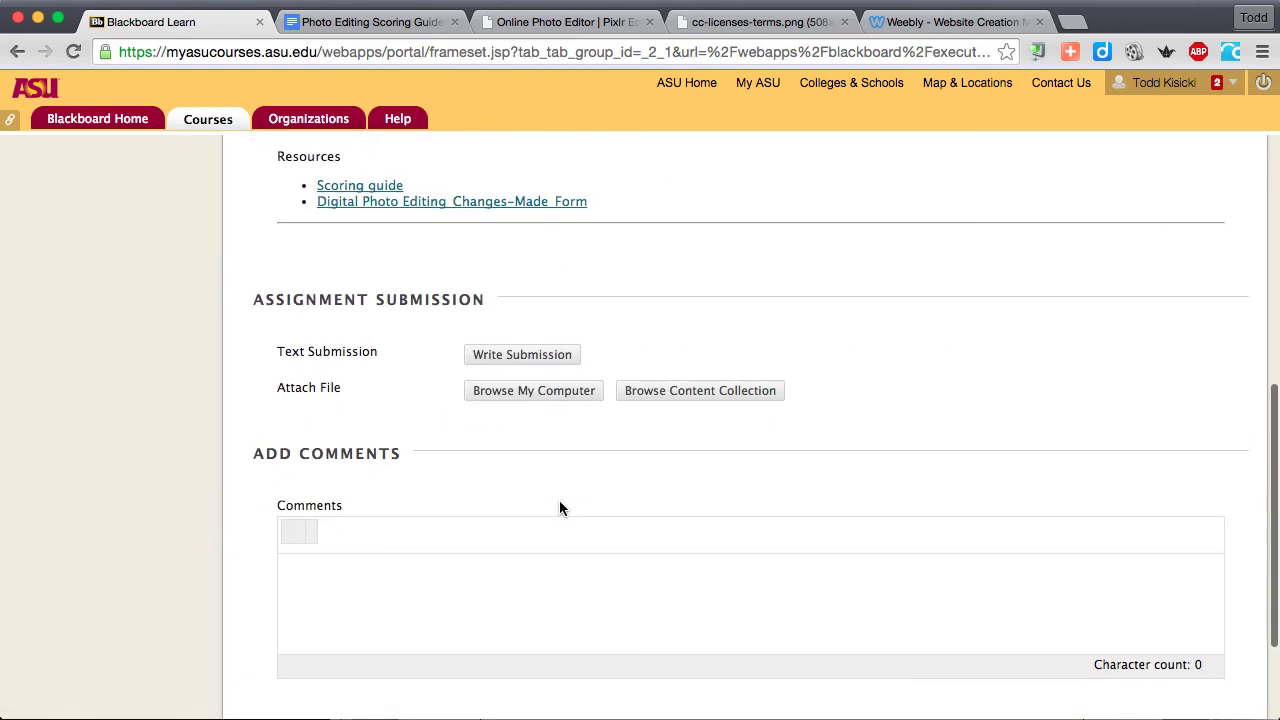
click(512, 391)
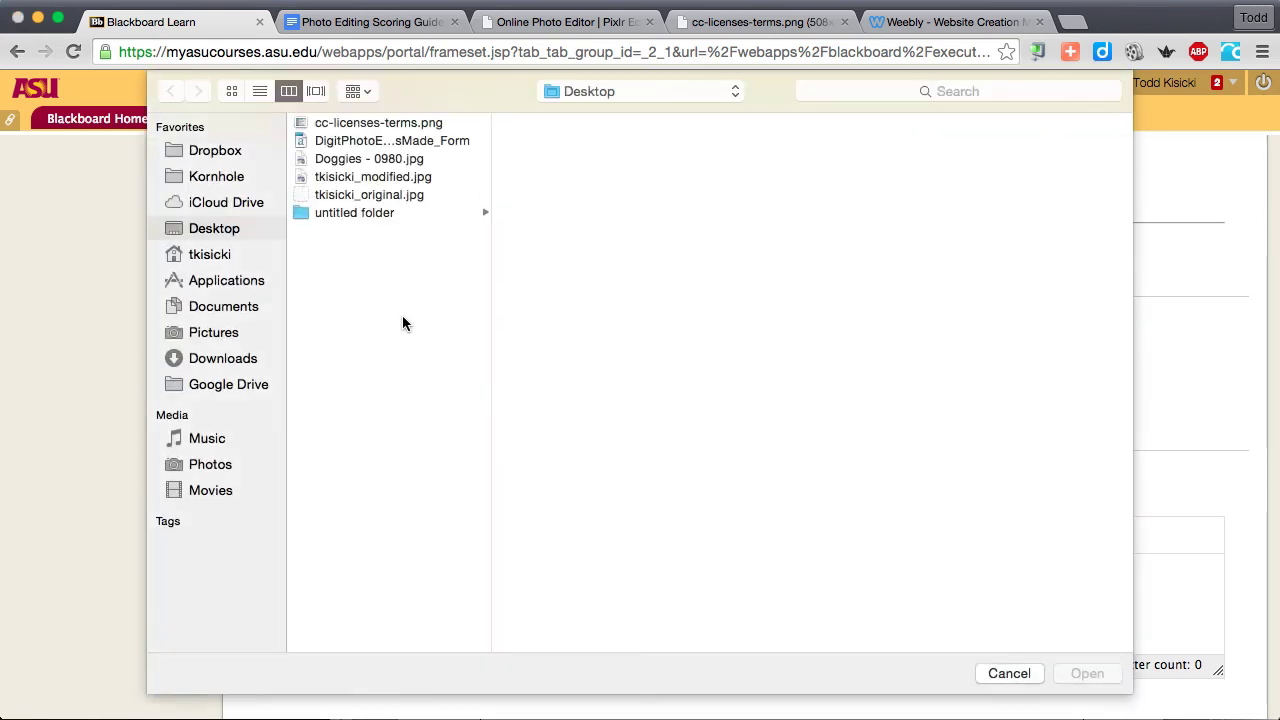
click(362, 141)
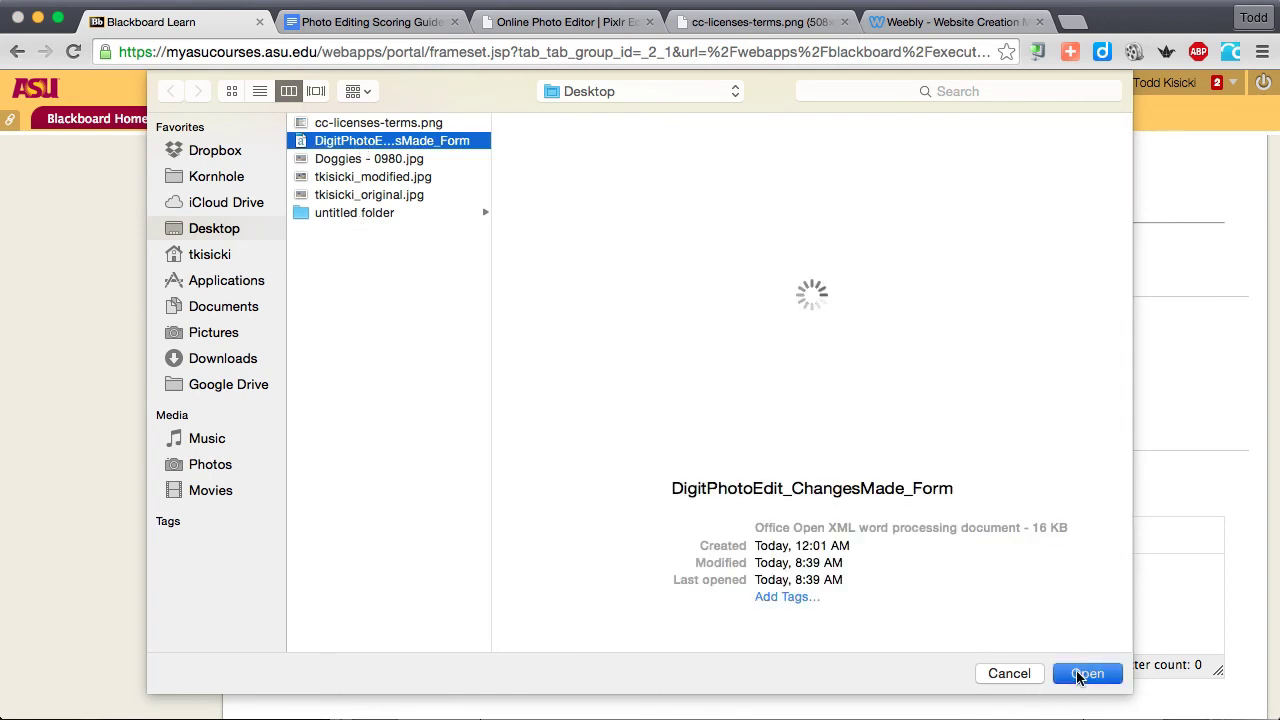
click(1085, 674)
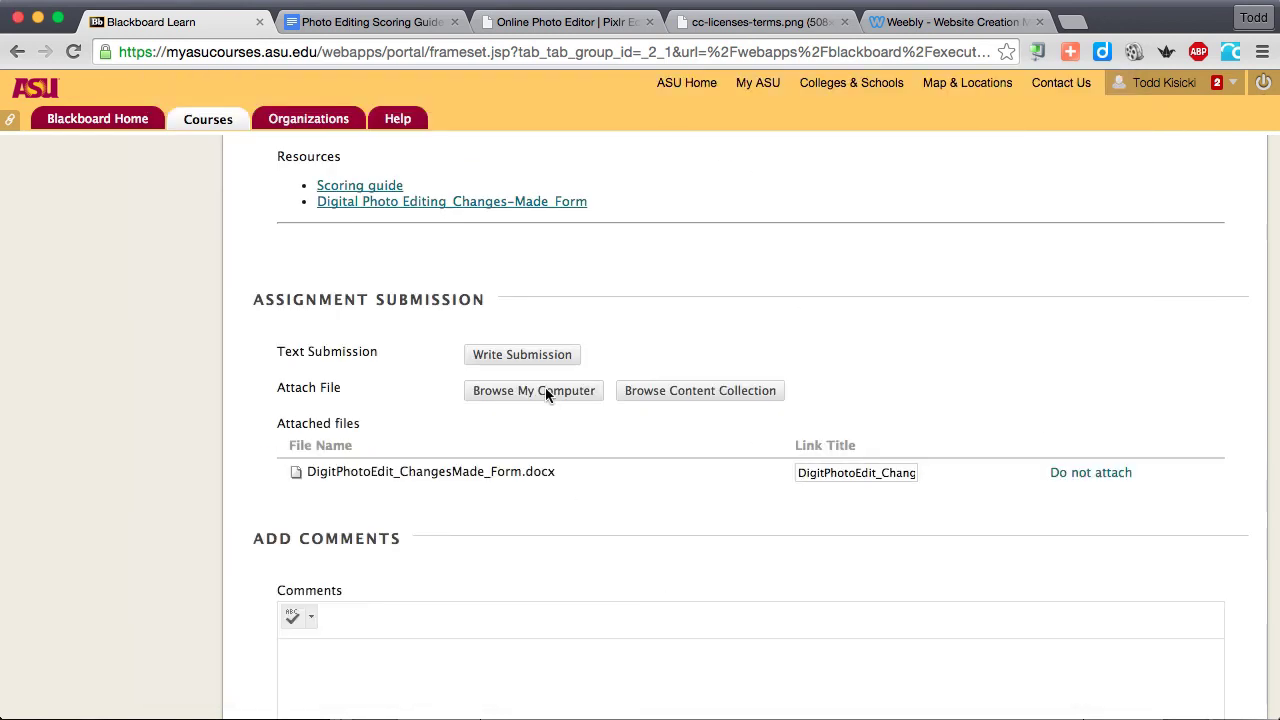
Attach the original photo's JPEG from the Desktop to the assignment submission.
click(546, 391)
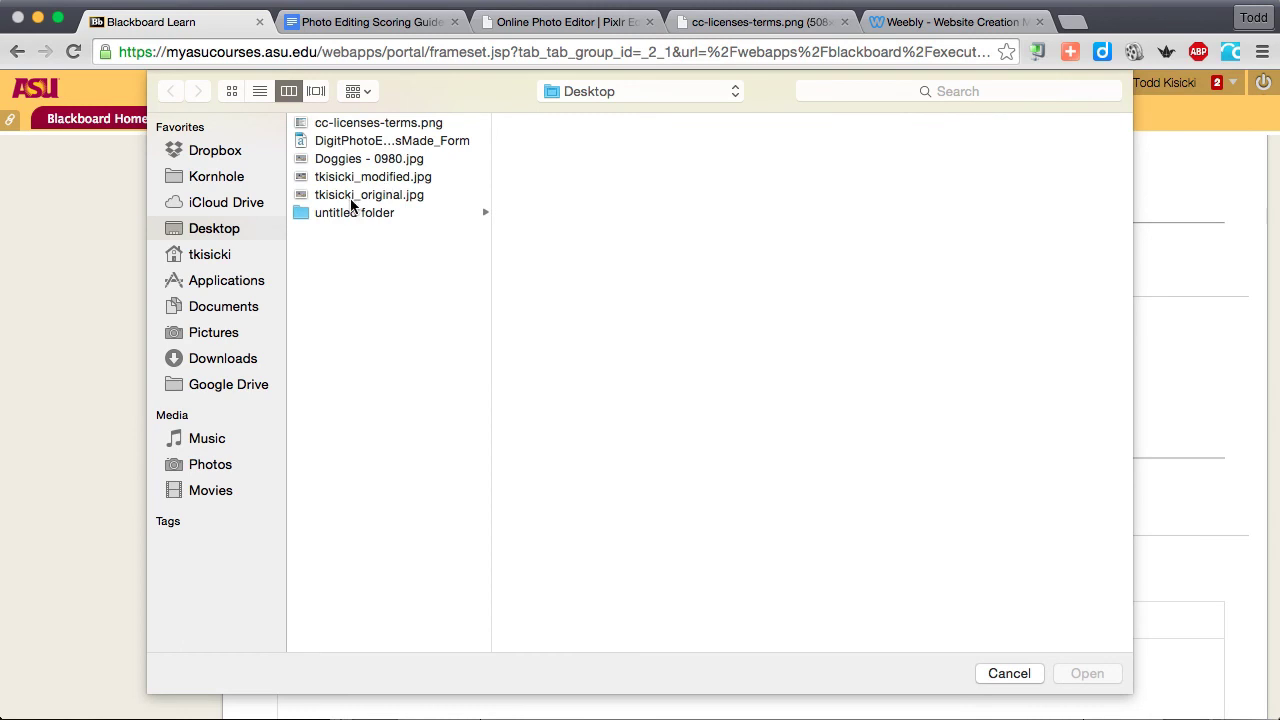
click(355, 197)
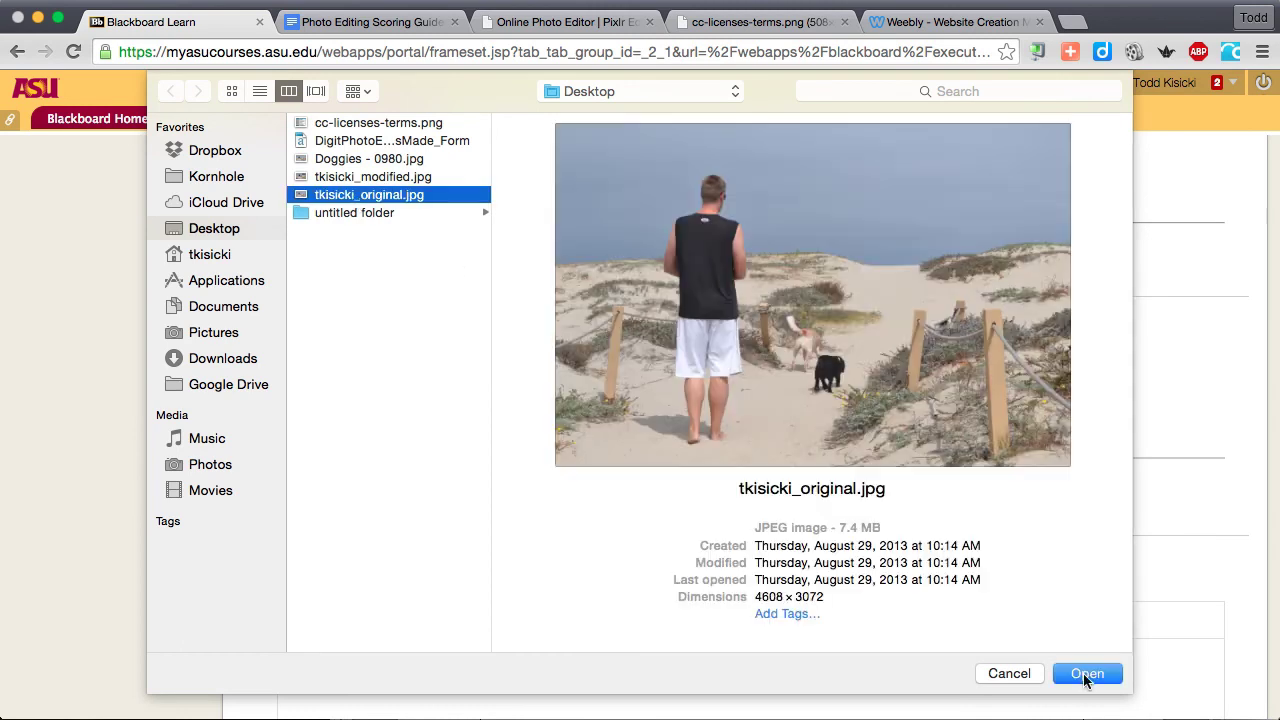
click(1086, 674)
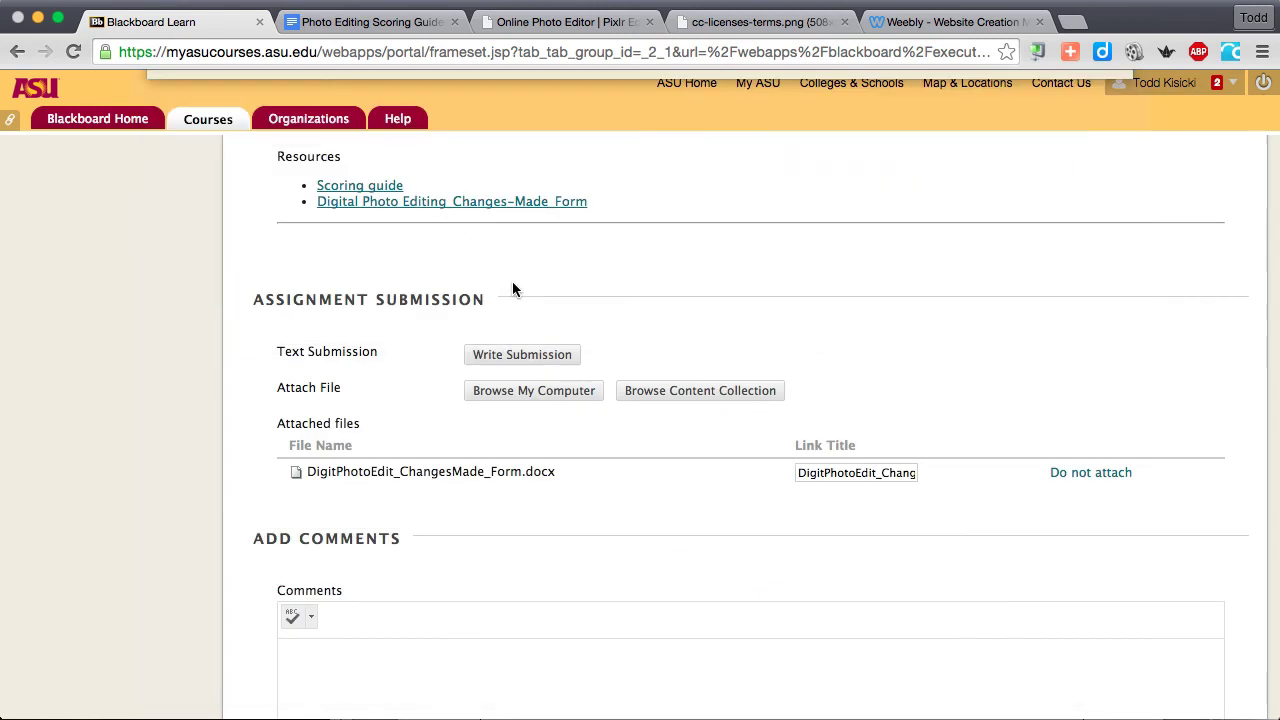
Attach the edited photo's JPEG from the Desktop to the assignment submission and review the submission page.
click(512, 392)
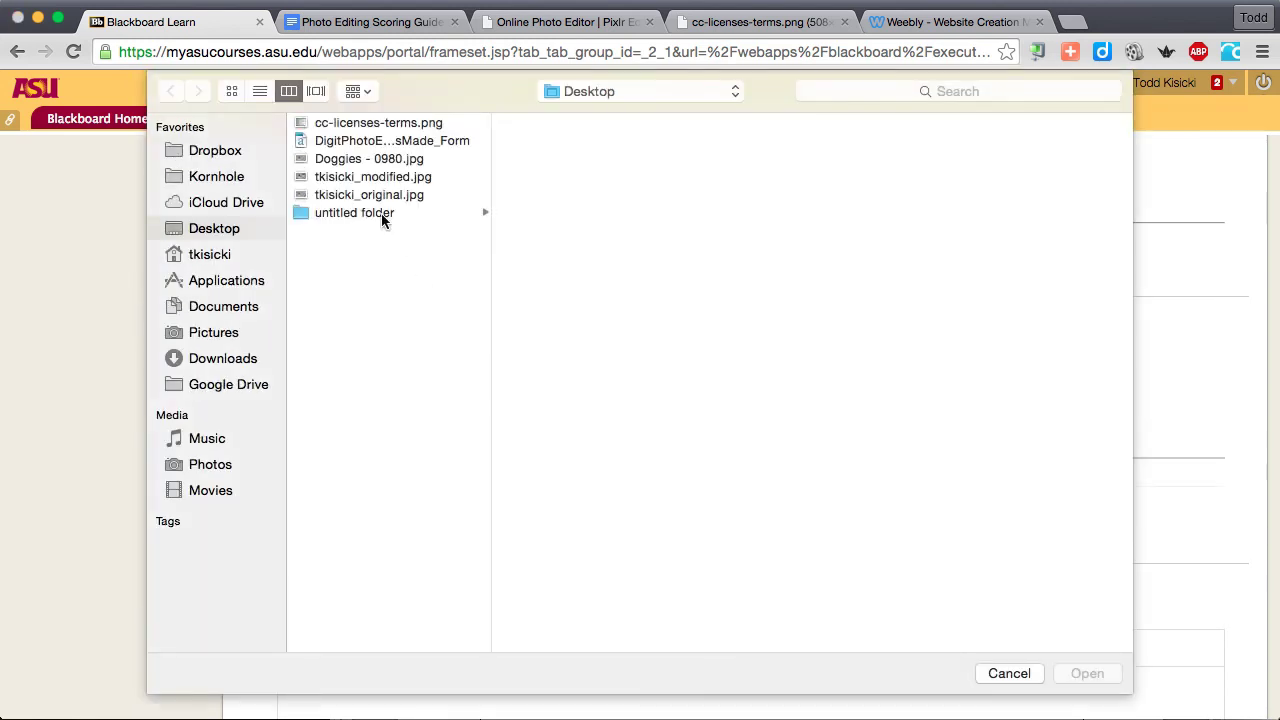
click(373, 177)
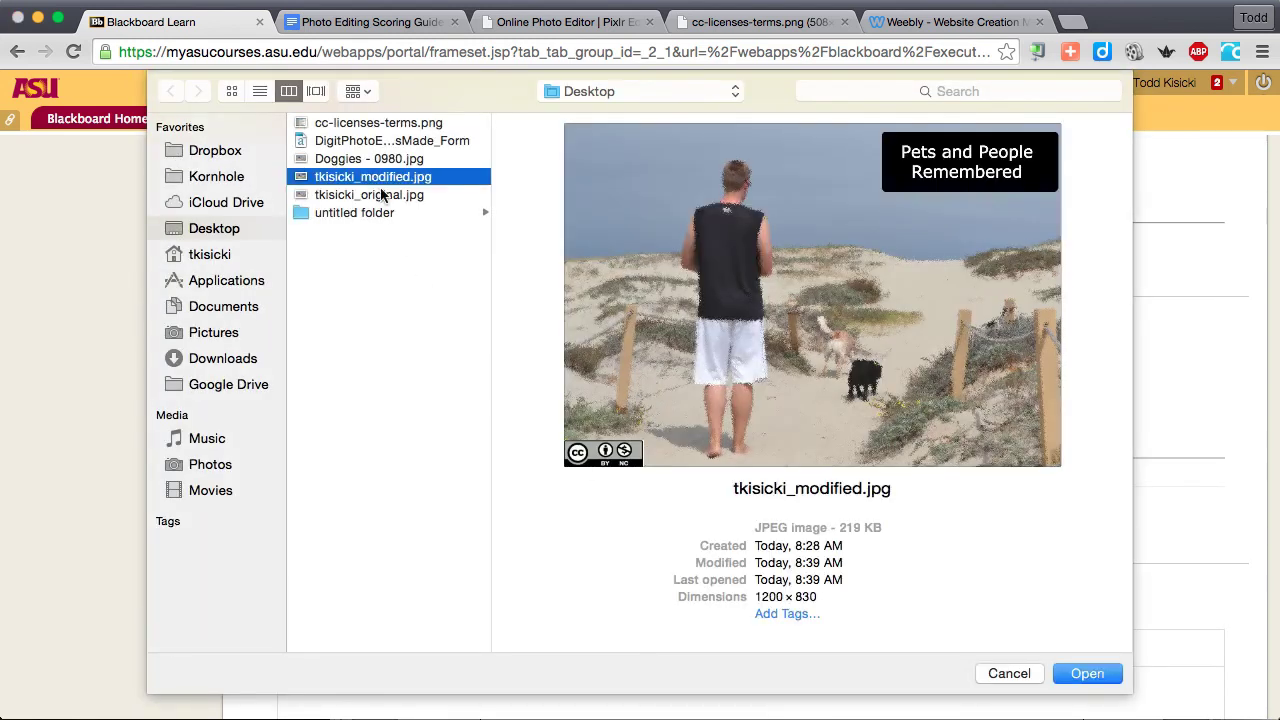
click(1087, 674)
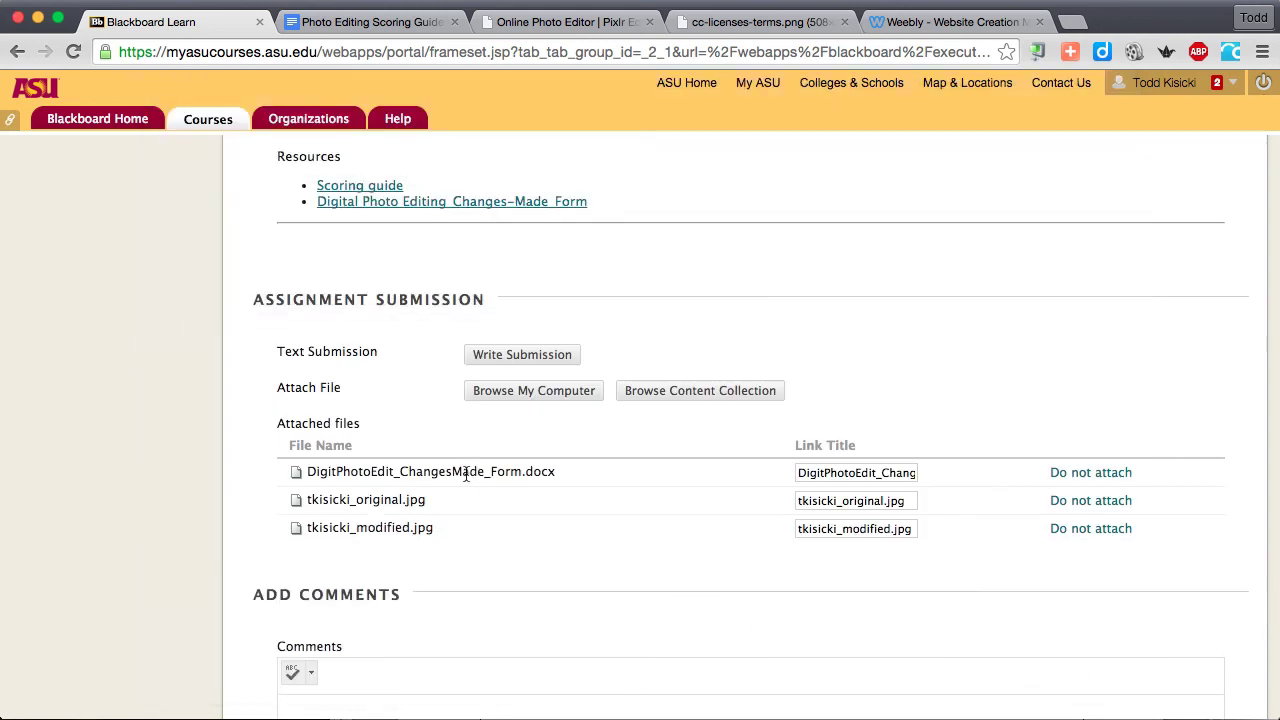
scroll(823, 578, down, 5)
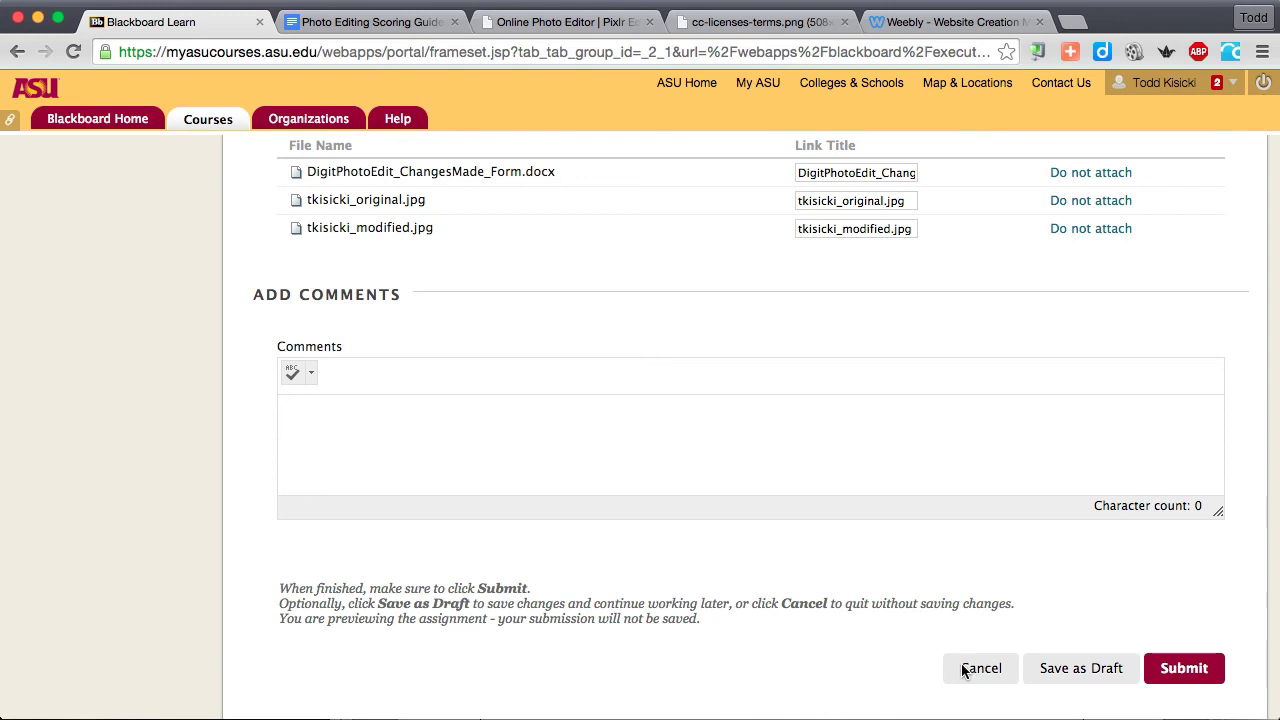
scroll(973, 672, up, 6)
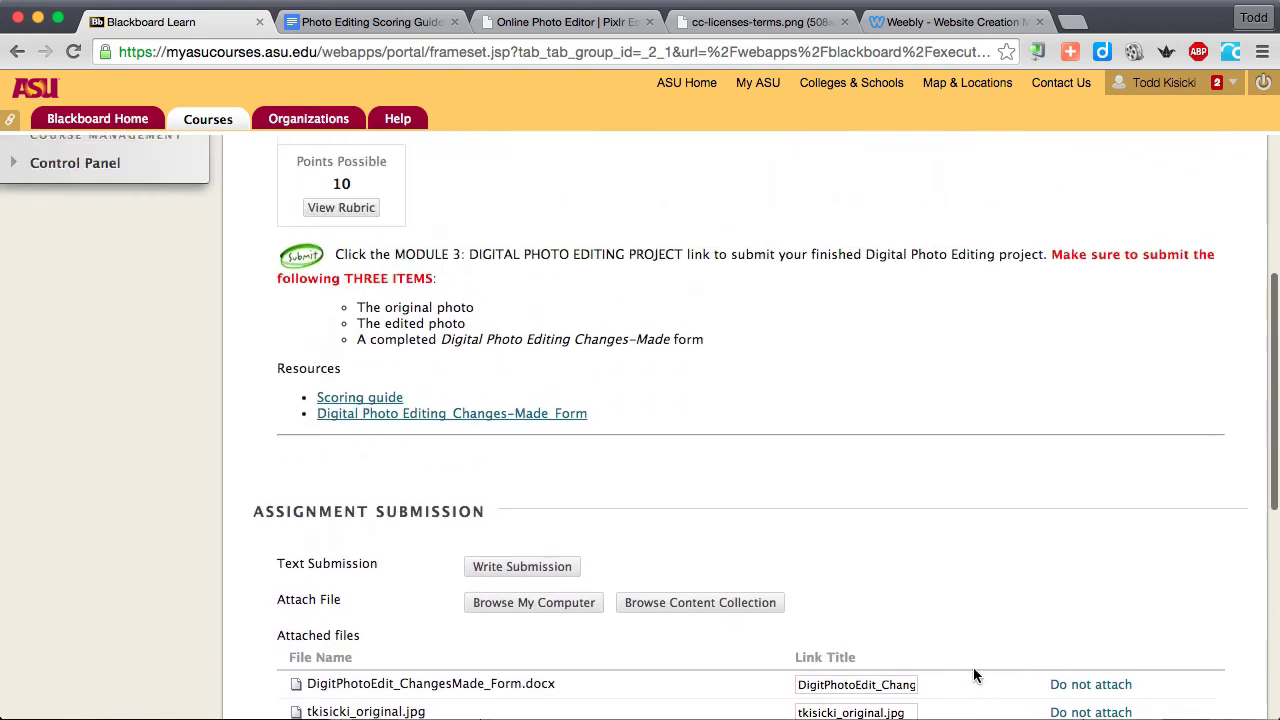
Switch to Weebly and add a standard page to the site, placed directly after the Contact page.
click(940, 22)
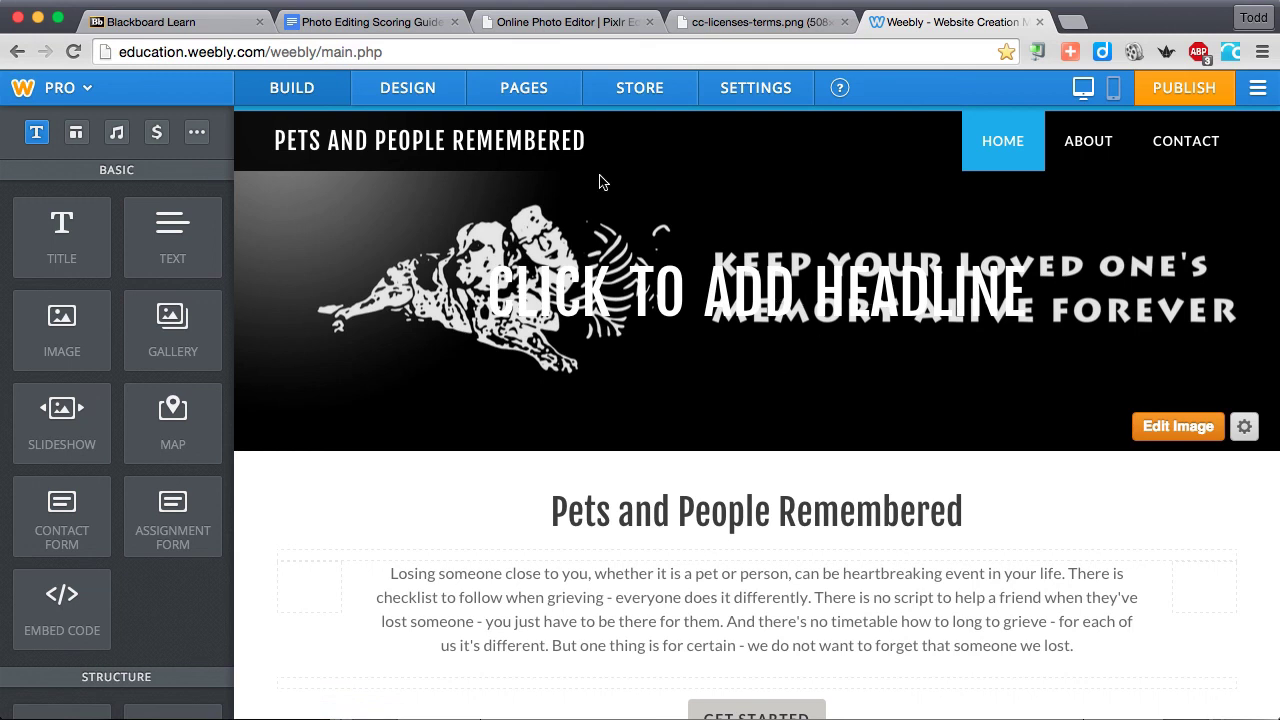
click(520, 90)
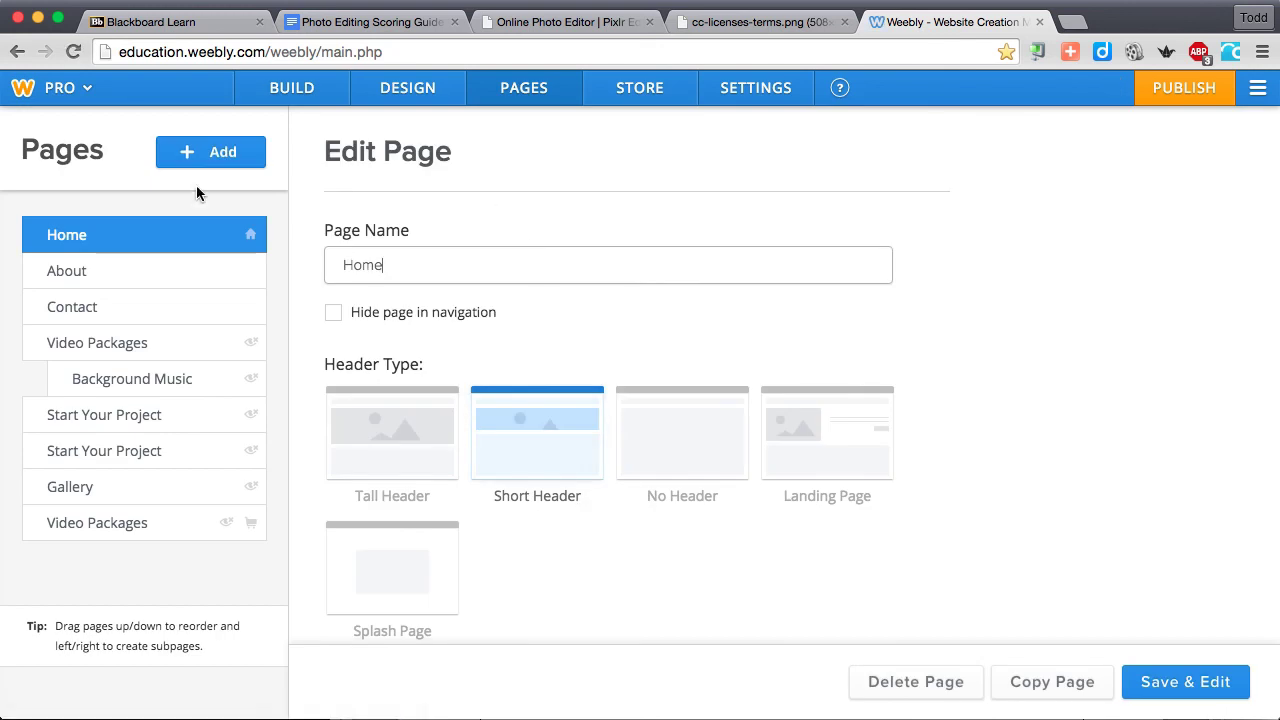
click(188, 151)
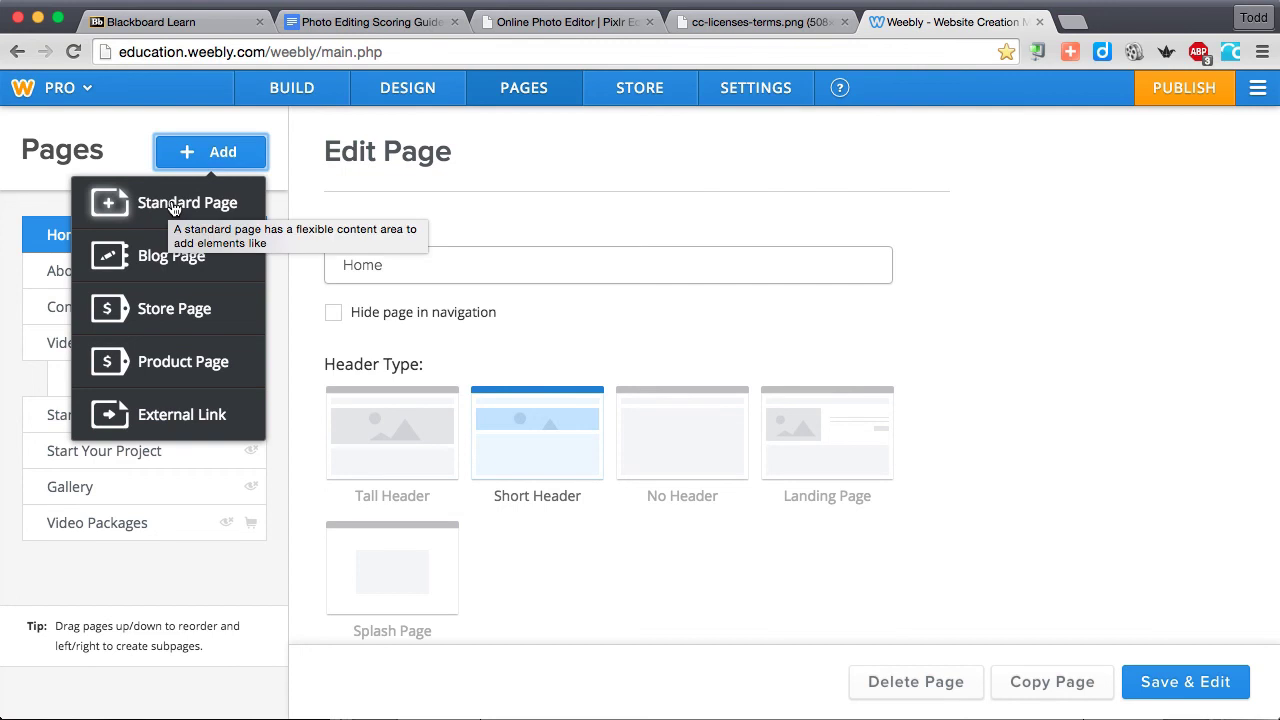
click(170, 205)
drag(28, 555, 34, 342)
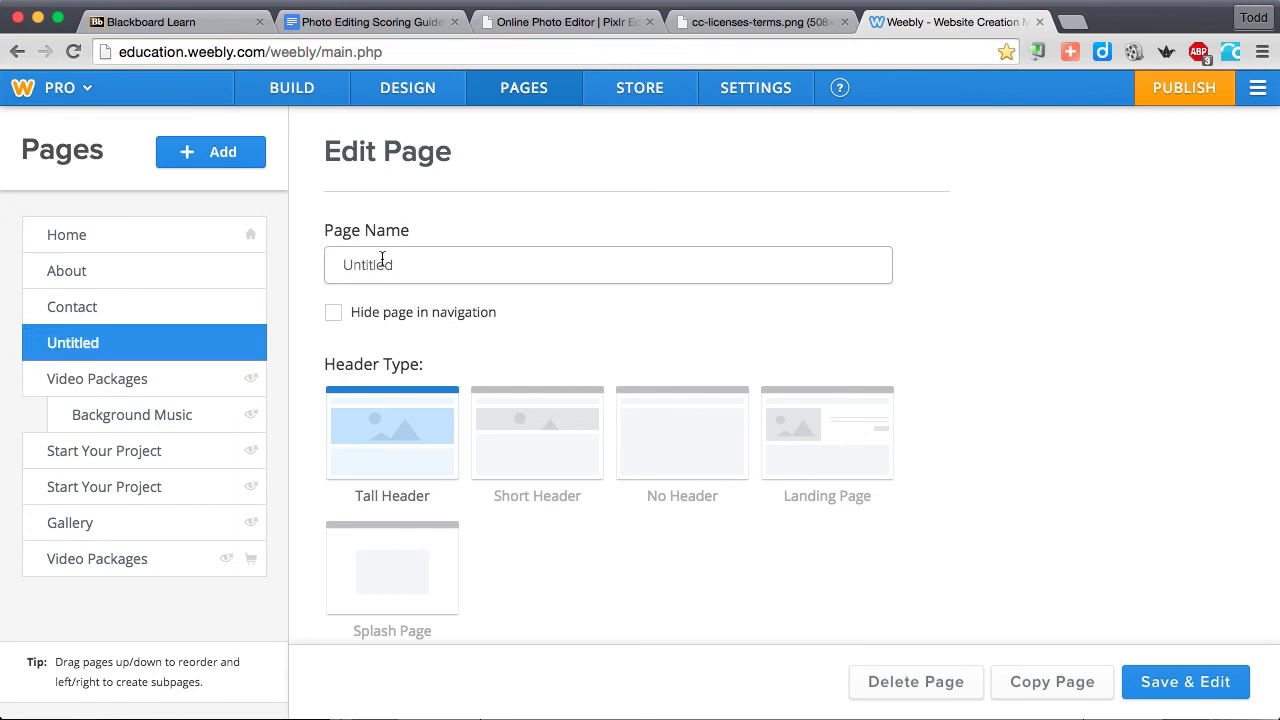
Name the new page Digital Photo, give it the Short Header type, and save it for editing.
double_click(383, 261)
text(Digit)
click(510, 450)
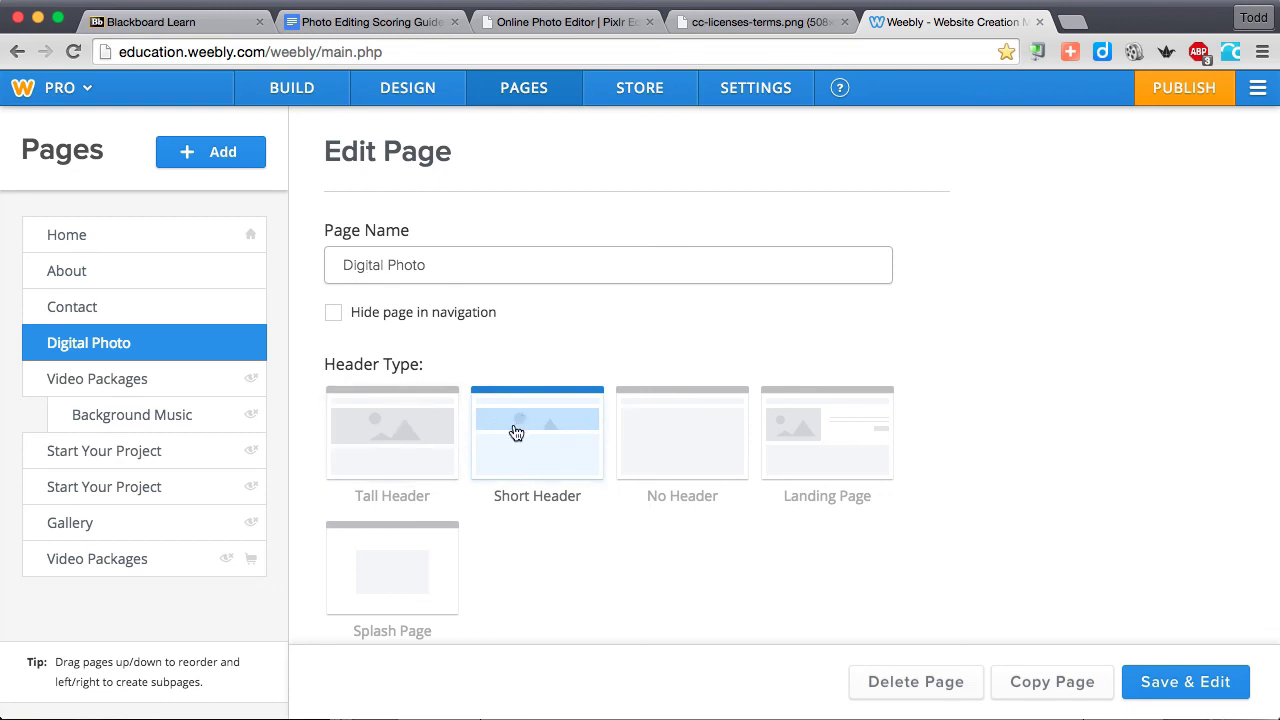
click(1177, 683)
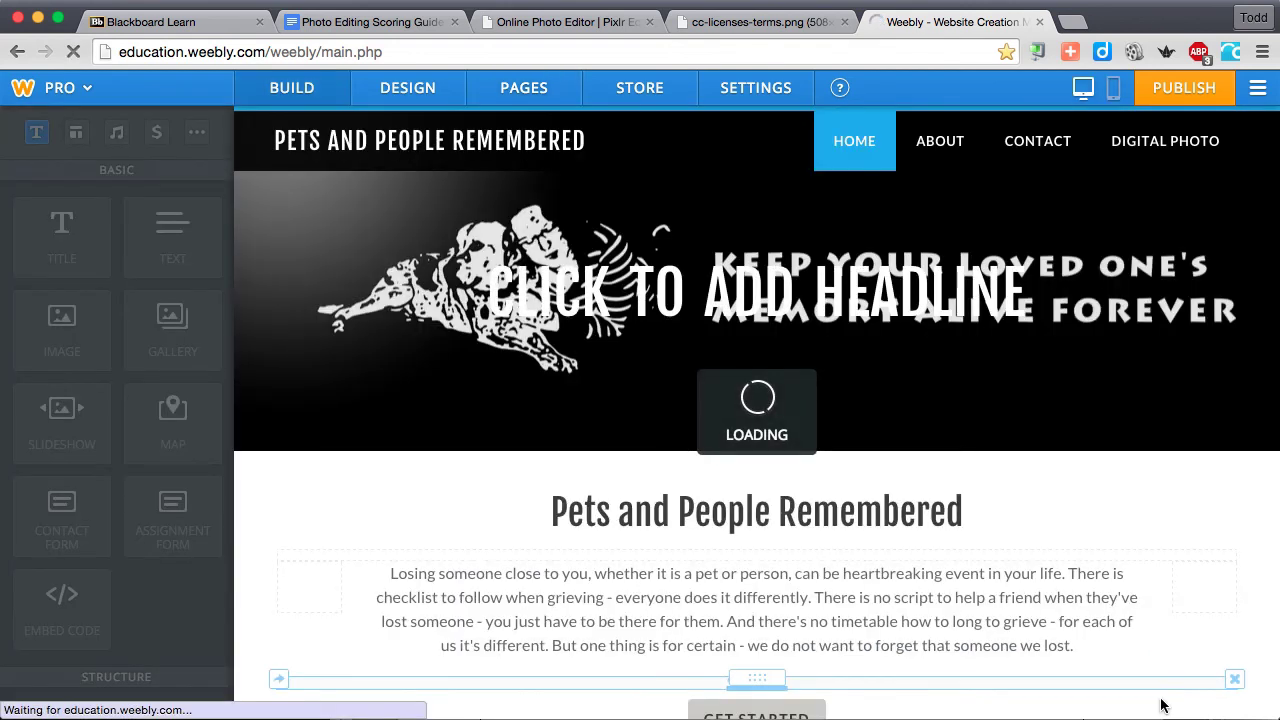
Add a title element to the empty content area of the page with the text "Digital Photo Editing".
scroll(1040, 627, down, 4)
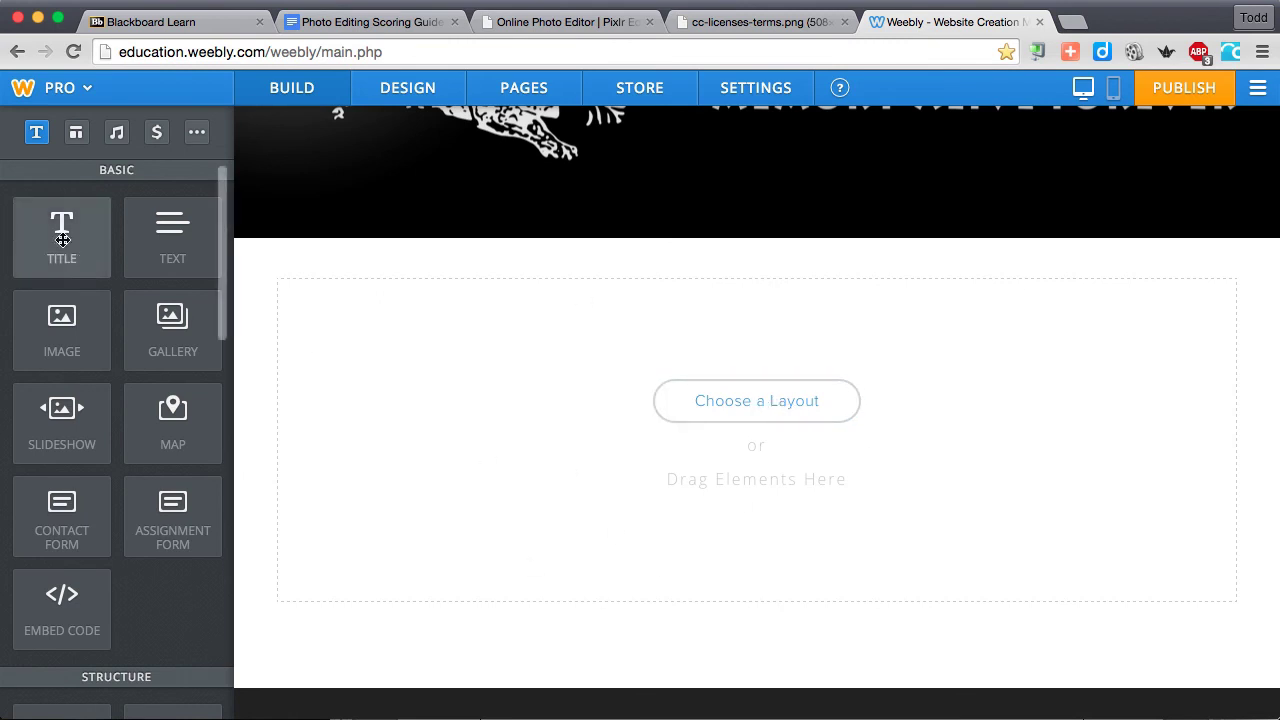
drag(70, 245, 475, 290)
drag(442, 395, 442, 395)
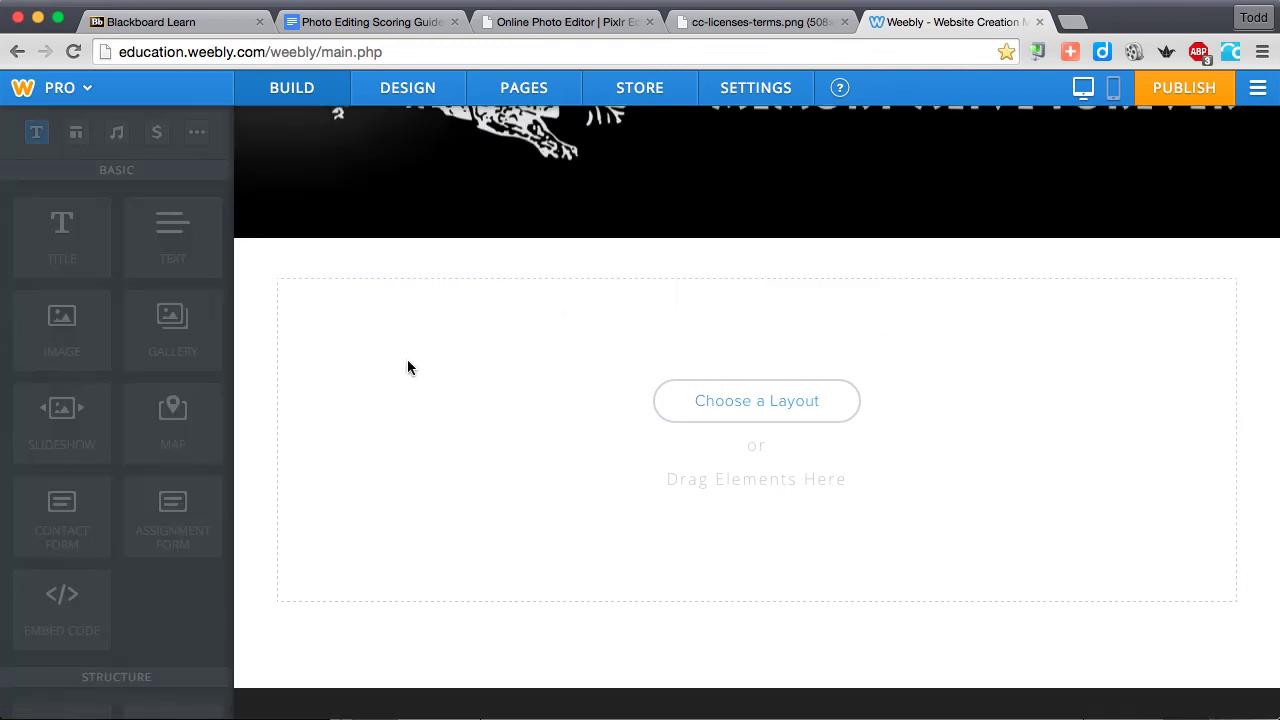
click(400, 305)
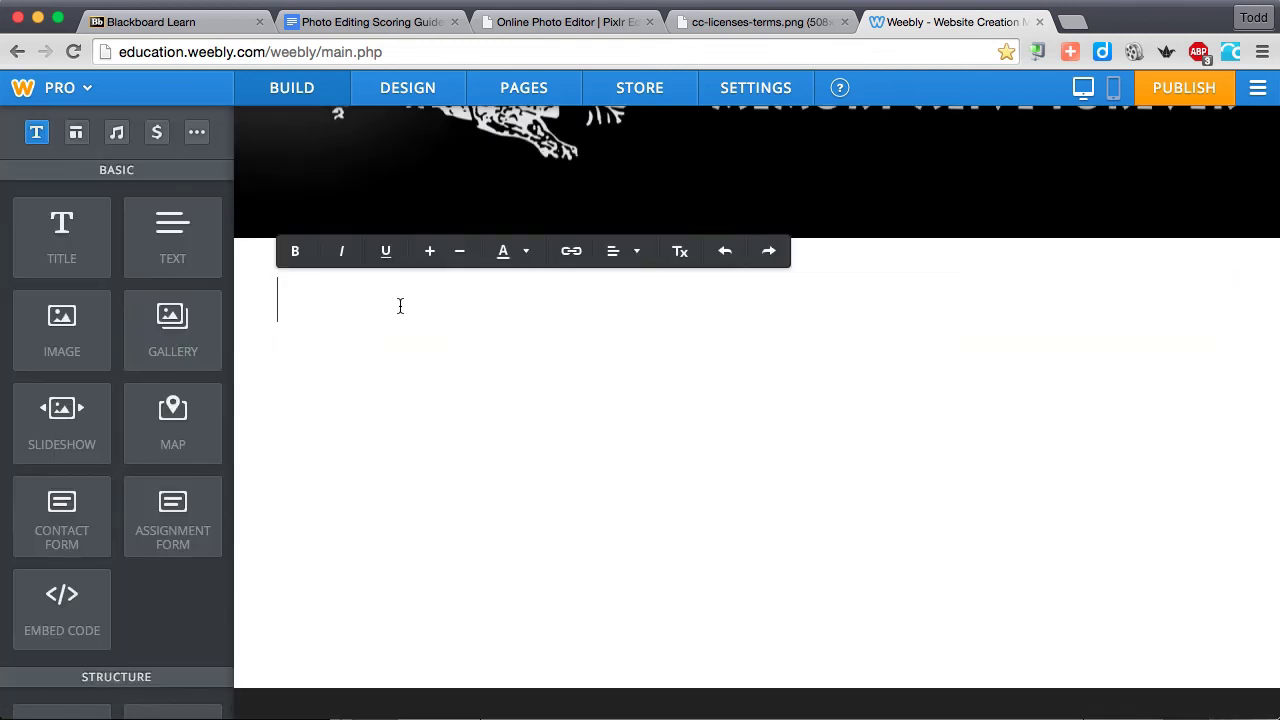
text(Digit)
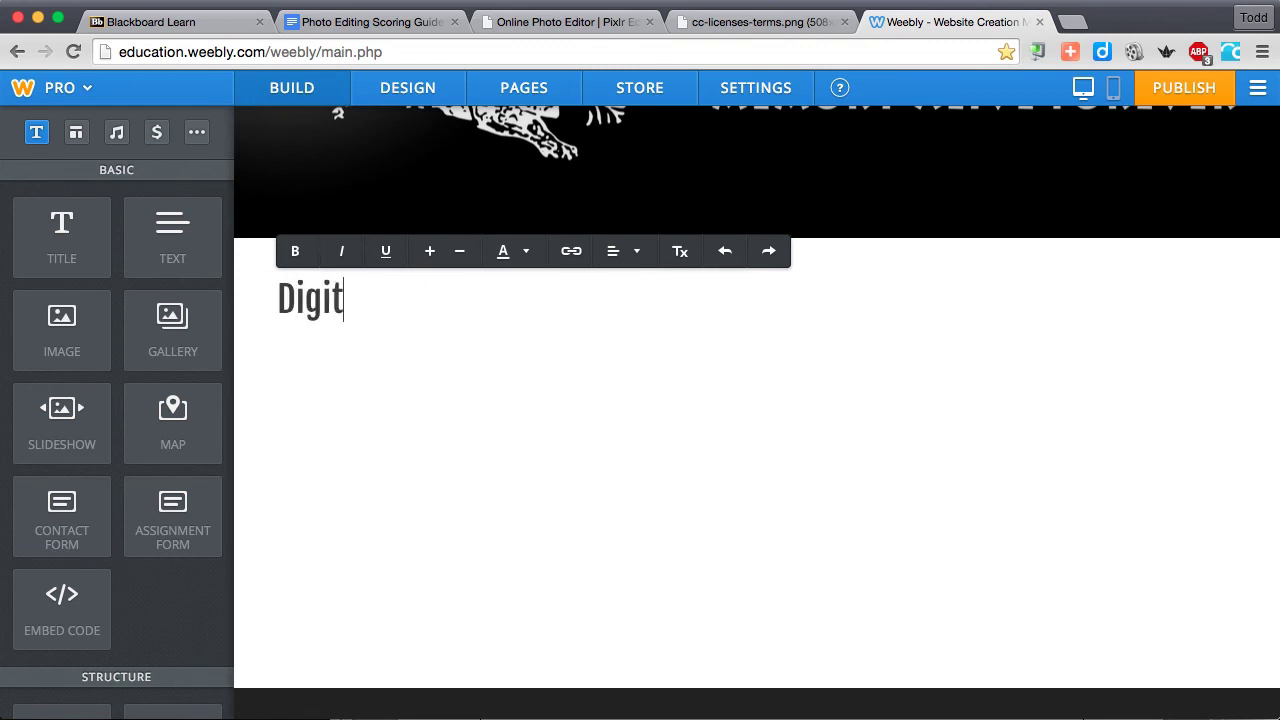
text(al Photo Editing)
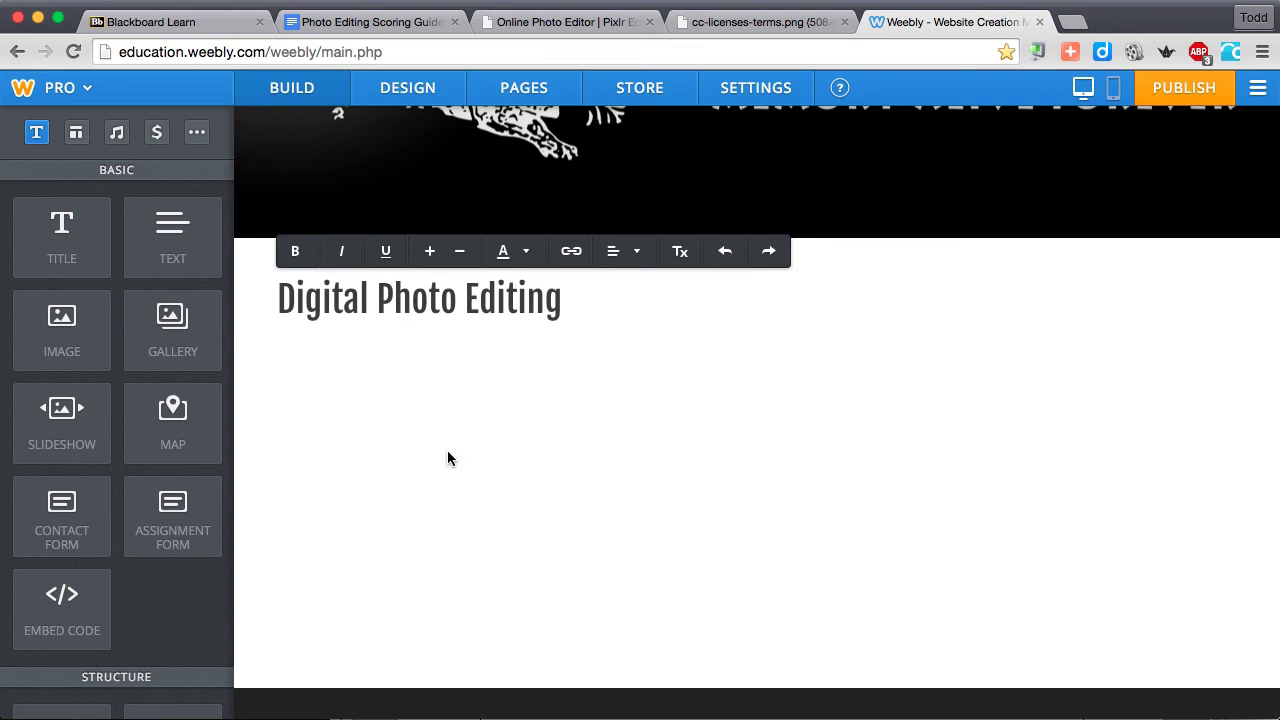
Add two image elements below the title and arrange them side by side in two columns.
drag(50, 338, 358, 362)
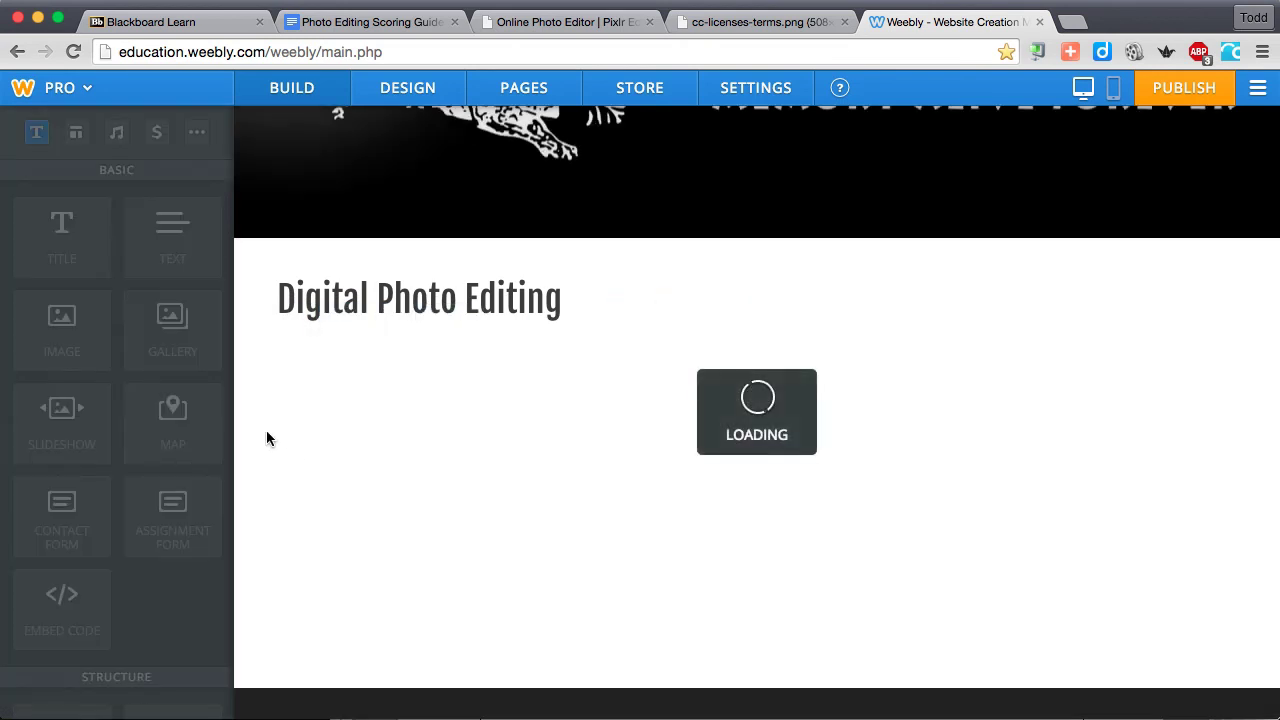
drag(61, 337, 655, 342)
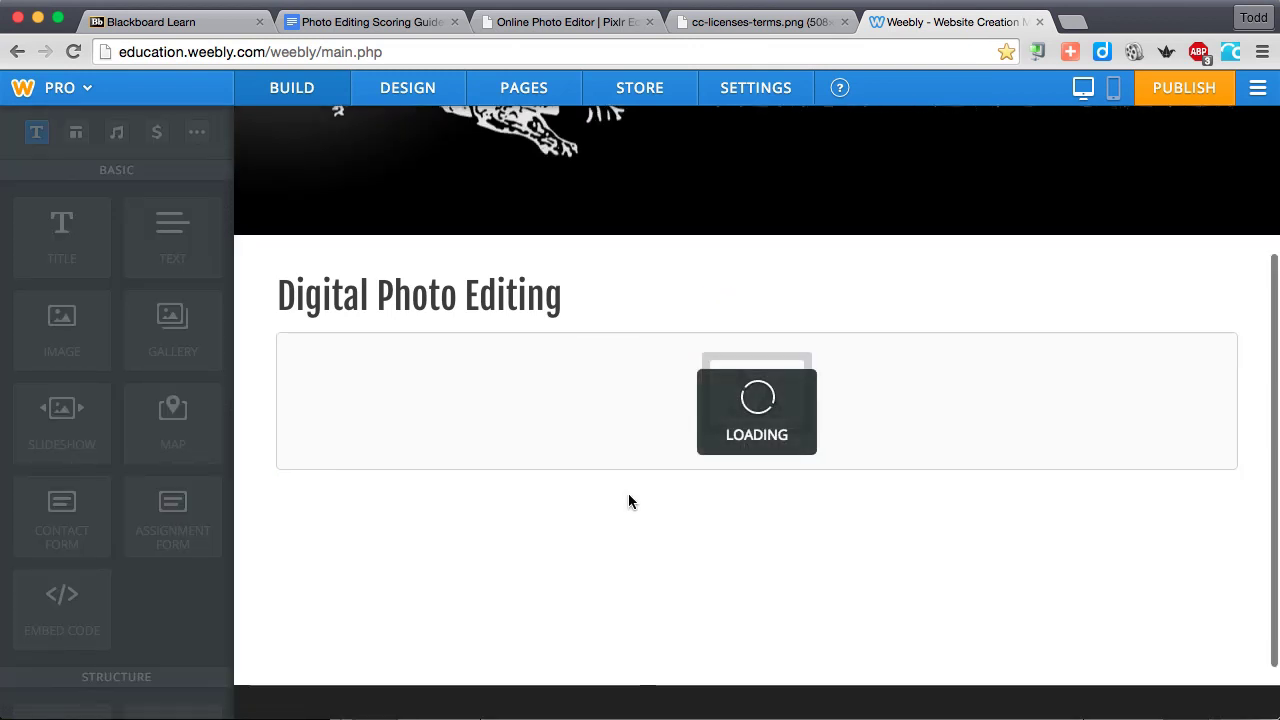
mouse_move(754, 498)
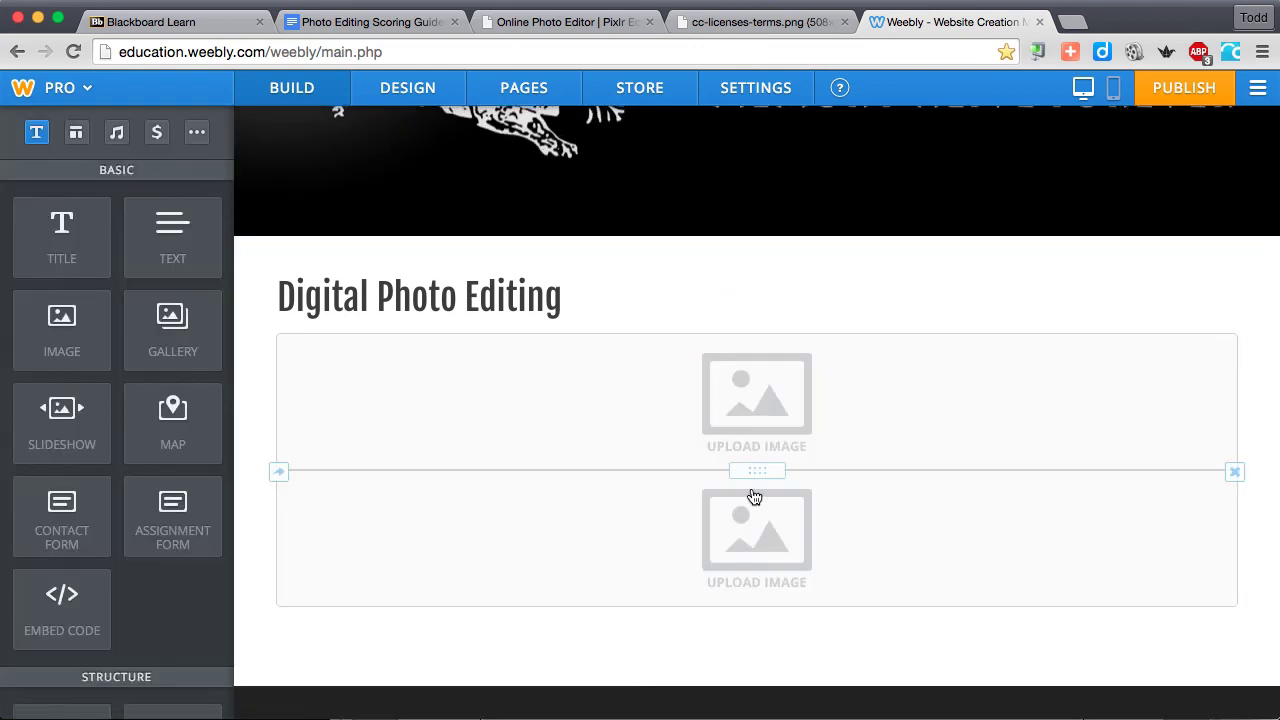
drag(752, 470, 305, 399)
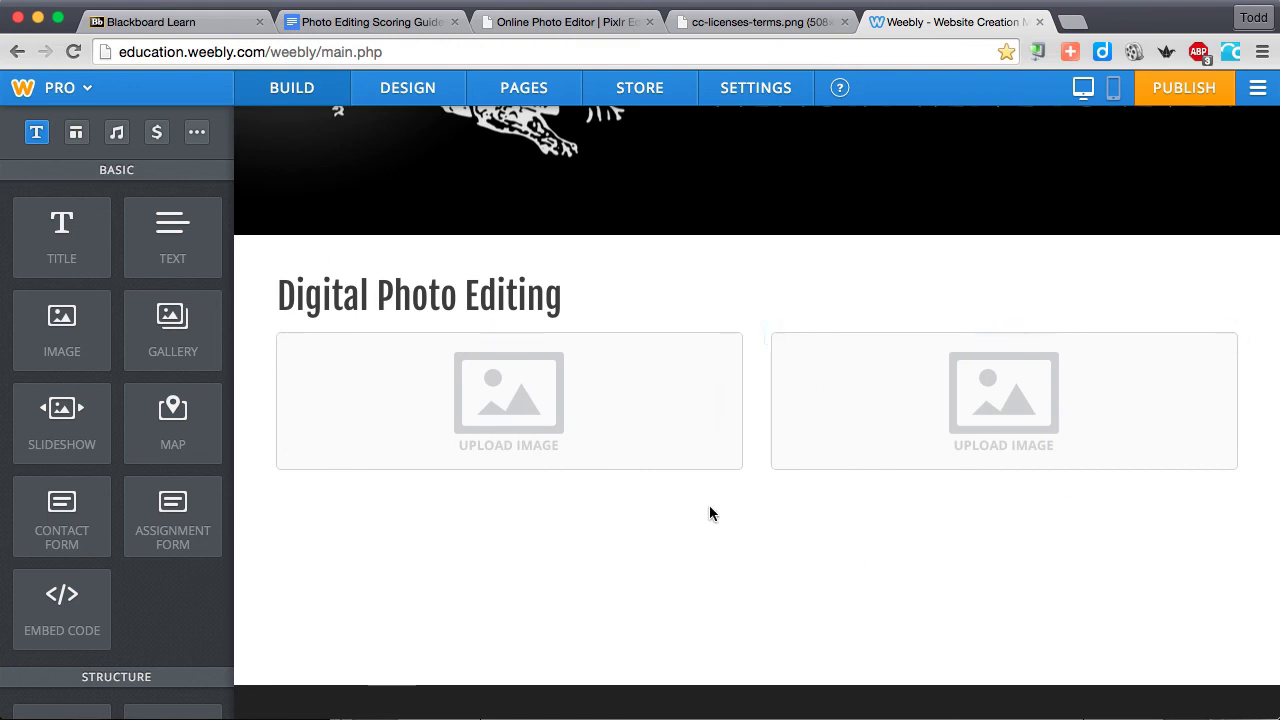
Upload the original photo's JPEG from the Desktop into the left-column image element.
click(500, 375)
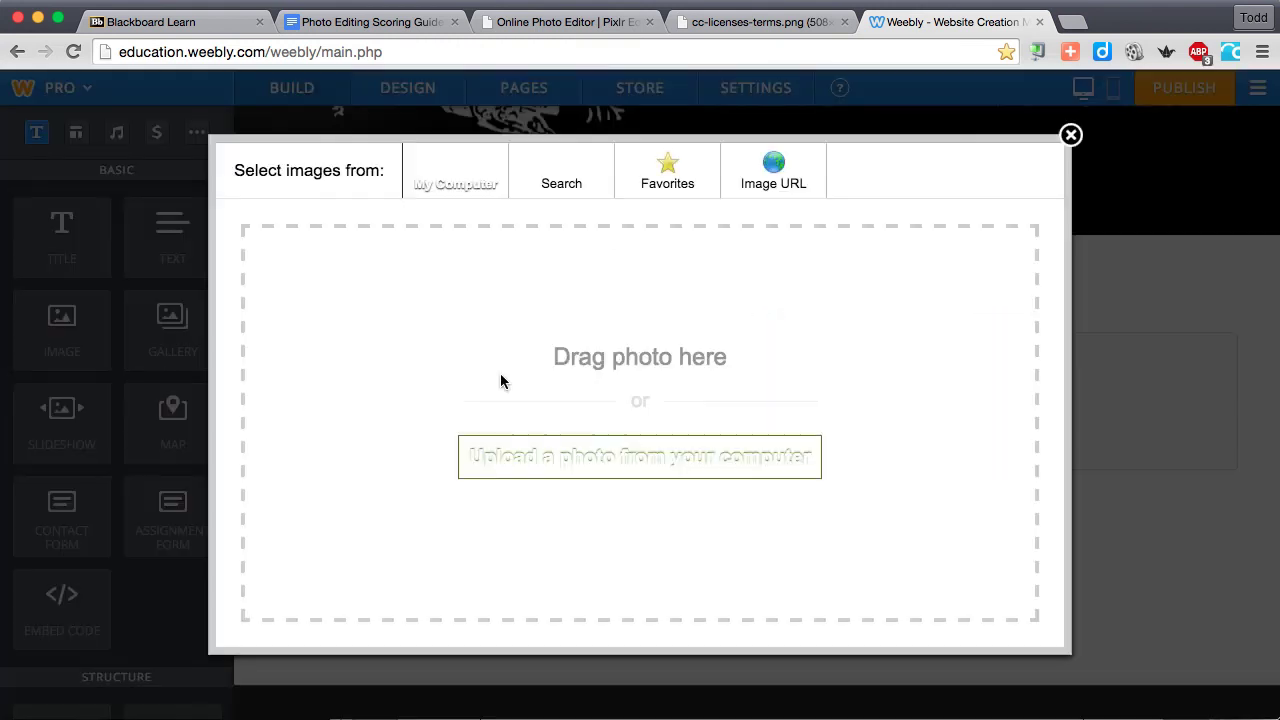
click(586, 452)
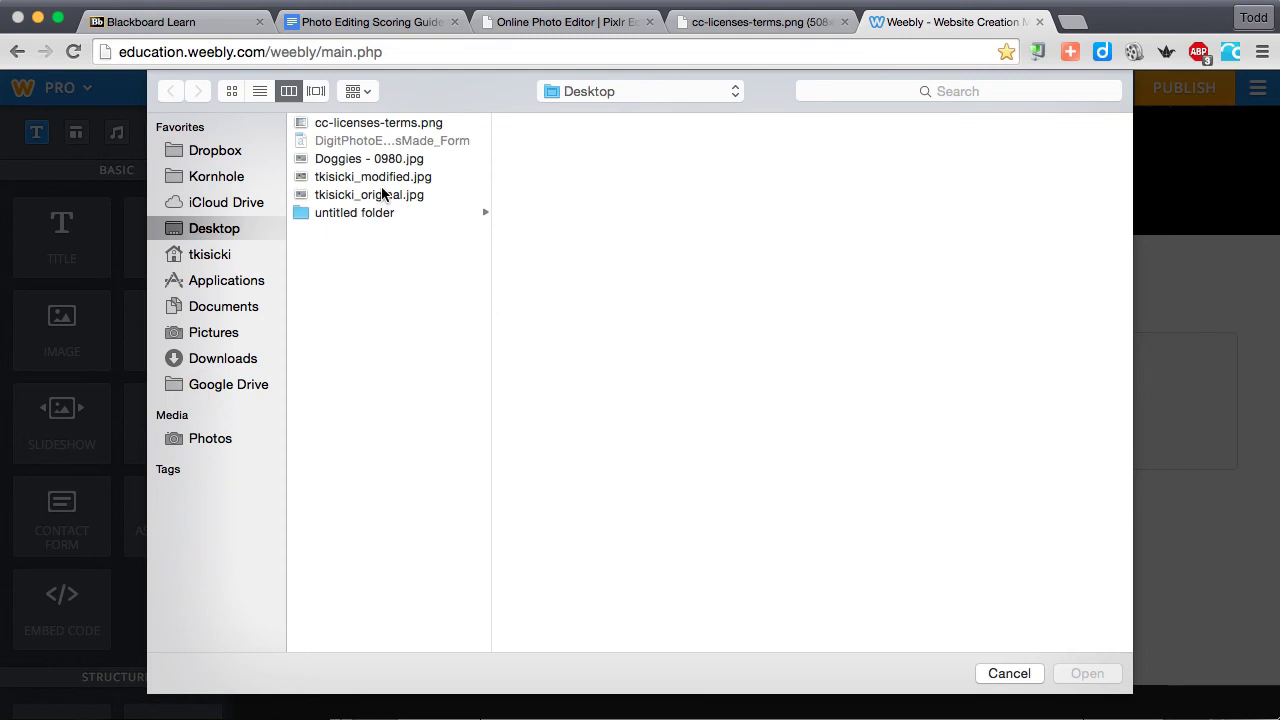
click(383, 194)
click(1070, 680)
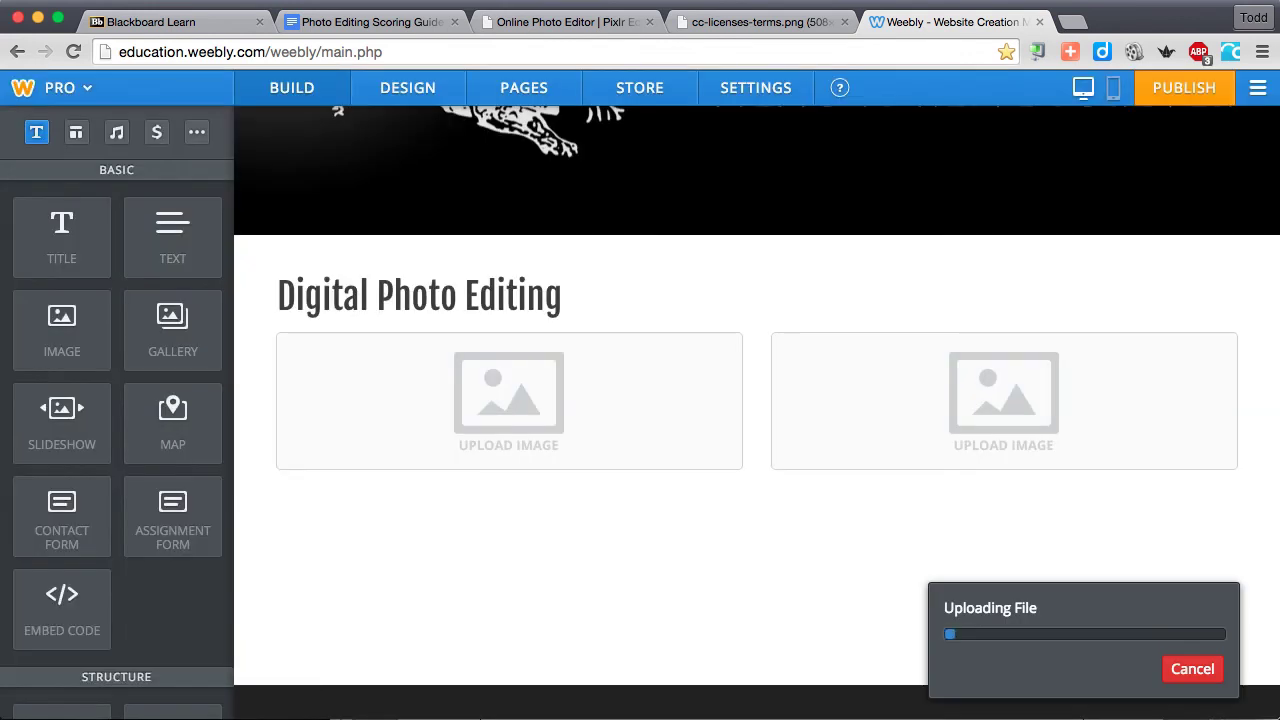
Upload the modified photo's JPEG from the Desktop into the right-column image element.
click(1018, 408)
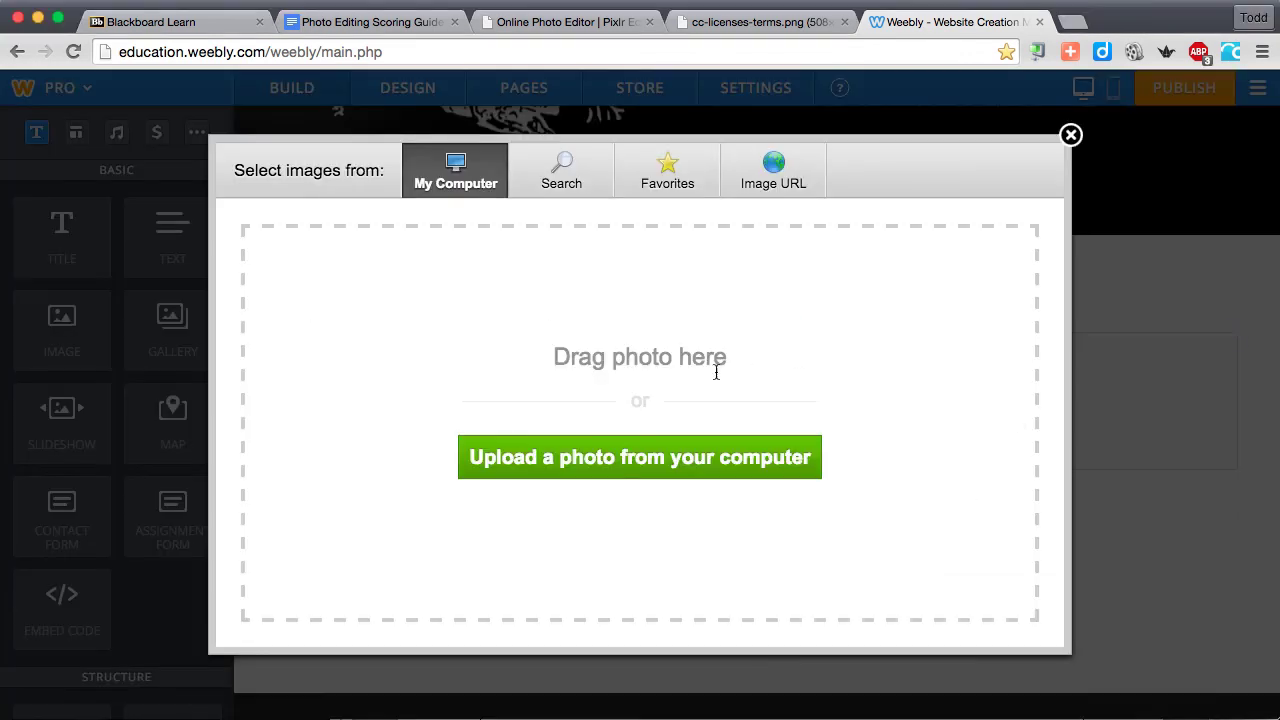
click(660, 470)
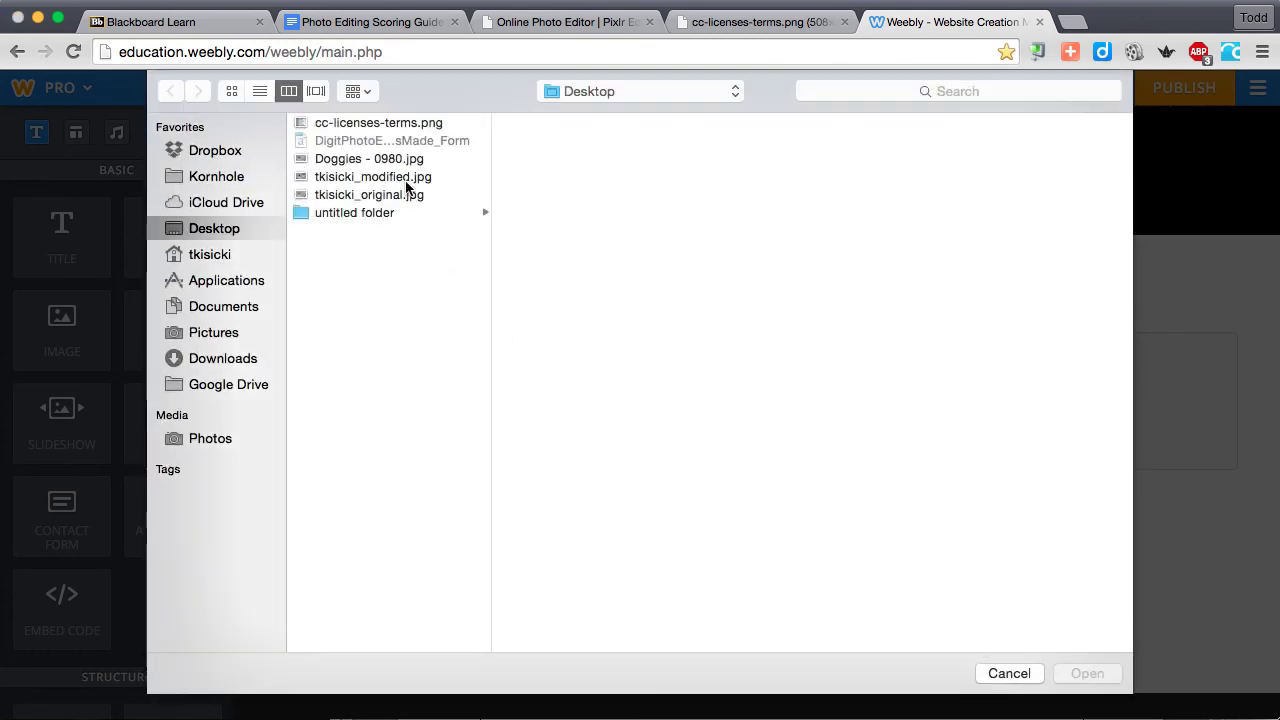
click(408, 177)
click(1084, 674)
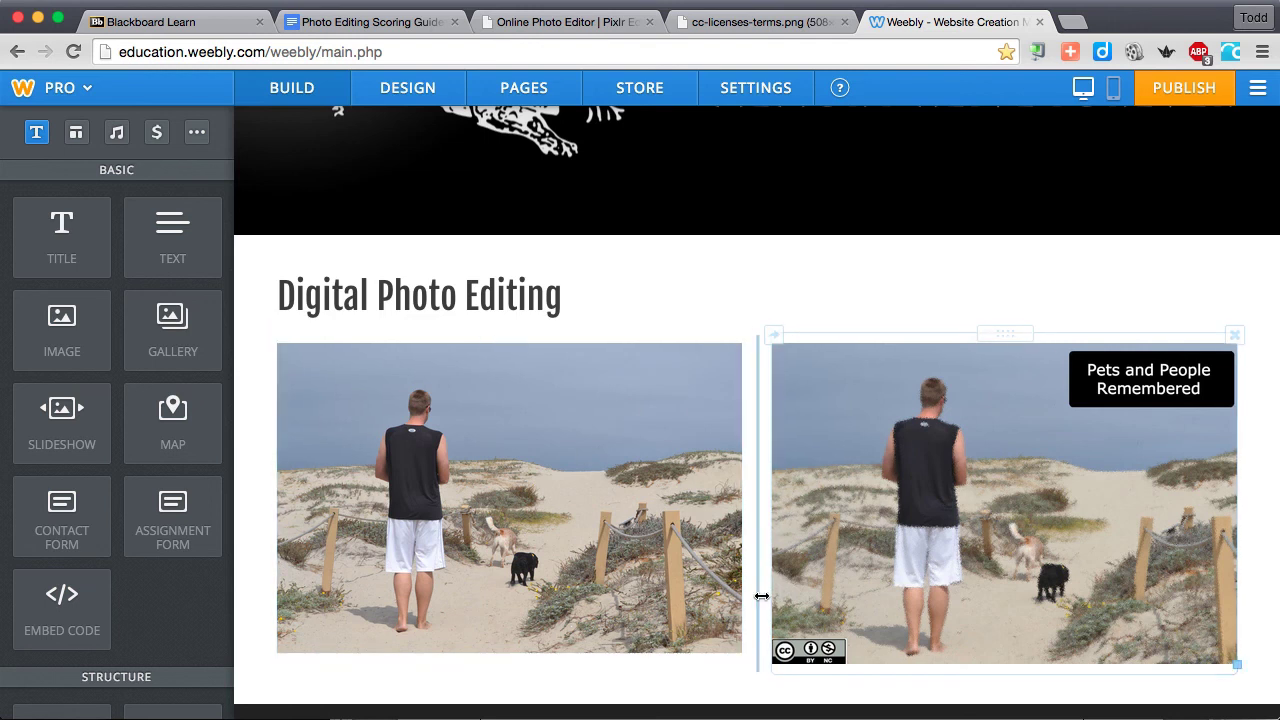
Review the finished Digital Photo page layout and publish the website.
scroll(643, 371, up, 4)
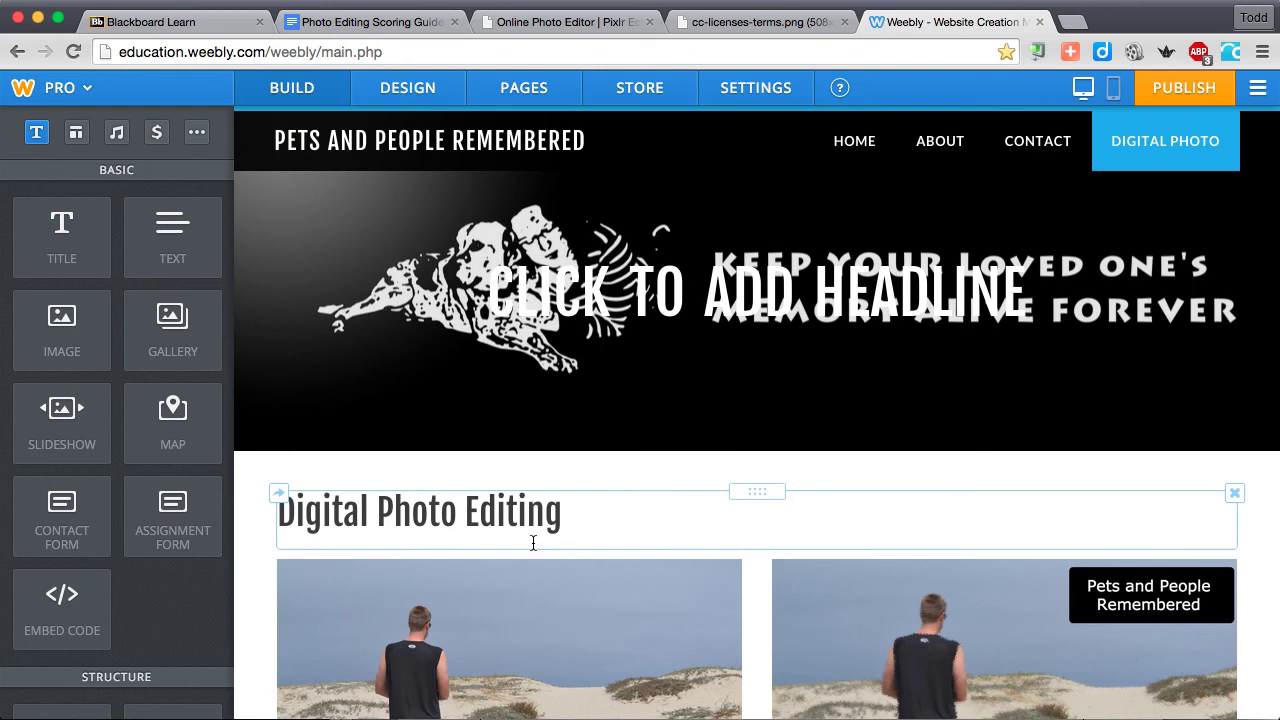
scroll(533, 543, down, 5)
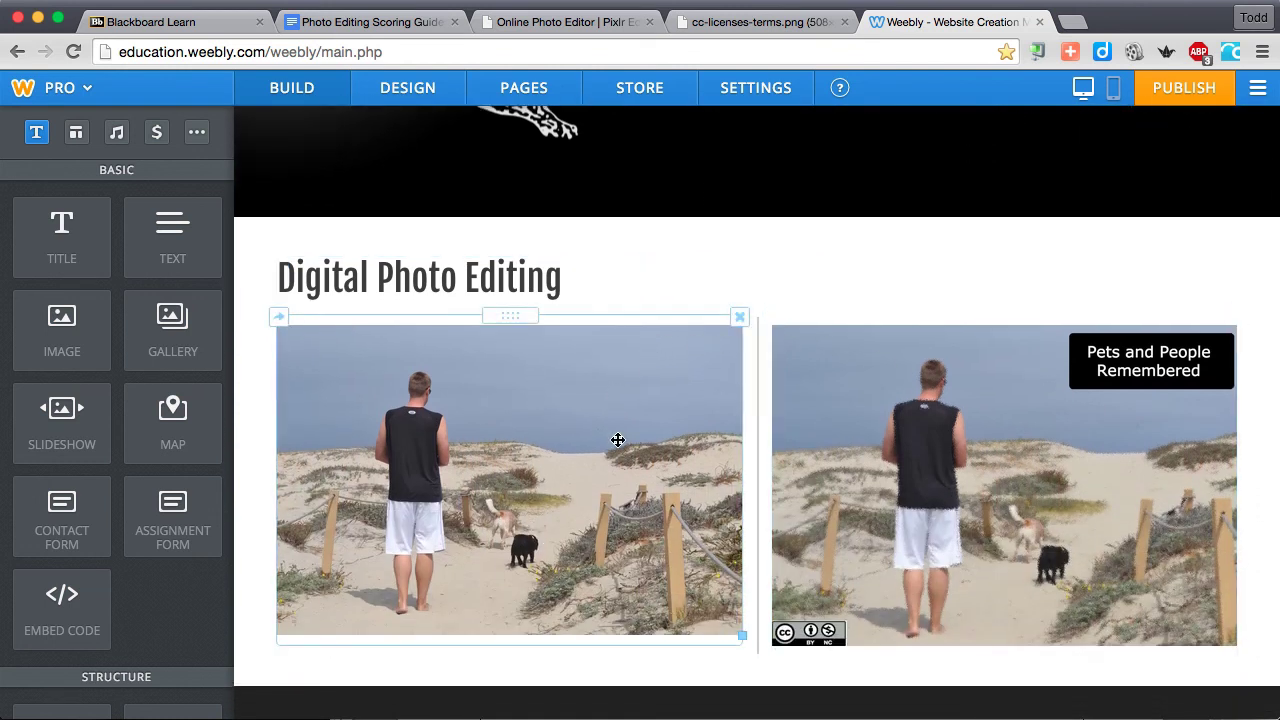
scroll(617, 440, up, 5)
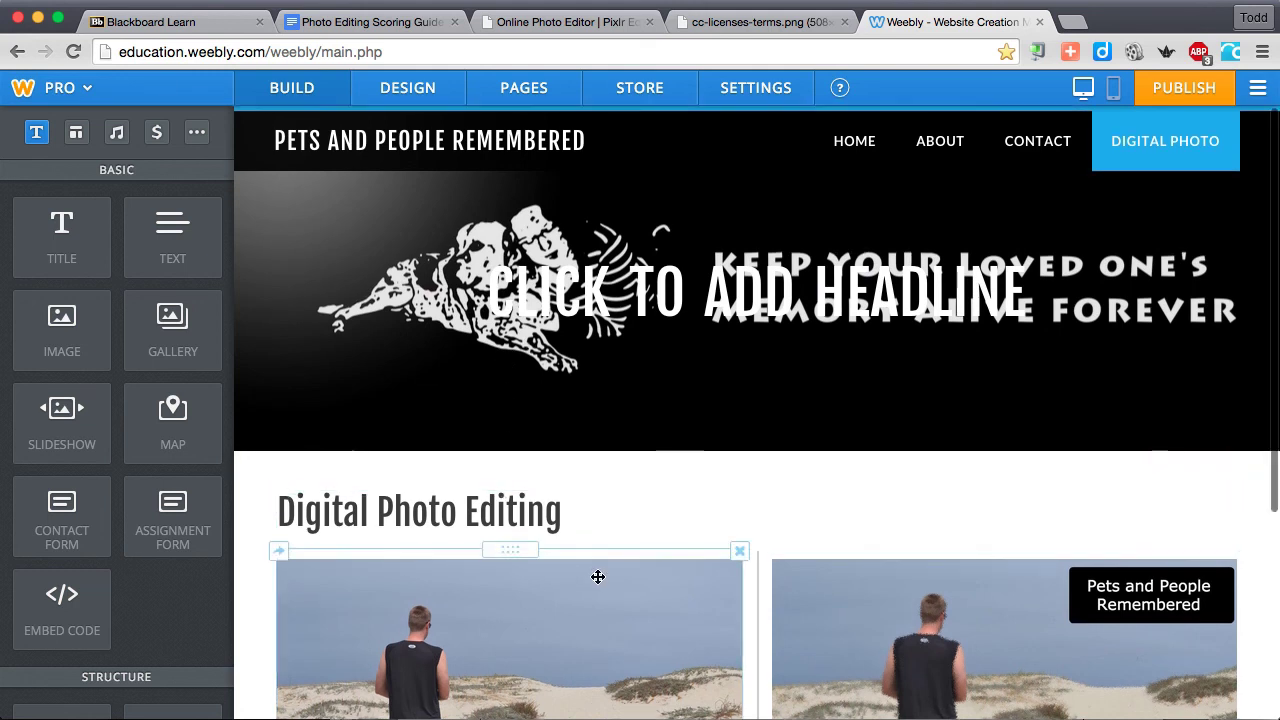
scroll(598, 577, down, 1)
scroll(598, 577, down, 5)
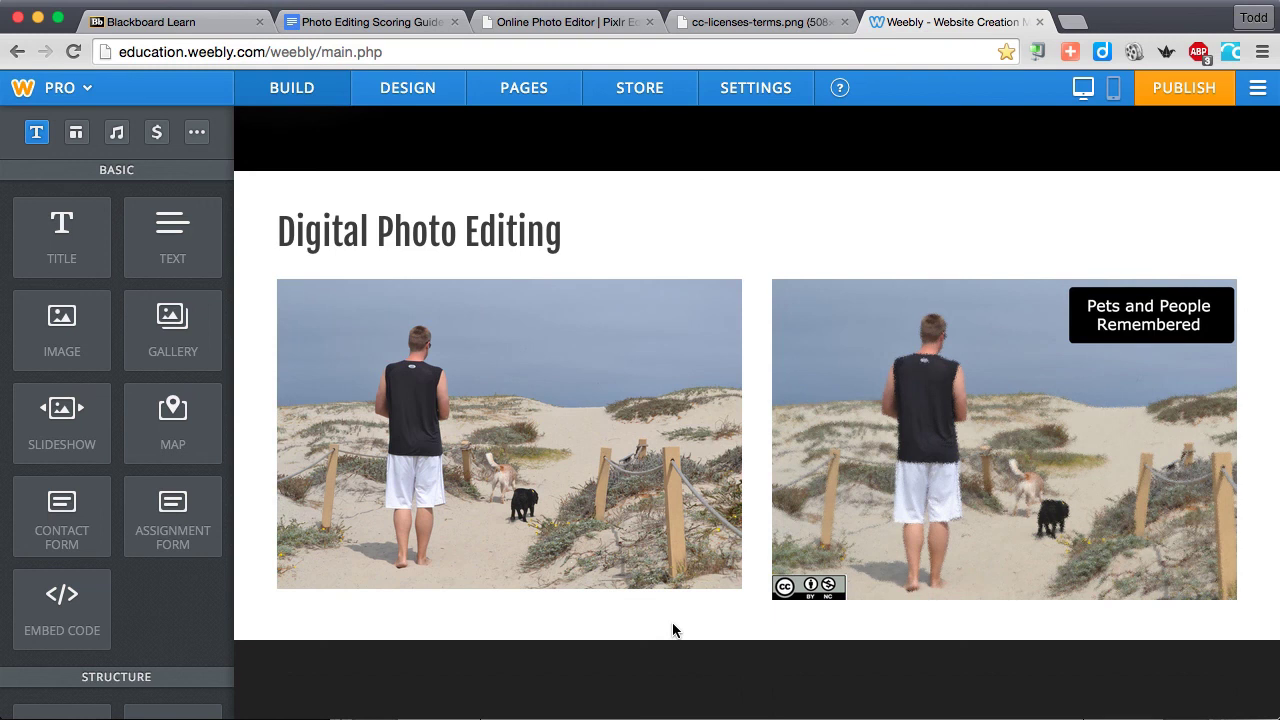
click(1169, 96)
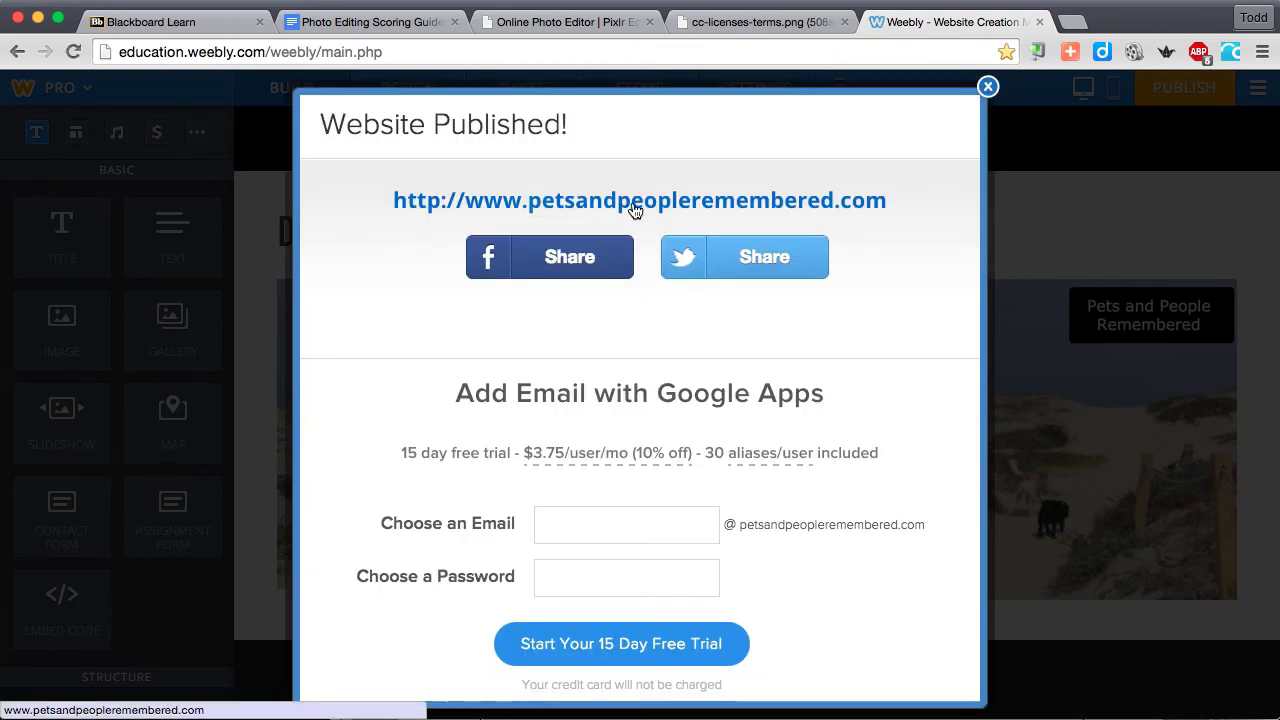
Open the published website and view both photos on its Digital Photo page.
click(630, 205)
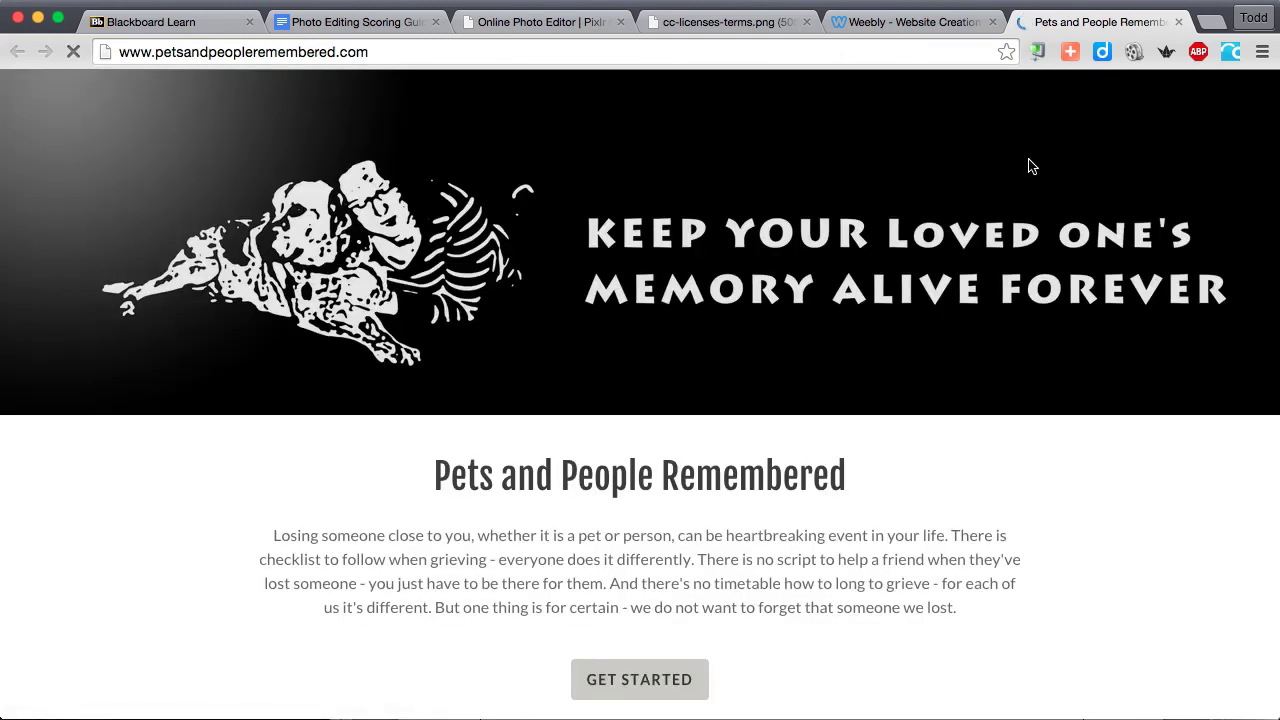
click(1169, 108)
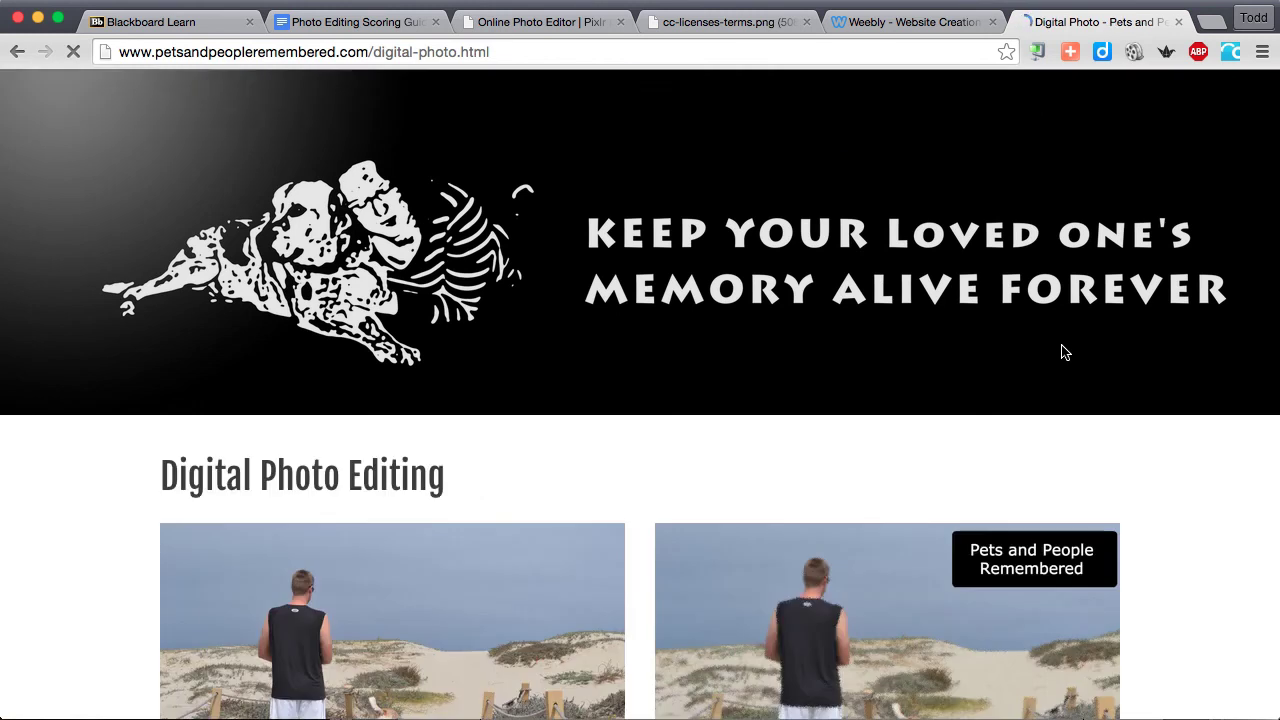
scroll(1058, 369, down, 3)
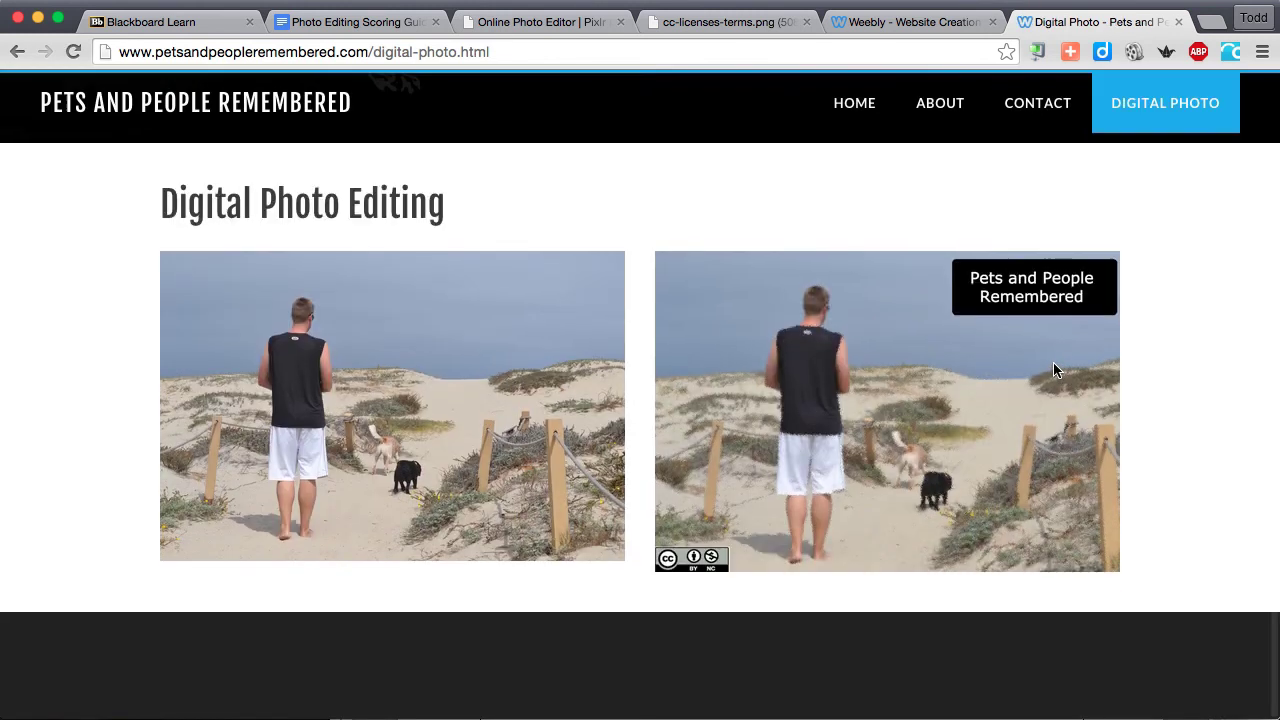